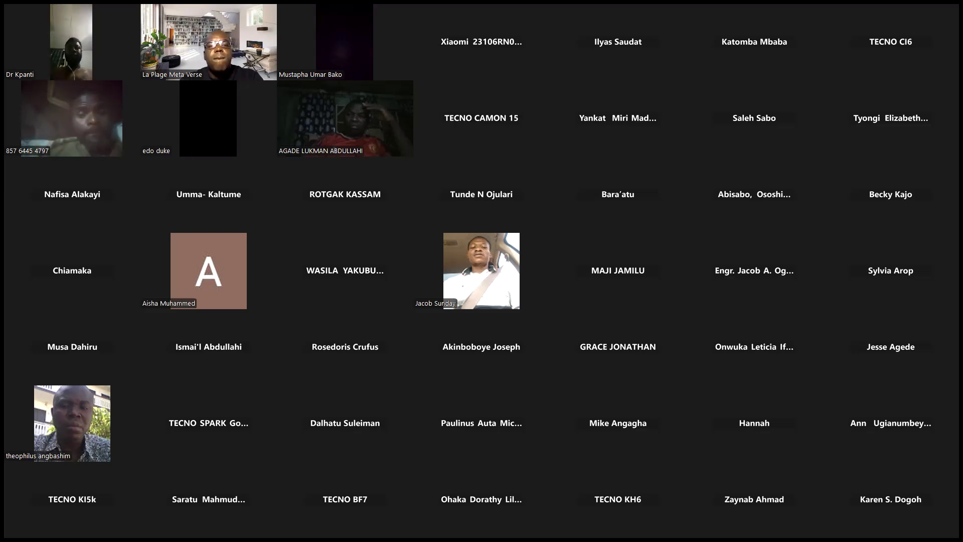
# Switch to PosterMyWall in the browser, leave the poster editor for the saved designs page and dismiss the new-updates notice
pyautogui.hotkey('alt', 'Tab')
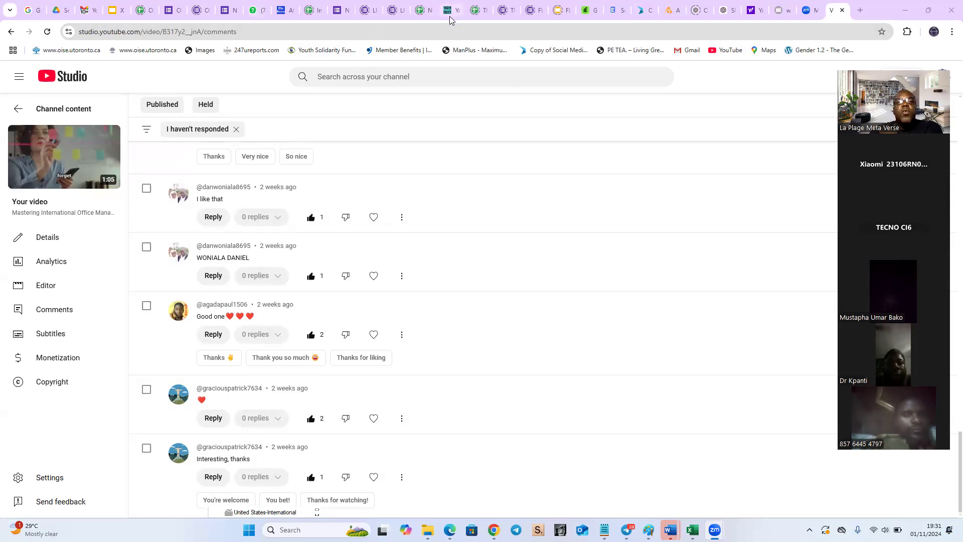
pyautogui.click(642, 15)
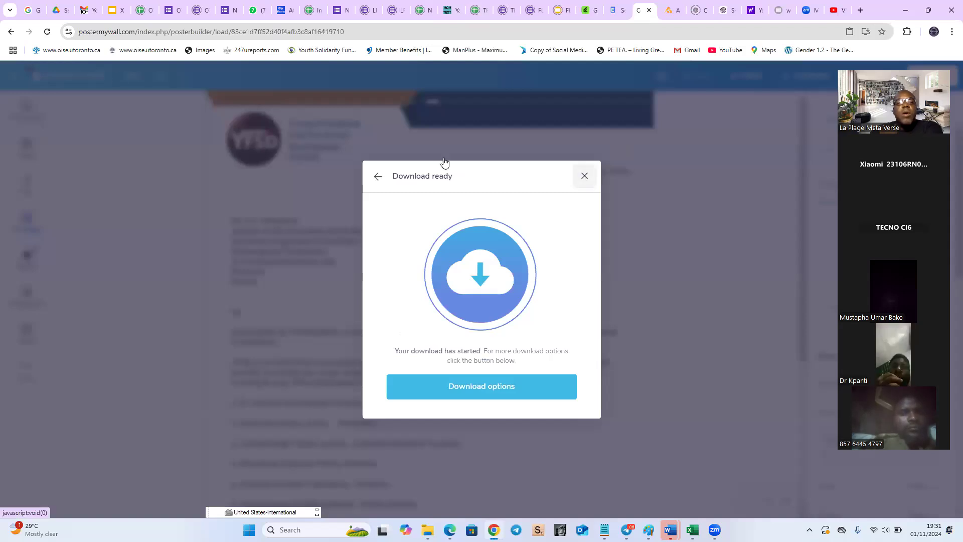
pyautogui.click(79, 77)
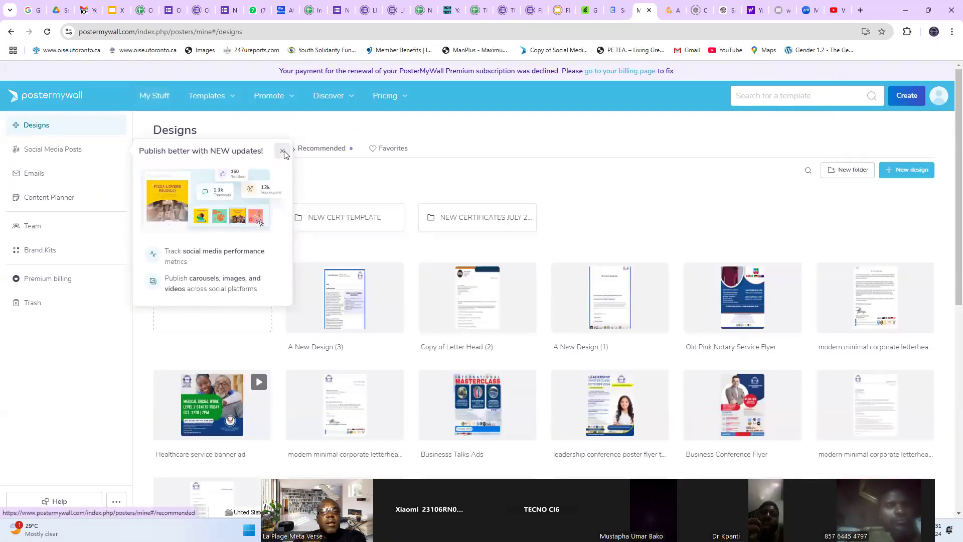
pyautogui.click(281, 150)
# Look through the saved designs, including letterheads, certificates, flyers and logos, and return to the start of the list
pyautogui.scroll(-8, 663, 221)
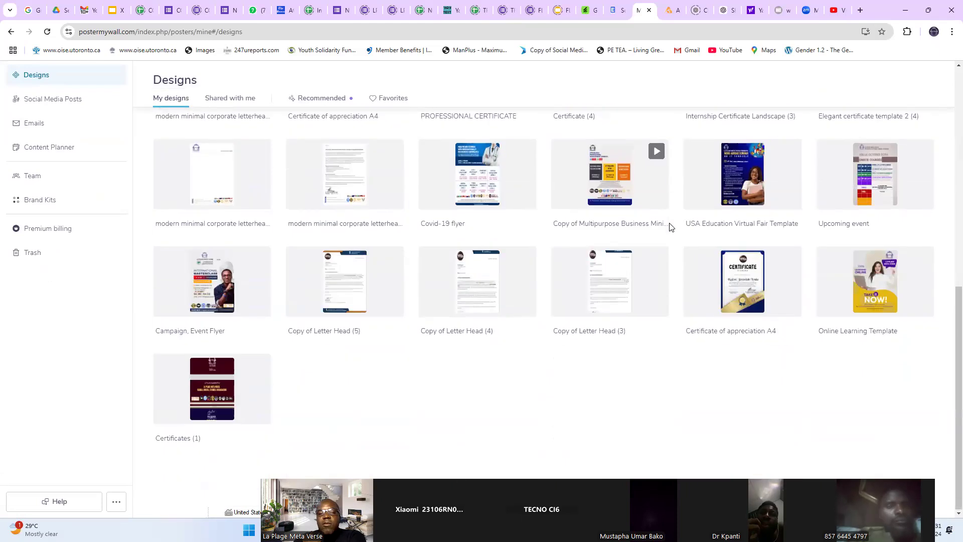
pyautogui.scroll(-10, 670, 236)
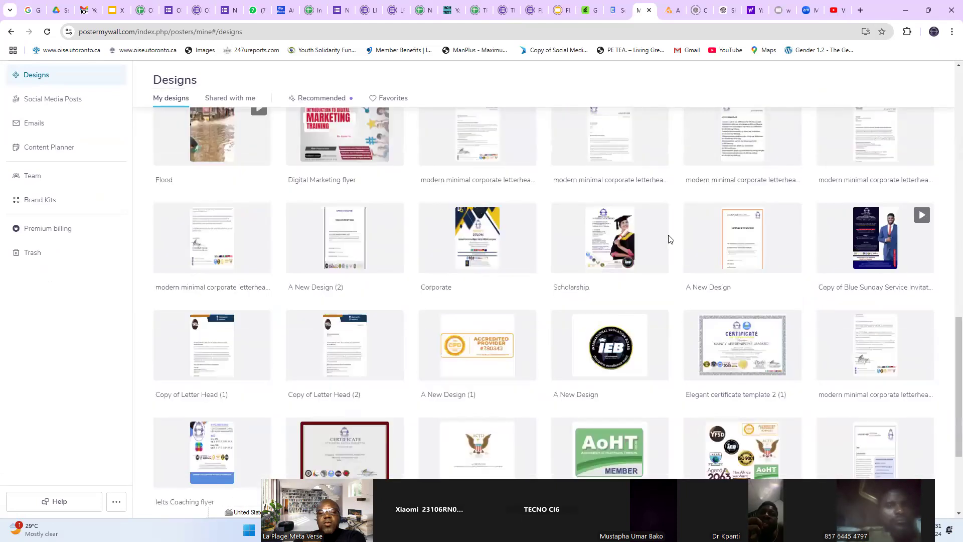
pyautogui.scroll(-10, 671, 239)
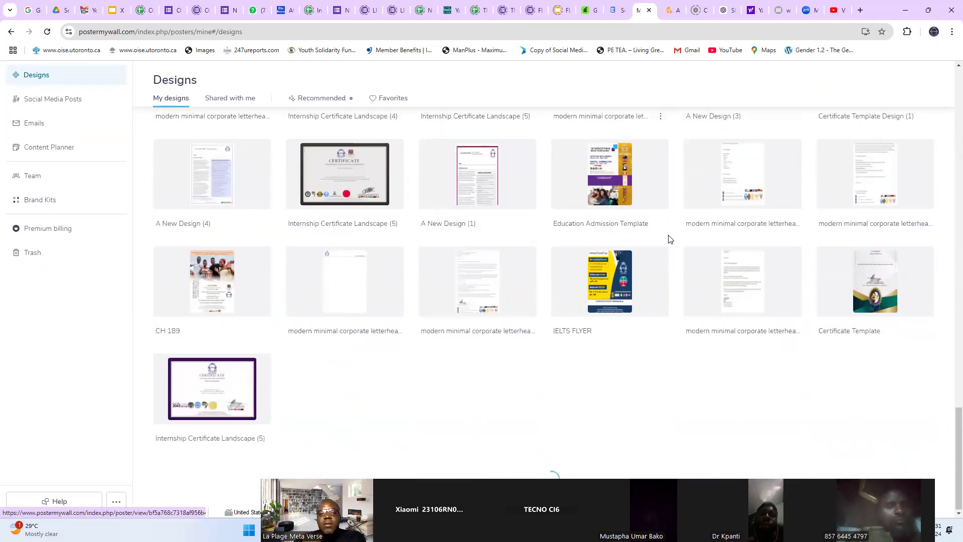
pyautogui.scroll(-5, 669, 242)
pyautogui.scroll(-8, 669, 243)
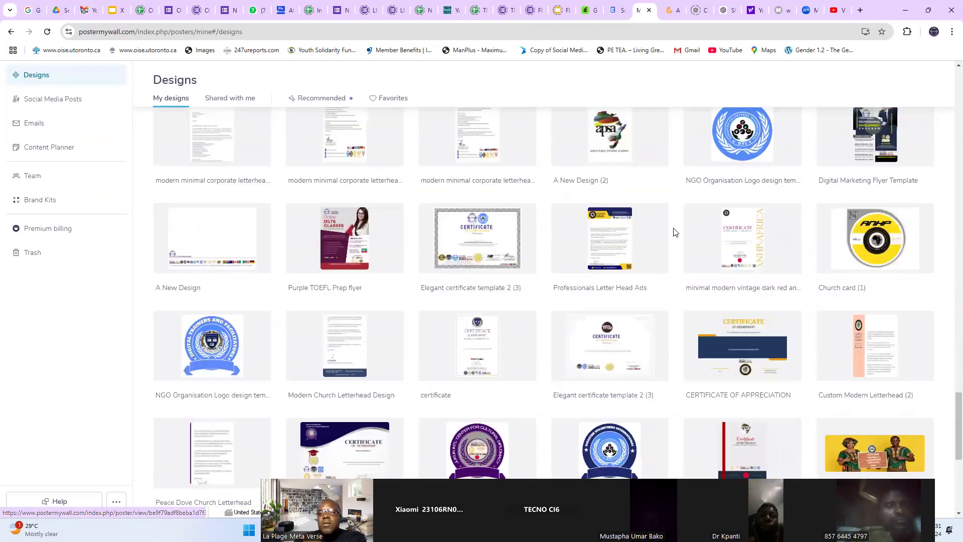
pyautogui.scroll(-8, 682, 247)
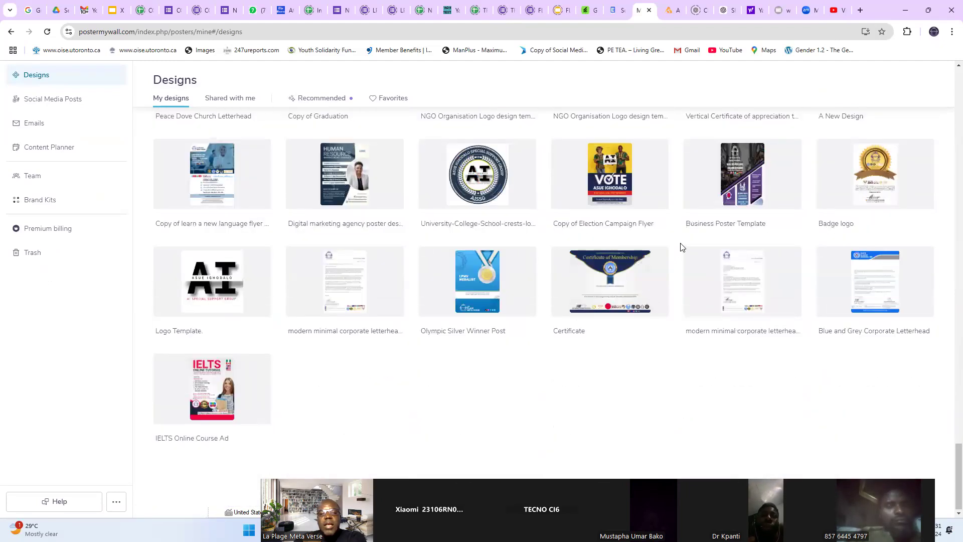
pyautogui.scroll(-10, 681, 248)
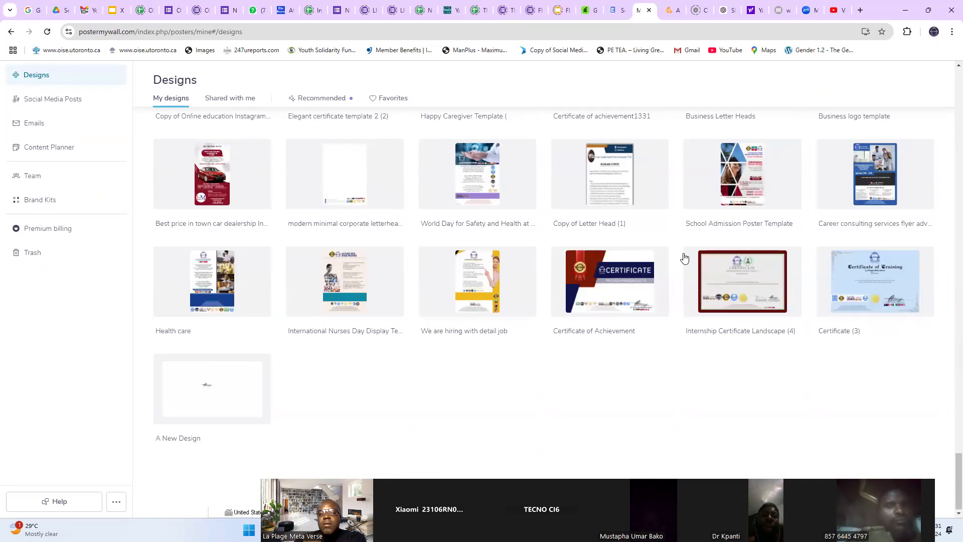
pyautogui.scroll(-12, 685, 256)
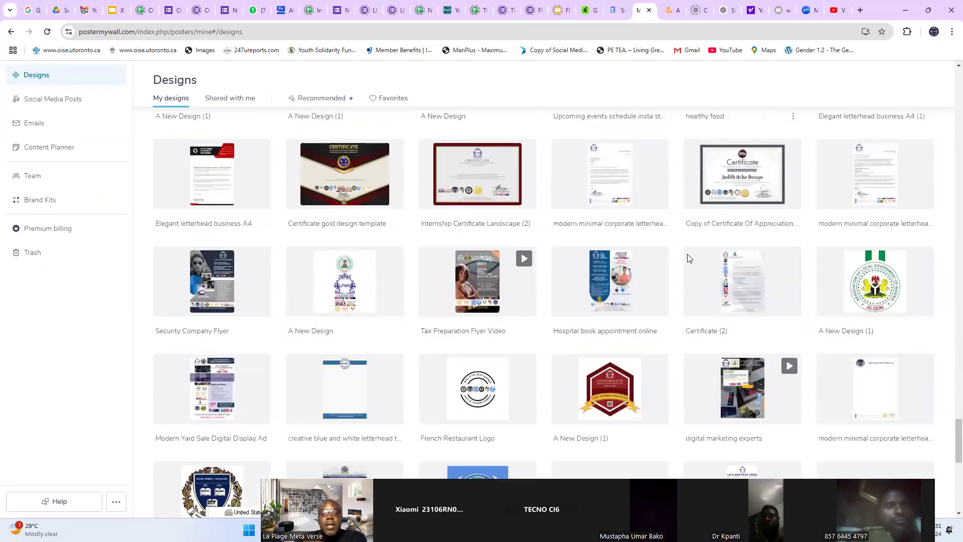
pyautogui.scroll(-3, 686, 255)
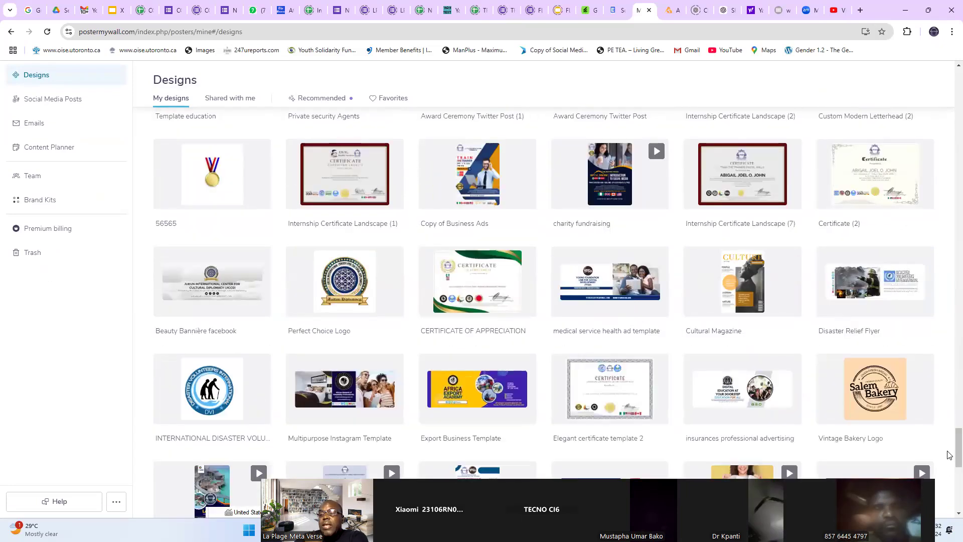
pyautogui.moveTo(950, 455); pyautogui.dragTo(950, 91)
pyautogui.scroll(2, 439, 258)
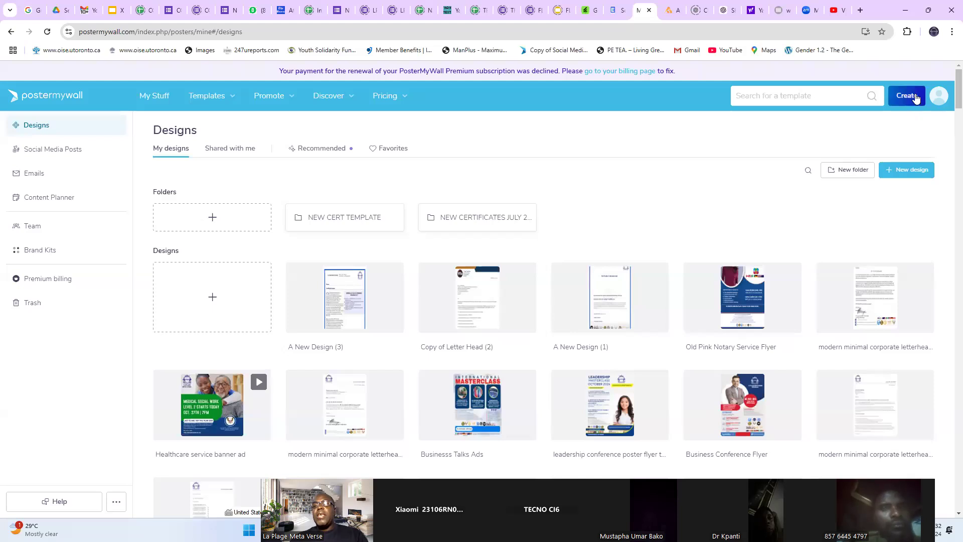
# View the account's profile editing page and return to the saved designs page
pyautogui.click(946, 107)
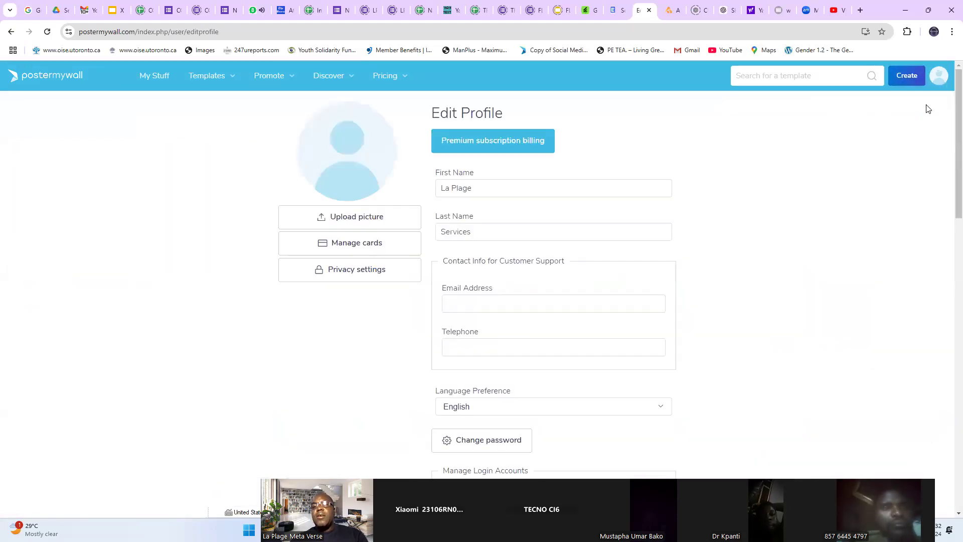
pyautogui.moveTo(939, 76)
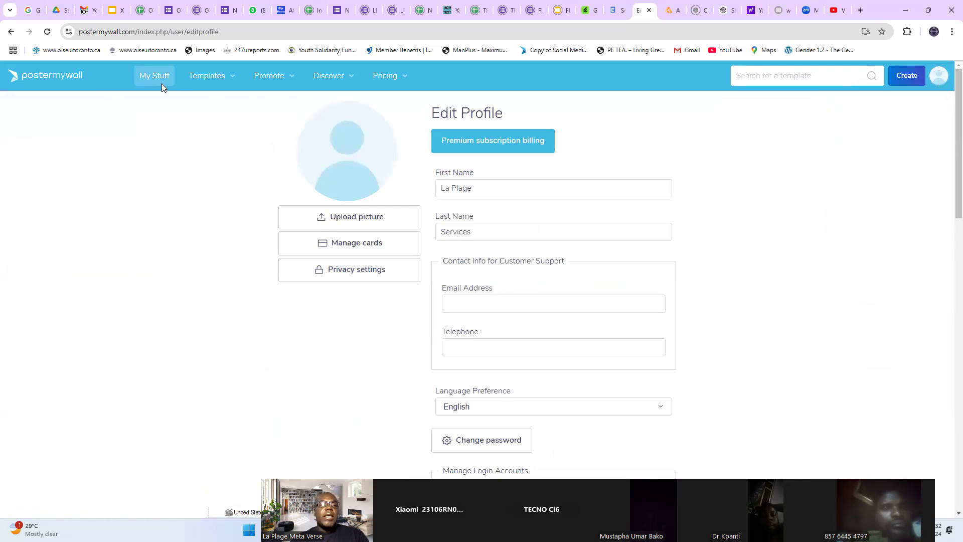
pyautogui.click(62, 81)
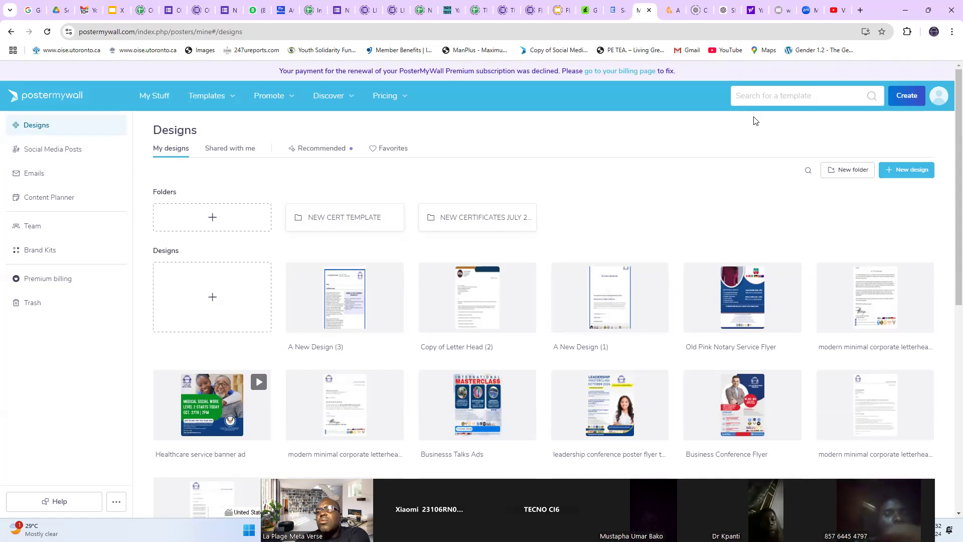
# Search the template library for "corporate" and browse the matching designs
pyautogui.moveTo(410, 98)
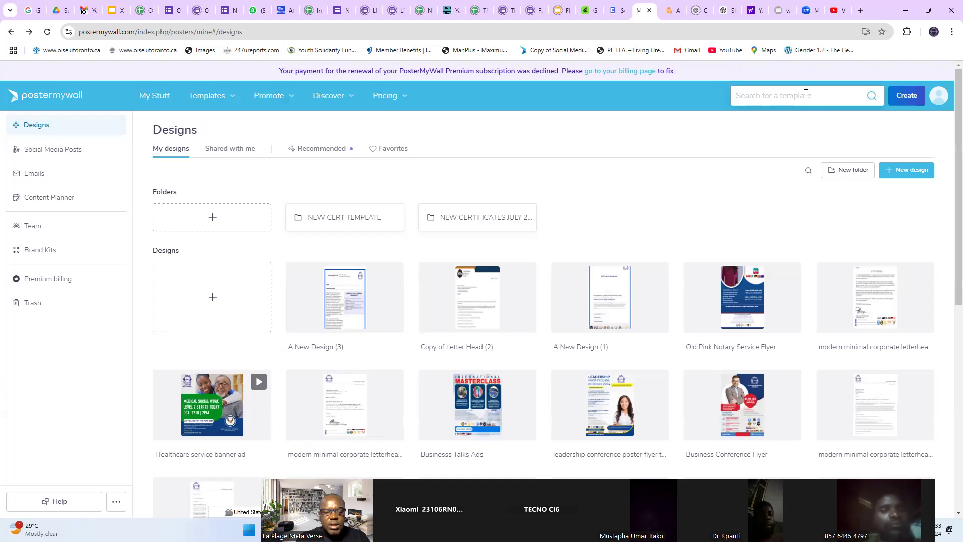
pyautogui.write('corporate')
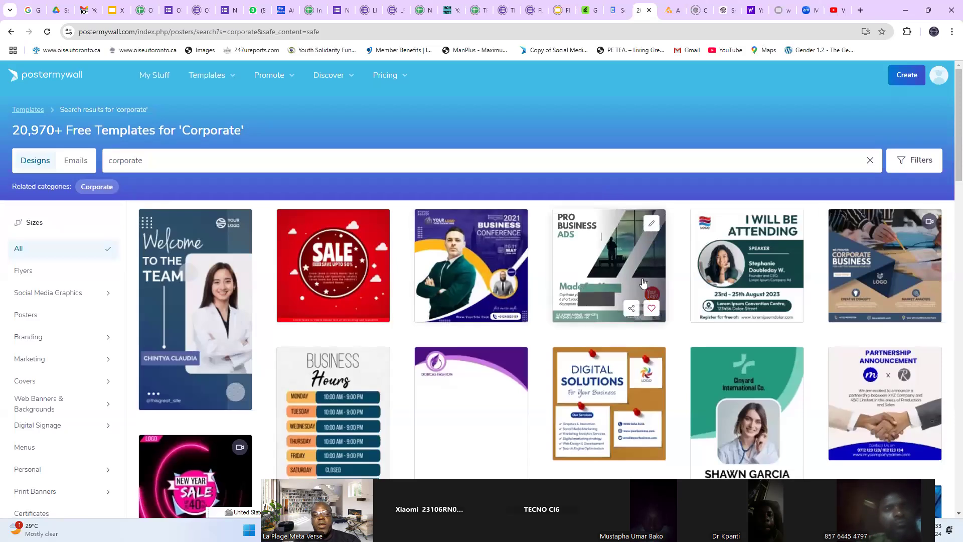
pyautogui.scroll(-3, 648, 275)
pyautogui.scroll(-4, 648, 275)
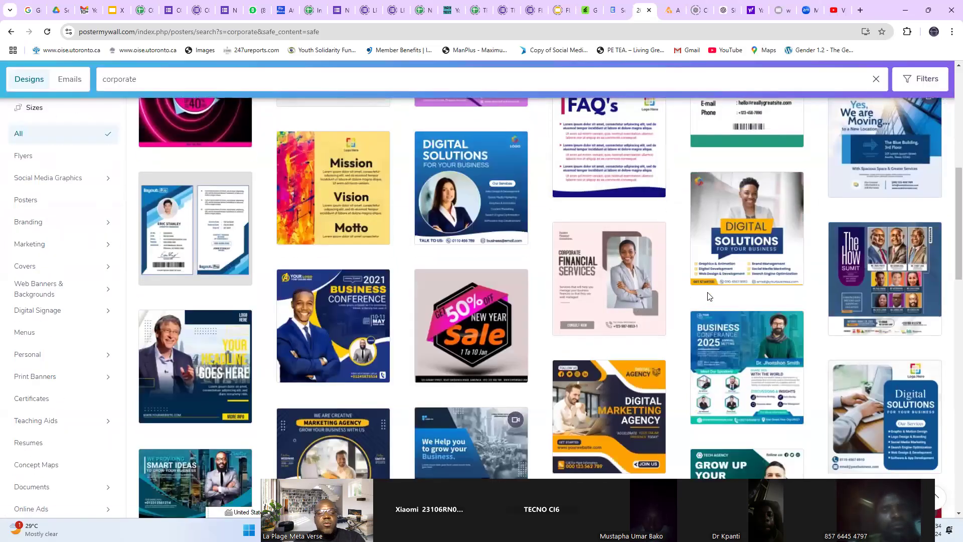
pyautogui.scroll(-2, 710, 296)
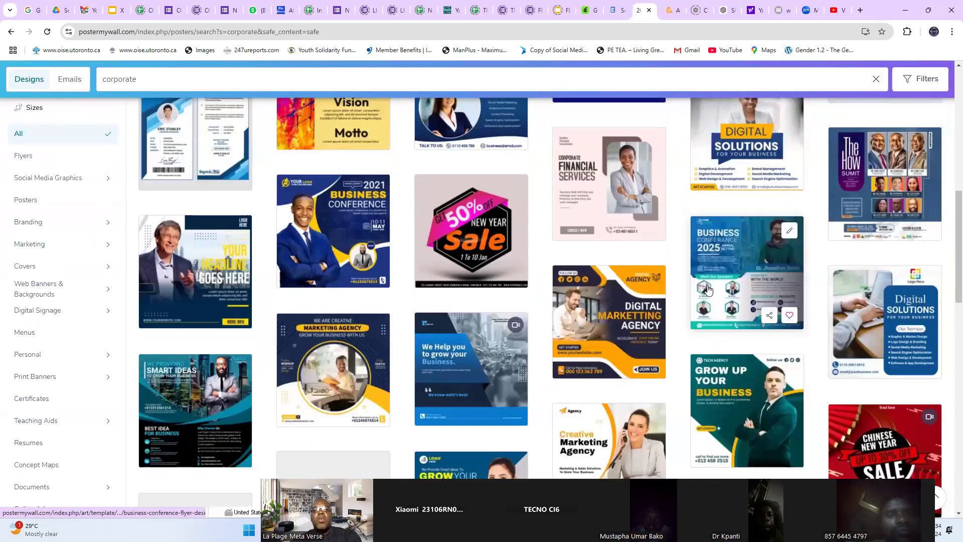
pyautogui.scroll(-2, 712, 289)
pyautogui.scroll(-4, 706, 288)
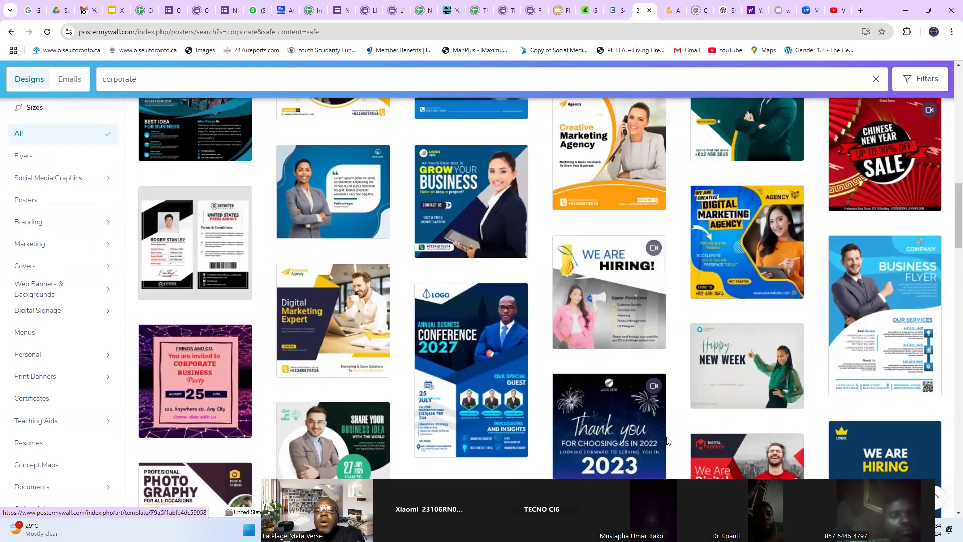
pyautogui.scroll(-10, 673, 439)
pyautogui.scroll(6, 673, 440)
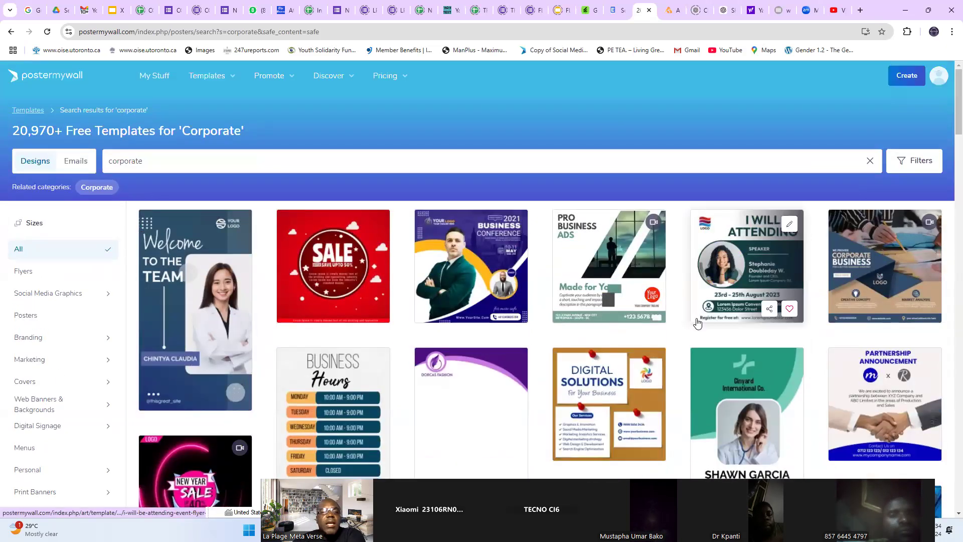
pyautogui.scroll(-3, 698, 334)
pyautogui.scroll(3, 697, 337)
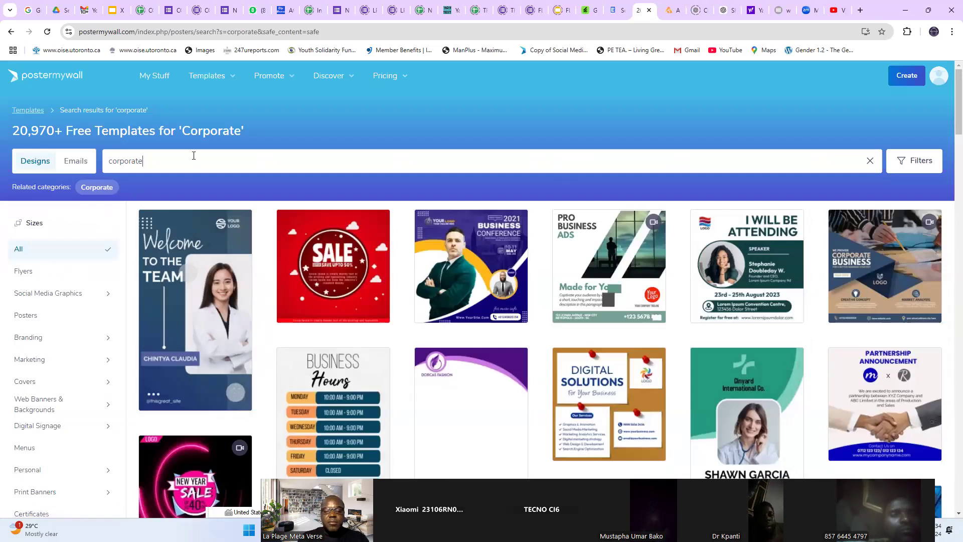
# Replace the template search term with "fliers" and run the search
pyautogui.press('BackSpace')
pyautogui.press('BackSpace')
pyautogui.press('BackSpace')
pyautogui.press('BackSpace')
pyautogui.press('BackSpace')
pyautogui.press('BackSpace')
pyautogui.press('BackSpace')
pyautogui.press('BackSpace')
pyautogui.write('fliers')
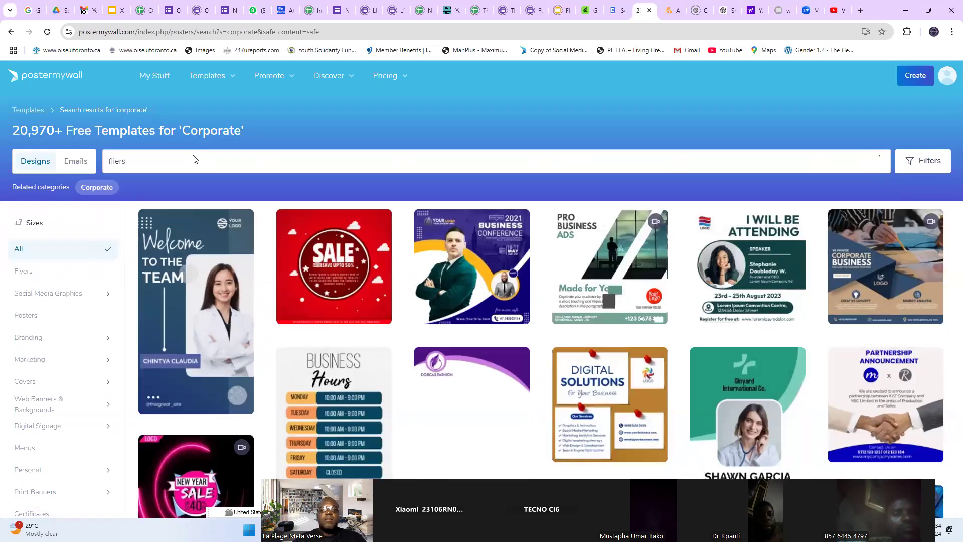
pyautogui.press('Return')
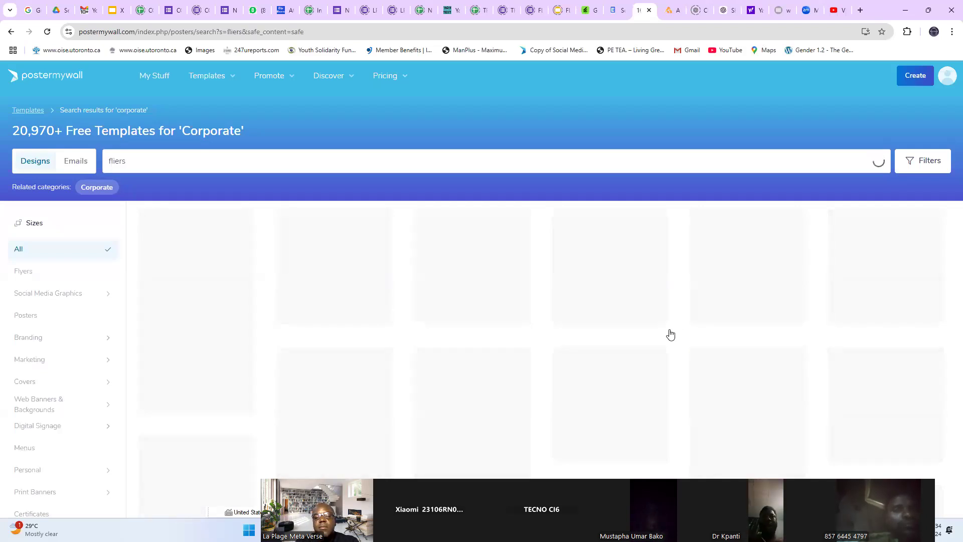
# Examine the range of flier templates in the search results, going far down the list and back up
pyautogui.scroll(-1, 670, 336)
pyautogui.scroll(-10, 670, 337)
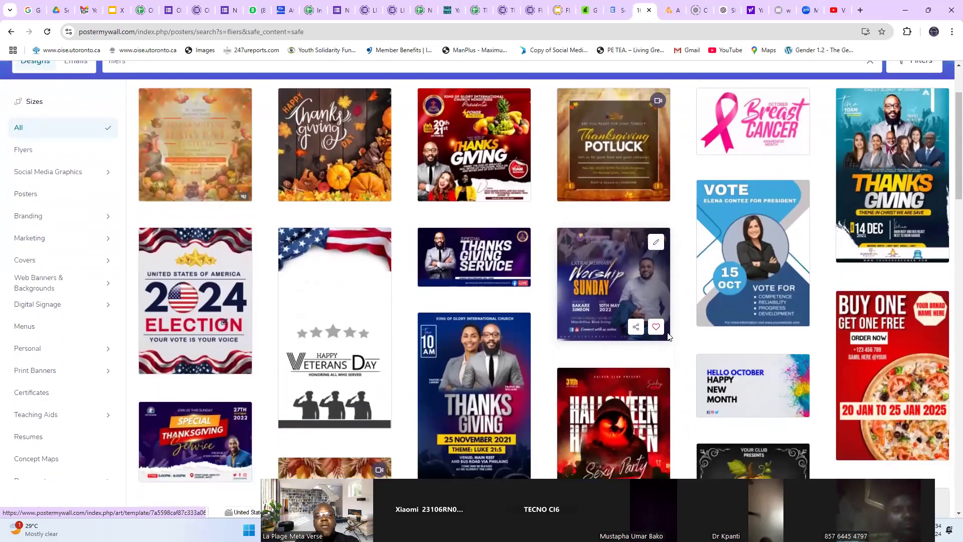
pyautogui.scroll(-15, 668, 337)
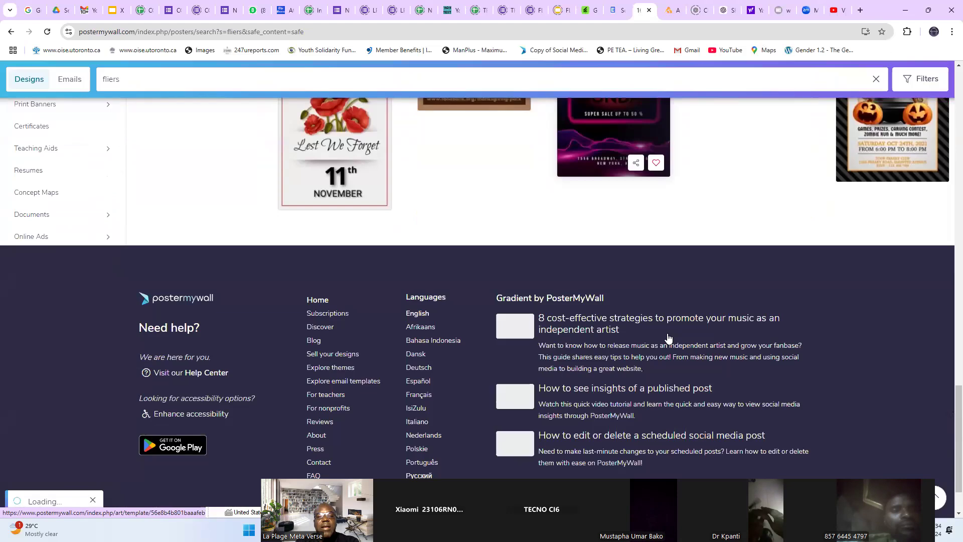
pyautogui.scroll(-6, 673, 332)
pyautogui.scroll(-6, 677, 327)
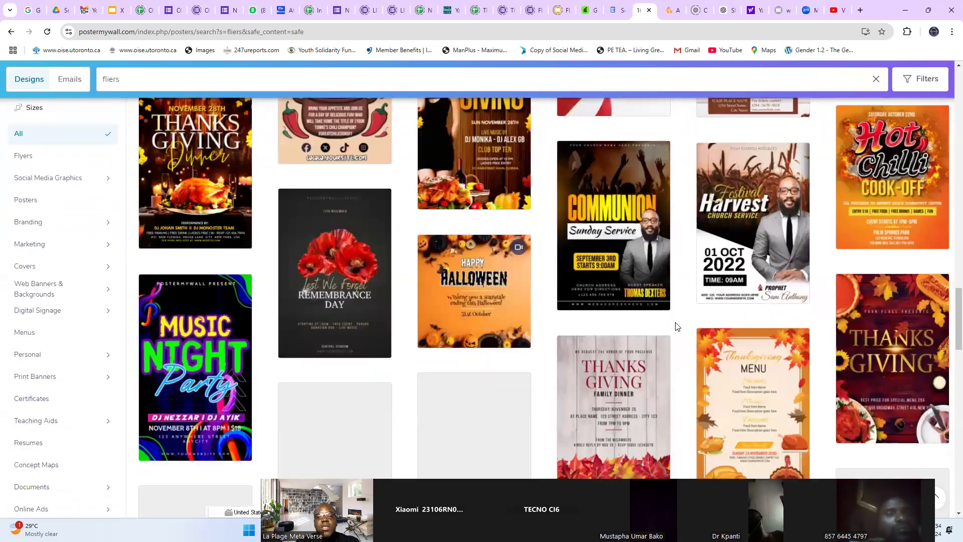
pyautogui.scroll(-15, 681, 318)
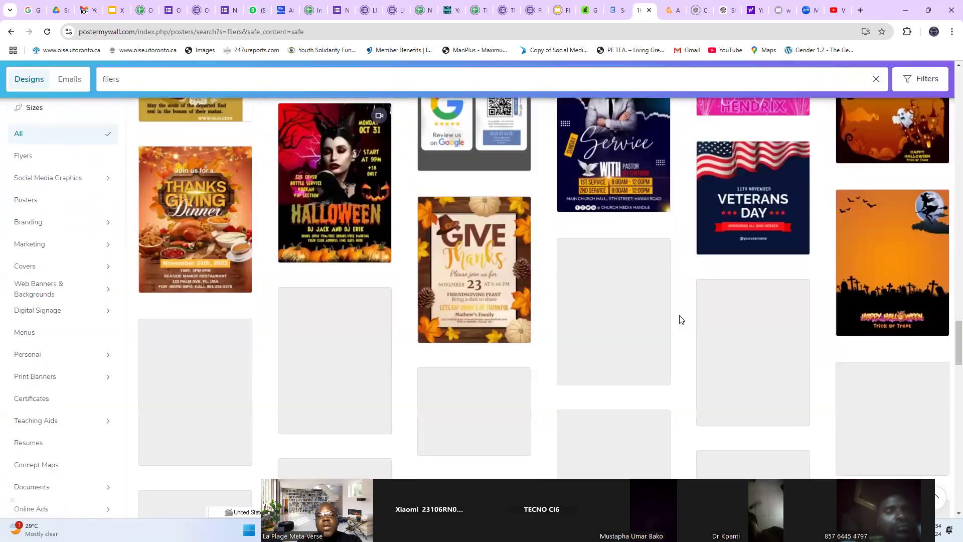
pyautogui.scroll(-6, 680, 317)
pyautogui.scroll(-20, 682, 320)
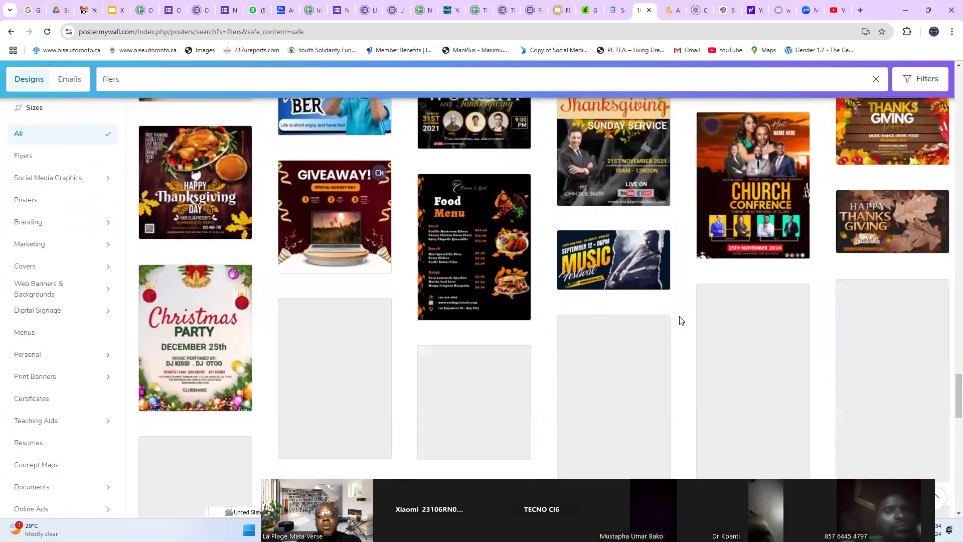
pyautogui.scroll(-4, 681, 320)
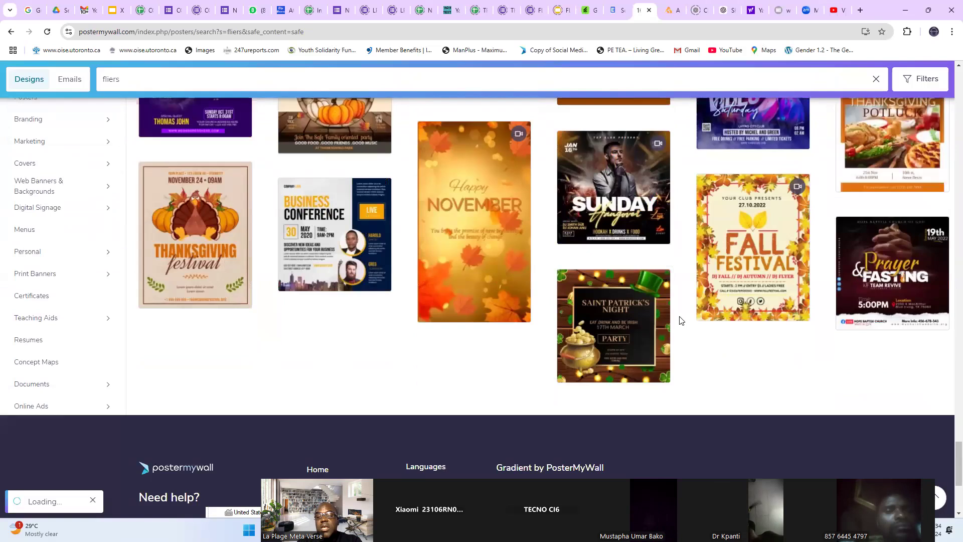
pyautogui.scroll(5, 682, 320)
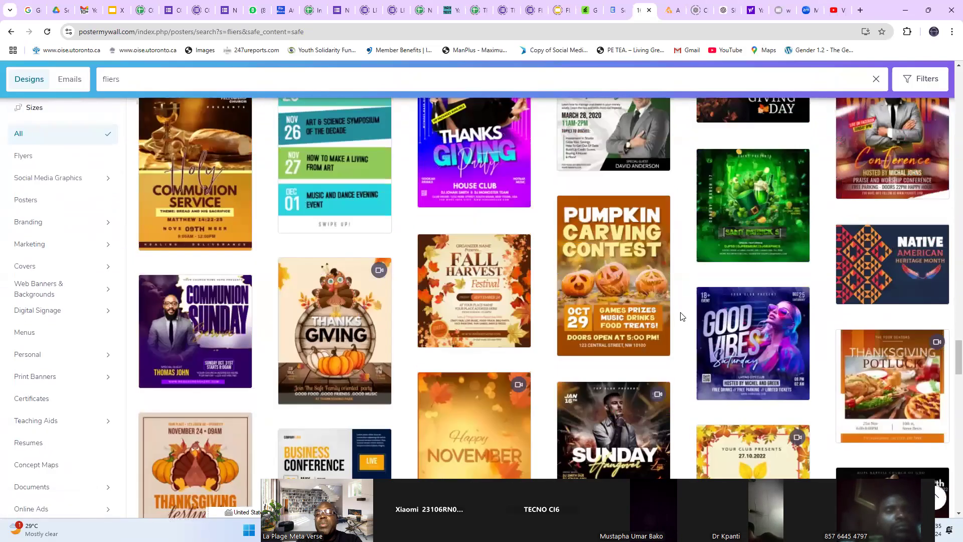
pyautogui.scroll(12, 682, 313)
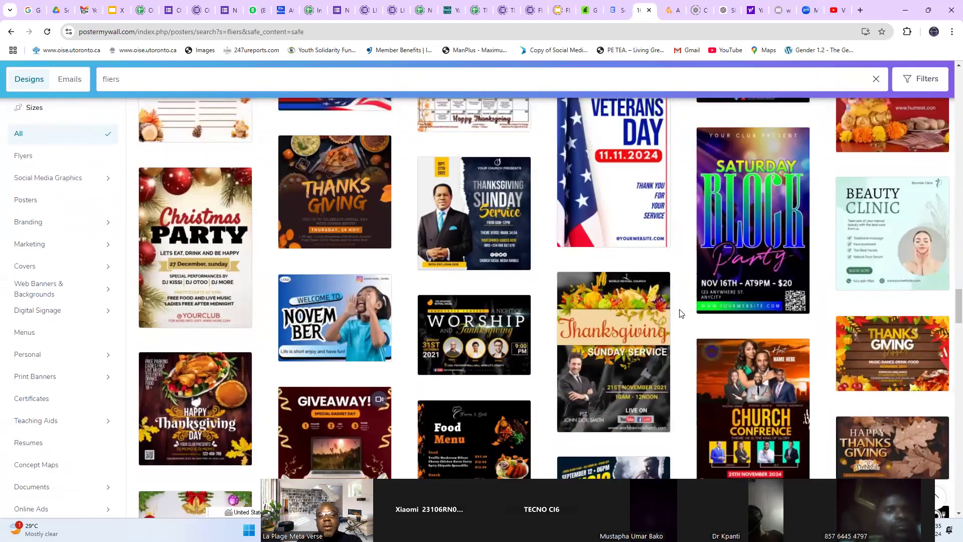
pyautogui.scroll(12, 682, 313)
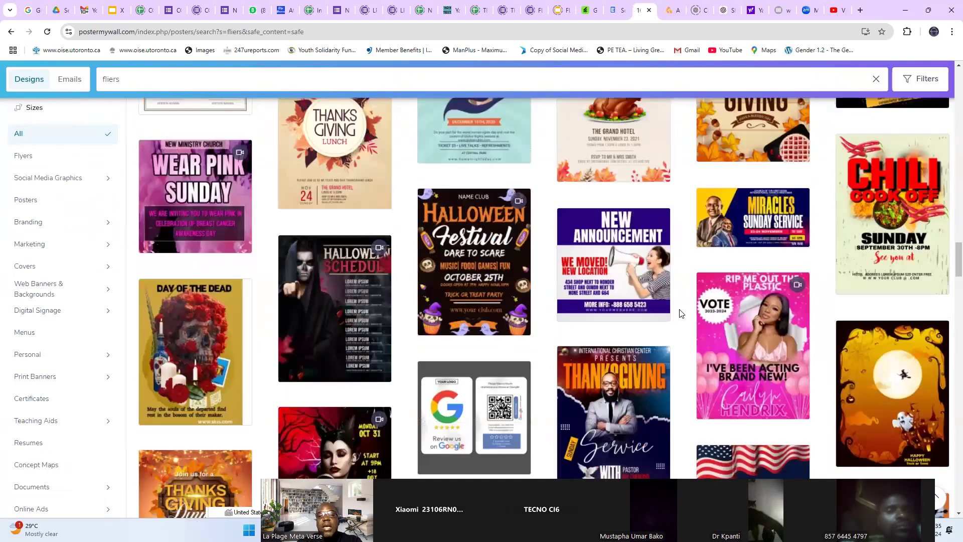
pyautogui.scroll(12, 682, 314)
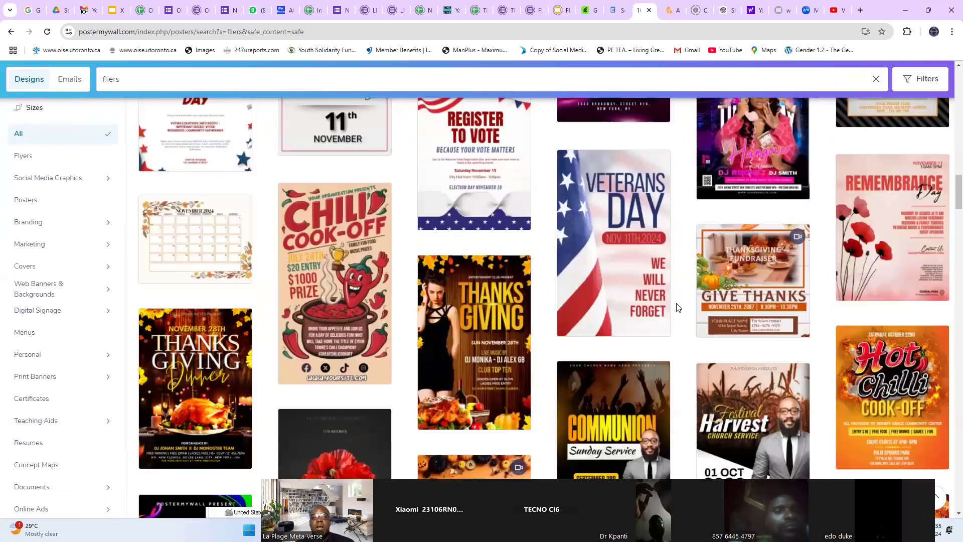
pyautogui.scroll(10, 667, 276)
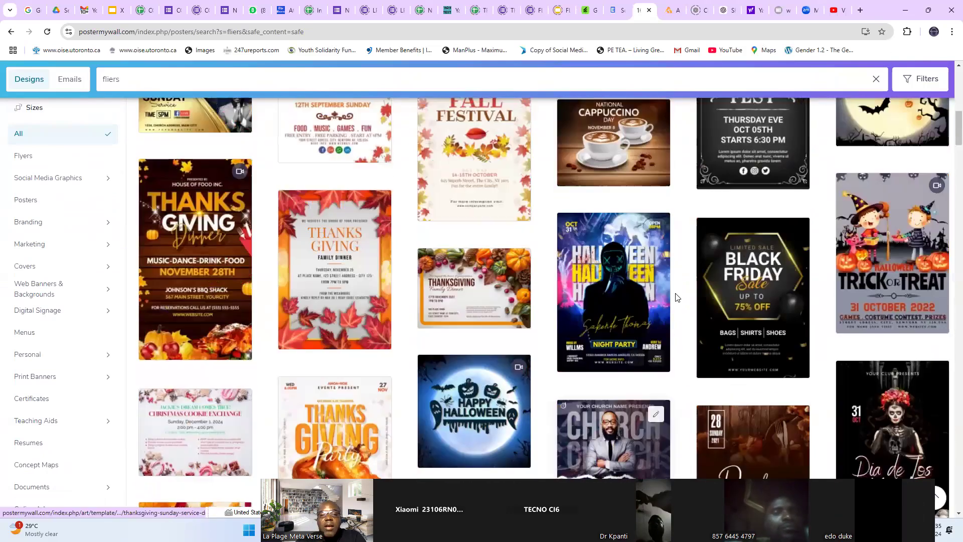
# Replace the template search term with "restaurantg flier" and run the search
pyautogui.scroll(3, 672, 307)
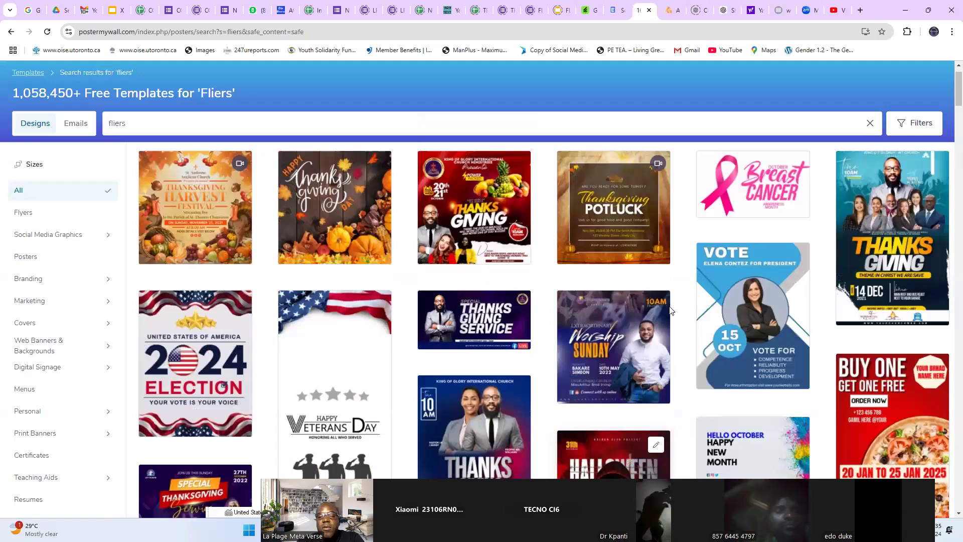
pyautogui.scroll(-1, 799, 368)
pyautogui.moveTo(796, 370)
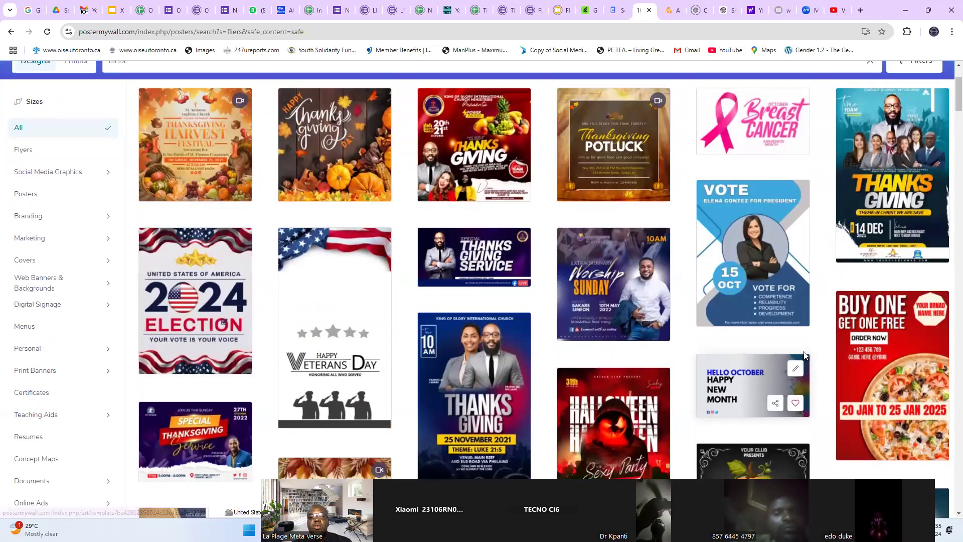
pyautogui.scroll(2, 695, 350)
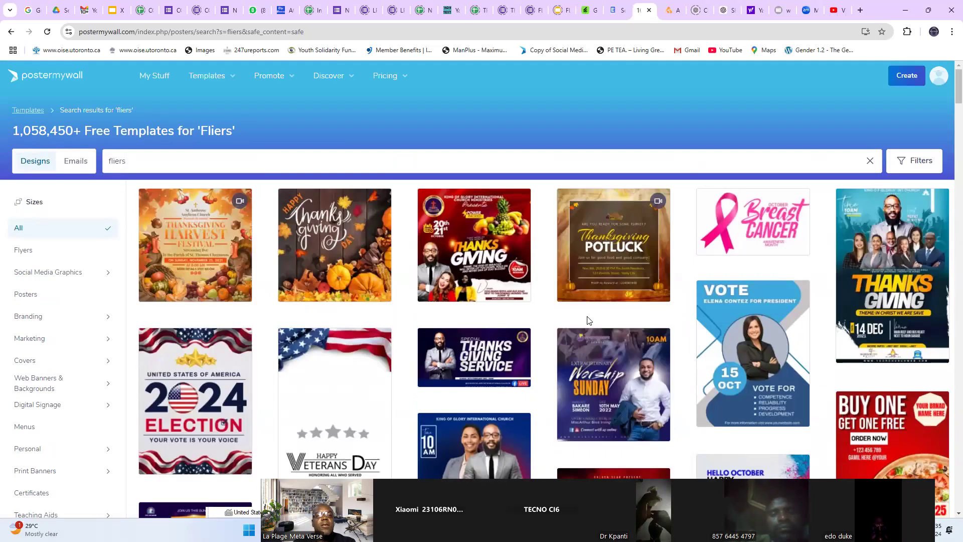
pyautogui.moveTo(167, 159); pyautogui.dragTo(81, 158)
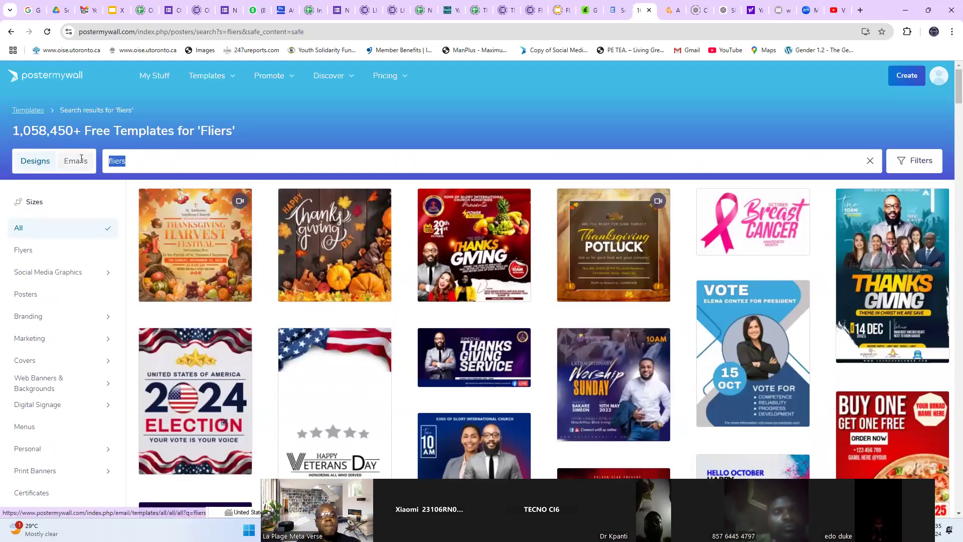
pyautogui.press('BackSpace')
pyautogui.write('res')
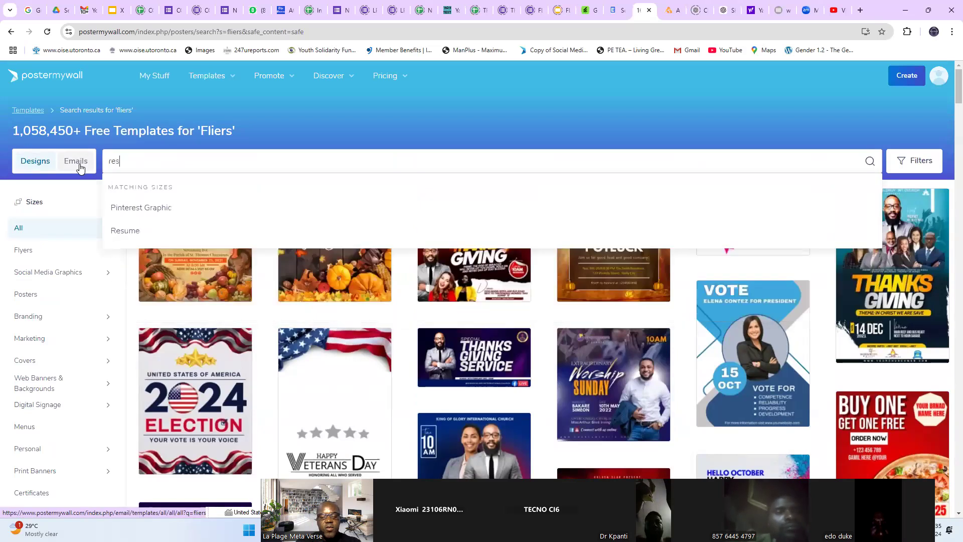
pyautogui.write('taurantg flier')
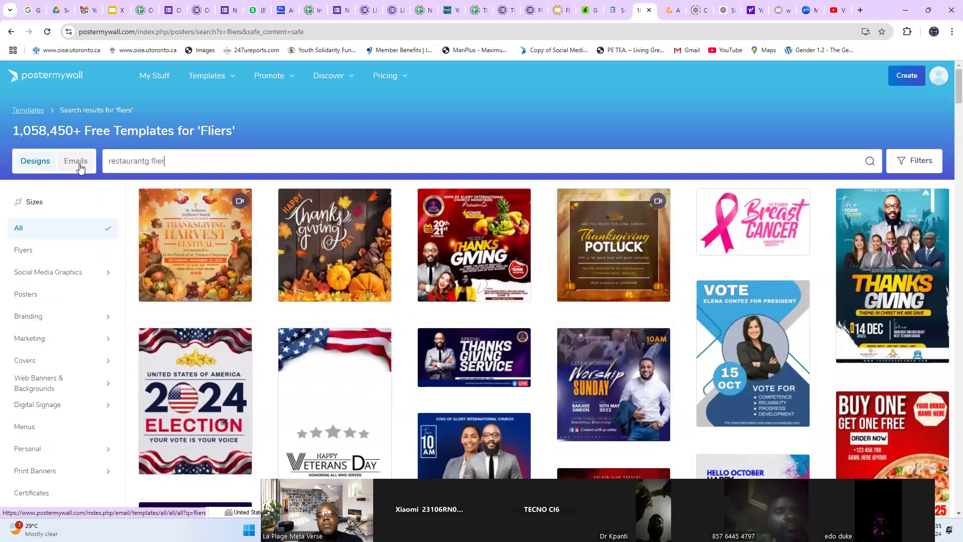
pyautogui.press('Return')
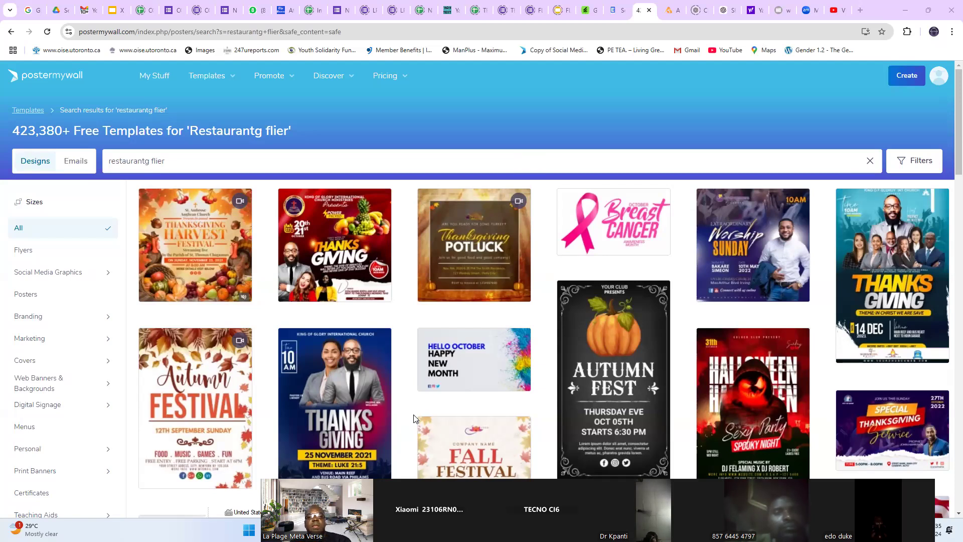
# Browse the template results for the restaurant flier search and return to the start of the list
pyautogui.scroll(-6, 654, 383)
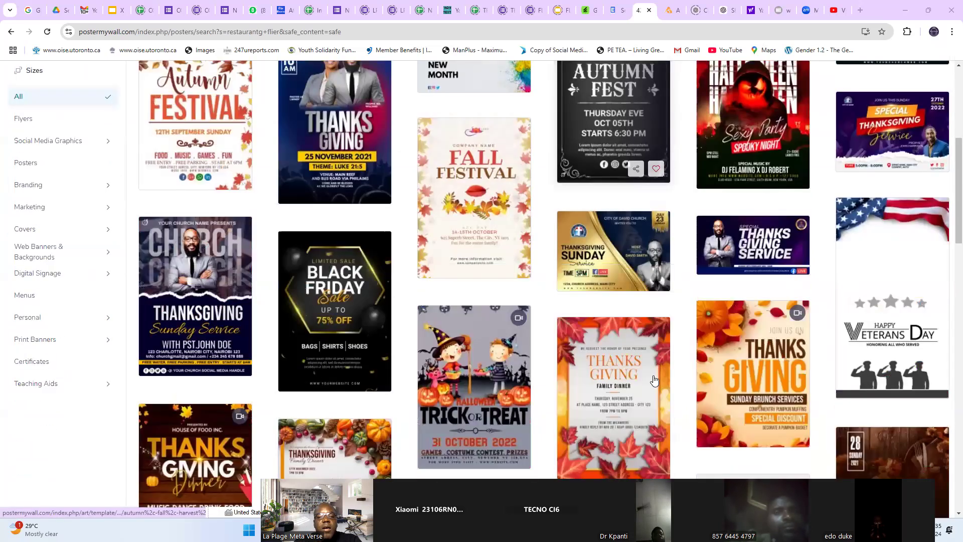
pyautogui.scroll(6, 655, 377)
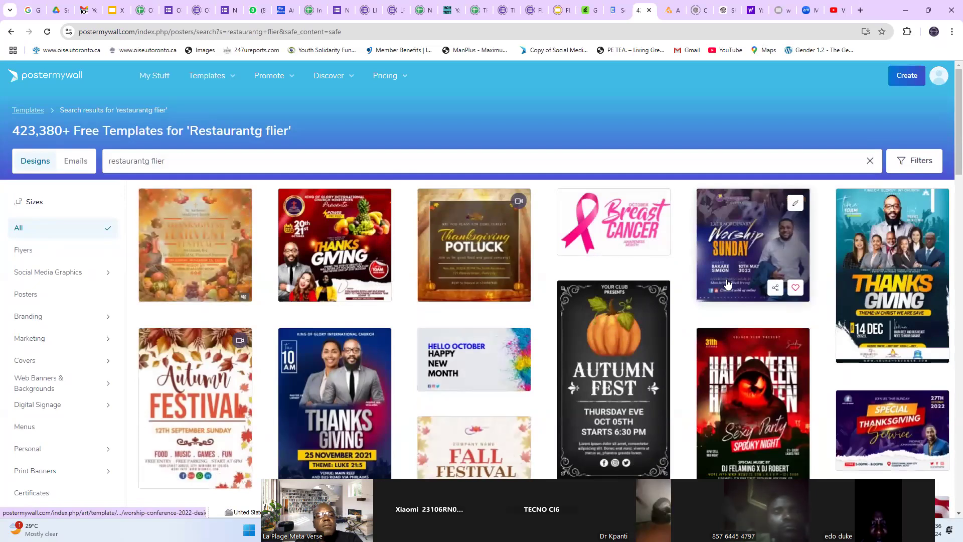
pyautogui.scroll(-2, 726, 284)
pyautogui.scroll(-5, 726, 285)
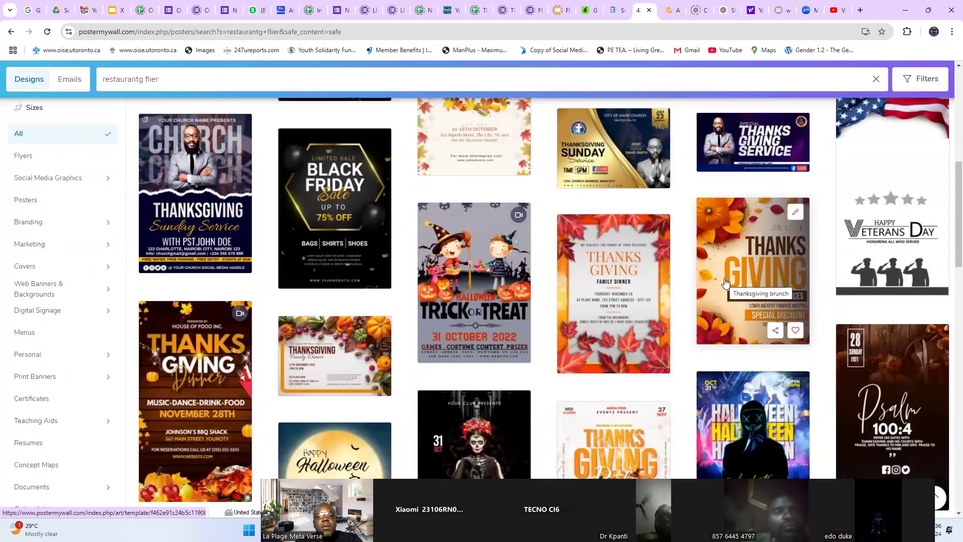
pyautogui.scroll(10, 712, 260)
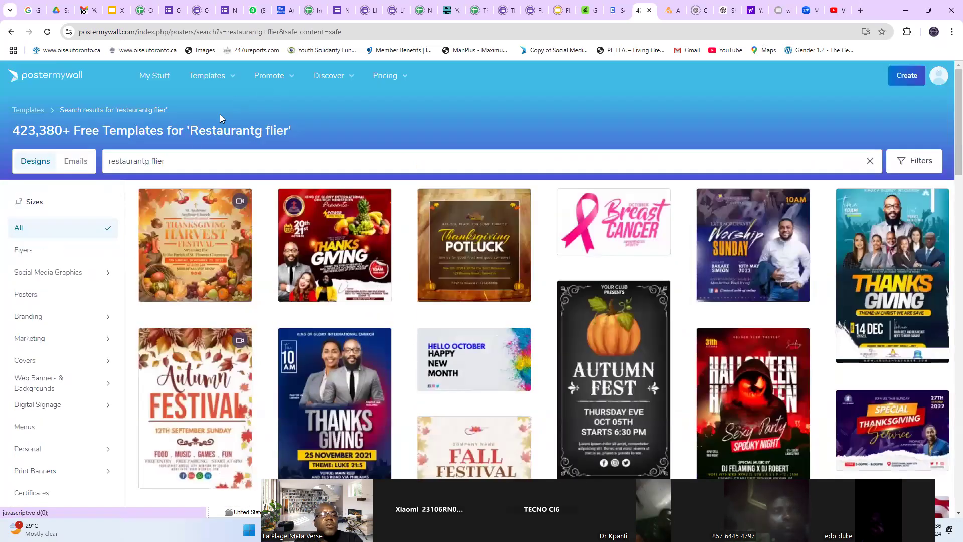
# Shorten and correct the template search term to "restaurant" and rerun the search
pyautogui.doubleClick(156, 160)
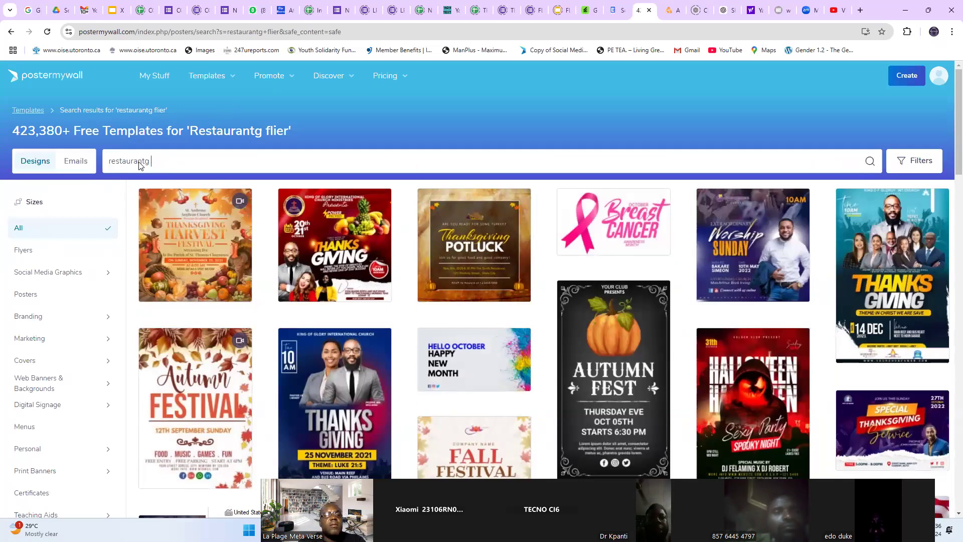
pyautogui.press('Return')
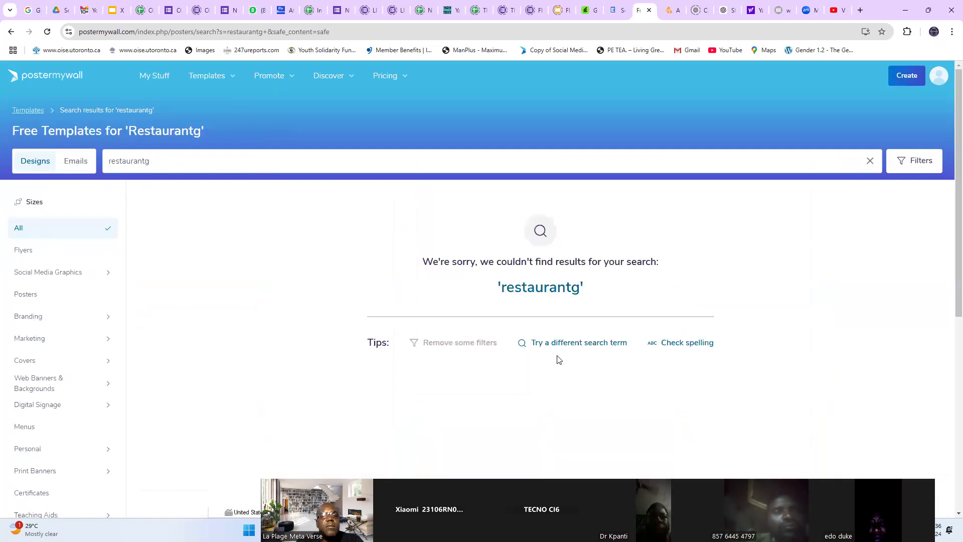
pyautogui.click(239, 166)
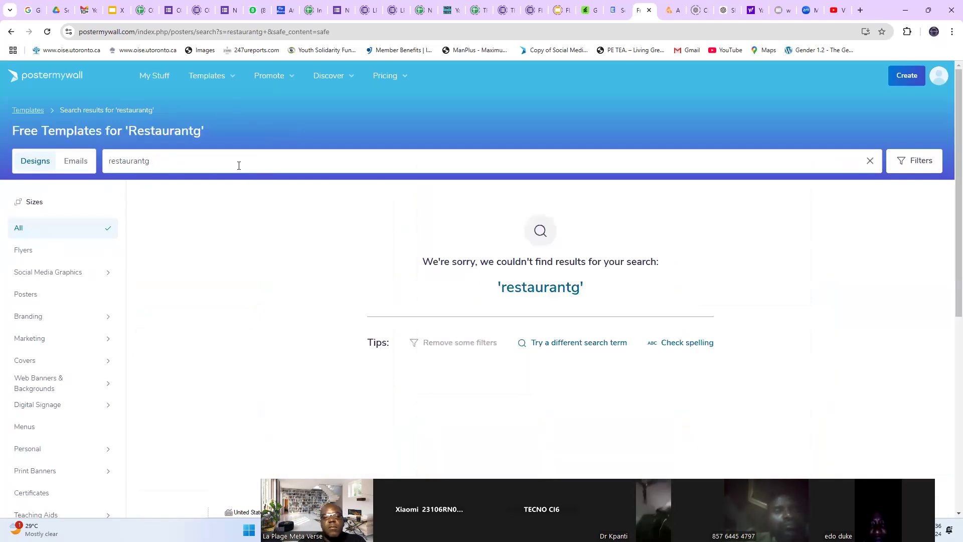
pyautogui.press('Return')
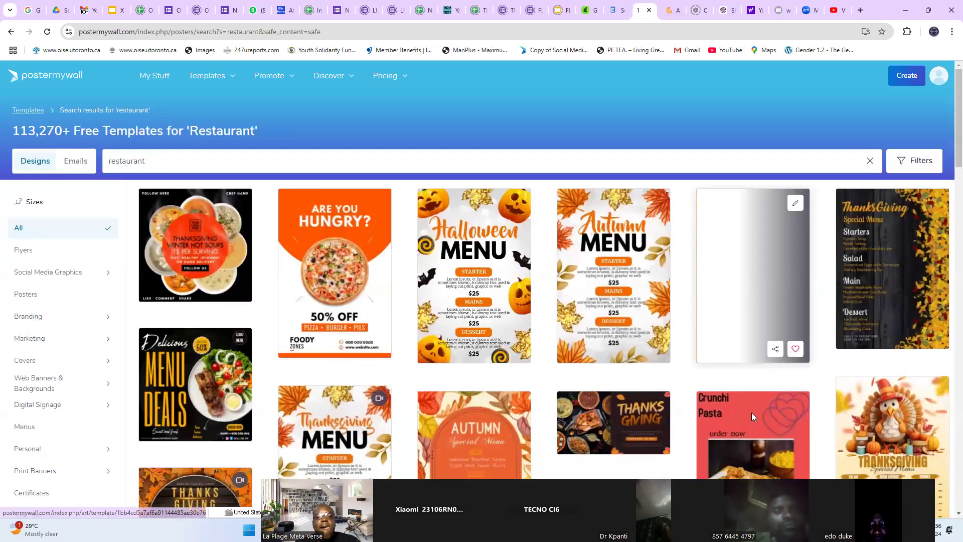
# Browse the restaurant templates far down the results to the burger and food menu designs
pyautogui.scroll(-7, 622, 404)
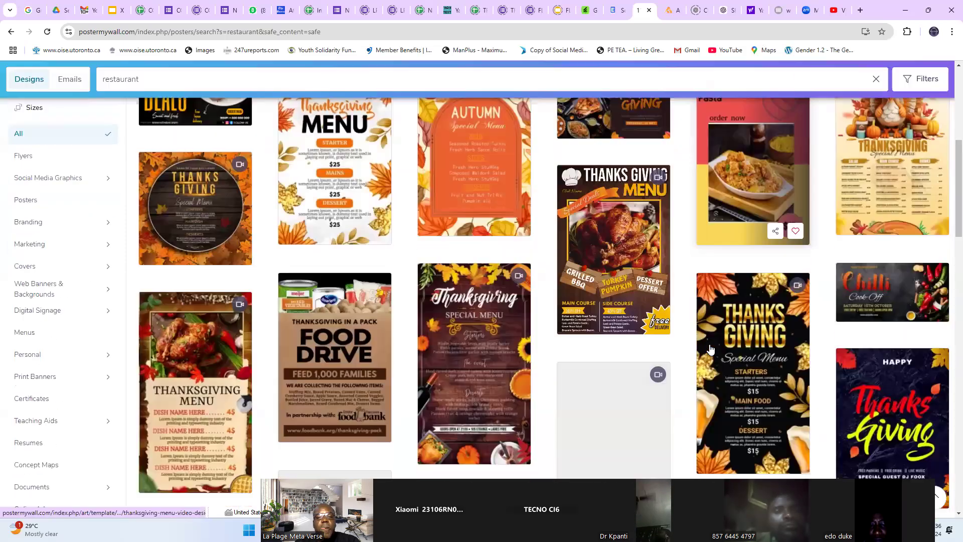
pyautogui.scroll(-15, 724, 331)
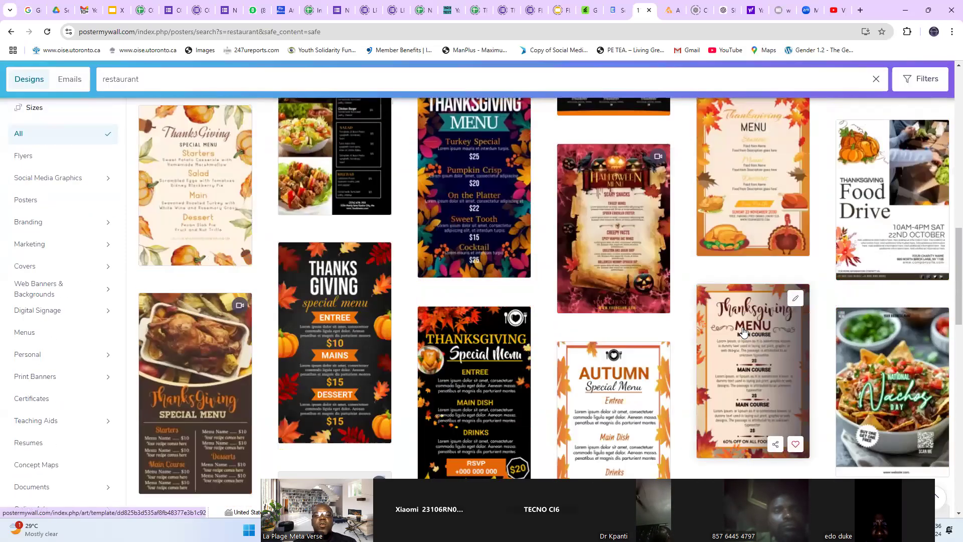
pyautogui.scroll(-8, 743, 328)
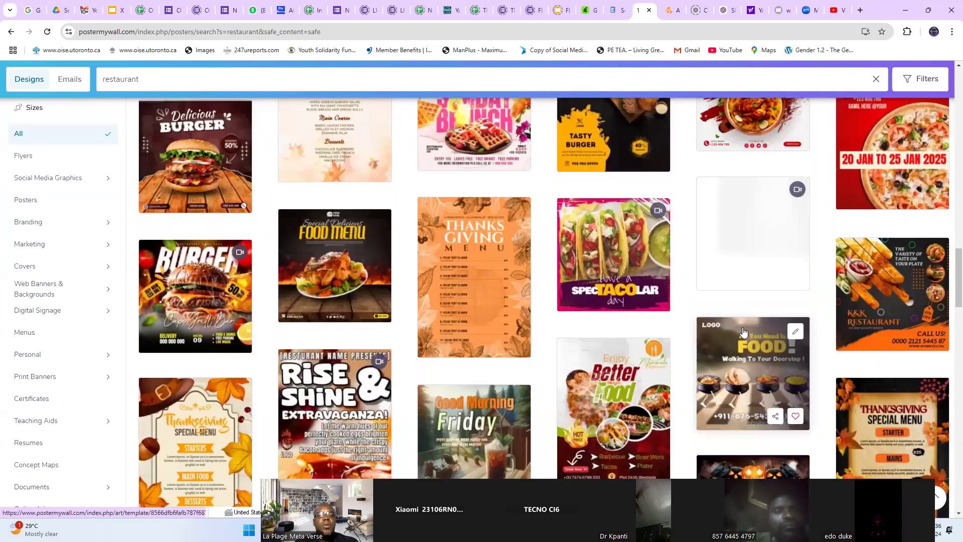
pyautogui.scroll(-5, 743, 331)
pyautogui.scroll(5, 743, 331)
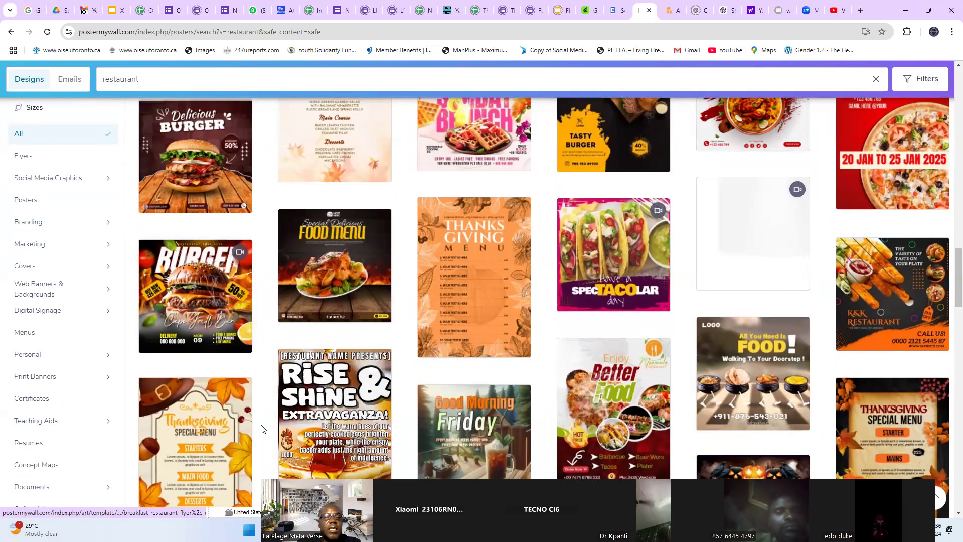
# Preview the Cape Grill Bar burger template with its related designs, then open it in the design editor
pyautogui.click(208, 302)
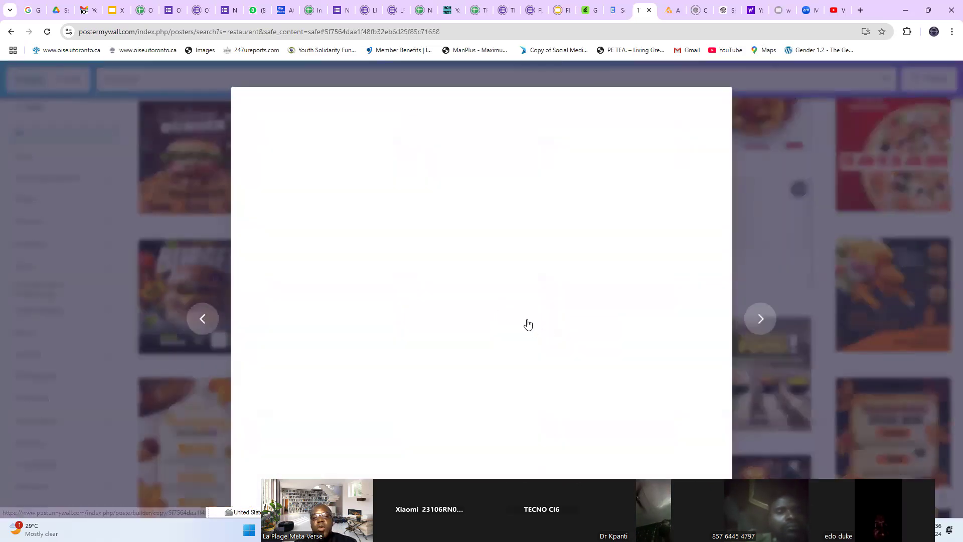
pyautogui.scroll(-5, 454, 256)
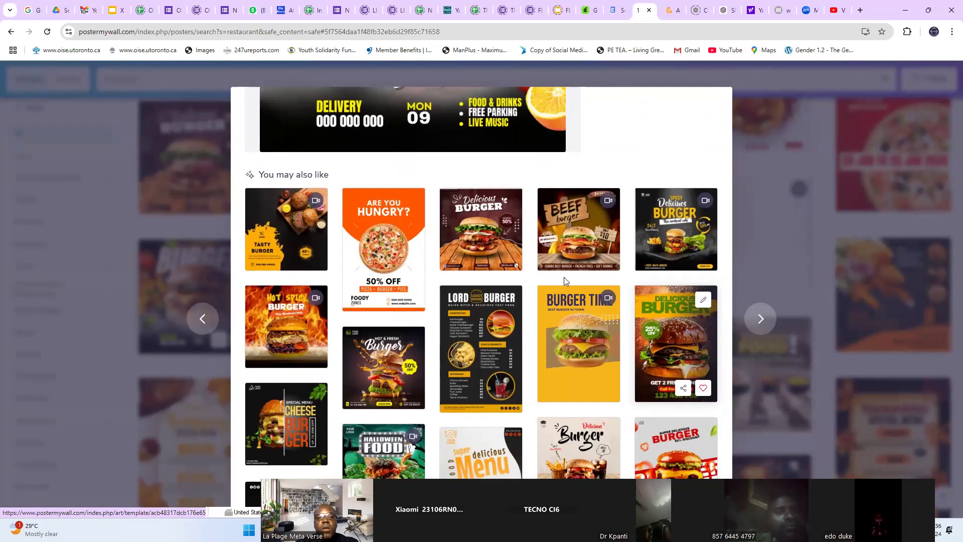
pyautogui.scroll(5, 564, 277)
pyautogui.click(451, 237)
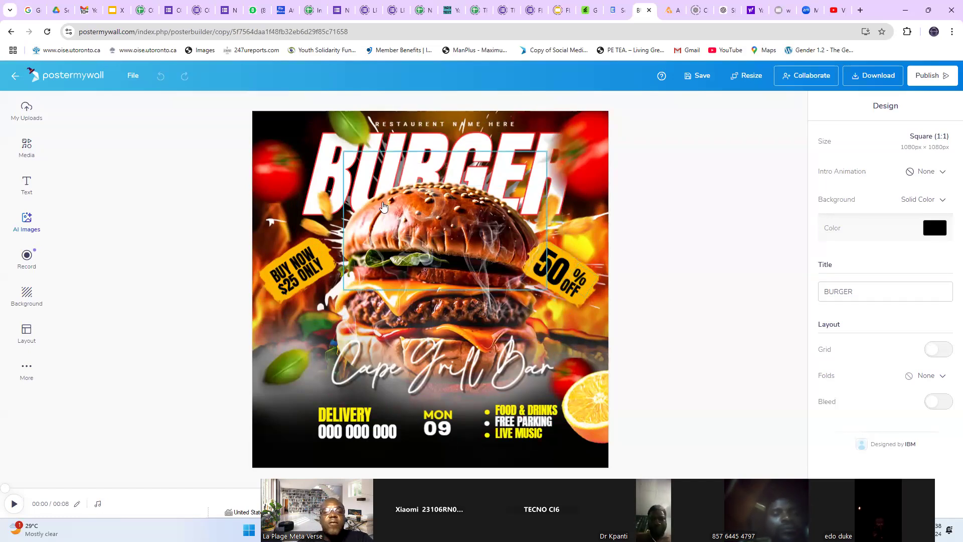
# Change the price in the yellow "BUY NOW" badge to N25k, replacing the dollar sign with N
pyautogui.moveTo(297, 265)
pyautogui.mouseDown()
pyautogui.moveTo(295, 211)
pyautogui.moveTo(295, 260)
pyautogui.moveTo(316, 282)
pyautogui.mouseUp()
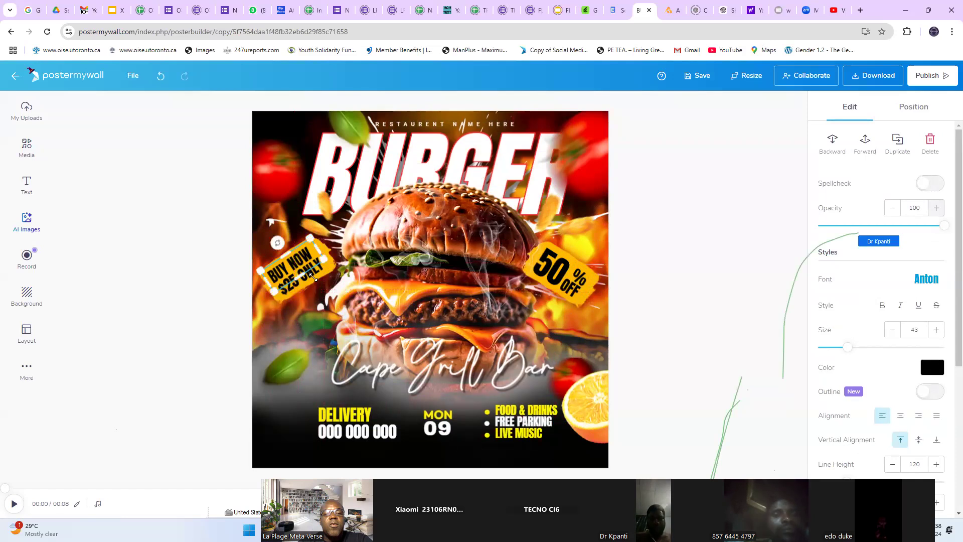
pyautogui.click(303, 282)
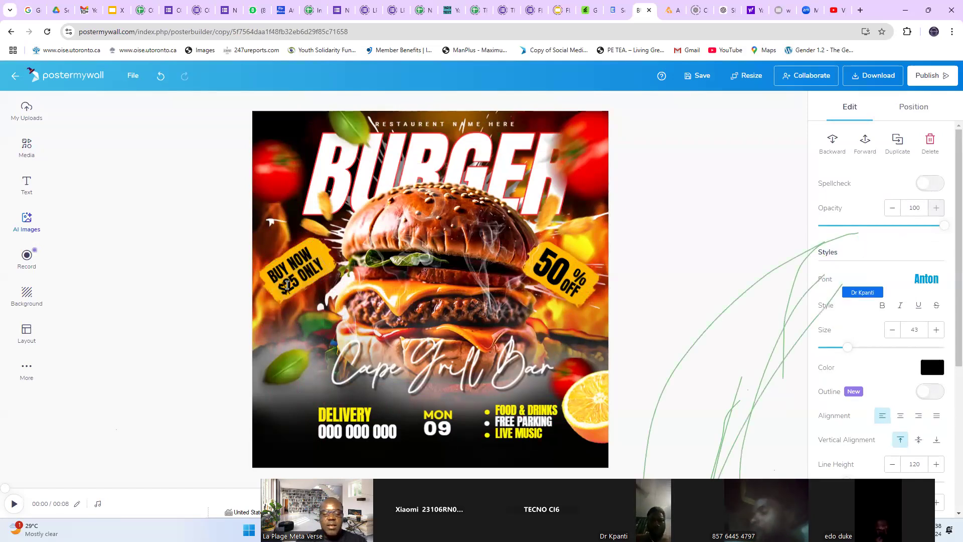
pyautogui.press('BackSpace')
pyautogui.write('N')
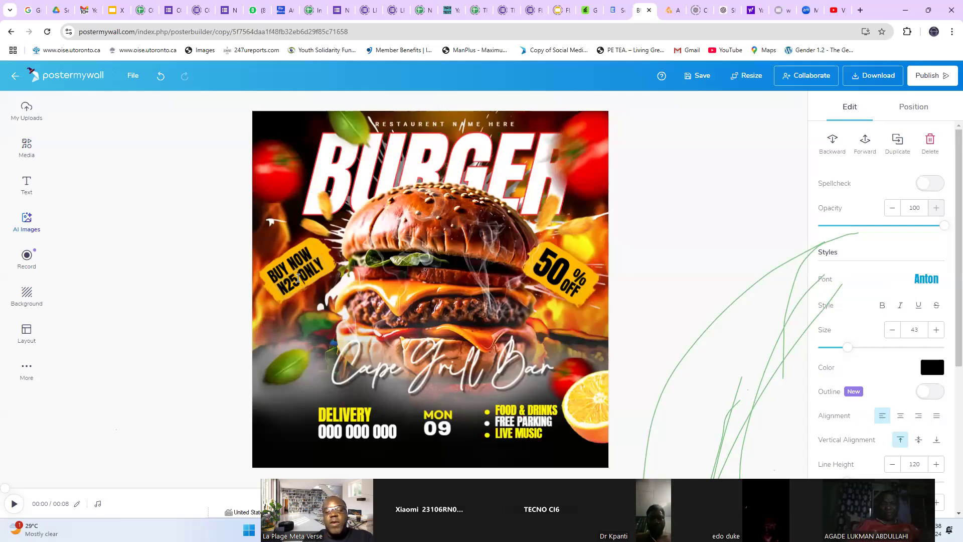
pyautogui.write('0')
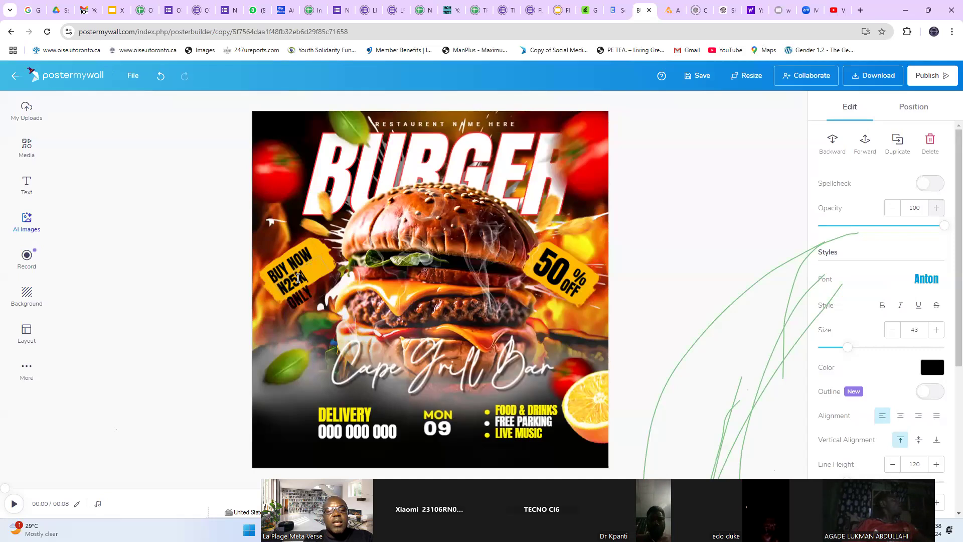
# Widen and reposition the "N25k ONLY" text to fit one line in the yellow badge, reducing its size to 35
pyautogui.click(324, 284)
pyautogui.click(311, 279)
pyautogui.moveTo(332, 270); pyautogui.dragTo(339, 262)
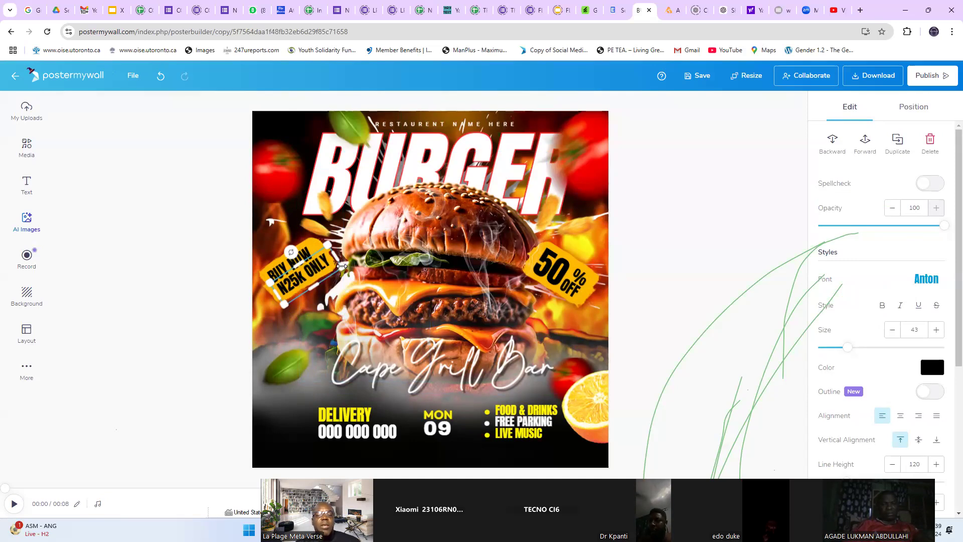
pyautogui.moveTo(343, 266)
pyautogui.mouseDown()
pyautogui.moveTo(547, 259)
pyautogui.moveTo(329, 273)
pyautogui.mouseUp()
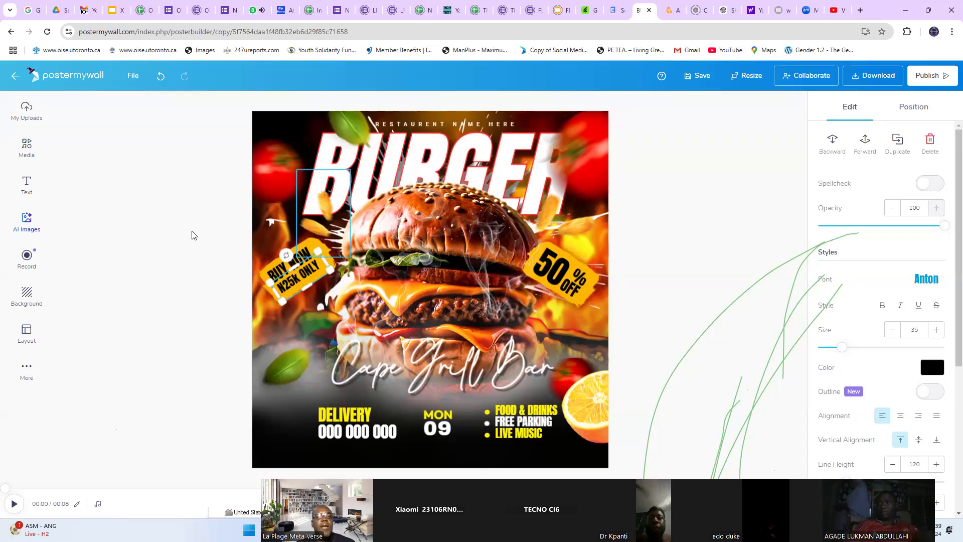
pyautogui.click(220, 252)
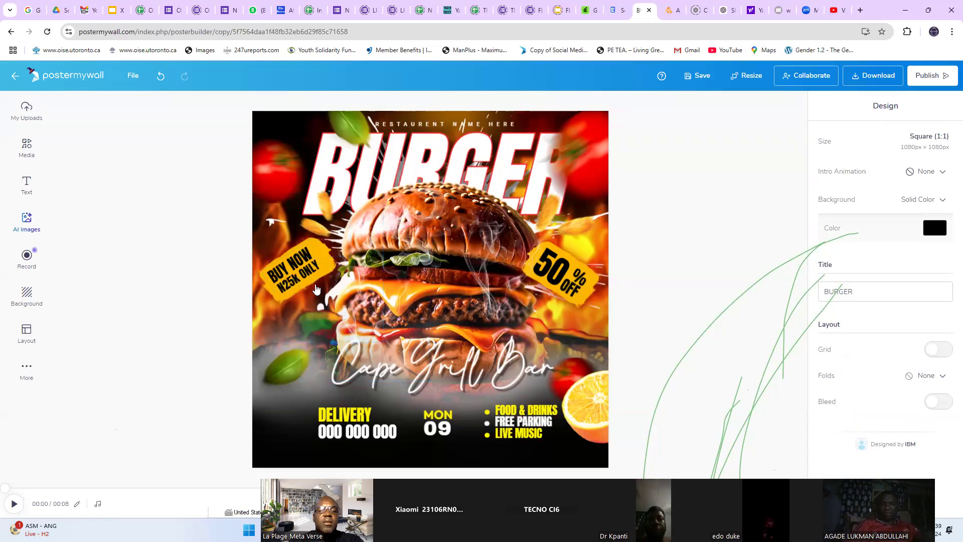
# Select the background image behind the yellow price badge and examine its effects, adjustments and interactivity settings
pyautogui.click(261, 261)
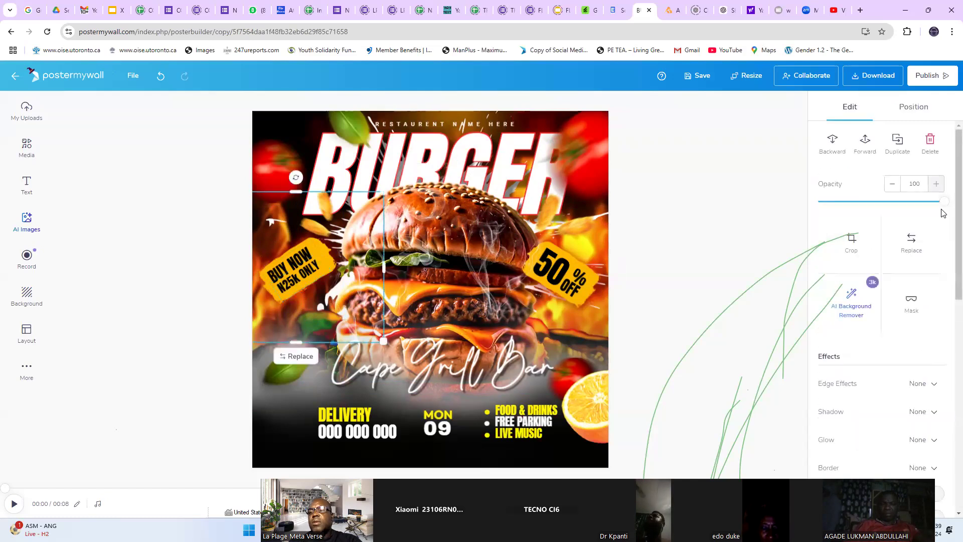
pyautogui.scroll(-3, 896, 296)
pyautogui.scroll(-3, 898, 301)
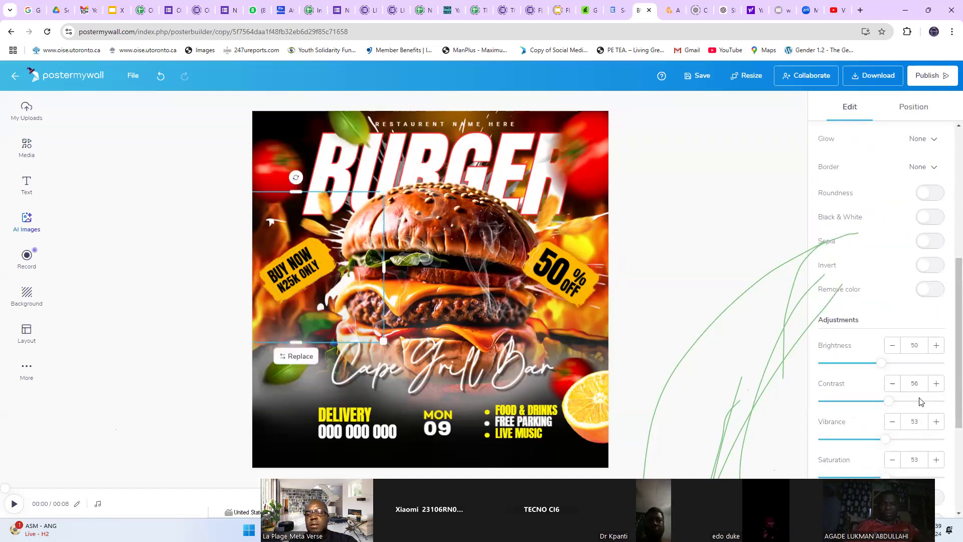
pyautogui.scroll(-4, 921, 402)
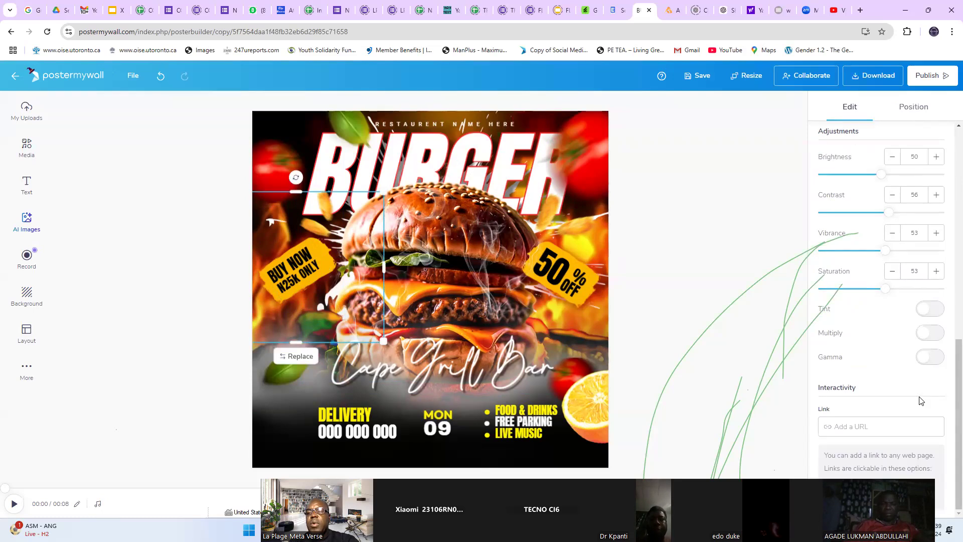
pyautogui.scroll(5, 921, 401)
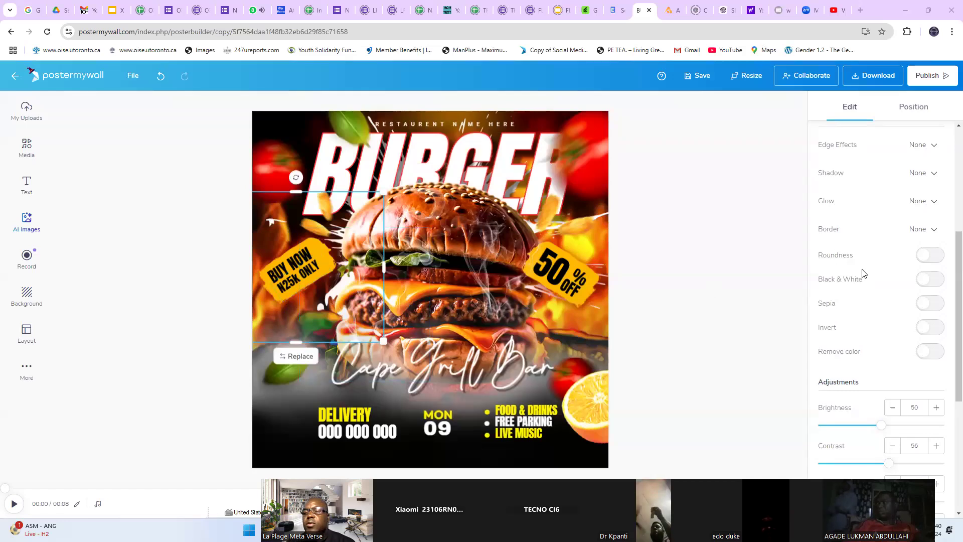
pyautogui.click(935, 353)
pyautogui.scroll(-5, 933, 362)
pyautogui.scroll(5, 933, 366)
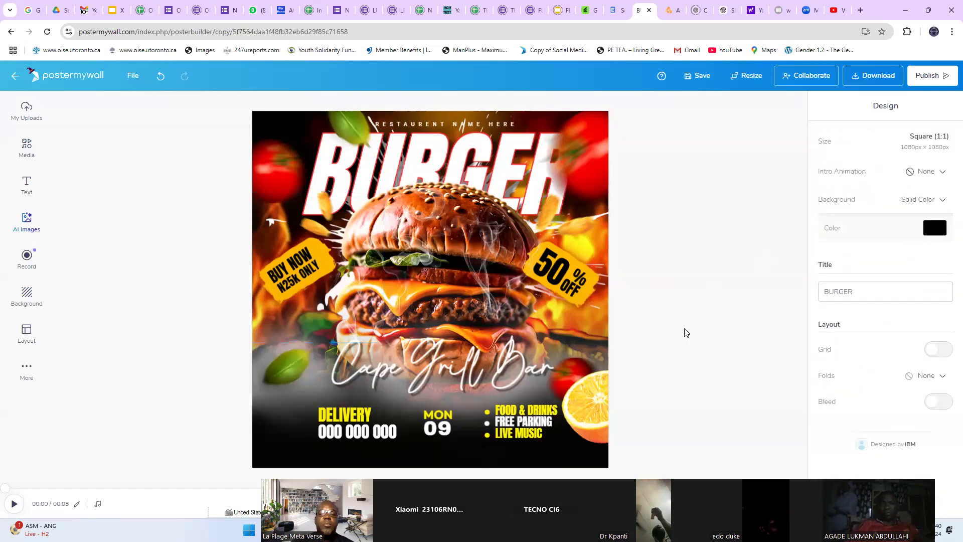
# Examine the BURGER heading's font, outline, spacing, shadow and link settings
pyautogui.click(380, 165)
pyautogui.doubleClick(379, 165)
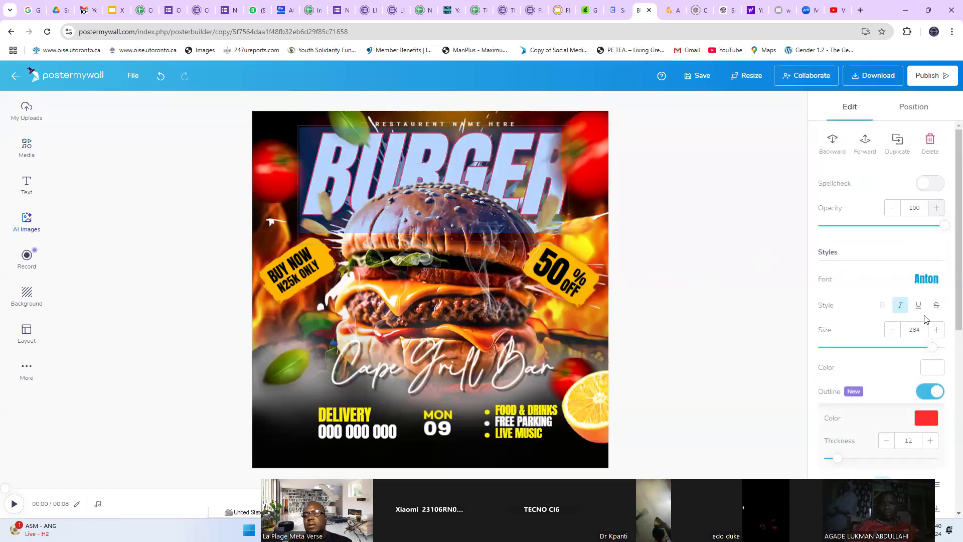
pyautogui.scroll(-4, 912, 327)
pyautogui.scroll(-3, 912, 328)
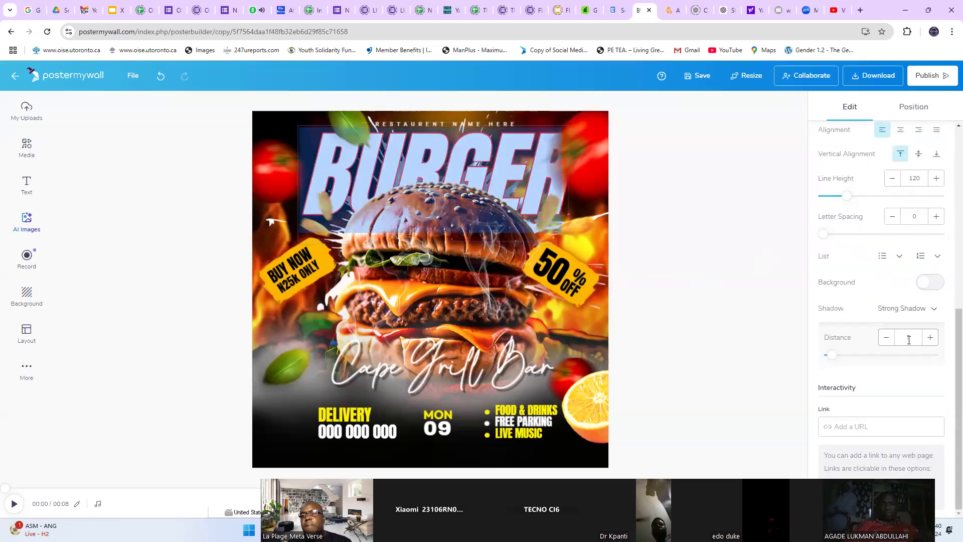
pyautogui.scroll(3, 909, 340)
pyautogui.click(726, 206)
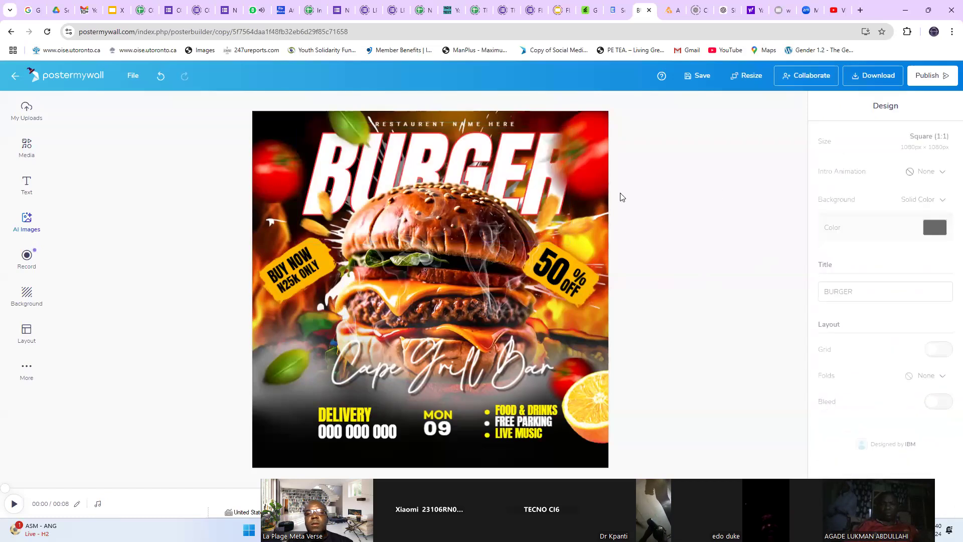
# Shift the BURGER heading slightly left on the flier and change its outline colour to blue 4565F7
pyautogui.click(335, 171)
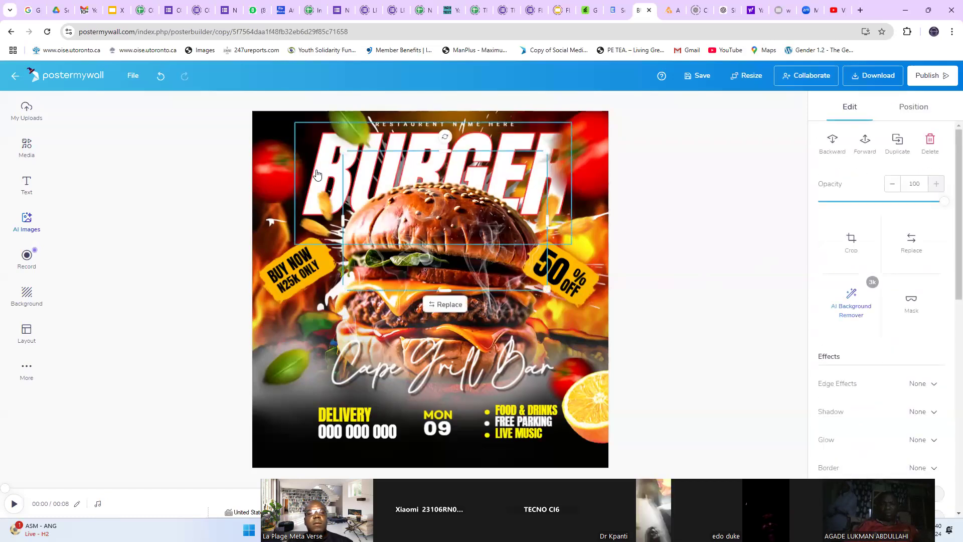
pyautogui.click(317, 171)
pyautogui.moveTo(317, 171)
pyautogui.mouseDown()
pyautogui.moveTo(338, 268)
pyautogui.moveTo(341, 367)
pyautogui.moveTo(353, 150)
pyautogui.moveTo(308, 165)
pyautogui.mouseUp()
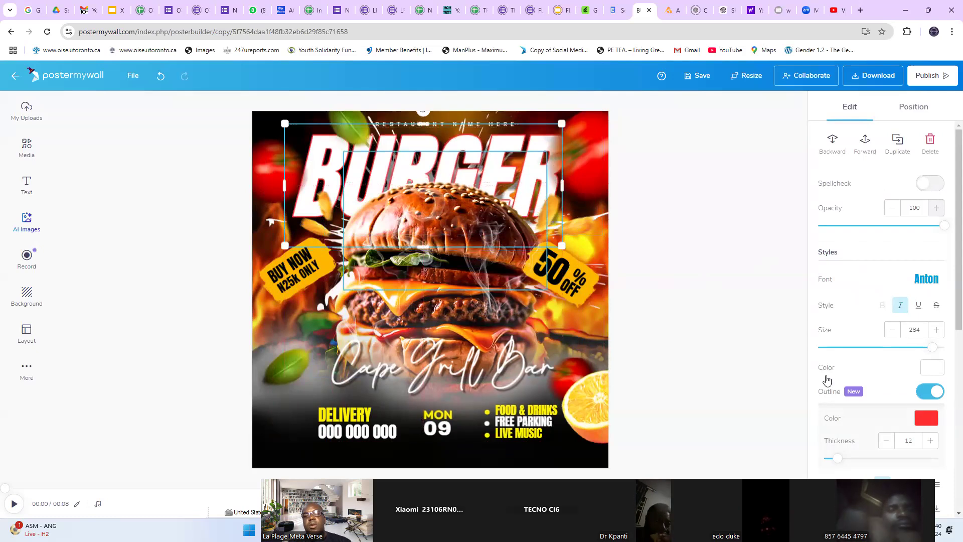
pyautogui.click(926, 418)
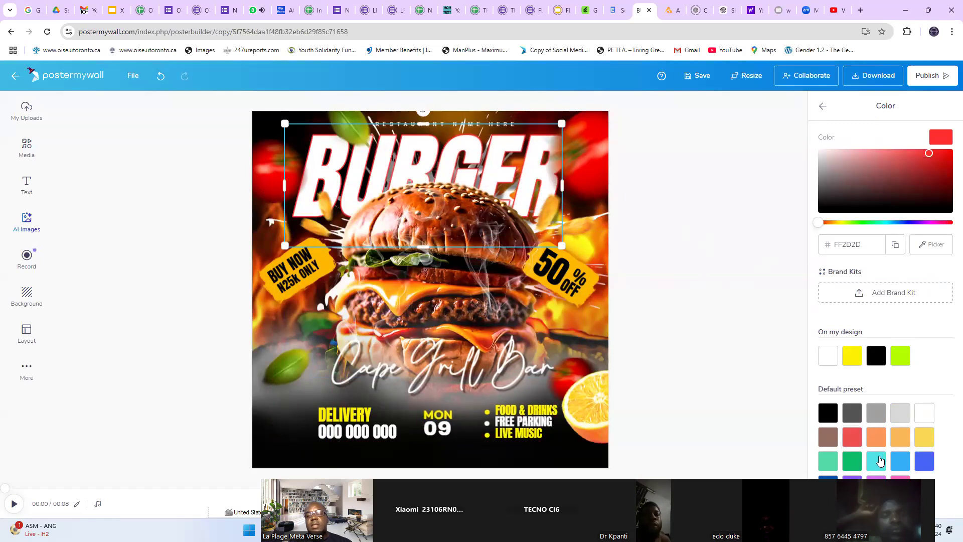
pyautogui.click(925, 463)
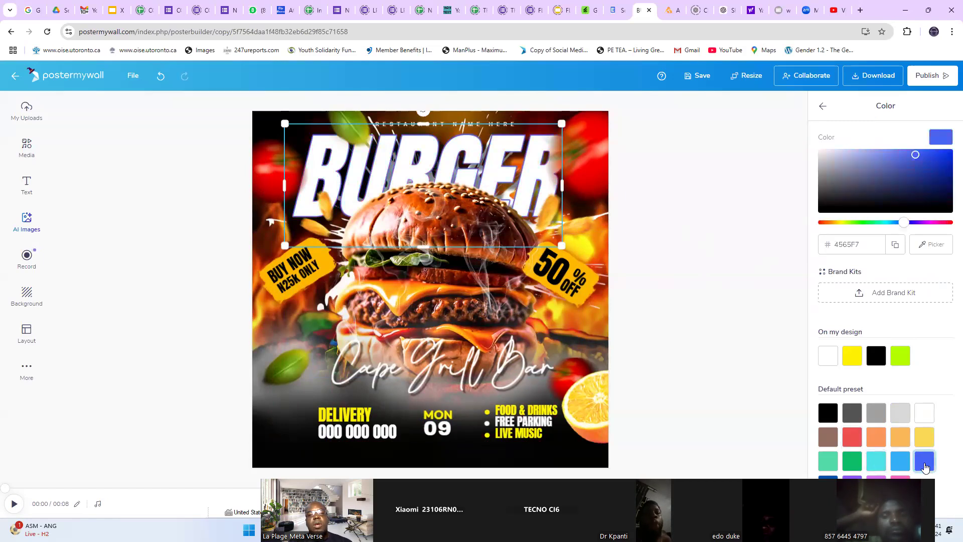
pyautogui.click(717, 340)
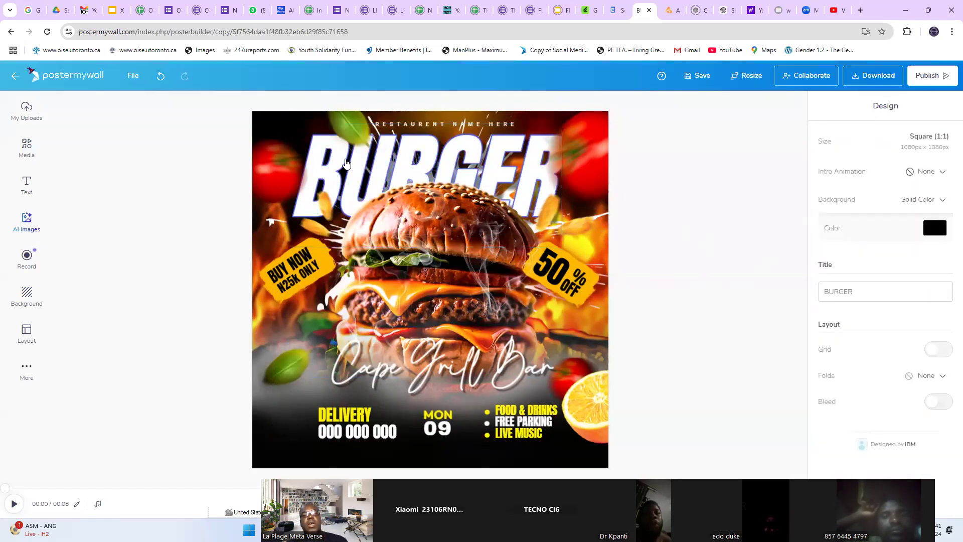
# Change the BURGER heading's text colour from white to the yellow already used in the design
pyautogui.click(324, 180)
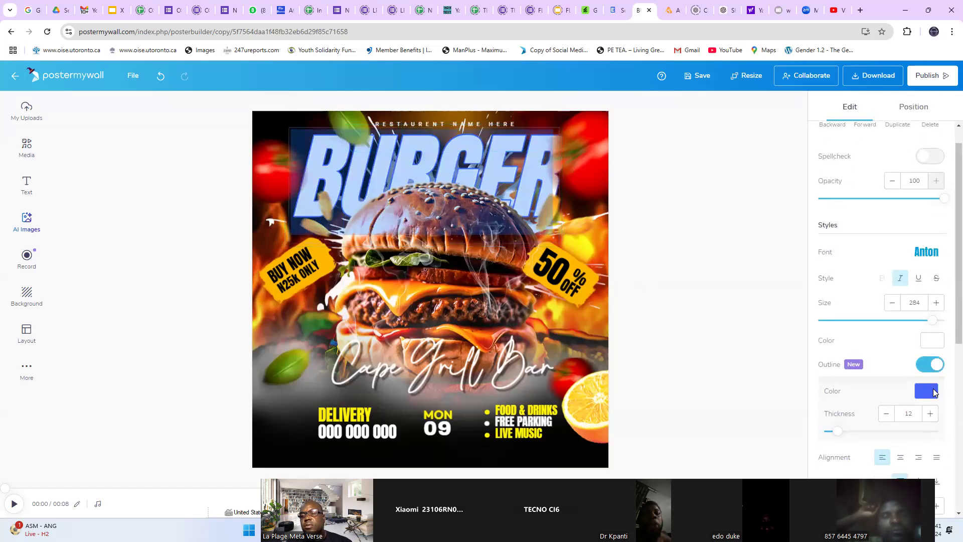
pyautogui.scroll(-5, 928, 376)
pyautogui.scroll(3, 919, 359)
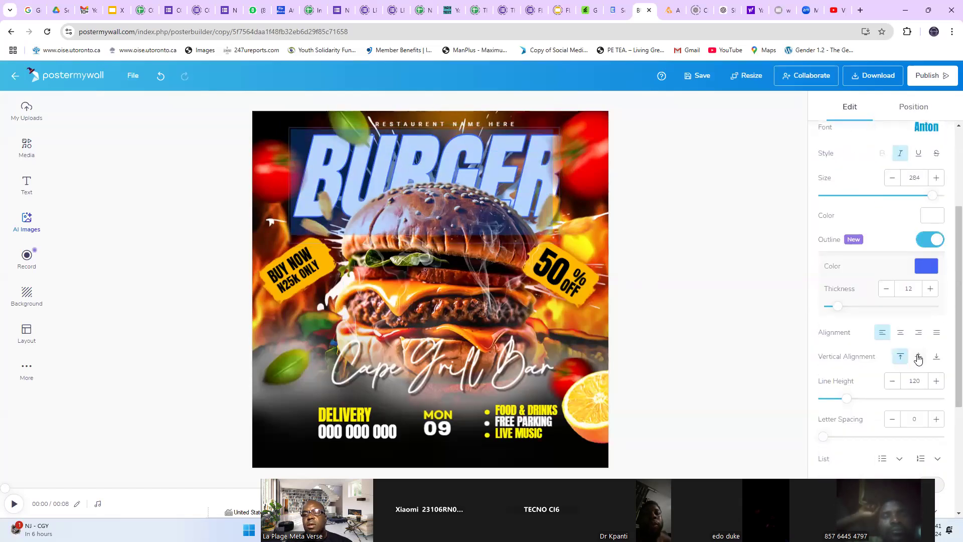
pyautogui.scroll(3, 918, 359)
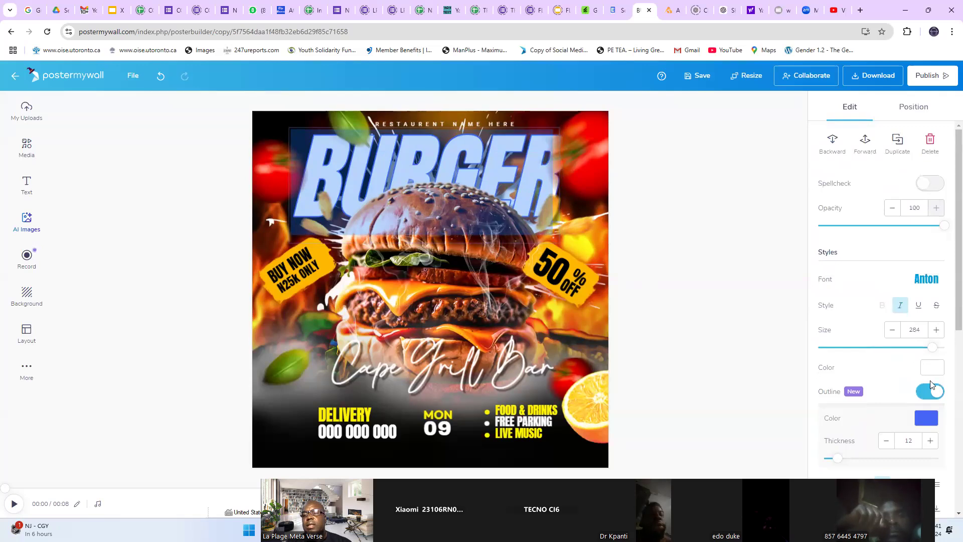
pyautogui.click(934, 370)
pyautogui.click(853, 389)
pyautogui.click(726, 254)
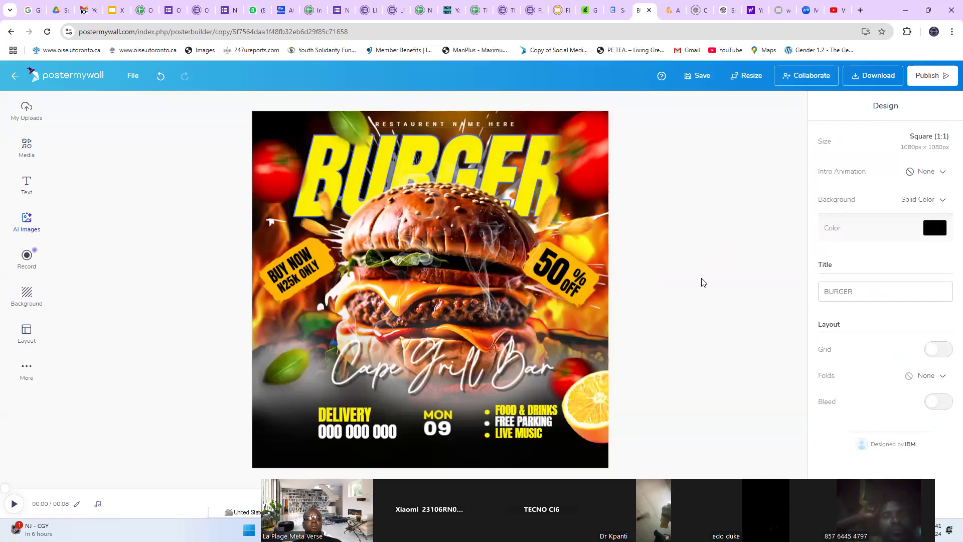
# Move the BURGER heading to the right and slightly up above the burger image
pyautogui.click(310, 175)
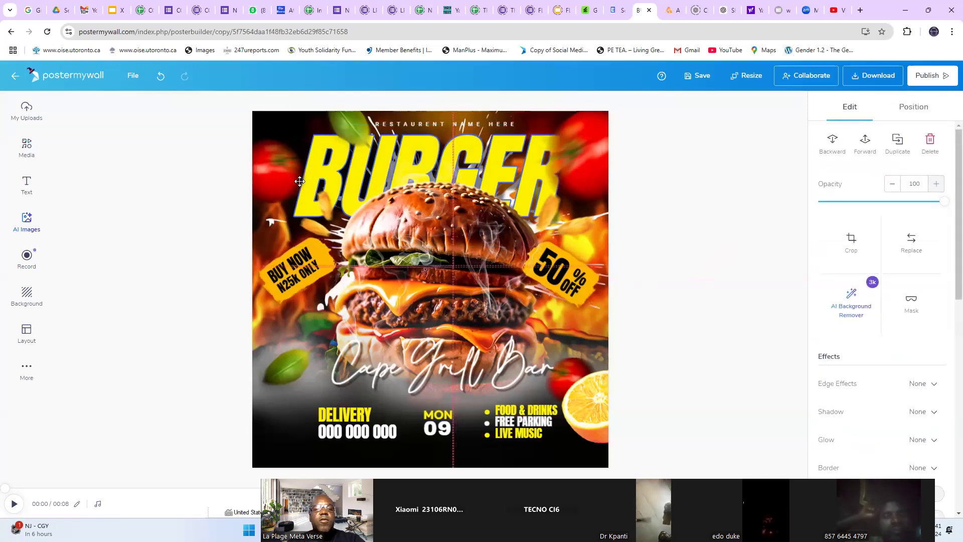
pyautogui.click(329, 195)
pyautogui.moveTo(328, 195); pyautogui.dragTo(326, 194)
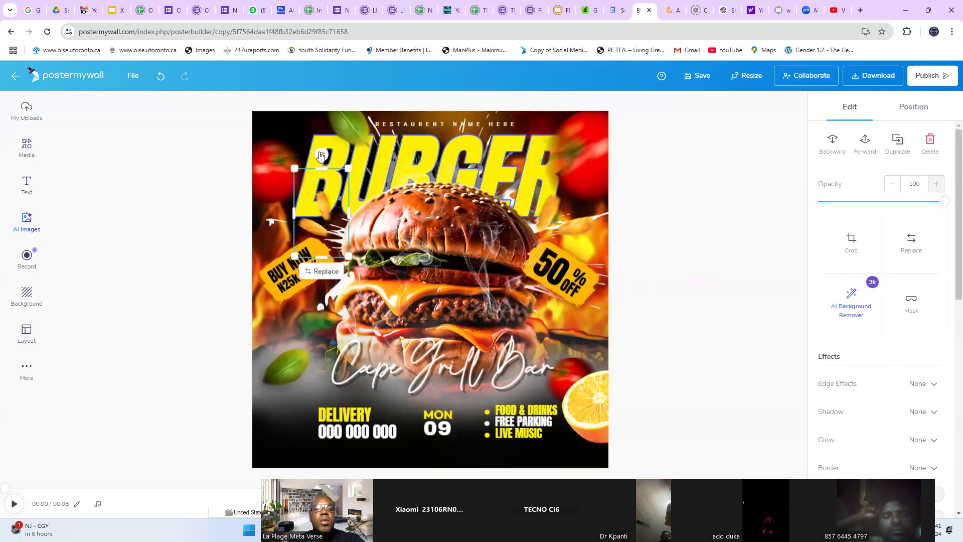
pyautogui.moveTo(312, 163); pyautogui.dragTo(334, 172)
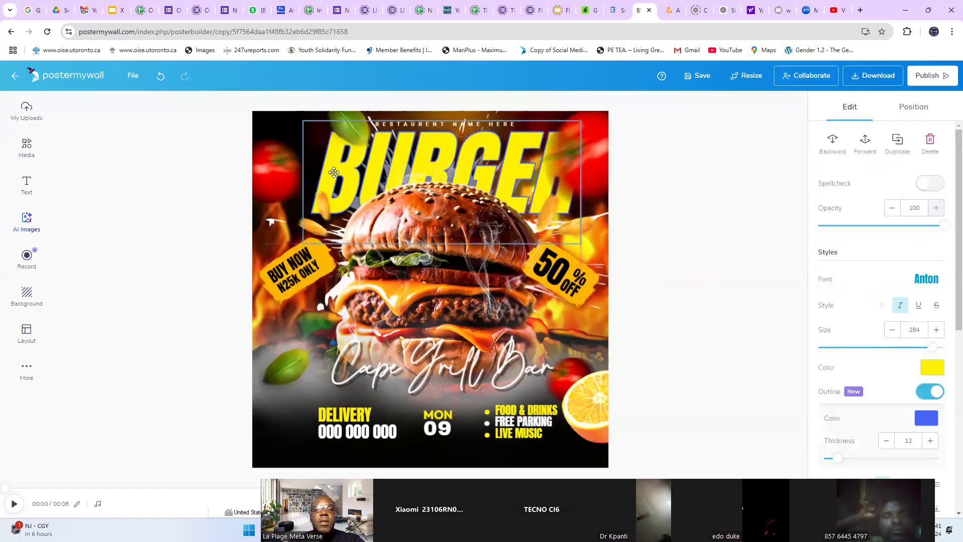
pyautogui.click(688, 357)
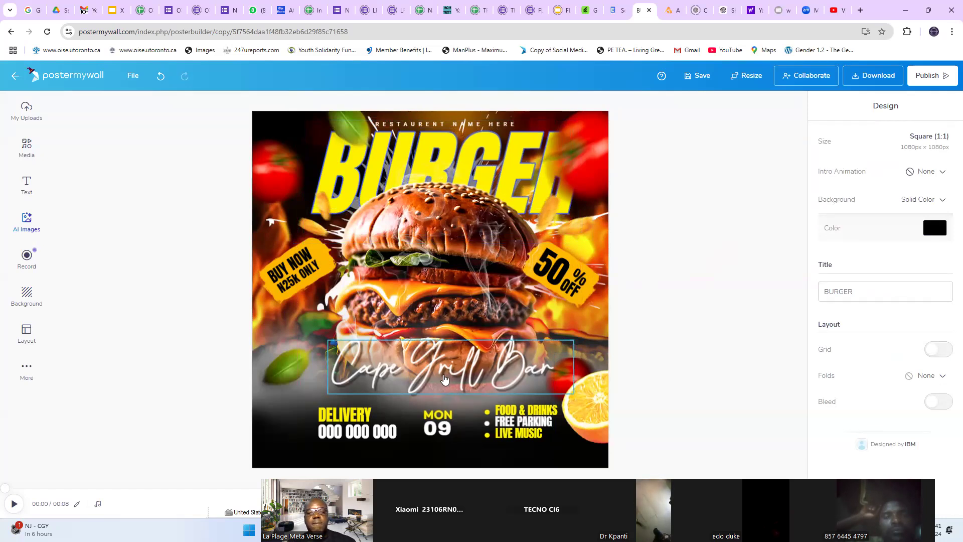
# Replace the "Cape Grill Bar" text with "FULafia Restaurant"
pyautogui.doubleClick(445, 365)
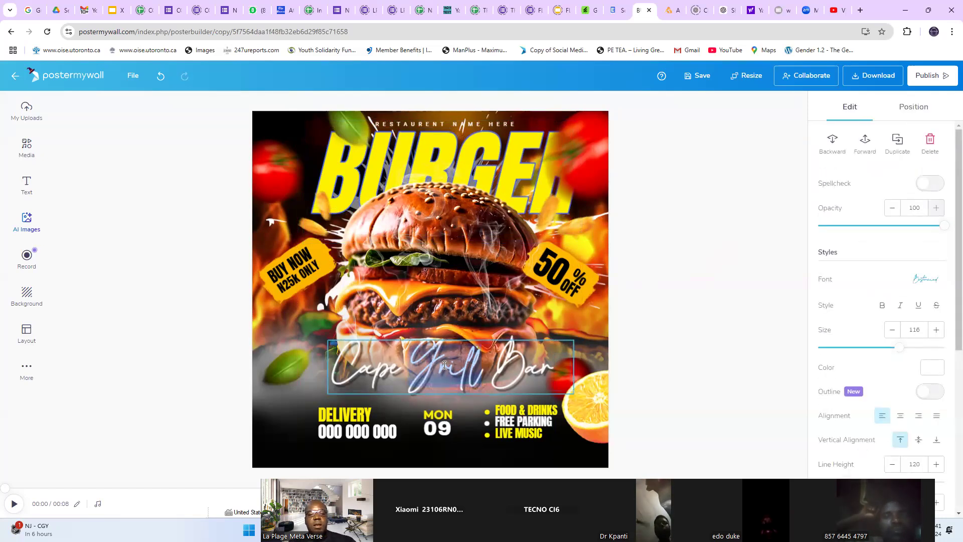
pyautogui.tripleClick(444, 365)
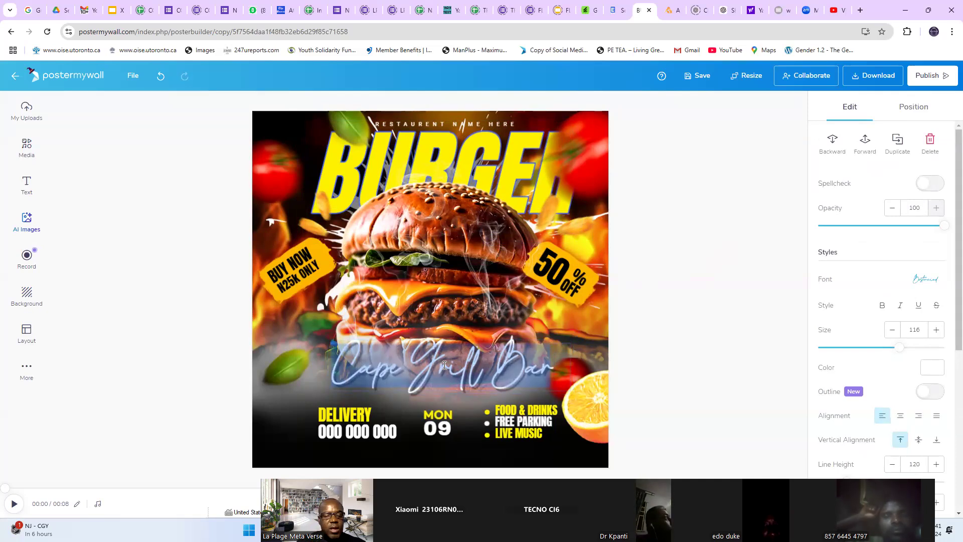
pyautogui.write('FU')
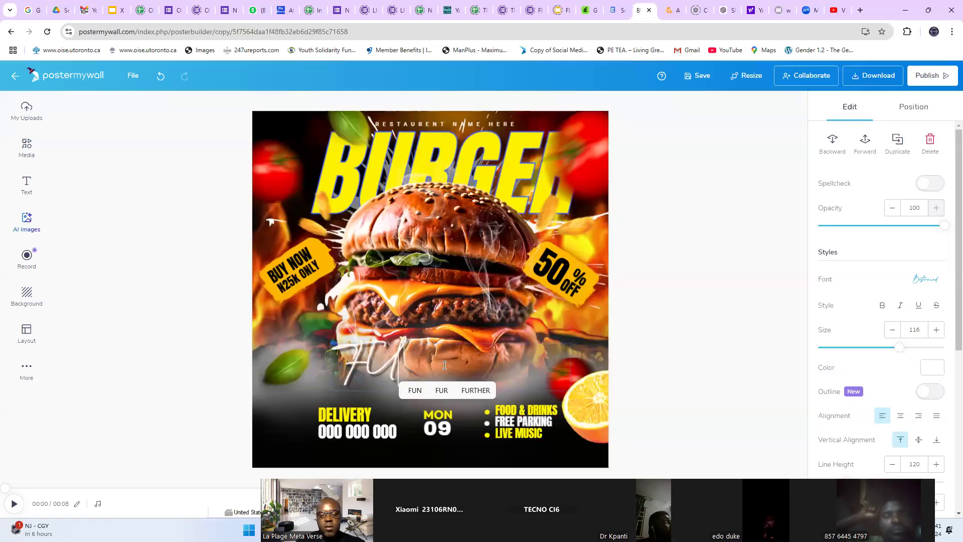
pyautogui.write('Lafia Re')
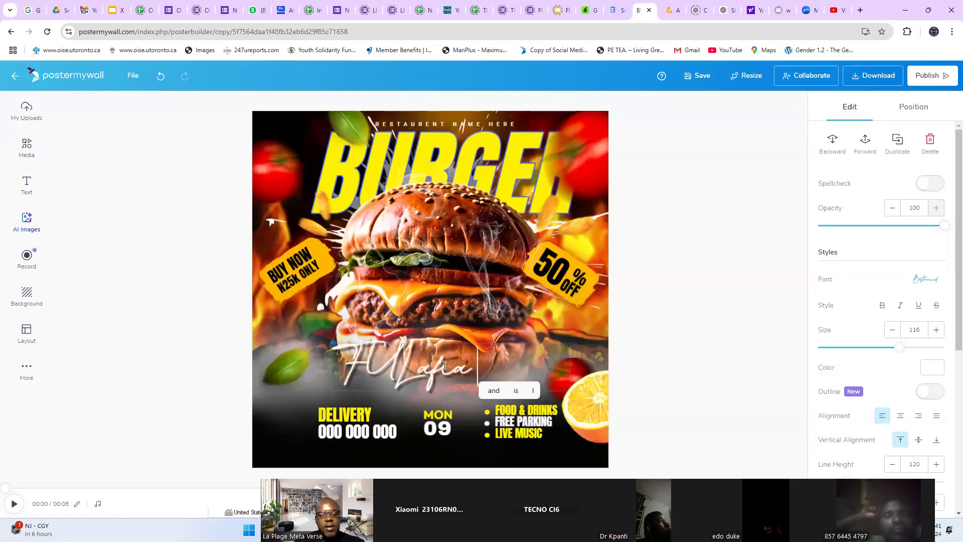
pyautogui.write('staurant')
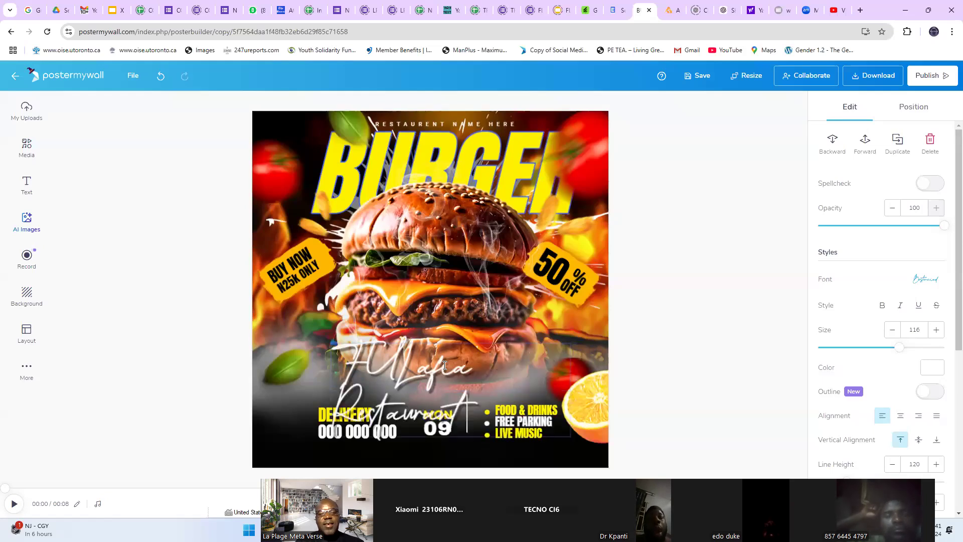
# Set the font of the whole "FULafia Restaurant" text to Roboto Medium Regular
pyautogui.hotkey('ctrl', 'a')
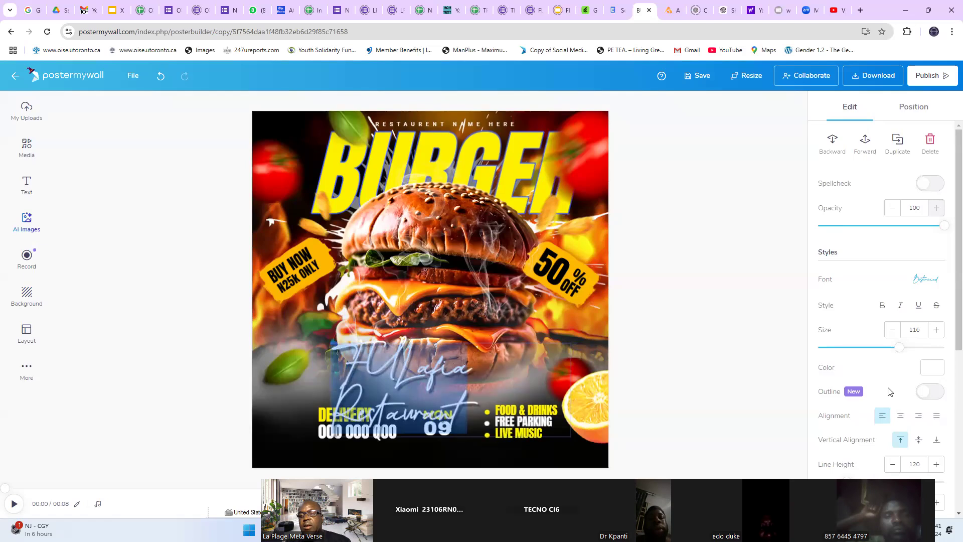
pyautogui.scroll(-6, 890, 391)
pyautogui.scroll(2, 913, 318)
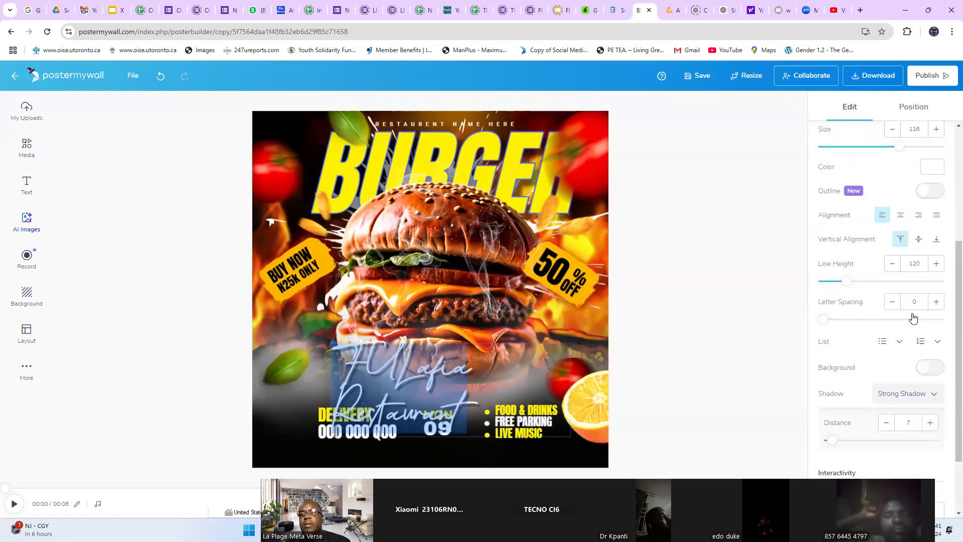
pyautogui.scroll(4, 913, 318)
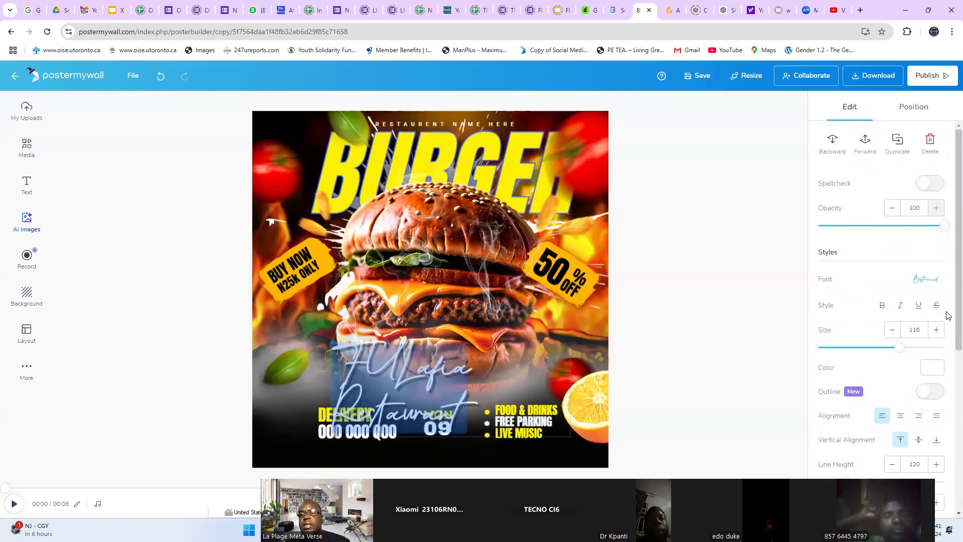
pyautogui.click(931, 279)
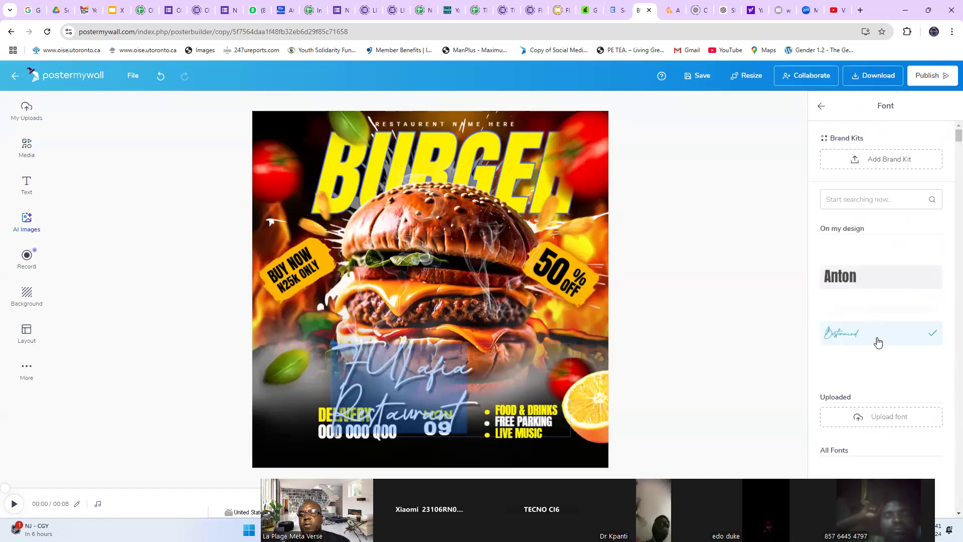
pyautogui.scroll(-2, 894, 291)
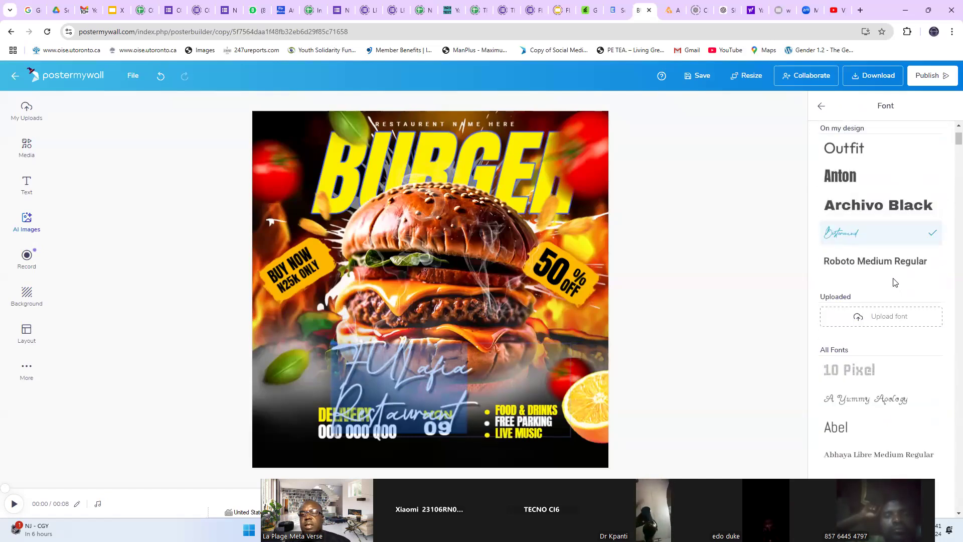
pyautogui.click(890, 262)
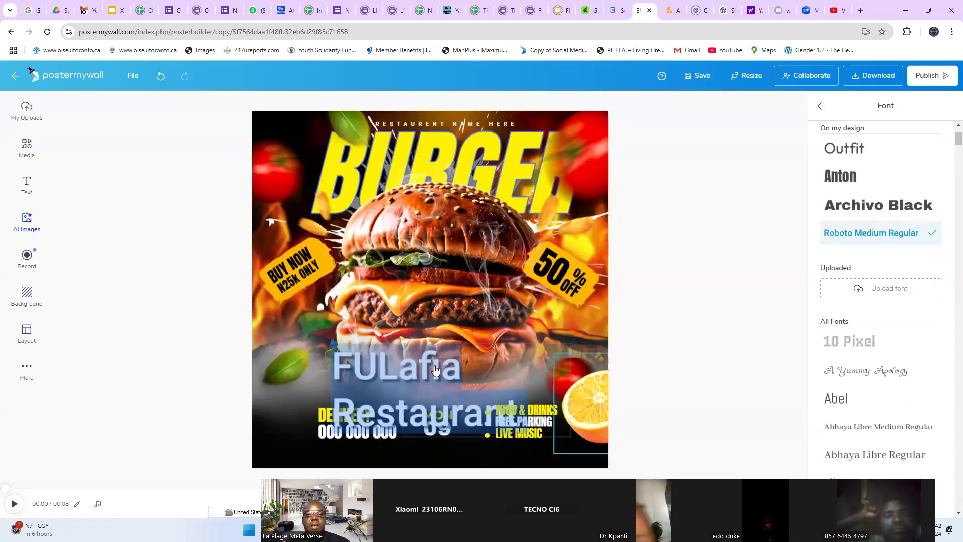
pyautogui.press('Escape')
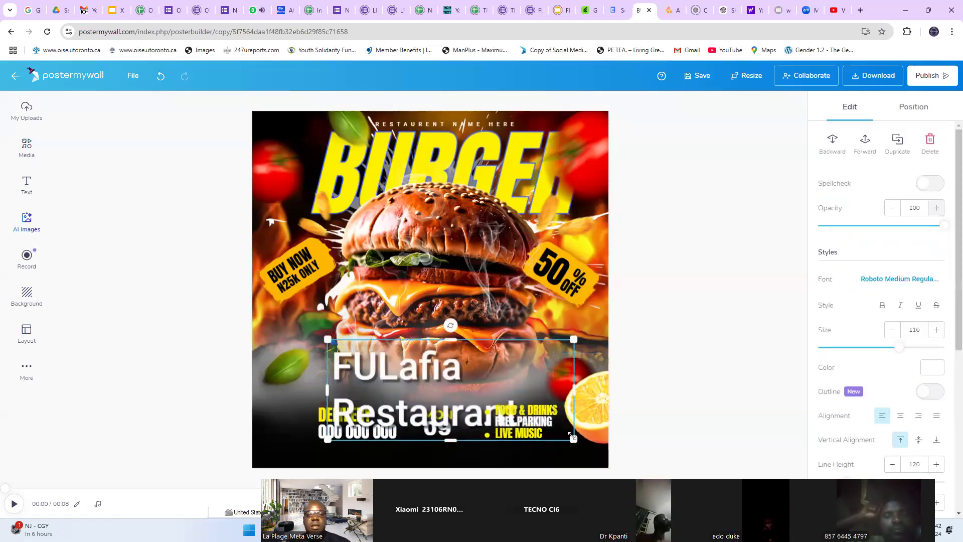
# Scale the "FULafia Restaurant" text down to size 81 on a single line and place it just above the delivery details
pyautogui.moveTo(573, 438); pyautogui.dragTo(501, 412)
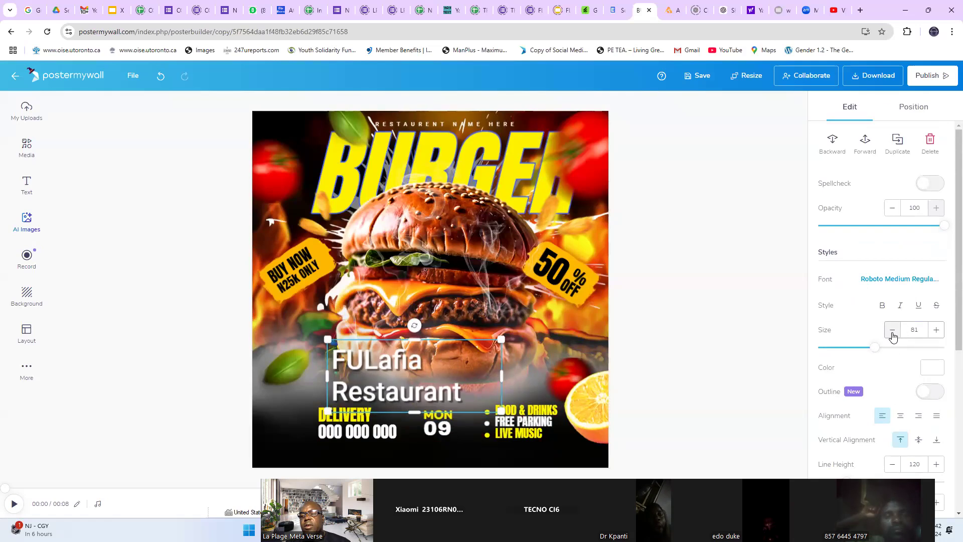
pyautogui.moveTo(502, 384); pyautogui.dragTo(610, 391)
pyautogui.click(697, 354)
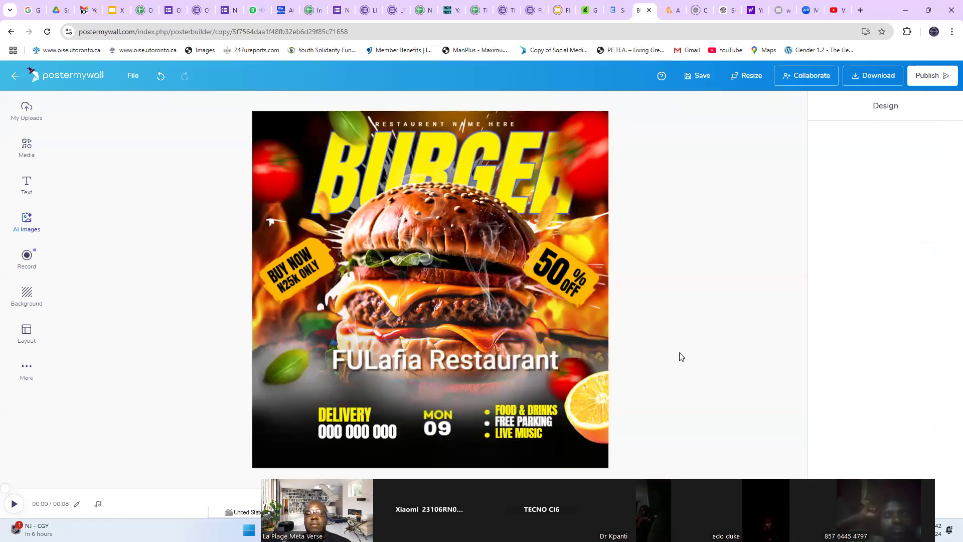
pyautogui.moveTo(513, 369); pyautogui.dragTo(503, 386)
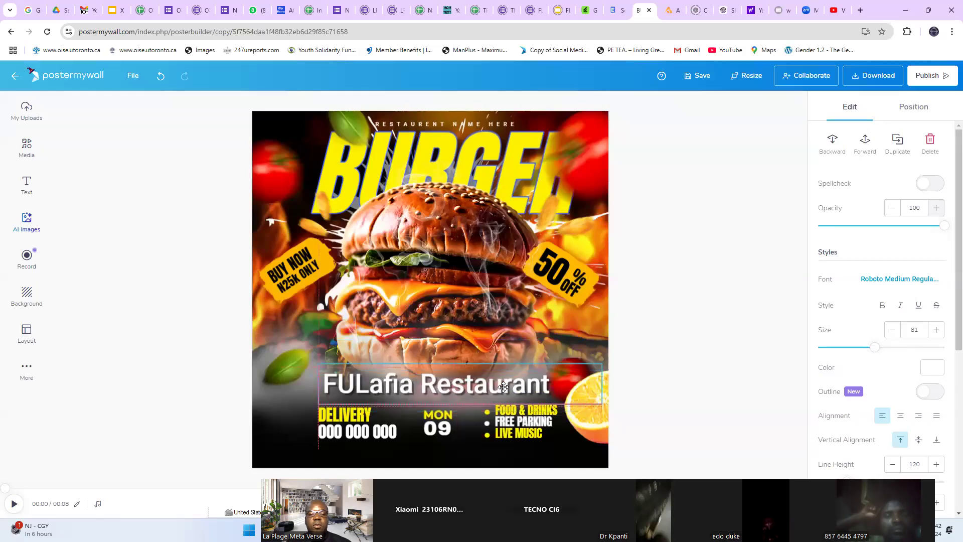
pyautogui.click(578, 386)
pyautogui.moveTo(602, 385); pyautogui.dragTo(566, 375)
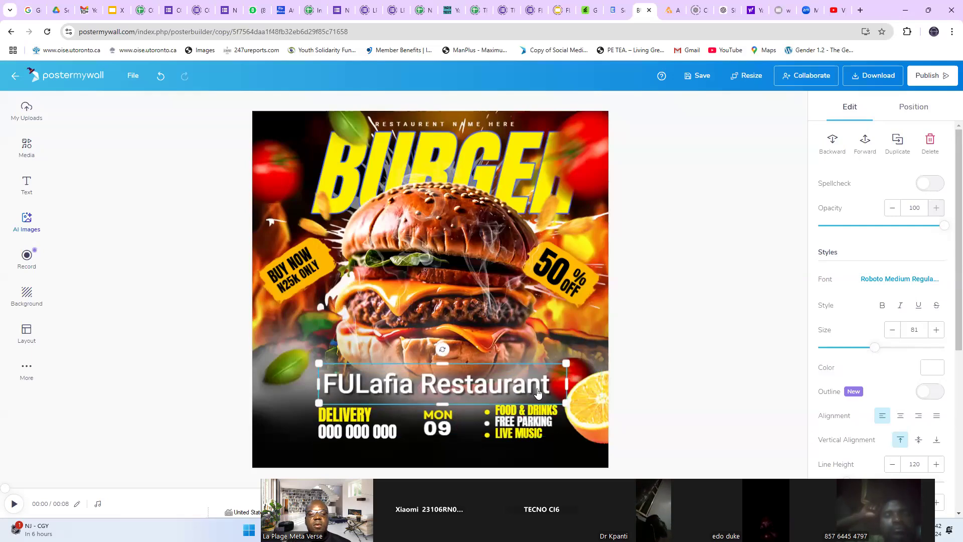
# Increase the "FULafia Restaurant" text to size 96, then widen its box and reposition it on one line above the delivery details
pyautogui.click(936, 331)
pyautogui.click(936, 331)
pyautogui.click(936, 332)
pyautogui.click(936, 331)
pyautogui.click(937, 332)
pyautogui.click(936, 331)
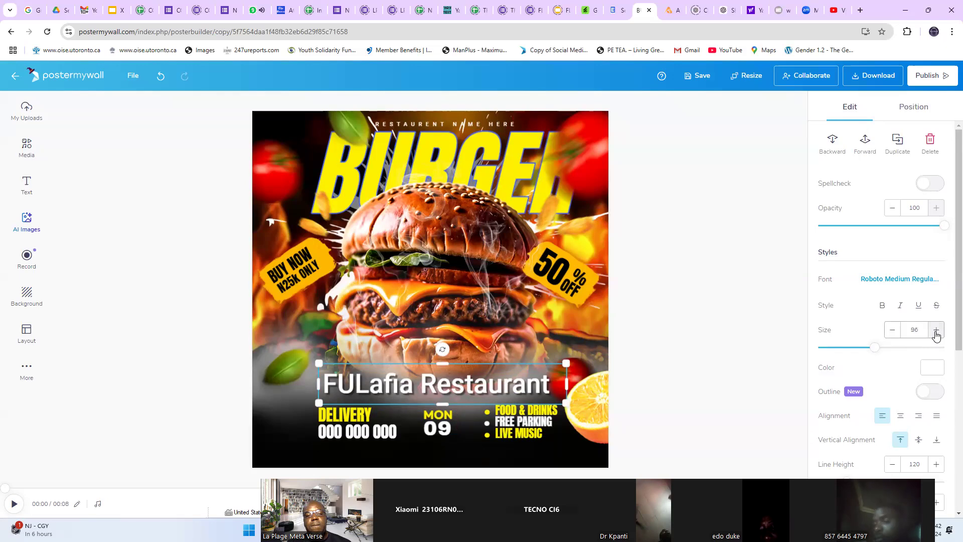
pyautogui.click(936, 331)
pyautogui.moveTo(297, 404); pyautogui.dragTo(270, 409)
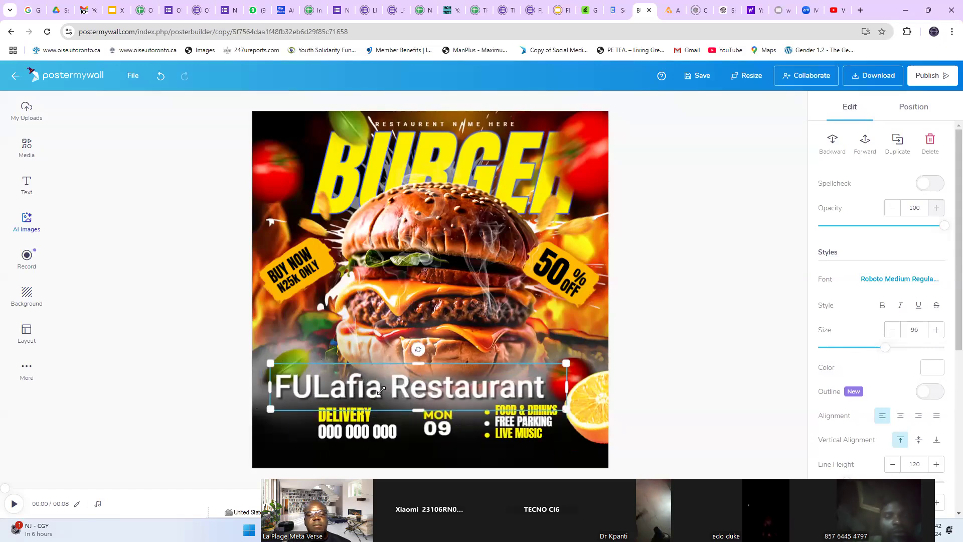
pyautogui.moveTo(430, 392); pyautogui.dragTo(459, 384)
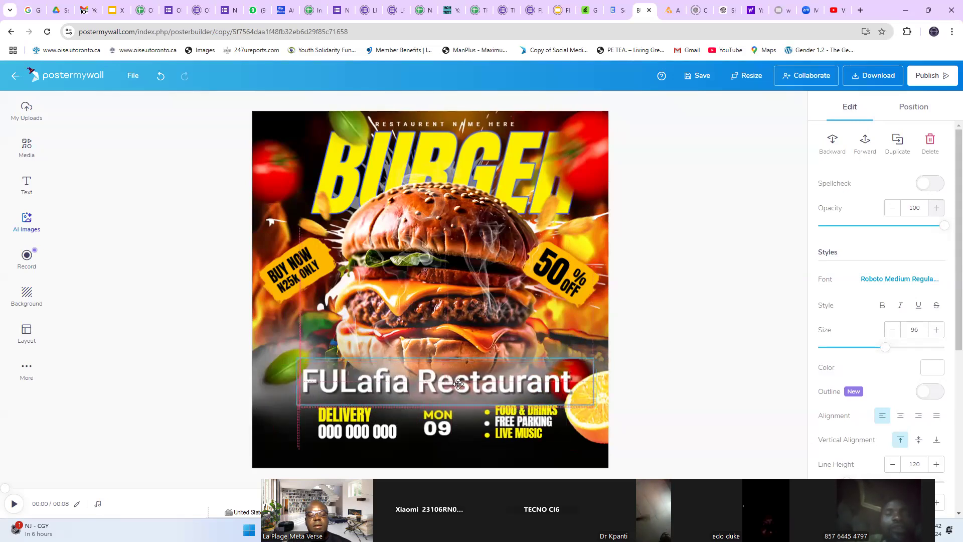
# Replace the placeholder number under the "DELIVERY" heading with the restaurant's phone number
pyautogui.click(665, 347)
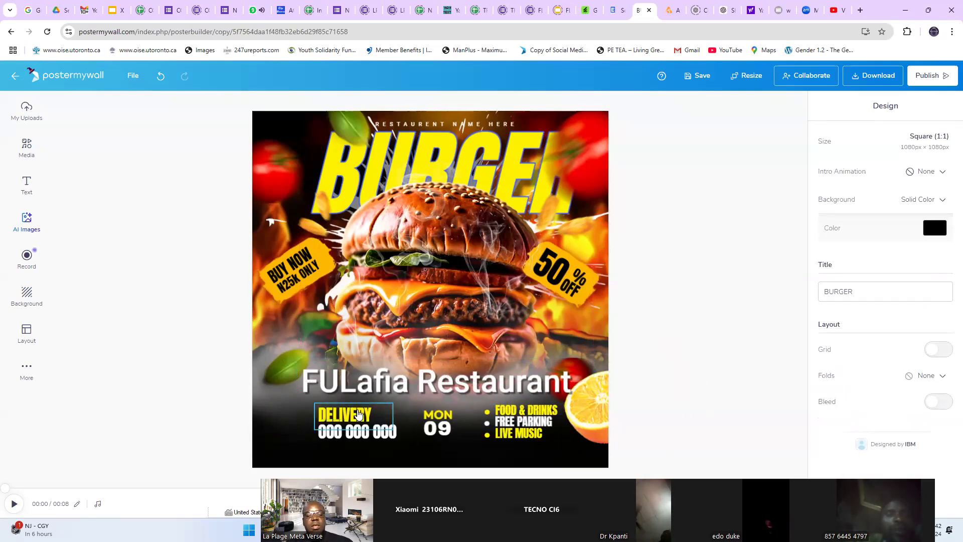
pyautogui.click(350, 438)
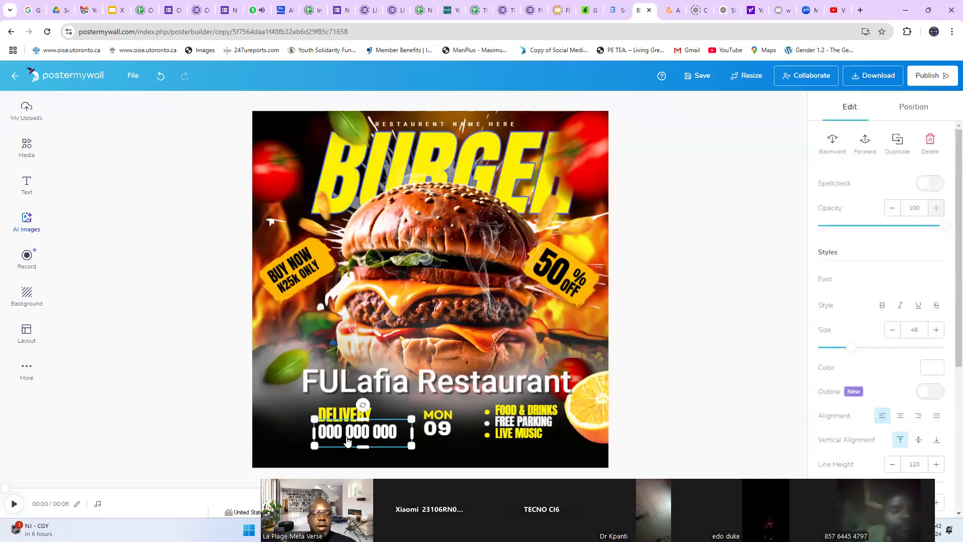
pyautogui.doubleClick(348, 439)
pyautogui.tripleClick(348, 439)
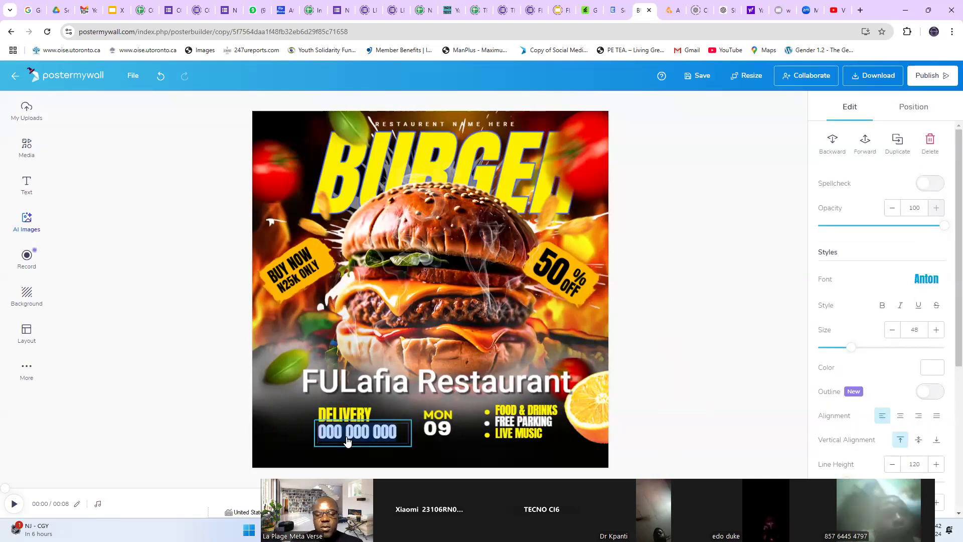
pyautogui.write('0')
pyautogui.press('BackSpace')
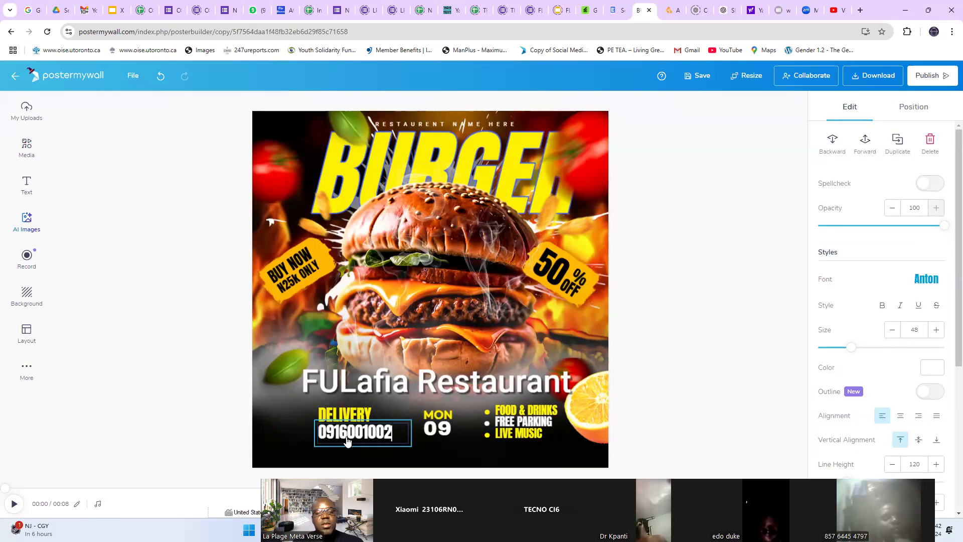
pyautogui.press('Escape')
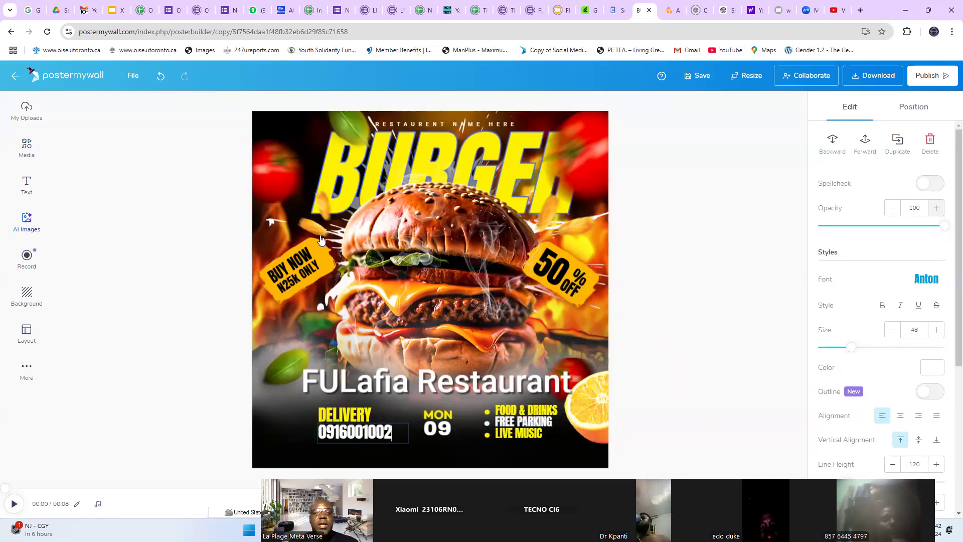
pyautogui.click(189, 253)
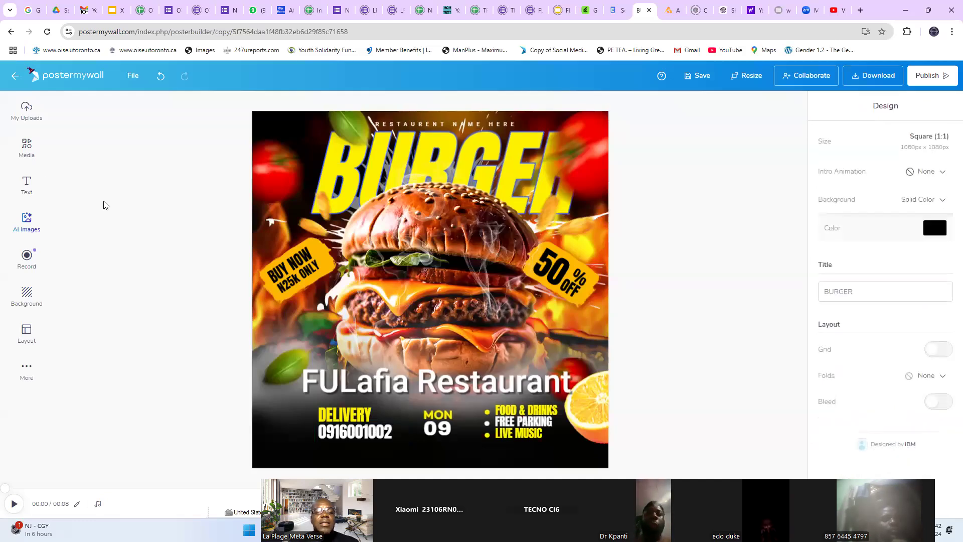
# Insert the transparent purple LPMV "La Plage Meta Verse" logo from the uploaded photos into the flier
pyautogui.click(29, 113)
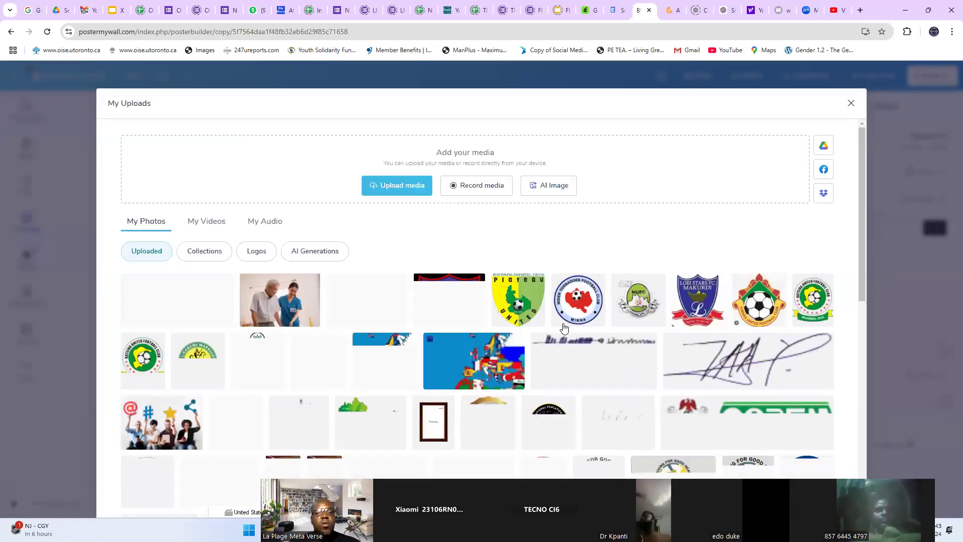
pyautogui.scroll(-10, 563, 328)
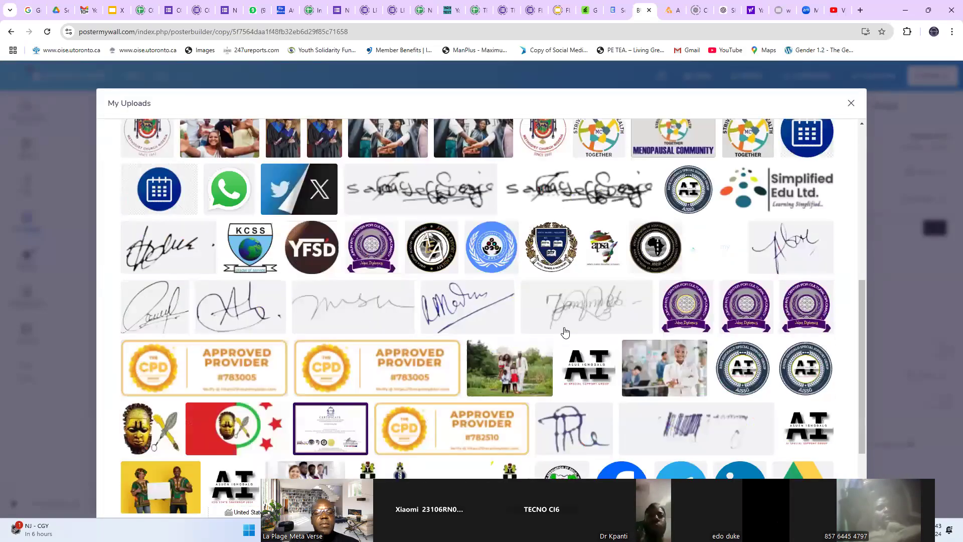
pyautogui.scroll(-1, 563, 329)
pyautogui.scroll(-5, 552, 331)
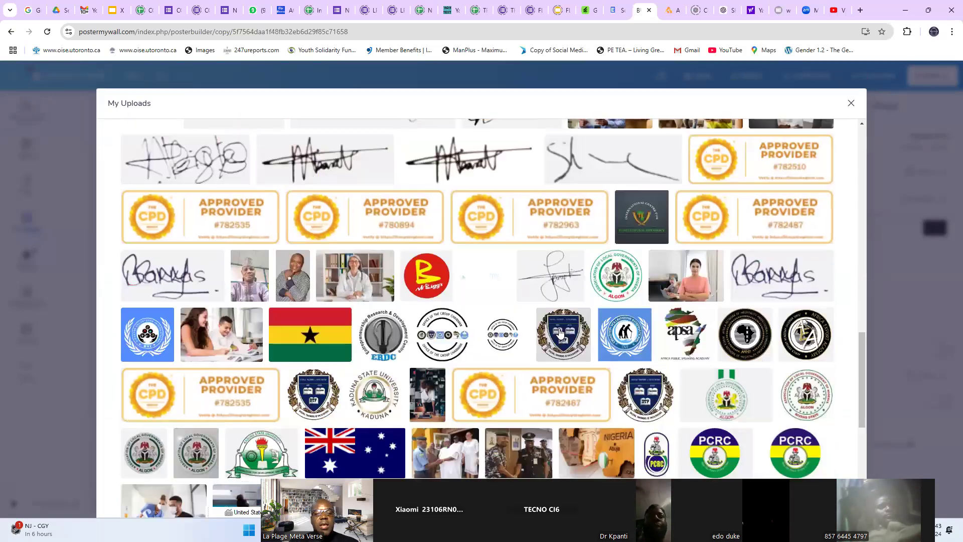
pyautogui.scroll(-3, 536, 336)
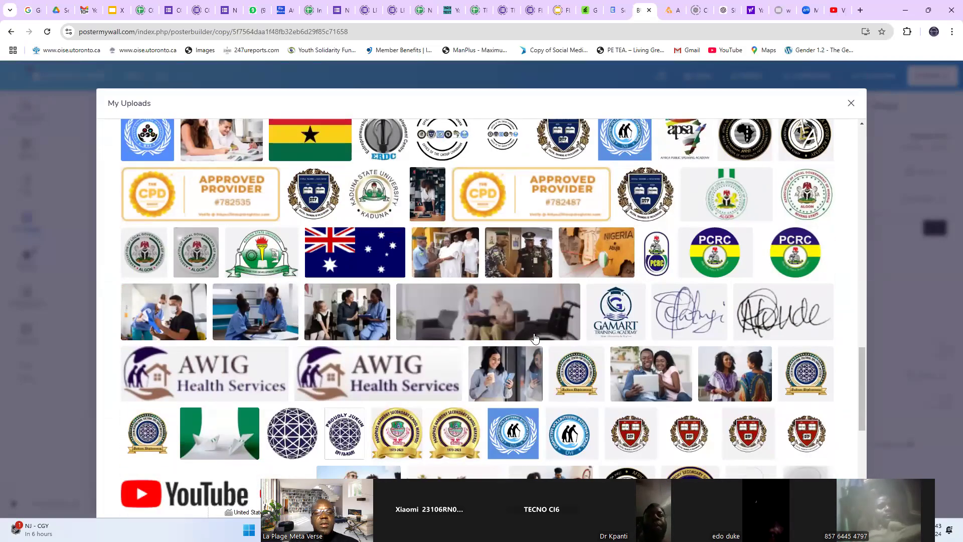
pyautogui.scroll(5, 535, 339)
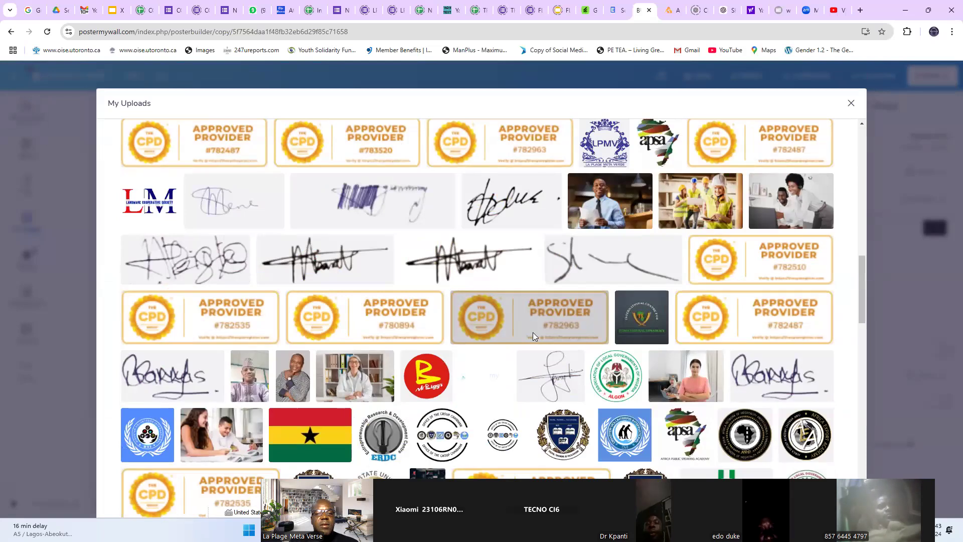
pyautogui.scroll(5, 533, 340)
pyautogui.scroll(-8, 532, 339)
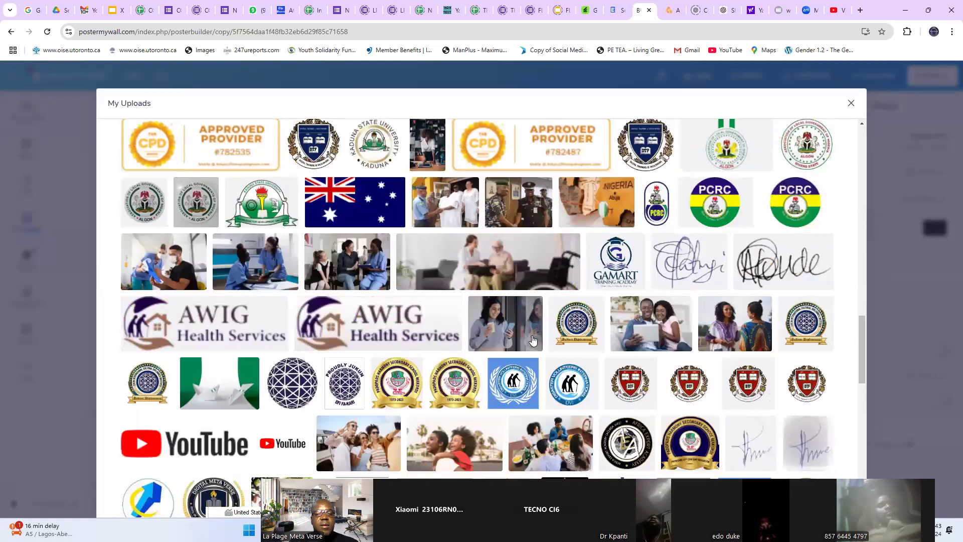
pyautogui.scroll(-5, 531, 340)
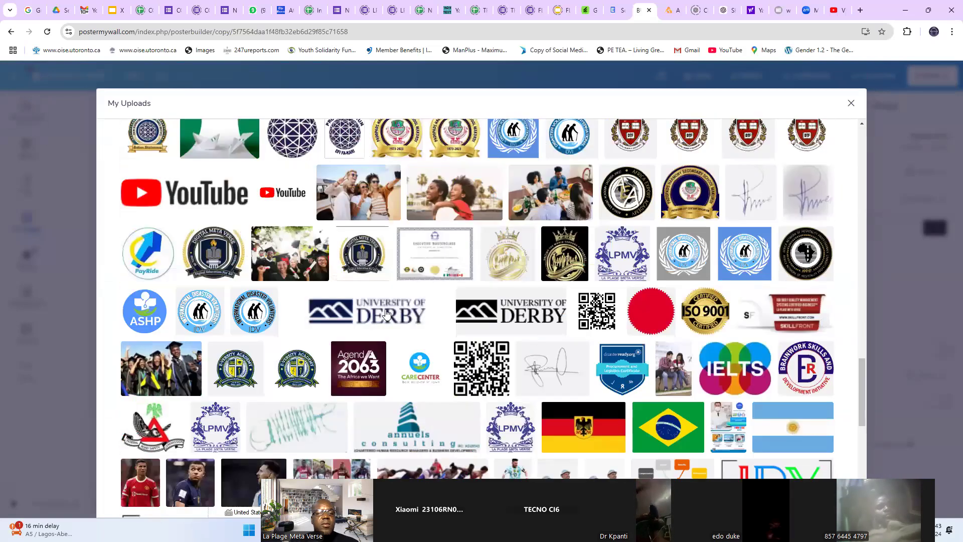
pyautogui.click(621, 253)
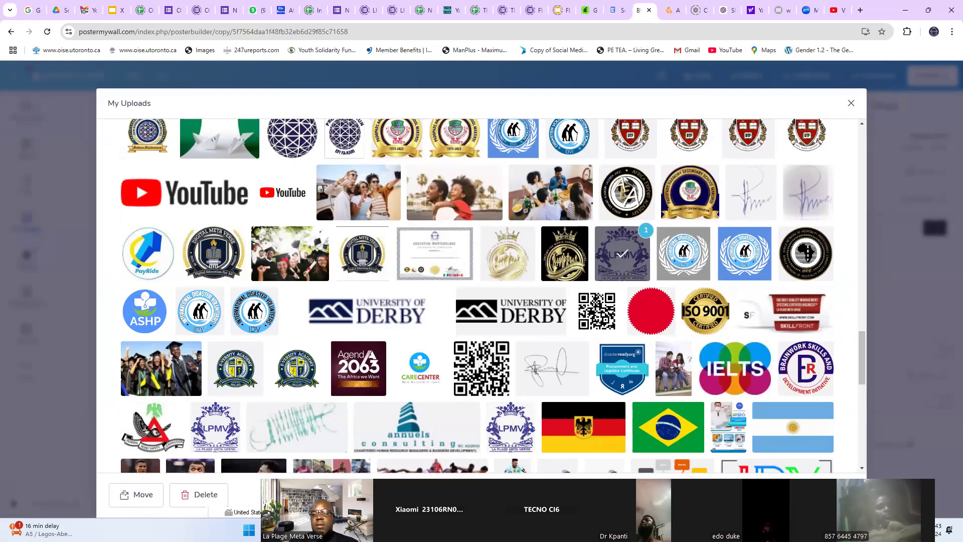
pyautogui.click(622, 253)
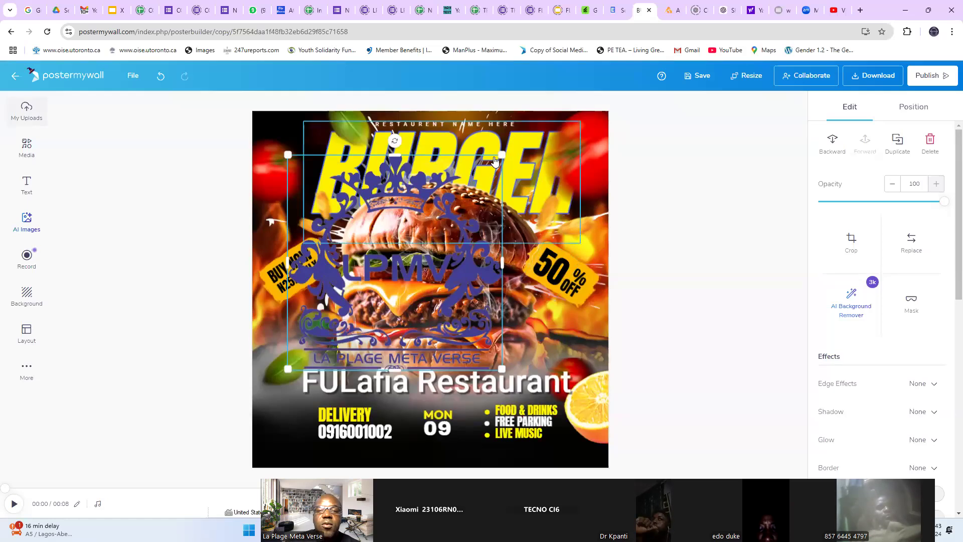
# Shrink the LPMV logo to a small emblem and place it beside the delivery heading and phone number
pyautogui.moveTo(506, 152); pyautogui.dragTo(317, 314)
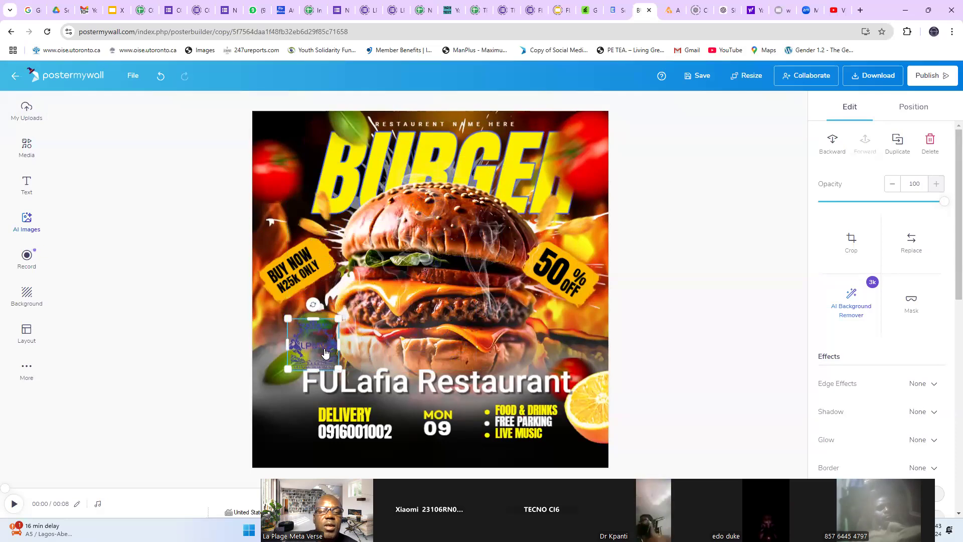
pyautogui.moveTo(325, 352); pyautogui.dragTo(297, 423)
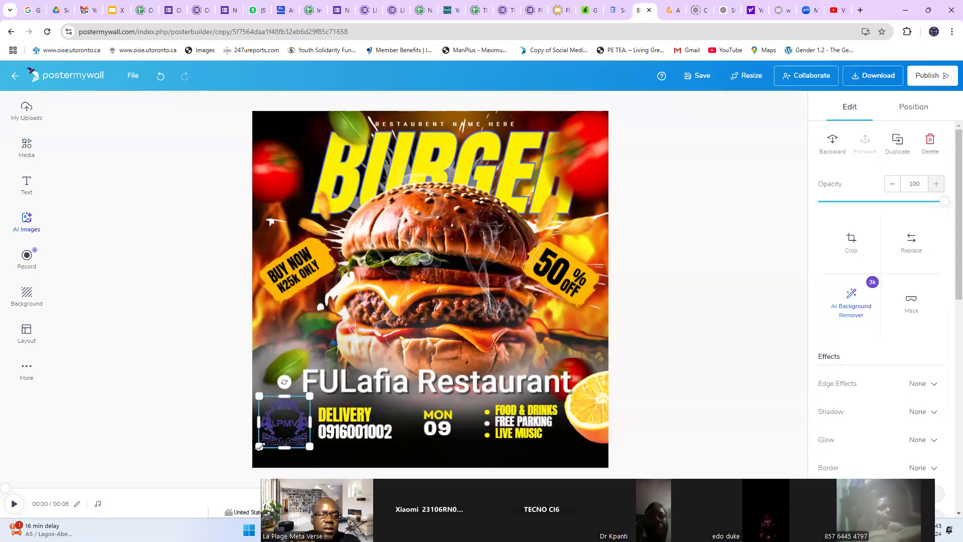
pyautogui.moveTo(262, 446); pyautogui.dragTo(296, 424)
pyautogui.moveTo(521, 443); pyautogui.dragTo(522, 441)
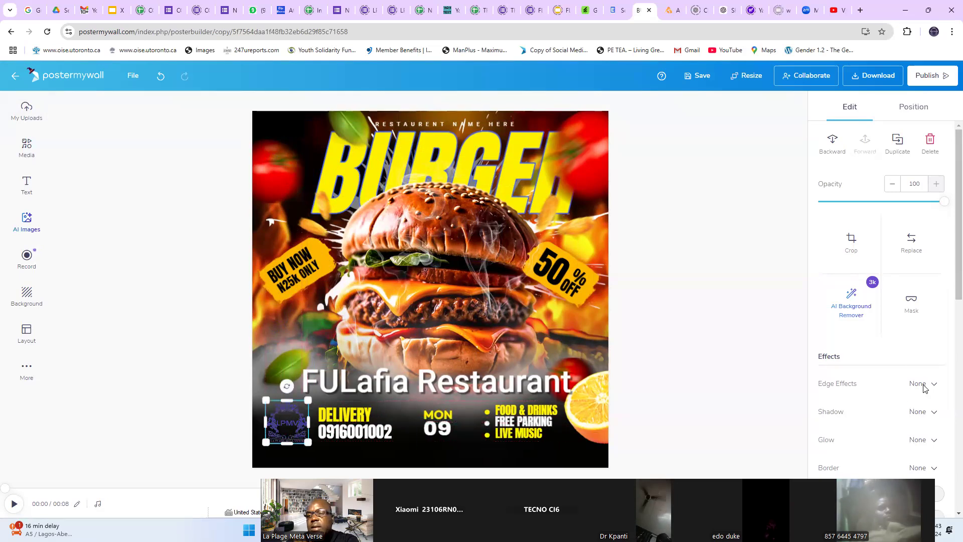
# Turn the LPMV logo white by enabling Remove color and setting its brightness to 100 and contrast to 0
pyautogui.scroll(-5, 920, 360)
pyautogui.scroll(-3, 923, 358)
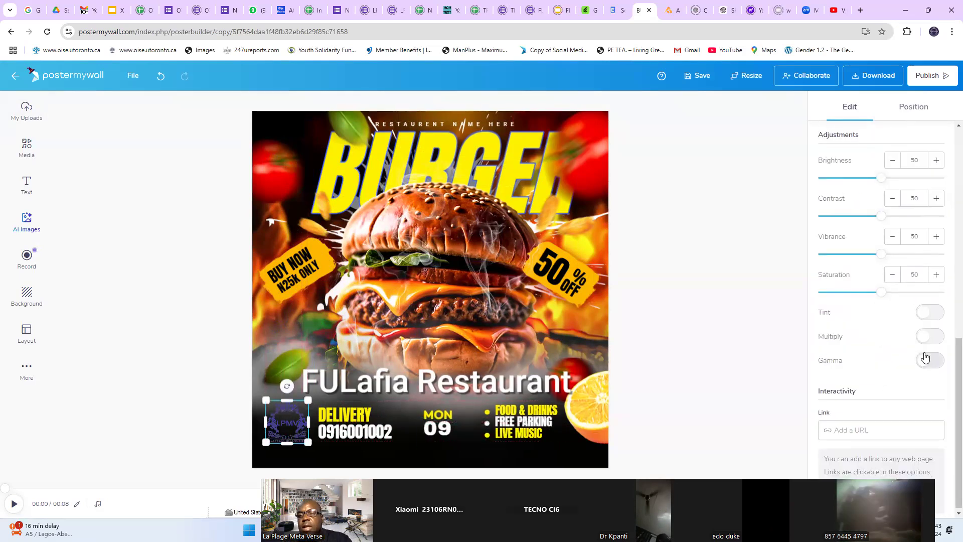
pyautogui.scroll(2, 926, 381)
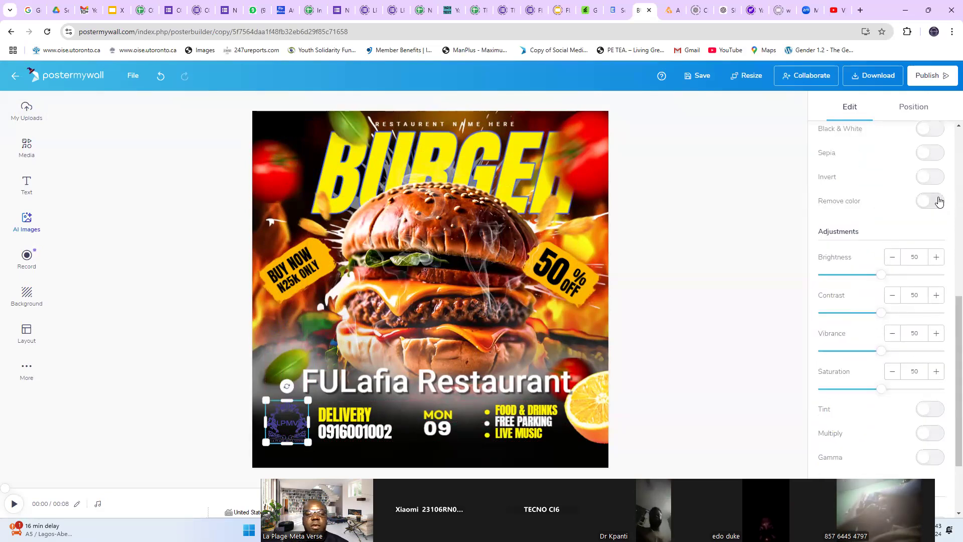
pyautogui.click(935, 201)
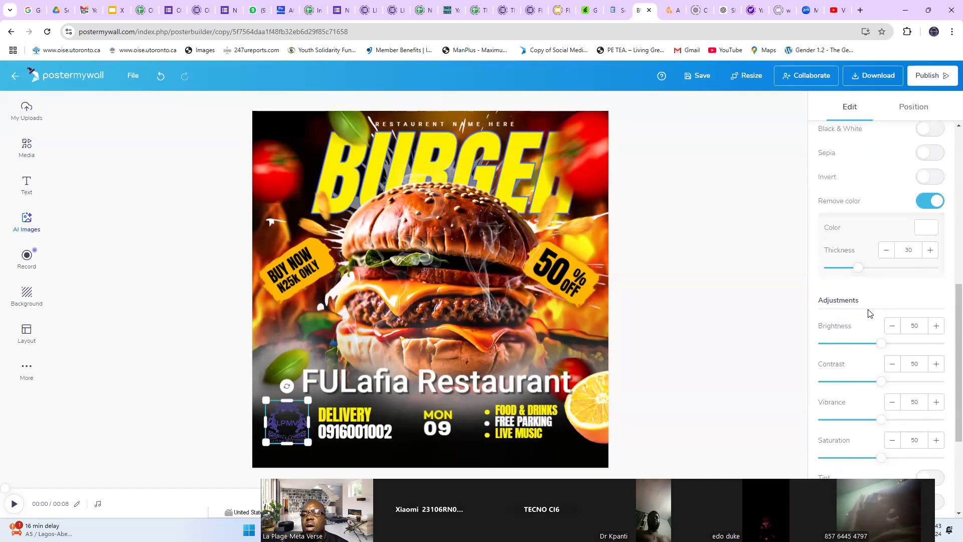
pyautogui.click(948, 349)
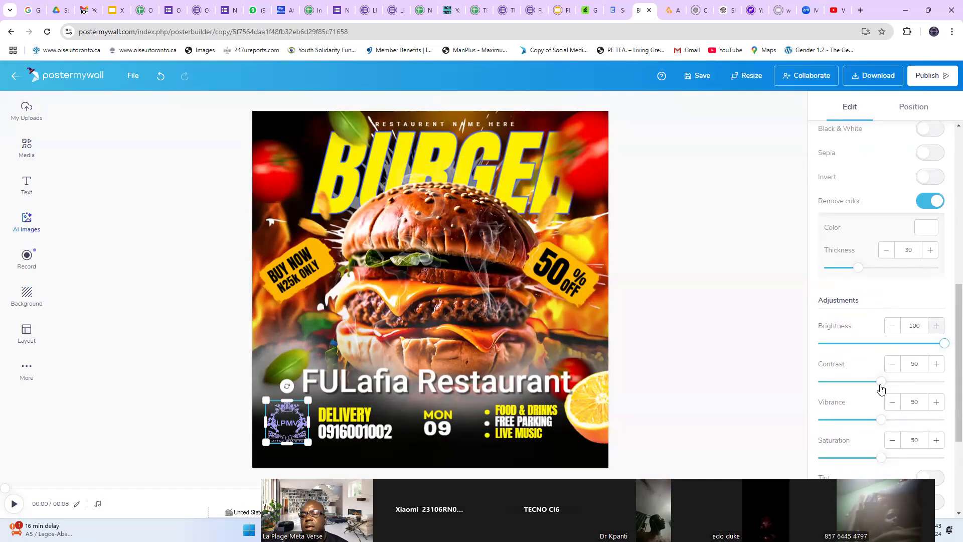
pyautogui.moveTo(948, 386); pyautogui.dragTo(650, 378)
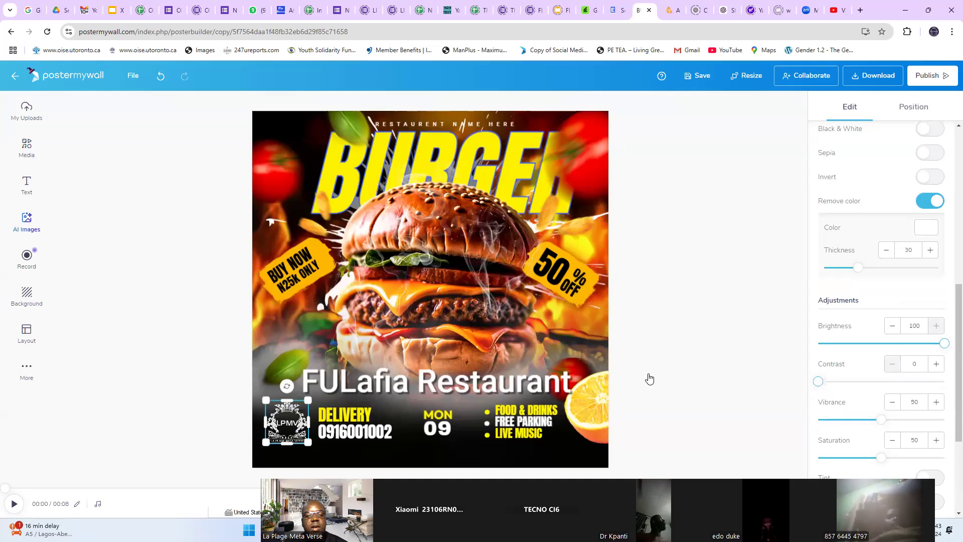
pyautogui.click(667, 352)
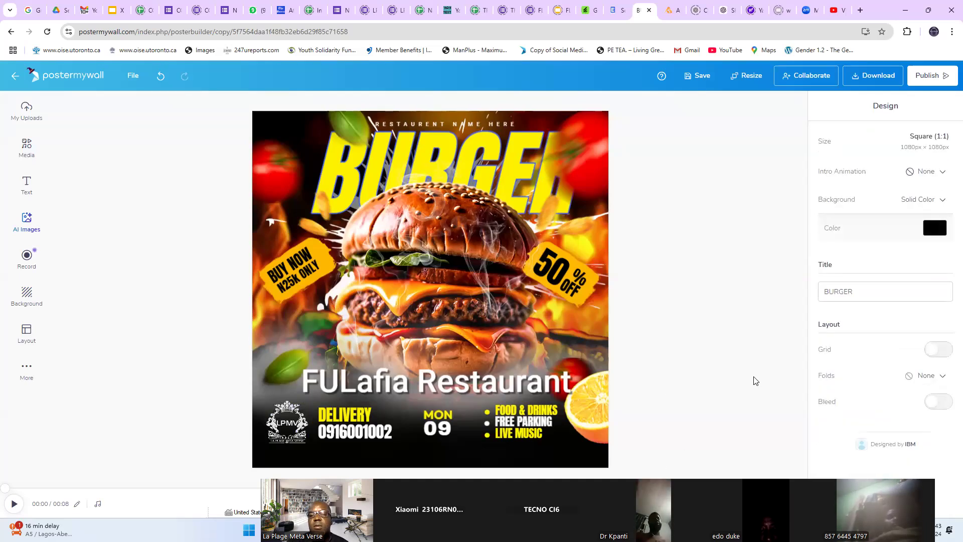
pyautogui.click(723, 308)
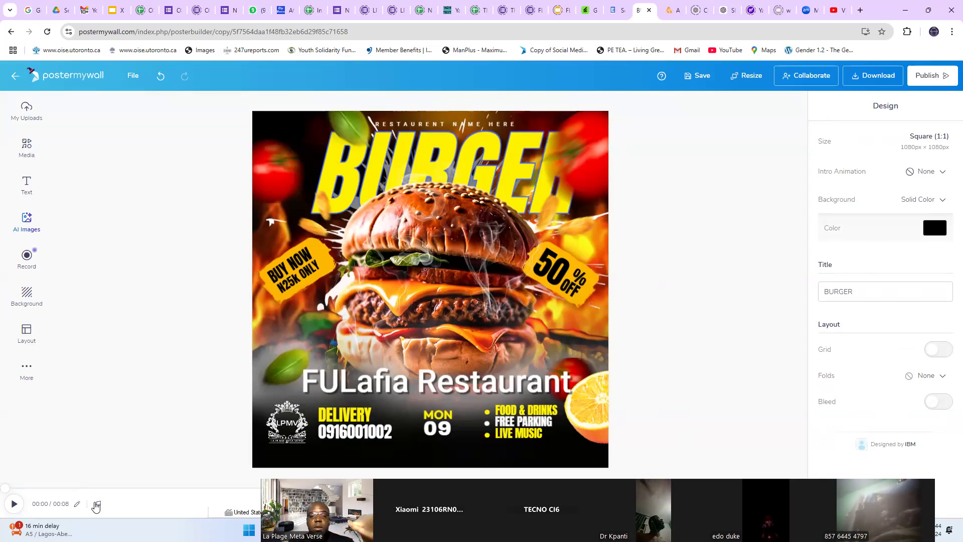
# Examine the flier's playback and video timeline, the additional design tools, the stock media library and the uploaded photos
pyautogui.click(14, 504)
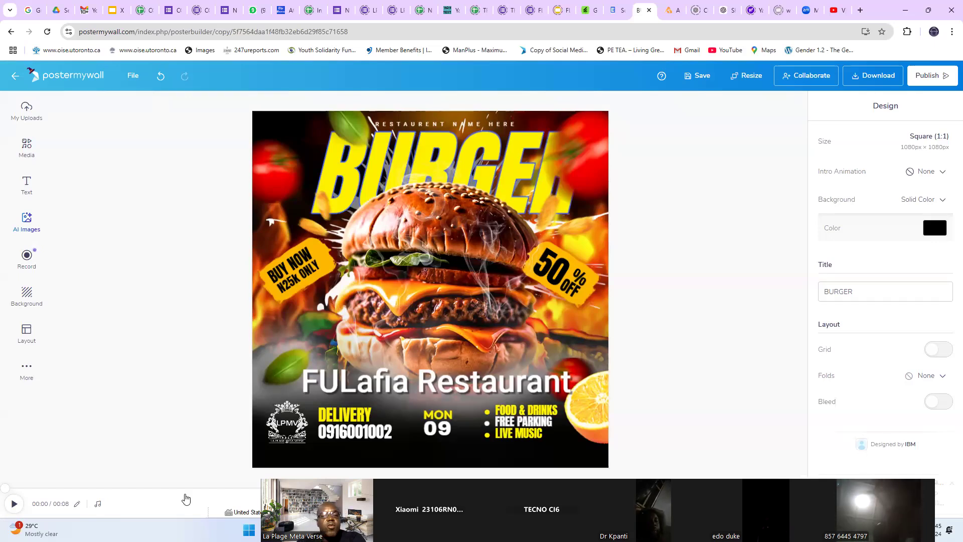
pyautogui.click(96, 506)
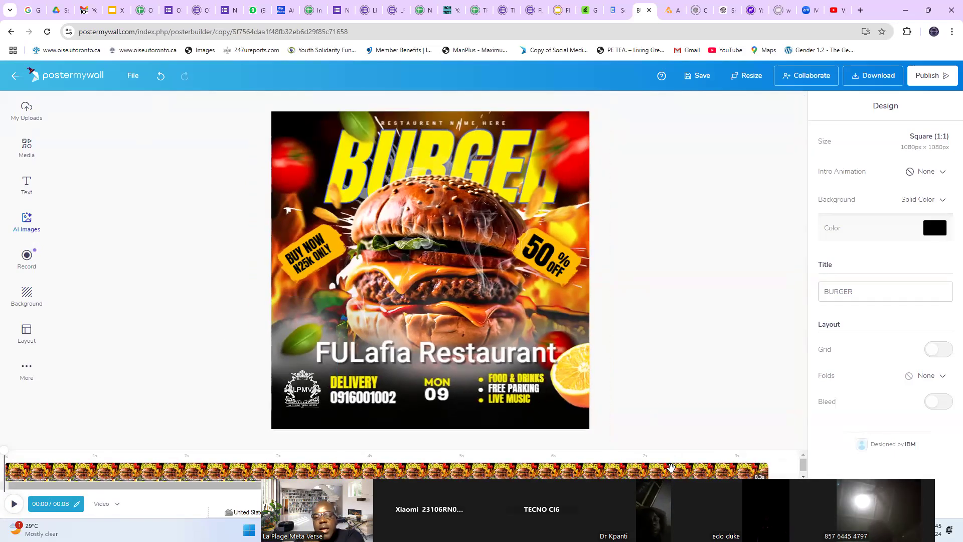
pyautogui.click(28, 371)
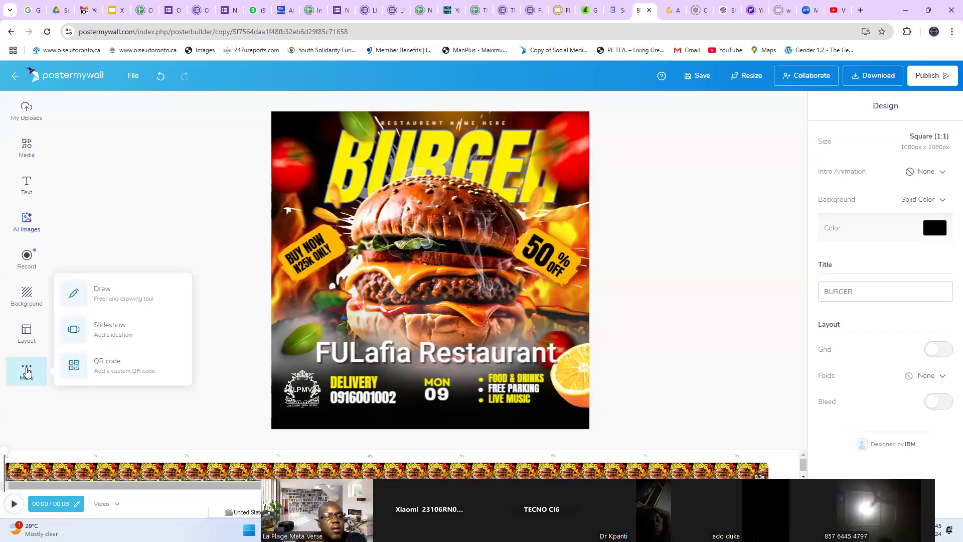
pyautogui.click(148, 153)
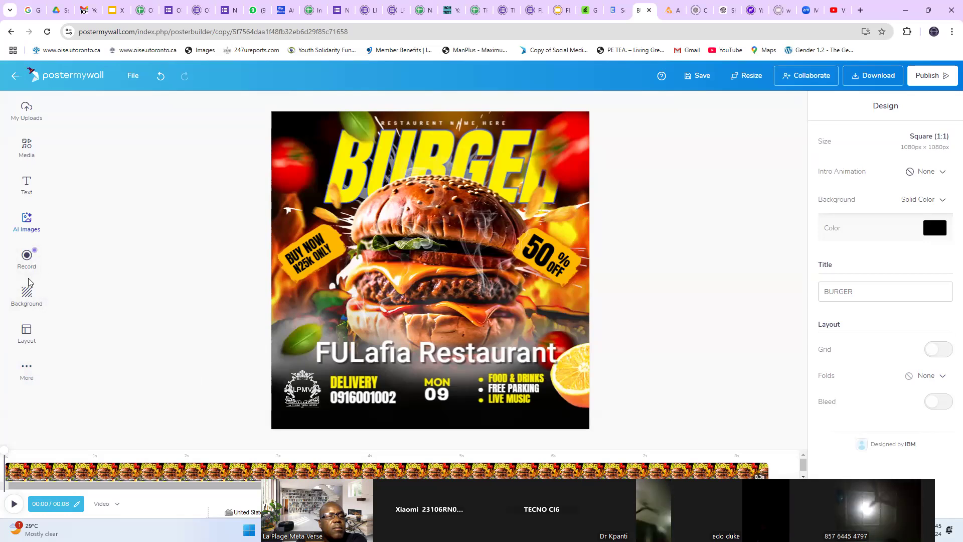
pyautogui.click(28, 153)
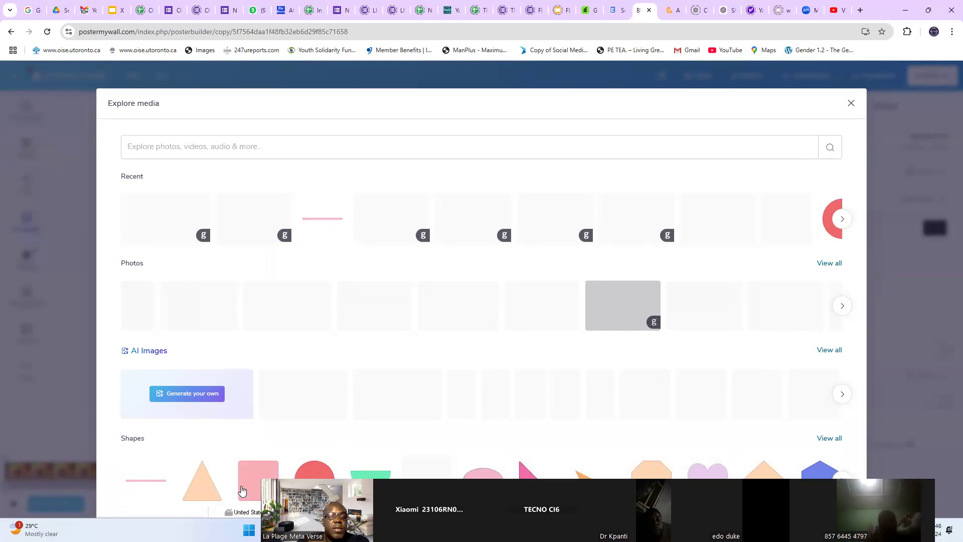
pyautogui.scroll(-7, 312, 449)
pyautogui.press('Escape')
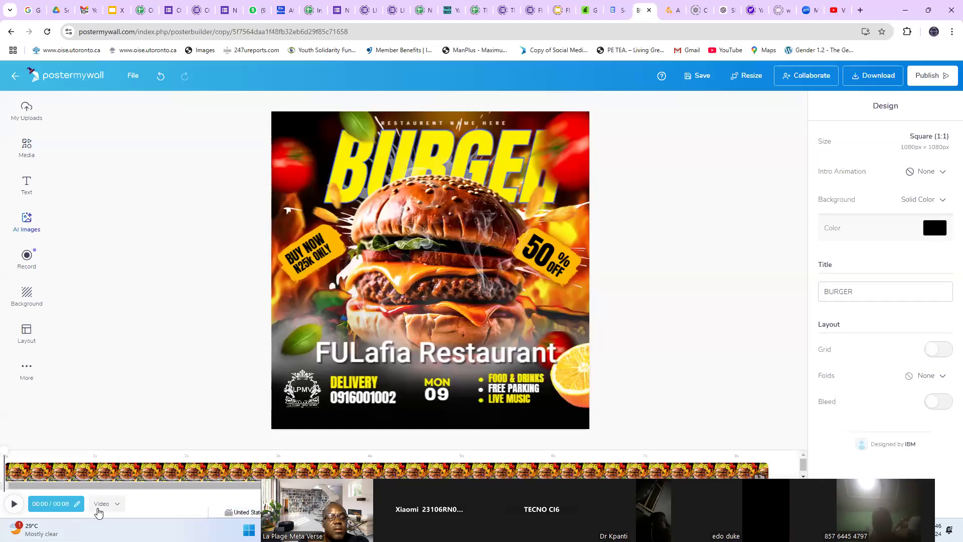
pyautogui.click(65, 509)
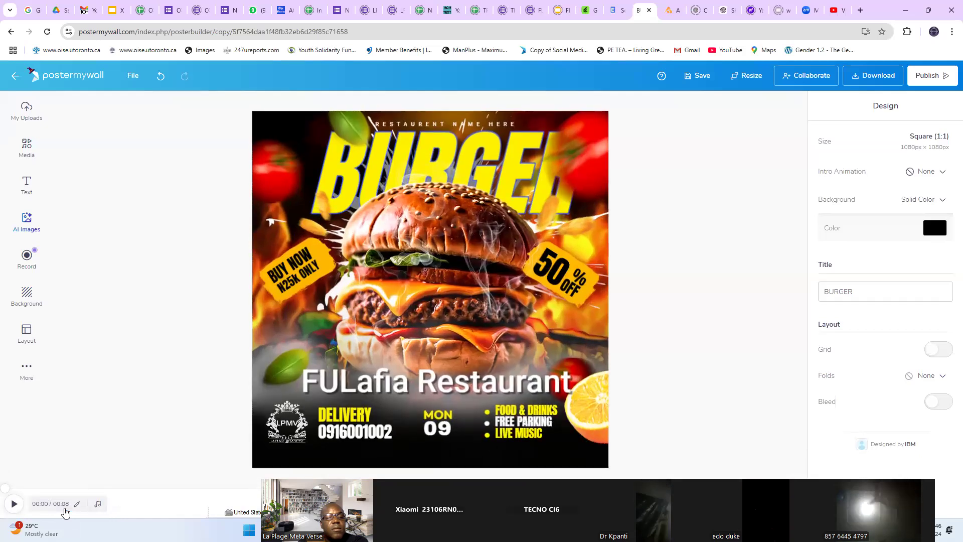
pyautogui.click(28, 376)
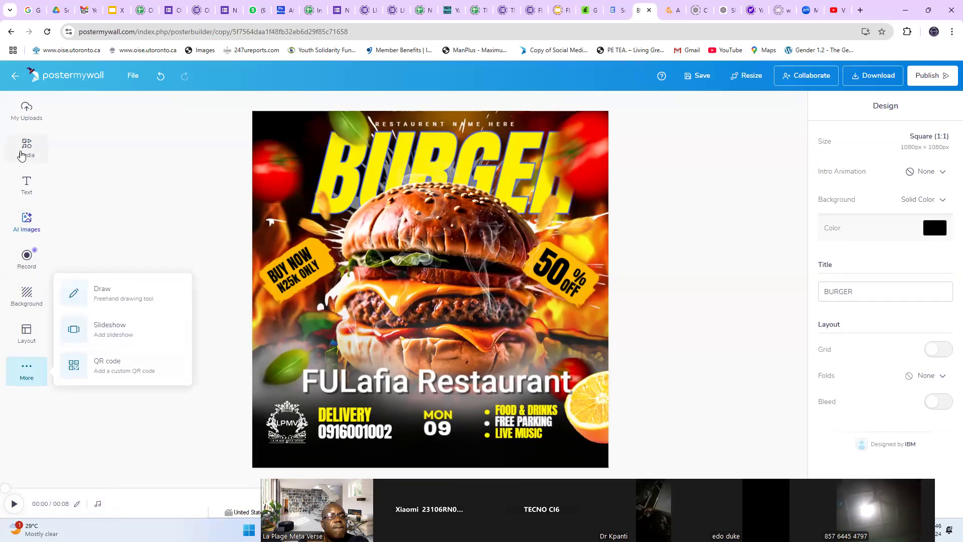
pyautogui.click(26, 113)
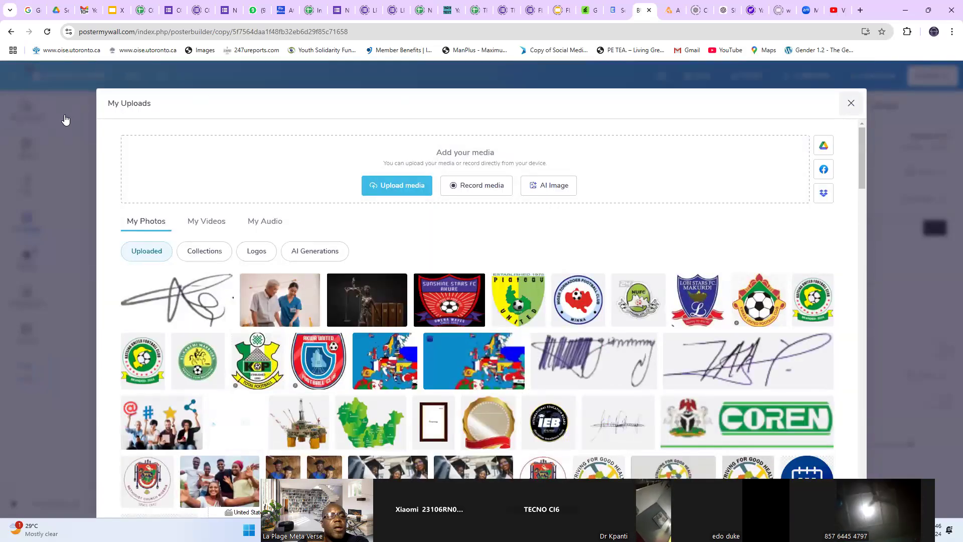
pyautogui.click(68, 209)
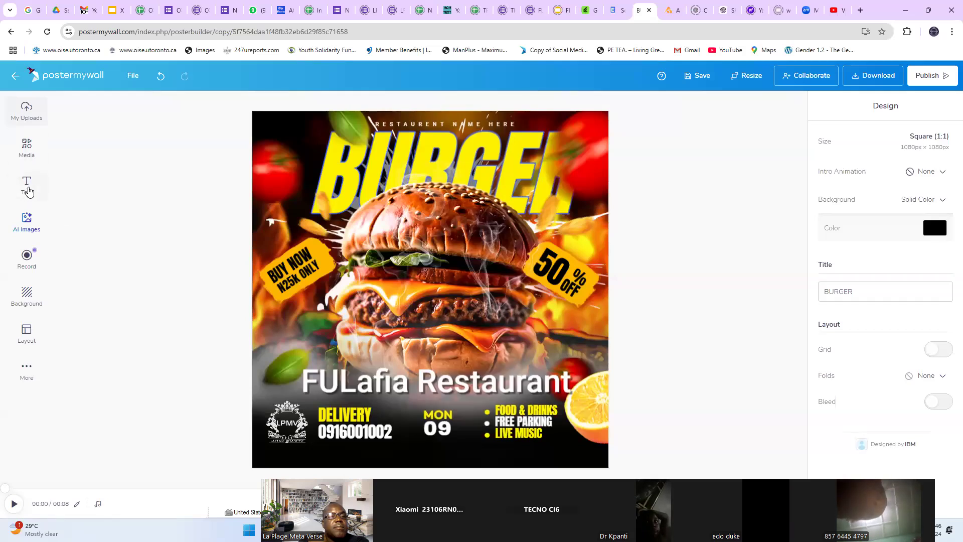
# Browse the stock media library and preview the "A Thousand Nights" instrumental audio track
pyautogui.click(28, 149)
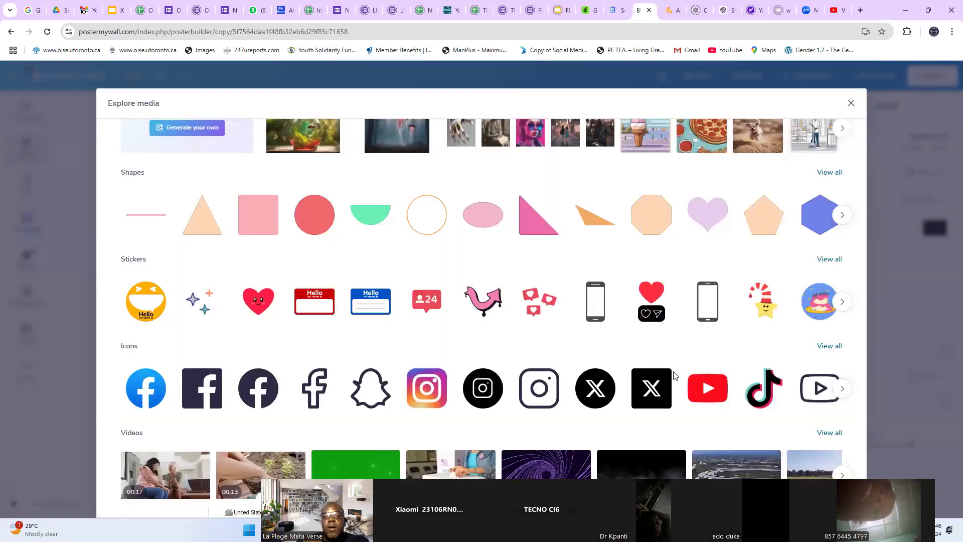
pyautogui.scroll(-2, 595, 371)
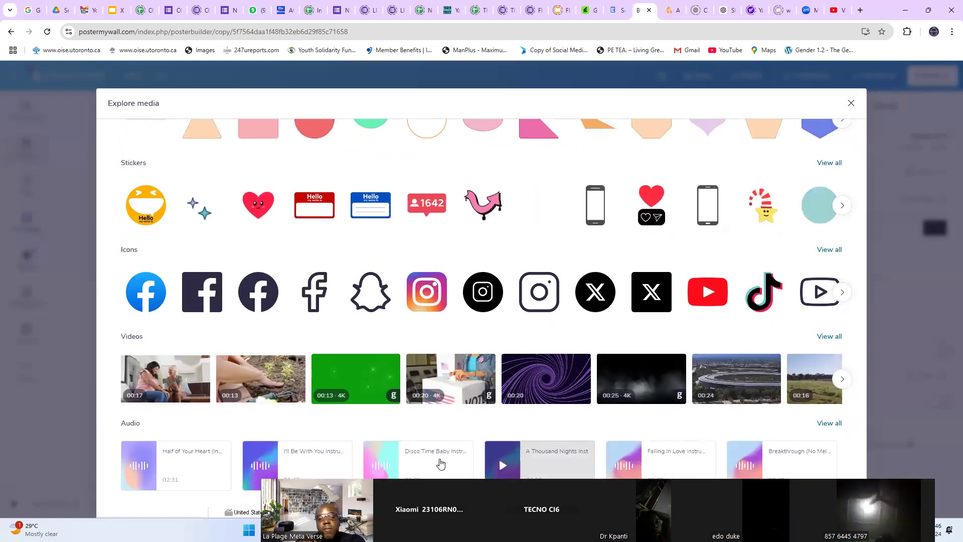
pyautogui.click(552, 465)
pyautogui.click(503, 466)
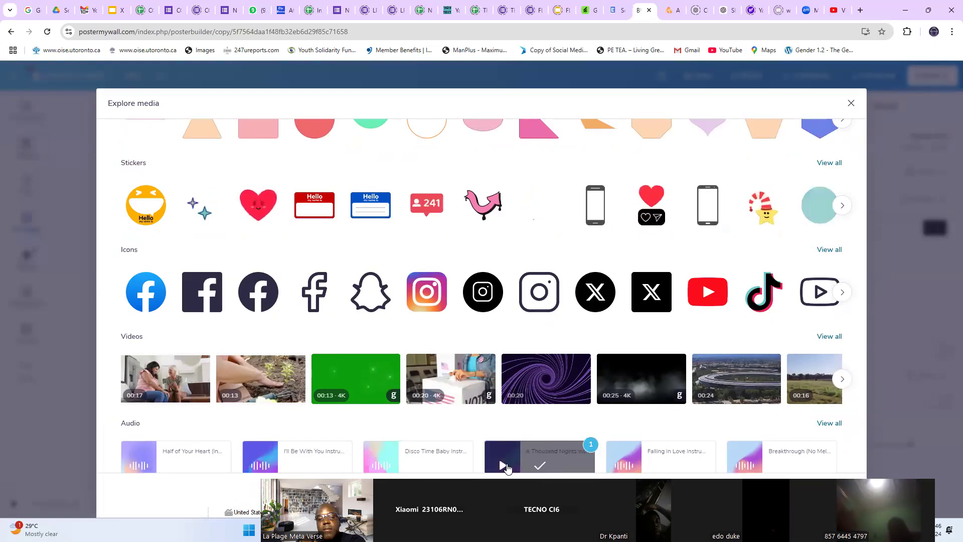
pyautogui.click(540, 464)
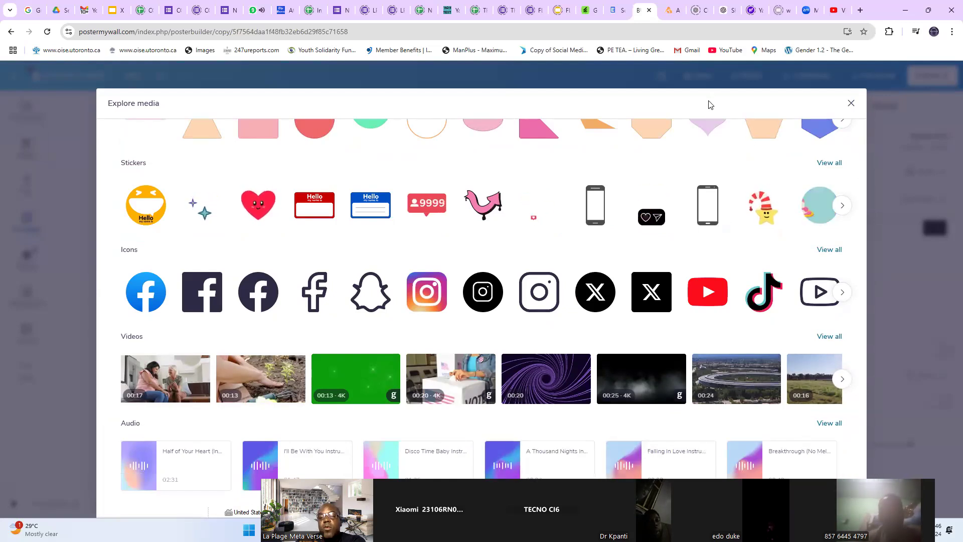
pyautogui.click(505, 467)
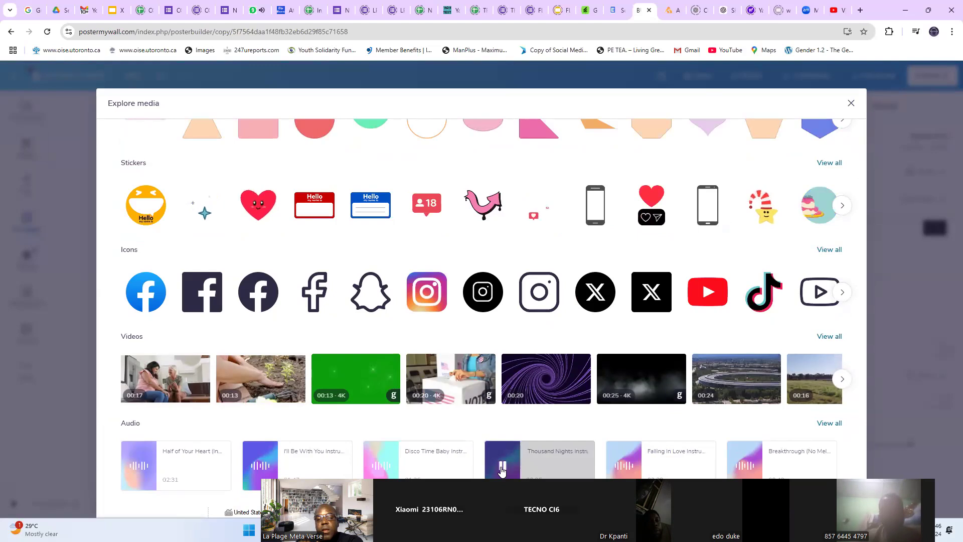
pyautogui.click(505, 467)
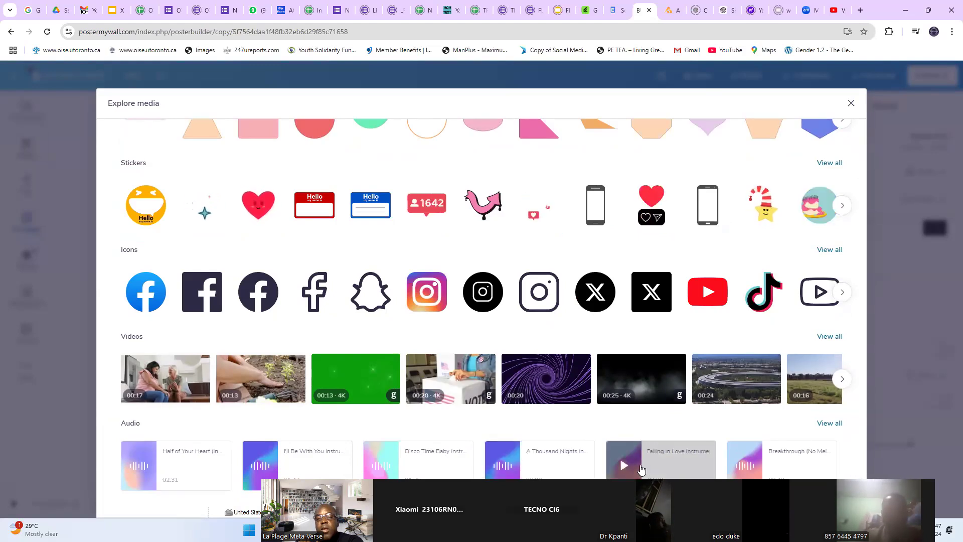
# Preview the "I'll Be With You" instrumental in the stock audio and add it to the flier
pyautogui.click(261, 467)
pyautogui.click(261, 468)
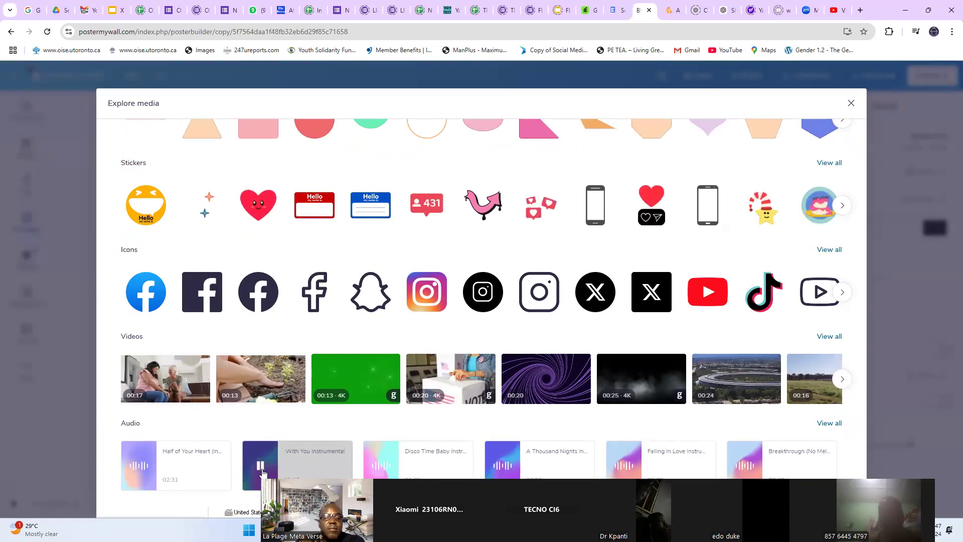
pyautogui.click(260, 469)
pyautogui.click(309, 472)
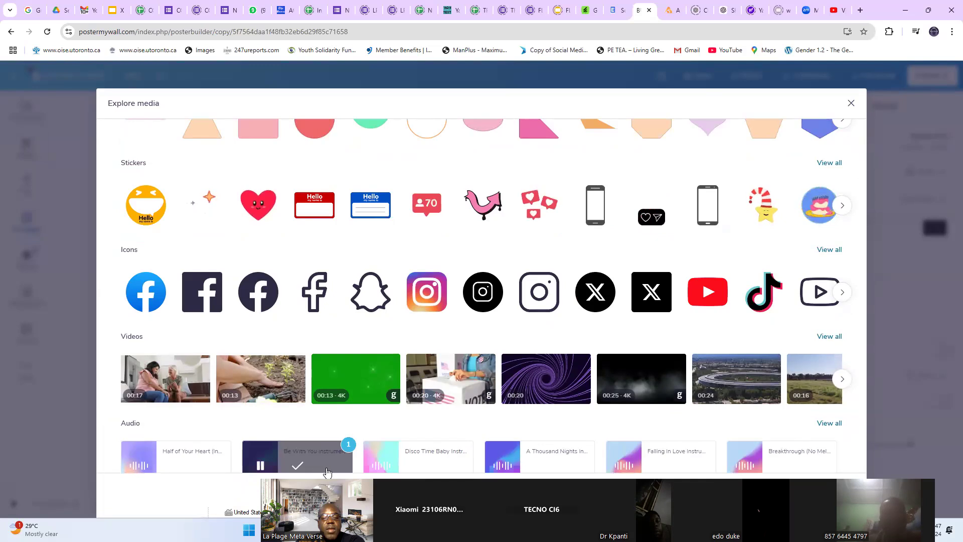
pyautogui.click(771, 458)
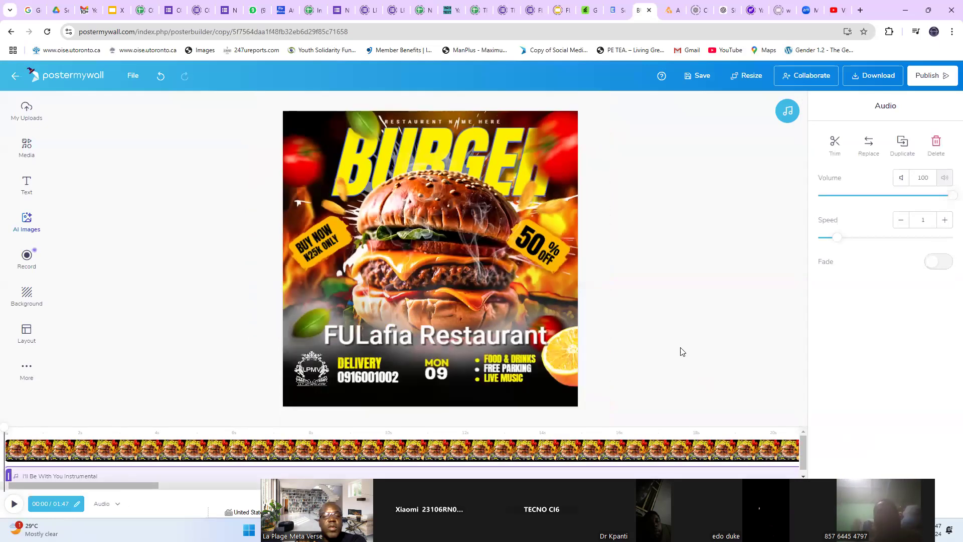
# Play the flier with its music track for about 24 seconds and pause it
pyautogui.click(159, 339)
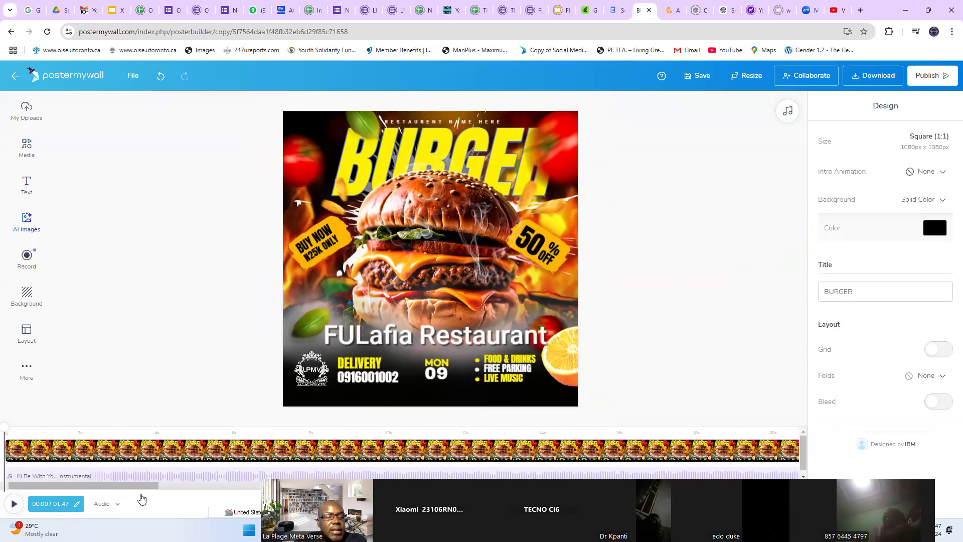
pyautogui.click(14, 505)
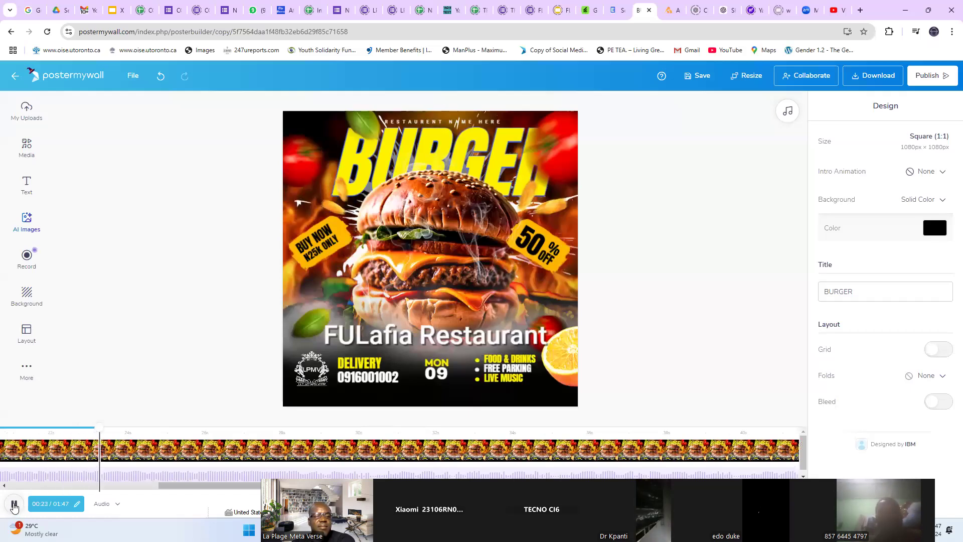
pyautogui.press('space')
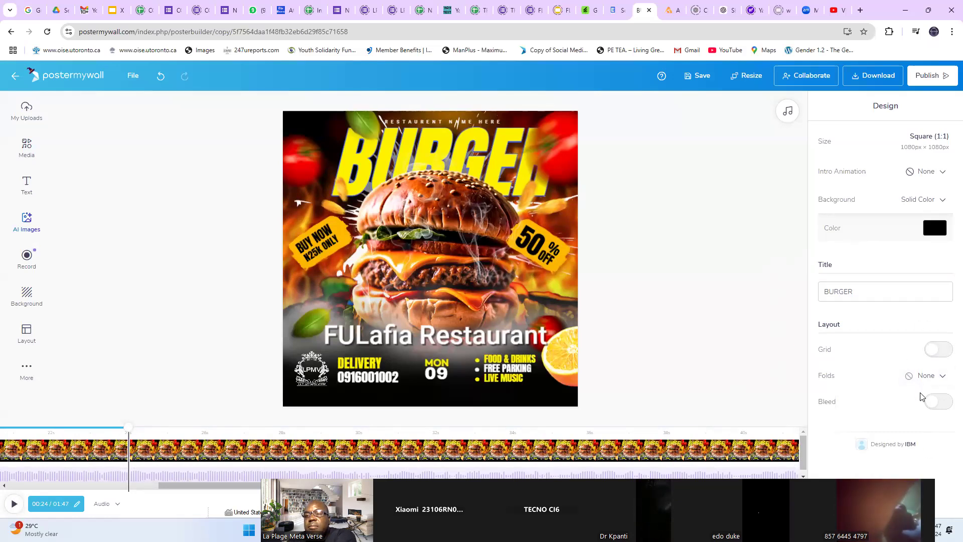
# Try the Slide intro animation on the flier and check the available background types
pyautogui.click(944, 174)
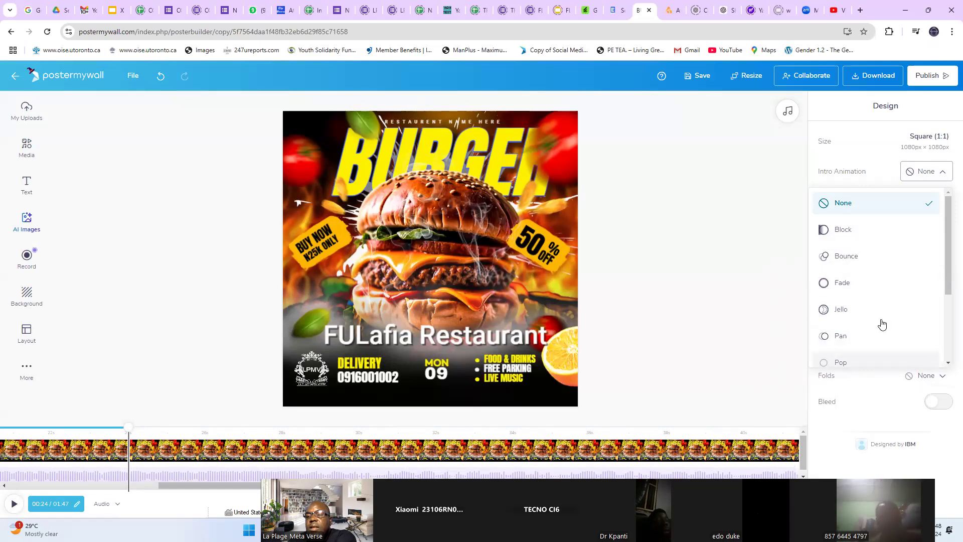
pyautogui.scroll(-3, 883, 325)
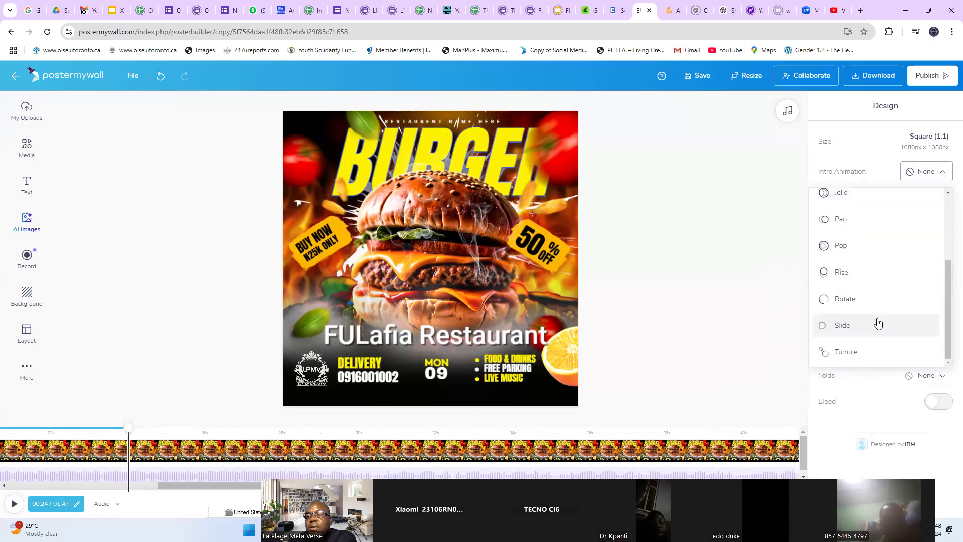
pyautogui.click(851, 327)
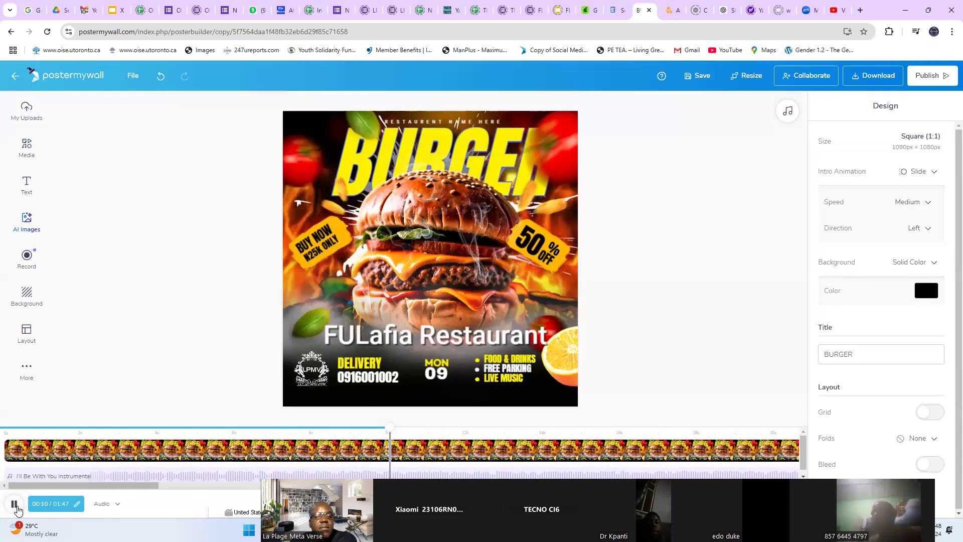
pyautogui.click(935, 265)
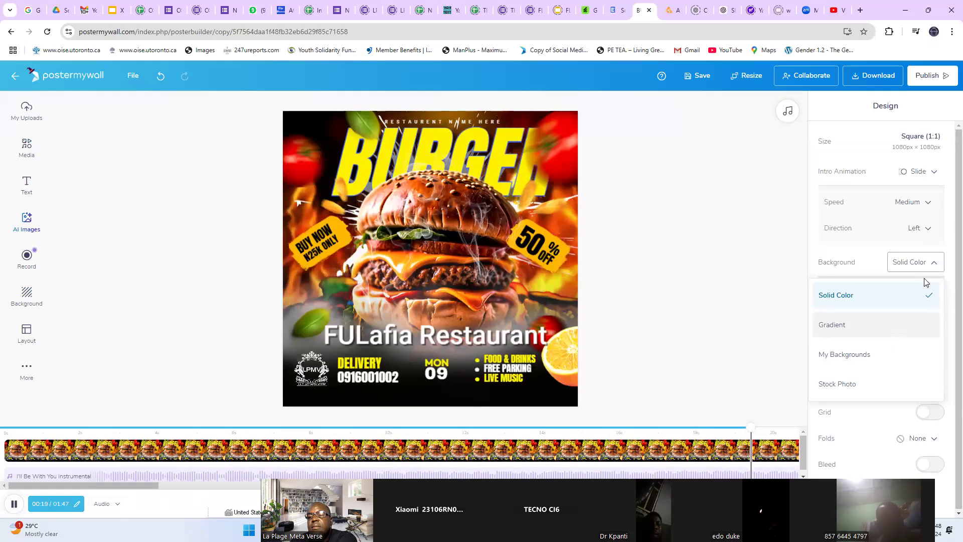
pyautogui.click(856, 284)
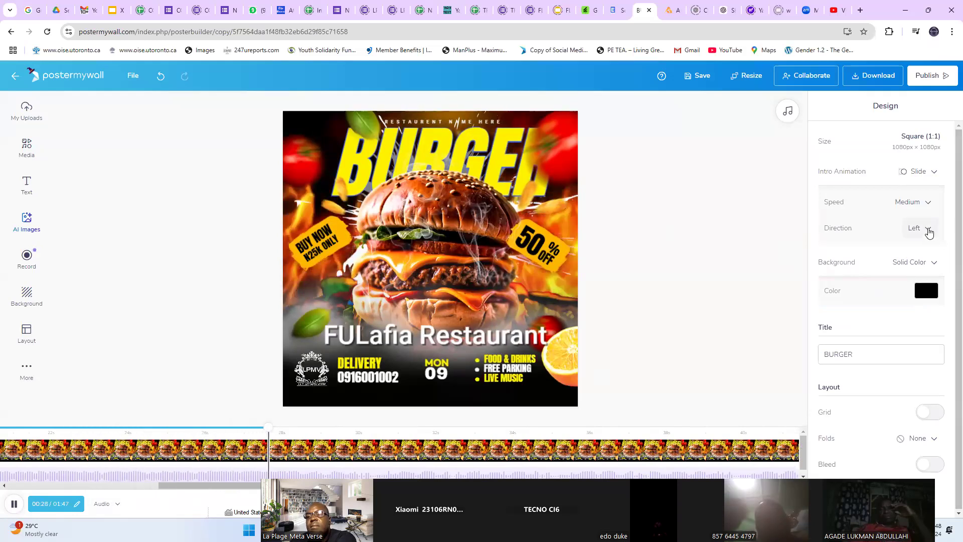
# Set the flier's intro animation to Block and preview it
pyautogui.click(932, 176)
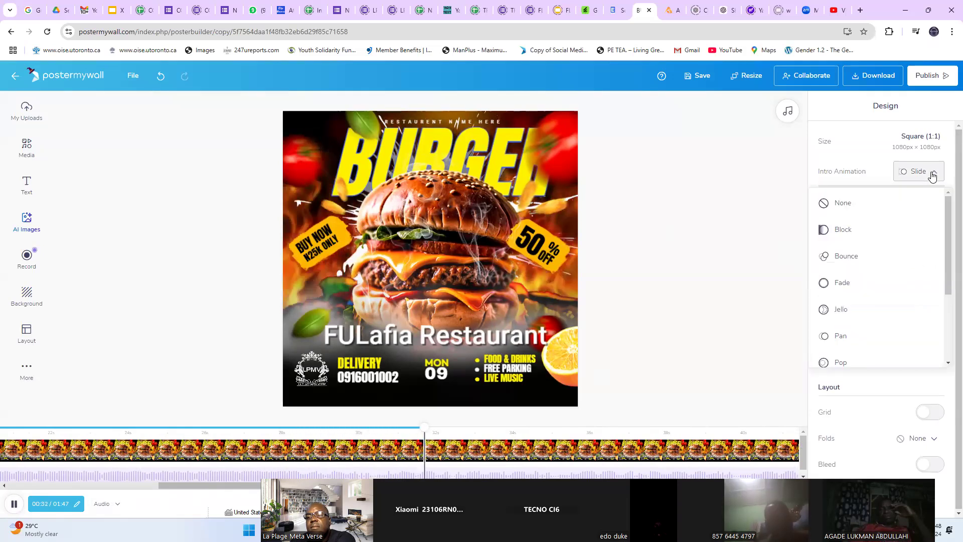
pyautogui.click(838, 234)
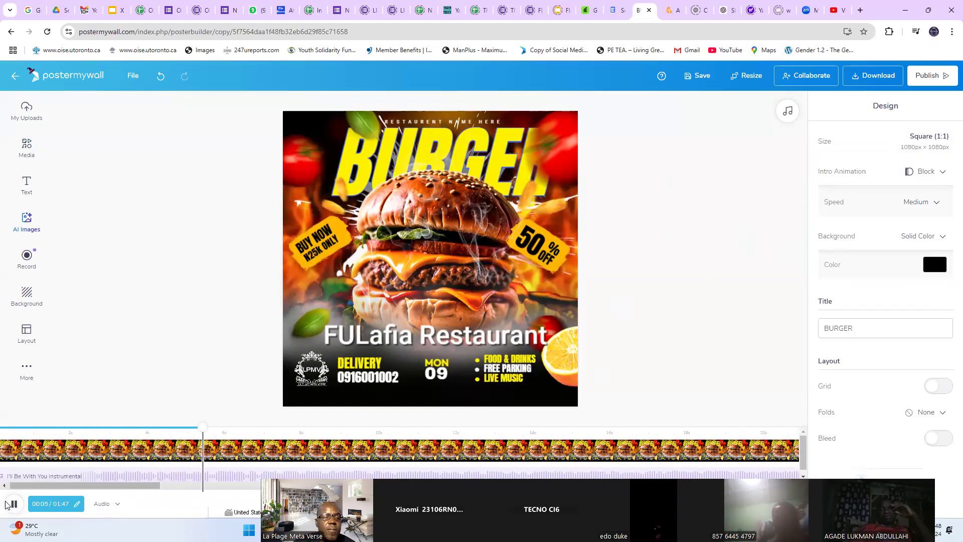
pyautogui.press('space')
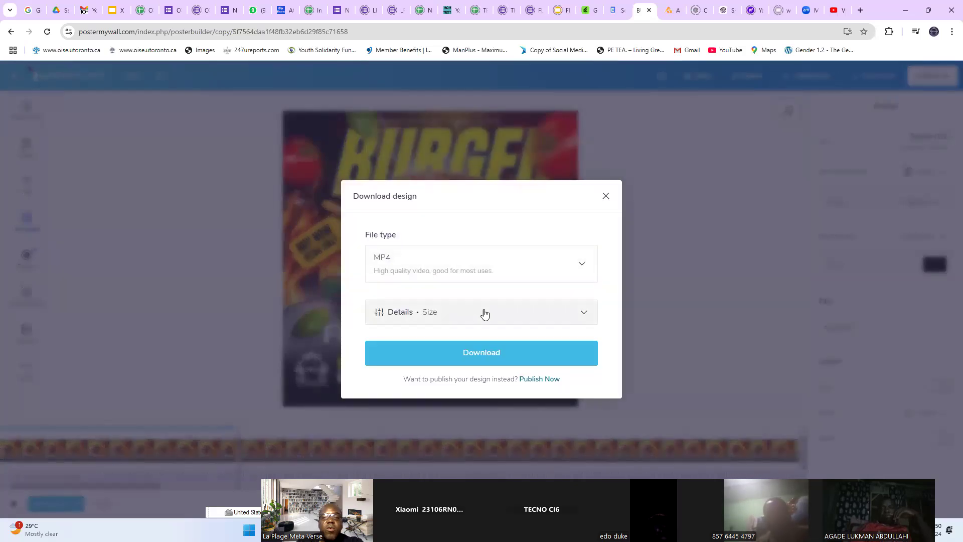
# Check the download file types, download the flier as an MP4 video and save it as BURGER
pyautogui.click(509, 261)
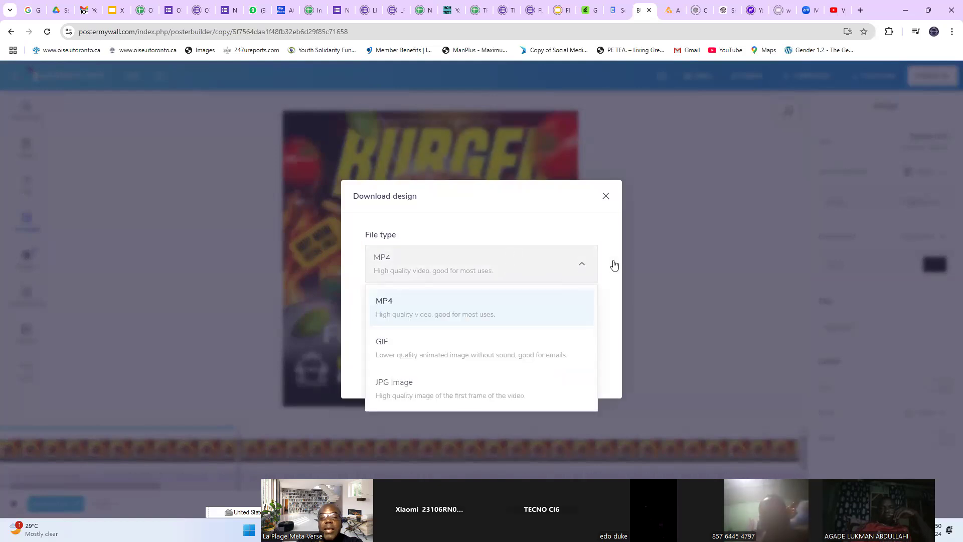
pyautogui.click(566, 247)
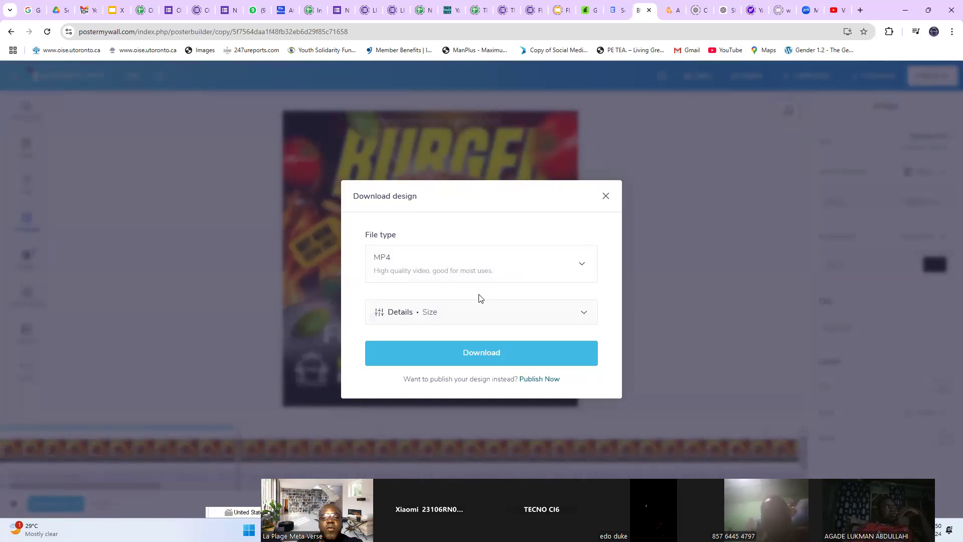
pyautogui.click(486, 355)
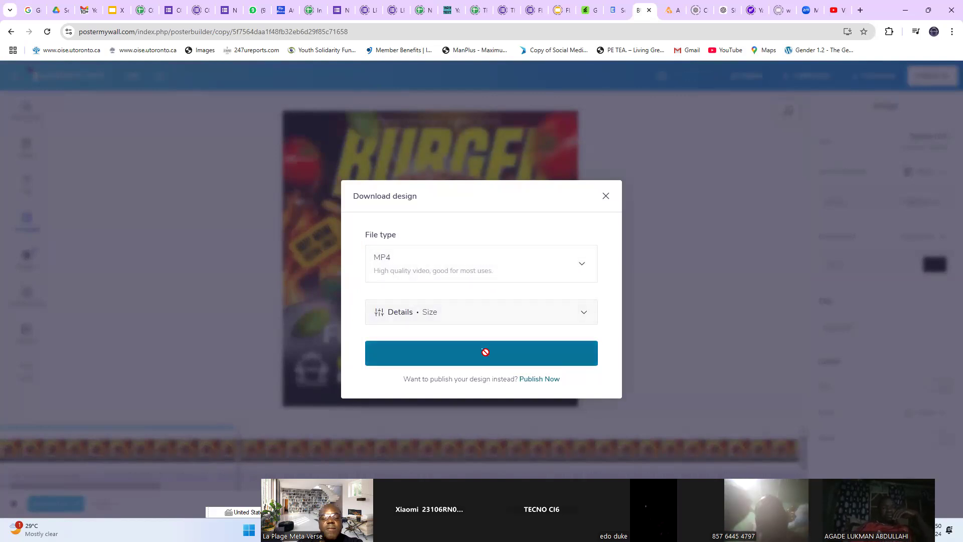
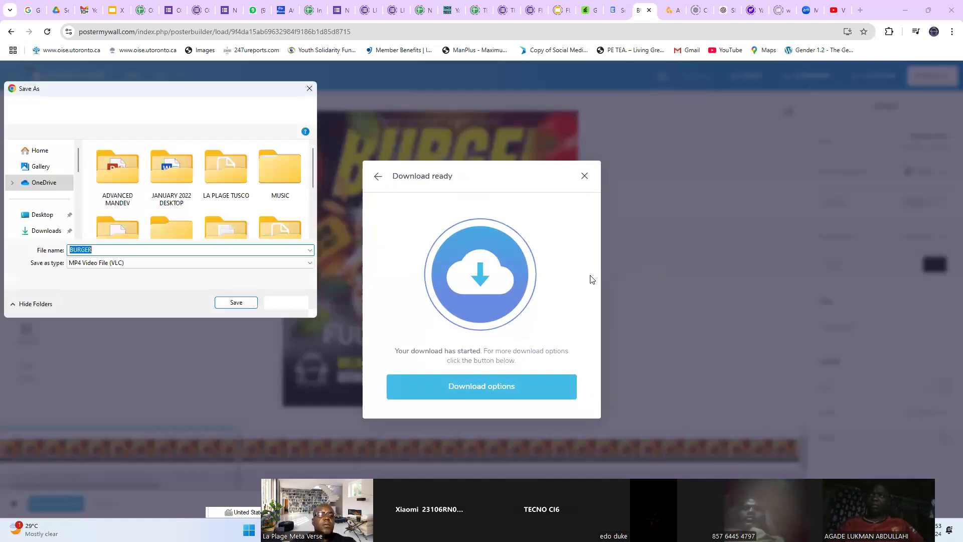
pyautogui.click(243, 302)
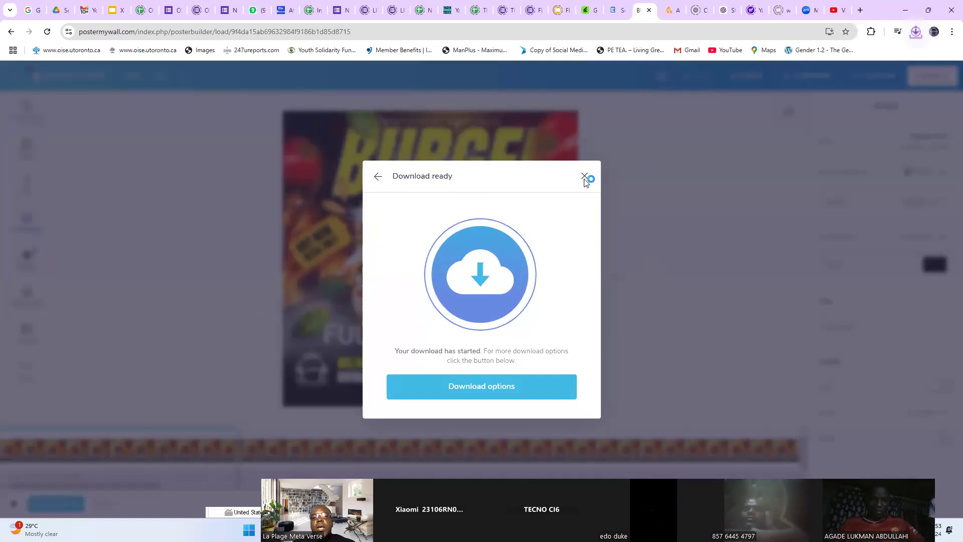
# Minimize the open browser, document and note windows to reveal the desktop
pyautogui.click(905, 13)
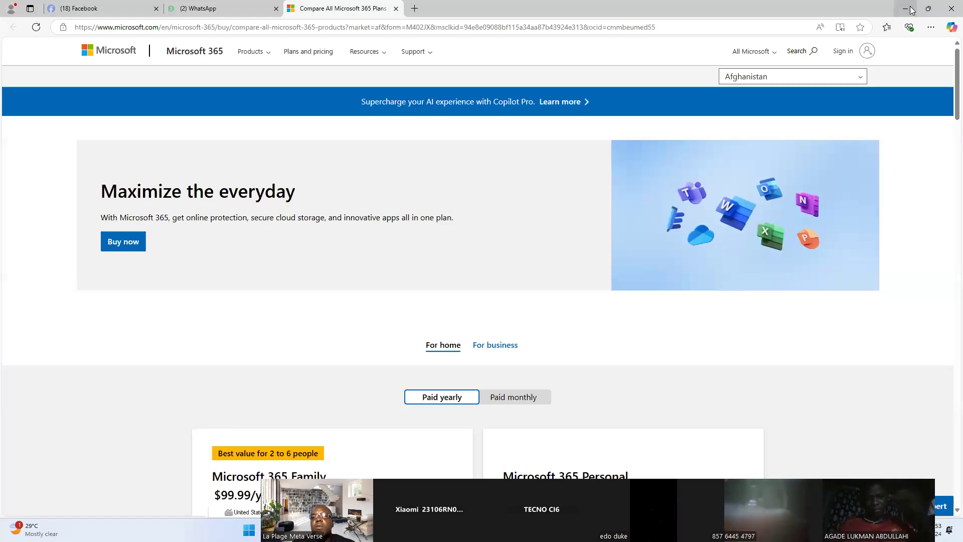
pyautogui.doubleClick(910, 6)
pyautogui.click(773, 153)
pyautogui.click(707, 108)
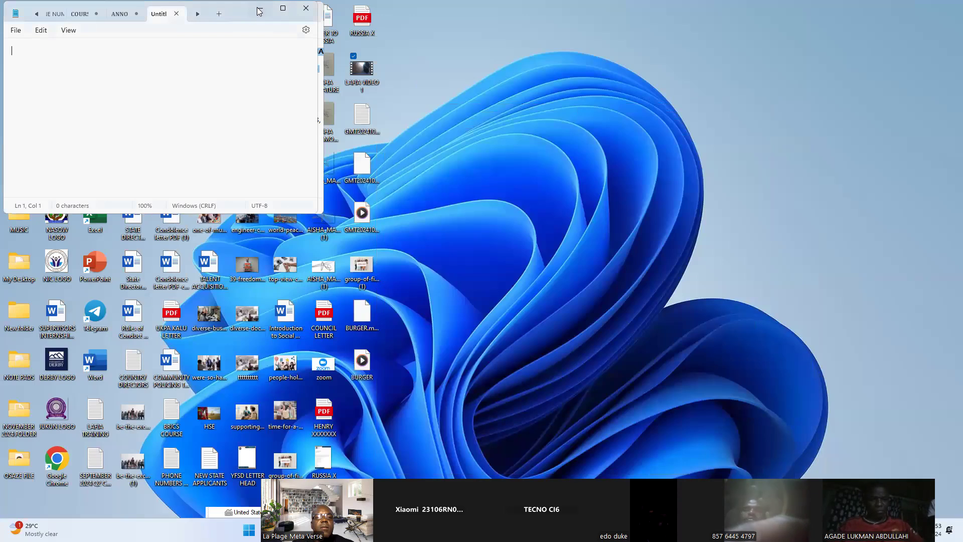
pyautogui.click(265, 8)
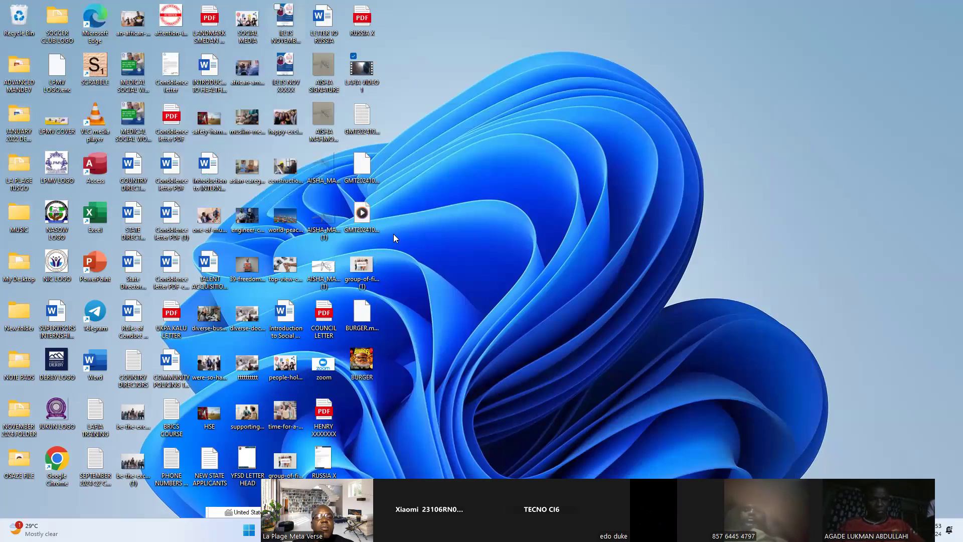
# Play the downloaded BURGER video from the desktop in Media Player, pause it and minimize the player
pyautogui.doubleClick(381, 357)
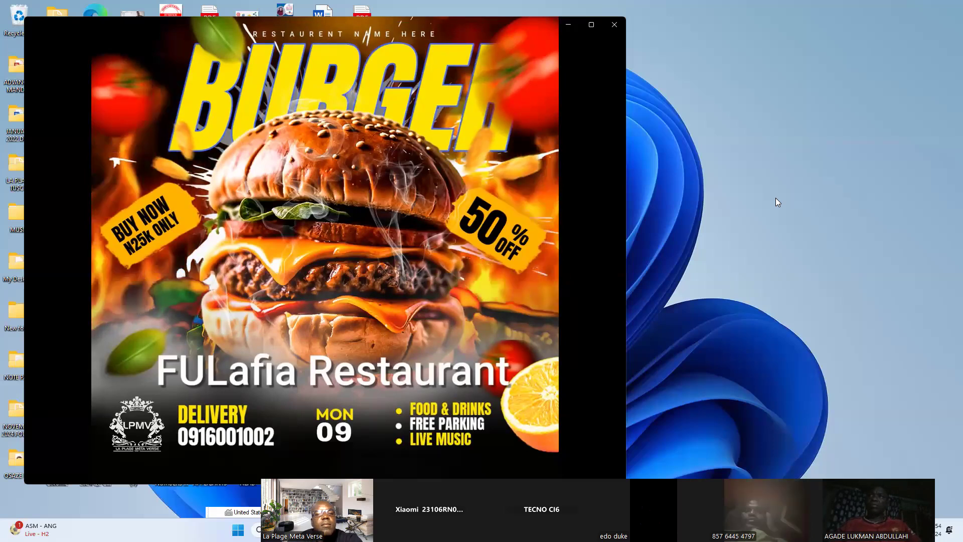
pyautogui.moveTo(312, 206)
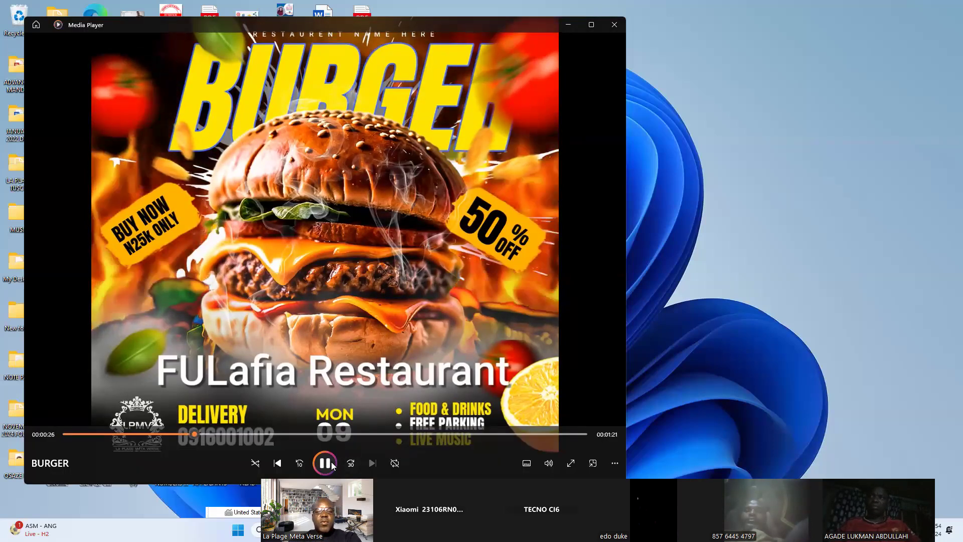
pyautogui.click(390, 404)
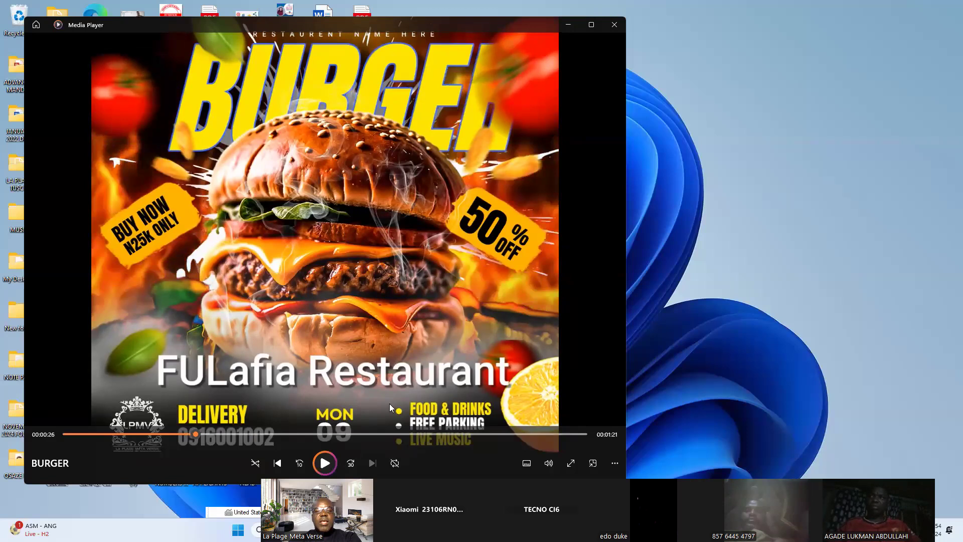
pyautogui.click(569, 25)
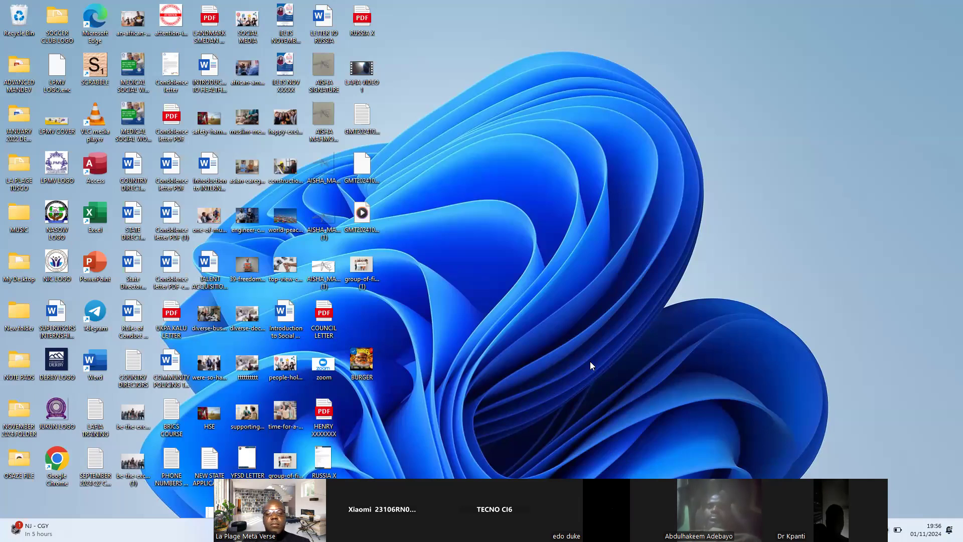
# Move the meeting's participant video strip up so it no longer covers the taskbar
pyautogui.moveTo(615, 530)
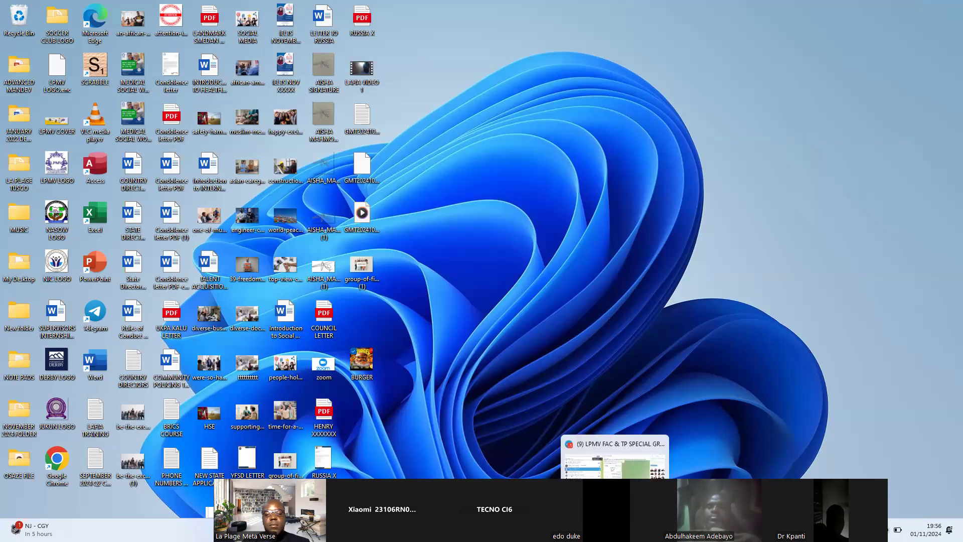
pyautogui.moveTo(612, 483); pyautogui.dragTo(637, 386)
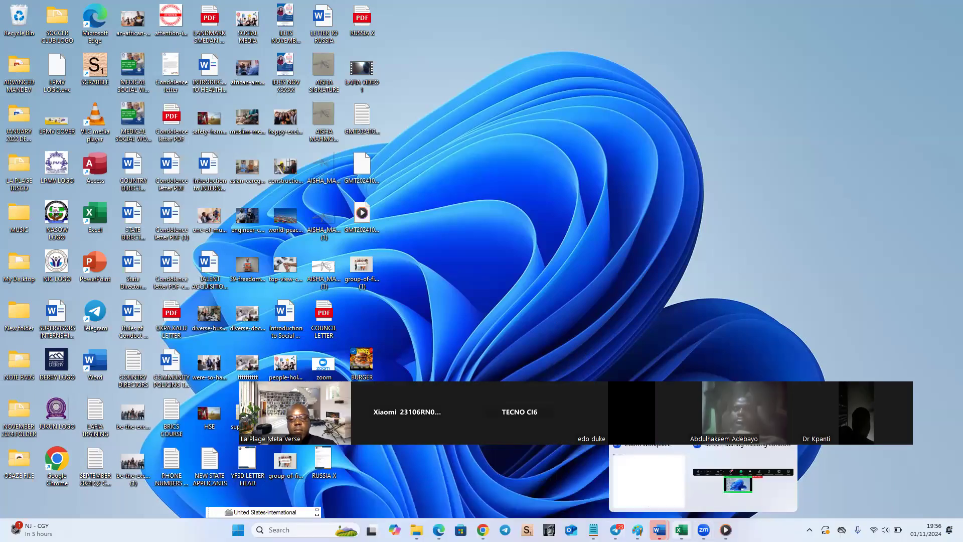
pyautogui.moveTo(682, 530)
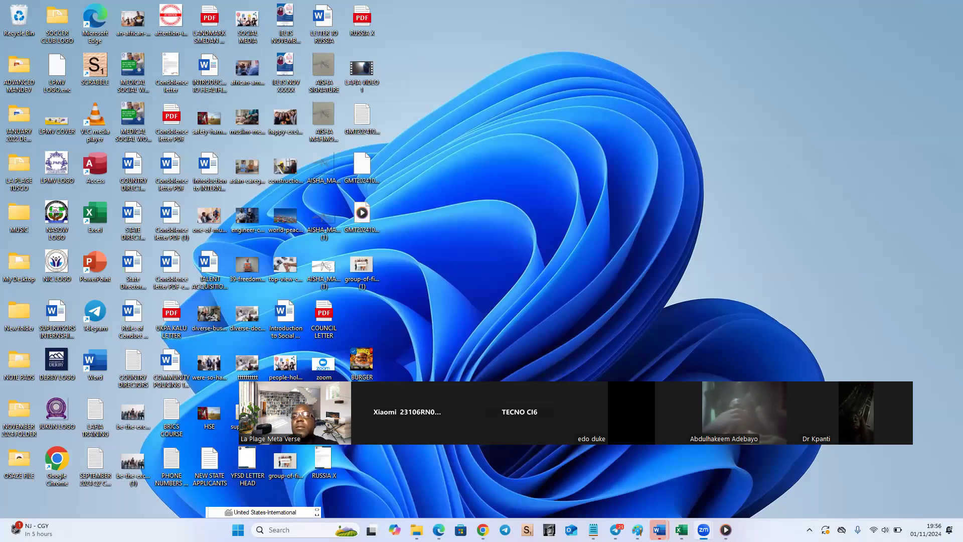
pyautogui.hotkey('alt', 's')
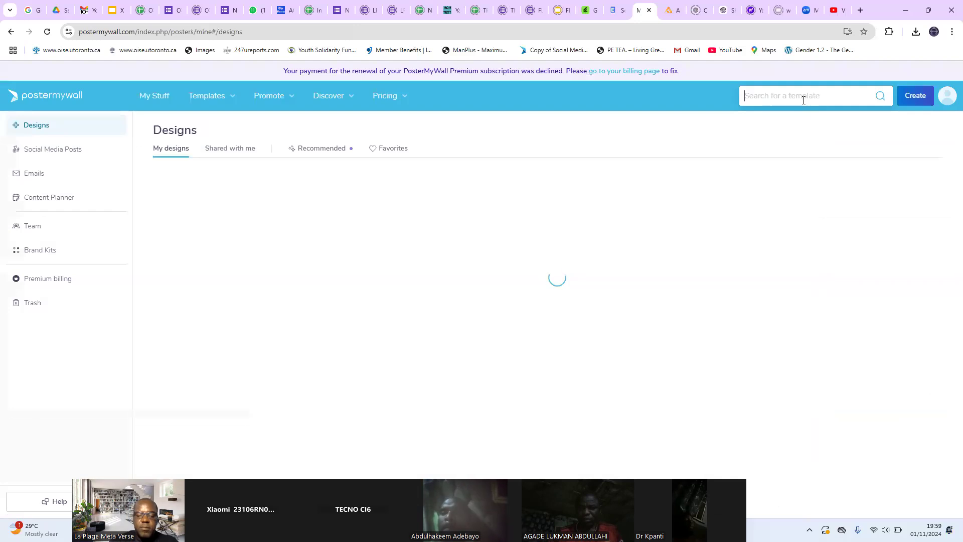
# Search the PosterMyWall templates for "logo"
pyautogui.click(804, 99)
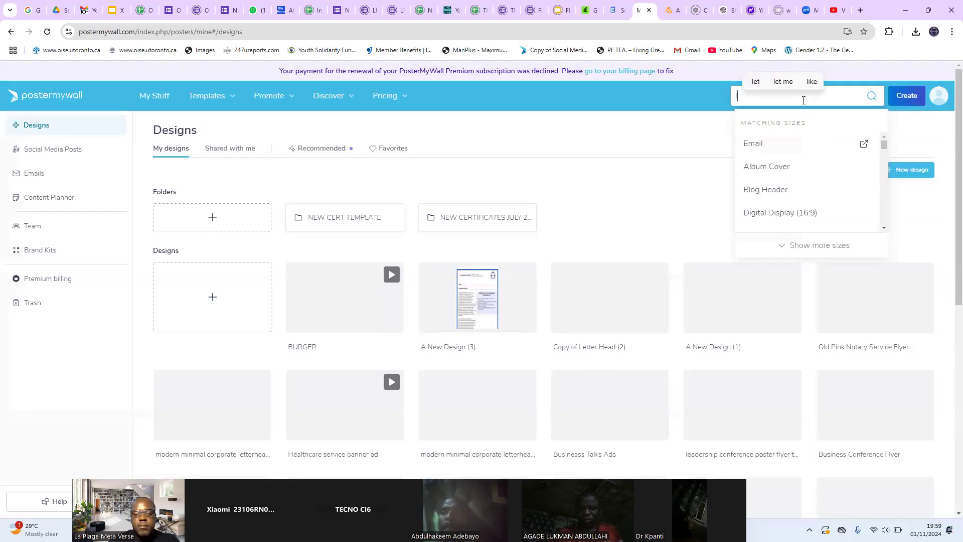
pyautogui.write('logo')
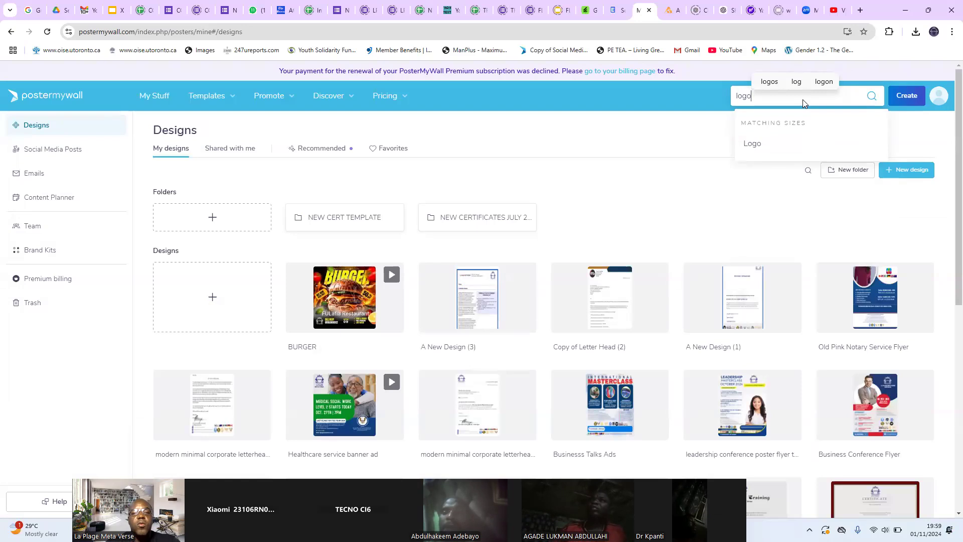
pyautogui.press('Return')
# Open the CB COMPANY logo template with the blue circle and small coloured dots in the editor
pyautogui.scroll(-7, 794, 336)
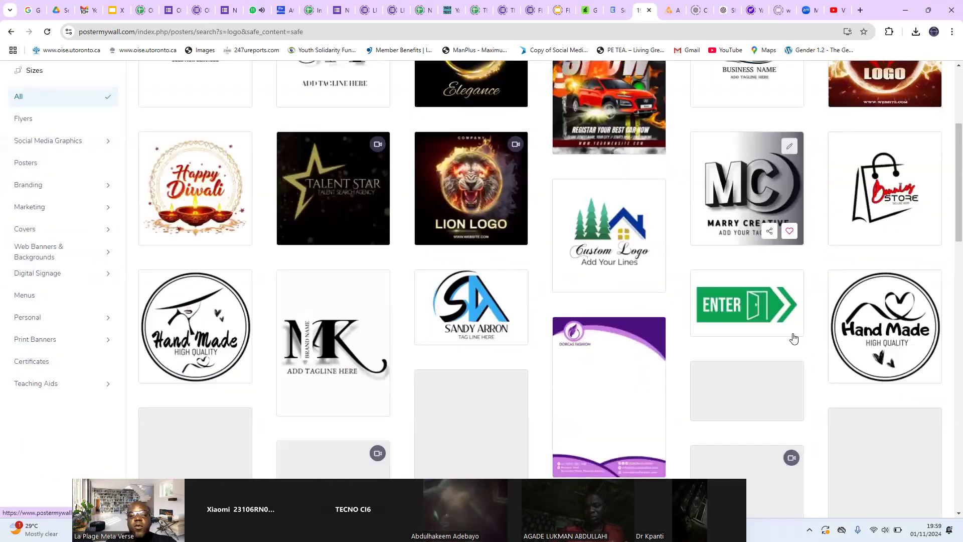
pyautogui.scroll(-1, 793, 331)
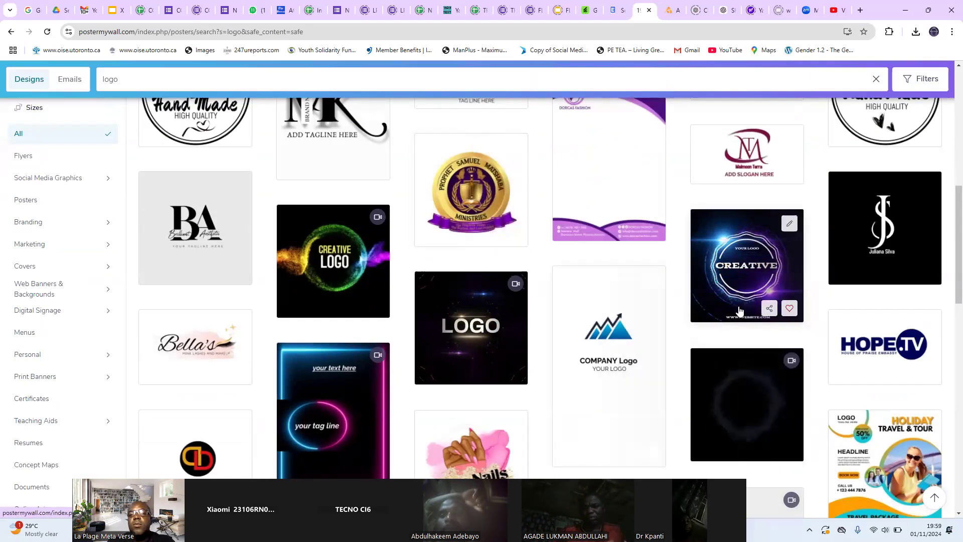
pyautogui.scroll(-3, 742, 315)
pyautogui.scroll(-3, 741, 314)
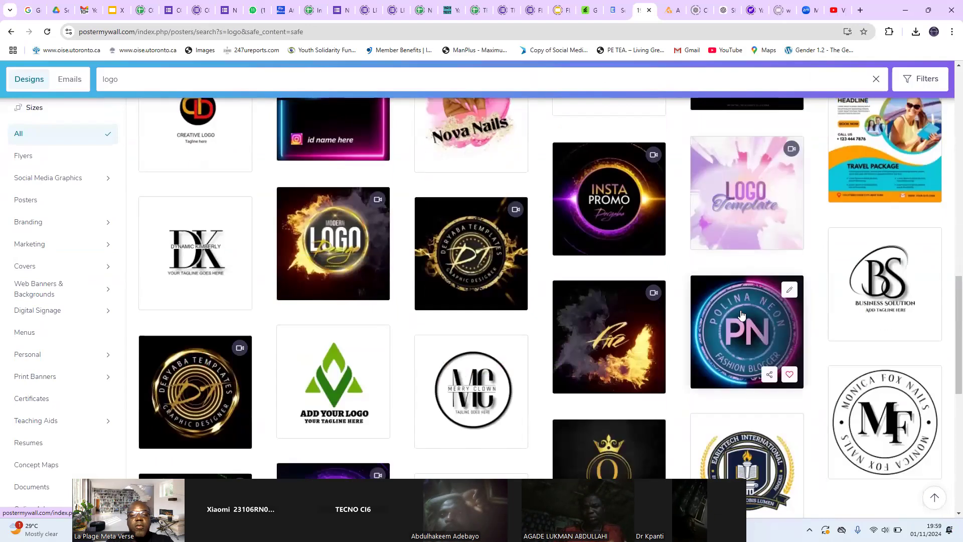
pyautogui.scroll(-2, 743, 315)
pyautogui.scroll(-1, 743, 314)
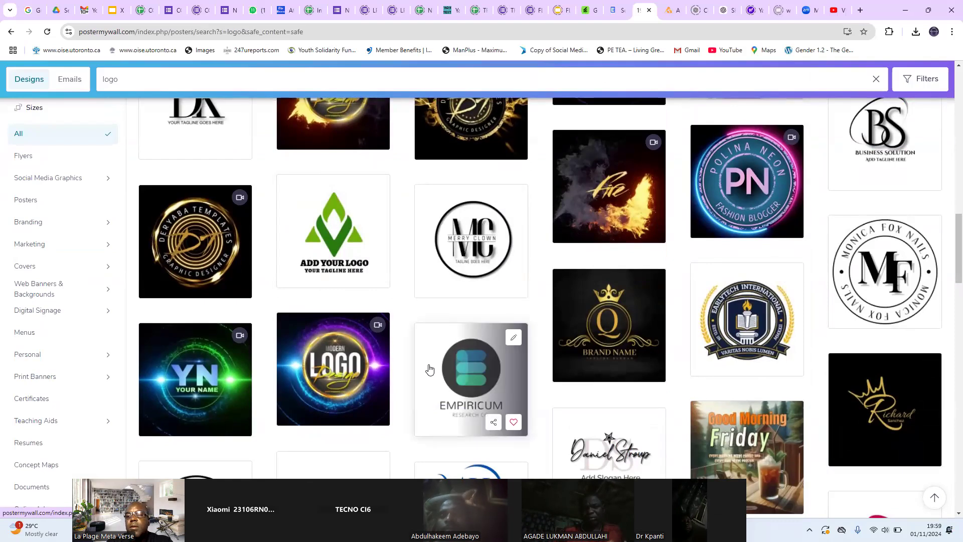
pyautogui.scroll(-4, 619, 337)
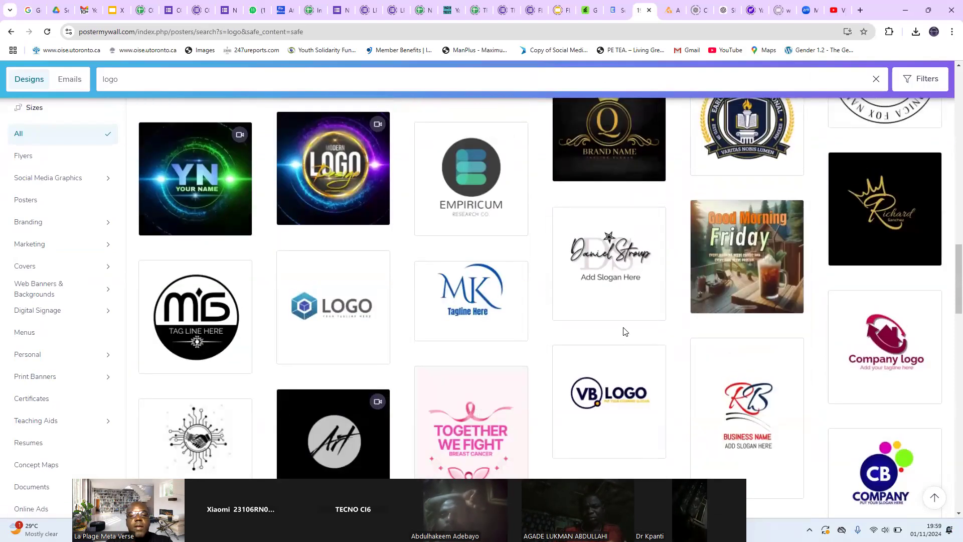
pyautogui.scroll(-3, 625, 331)
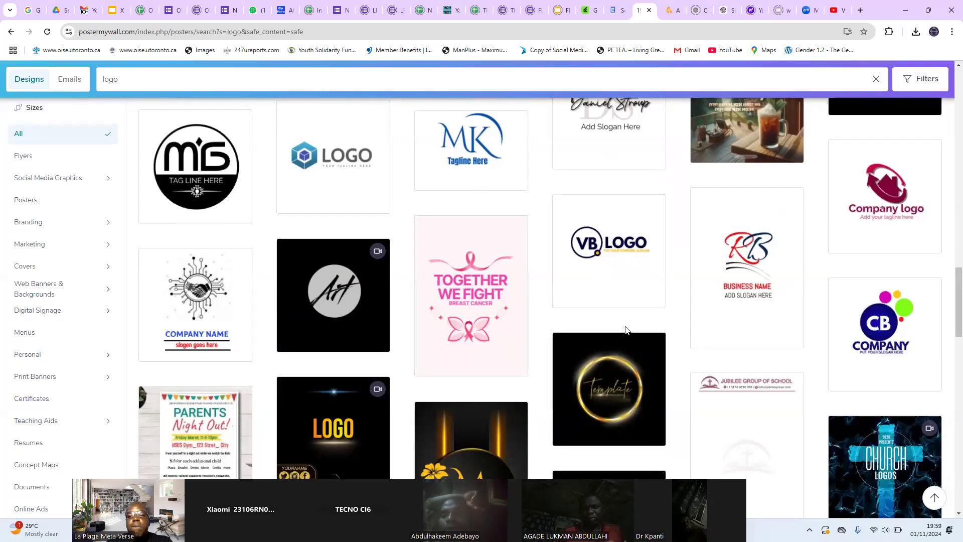
pyautogui.click(889, 335)
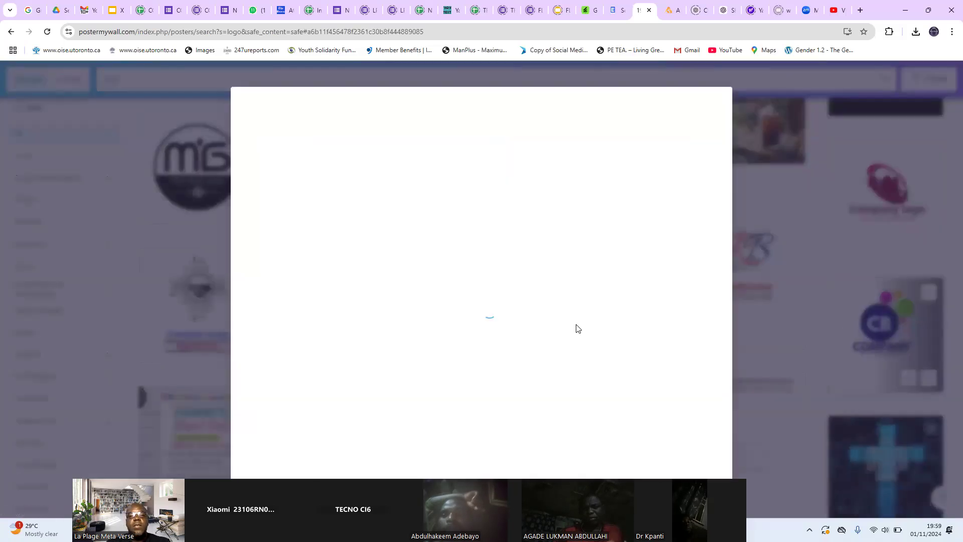
pyautogui.scroll(-5, 569, 329)
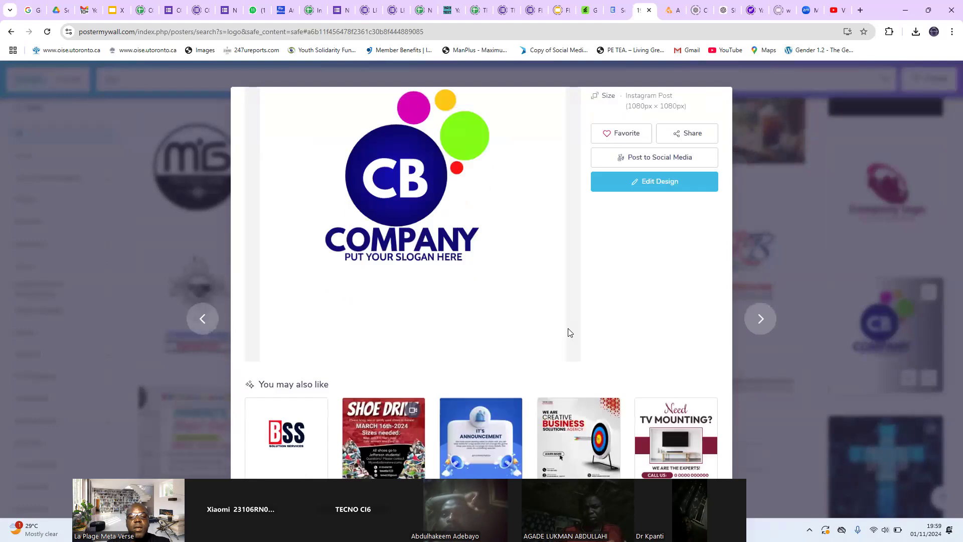
pyautogui.scroll(5, 570, 334)
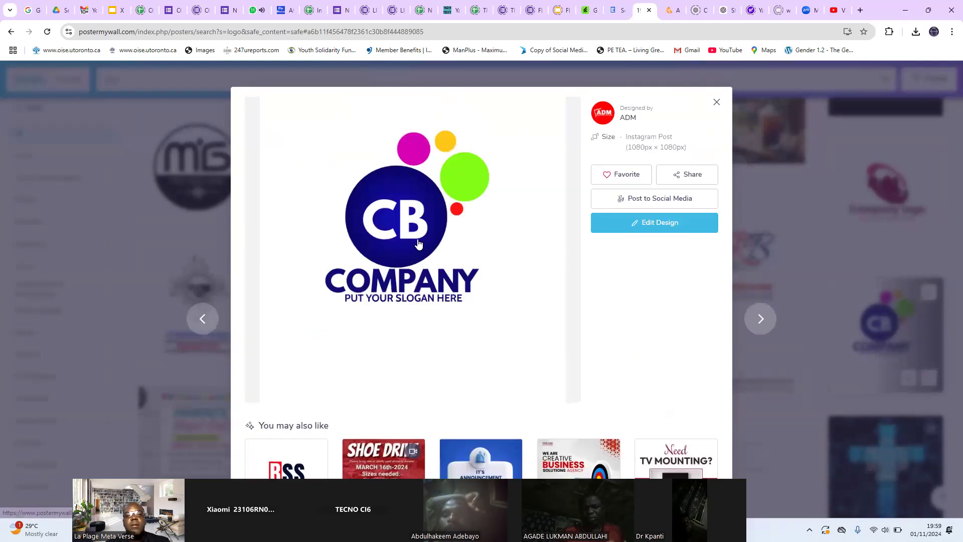
pyautogui.click(419, 241)
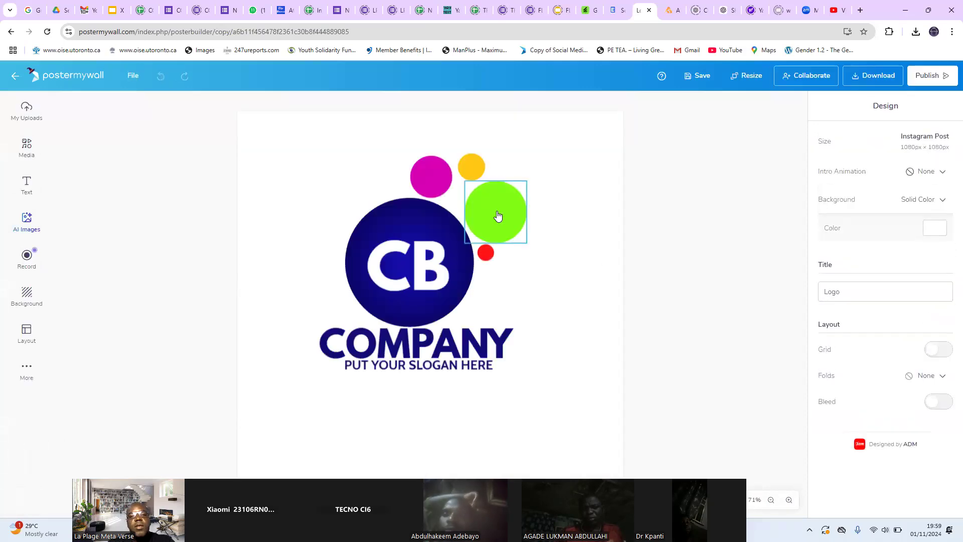
# Change the first gradient color of the large blue circle to the light purple preset D571F2
pyautogui.click(430, 226)
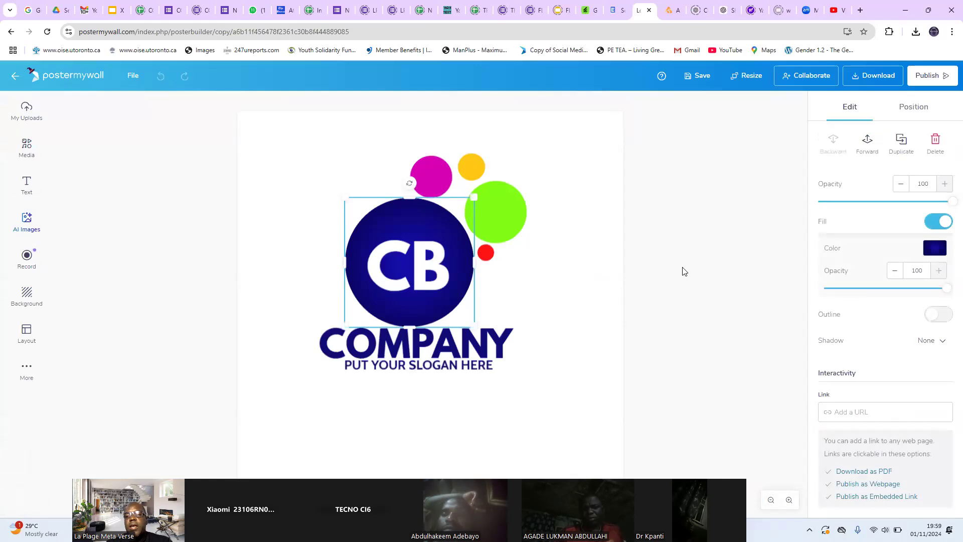
pyautogui.click(934, 247)
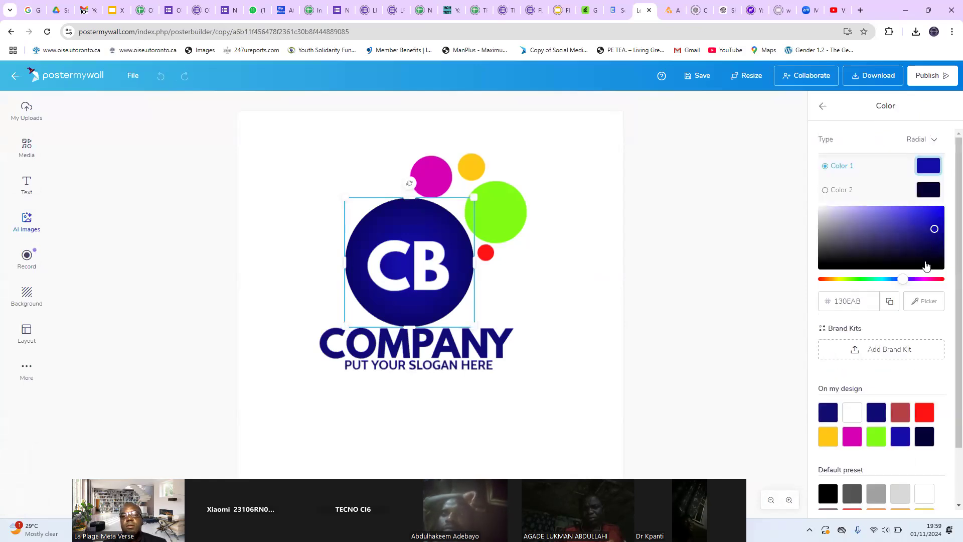
pyautogui.scroll(-2, 898, 421)
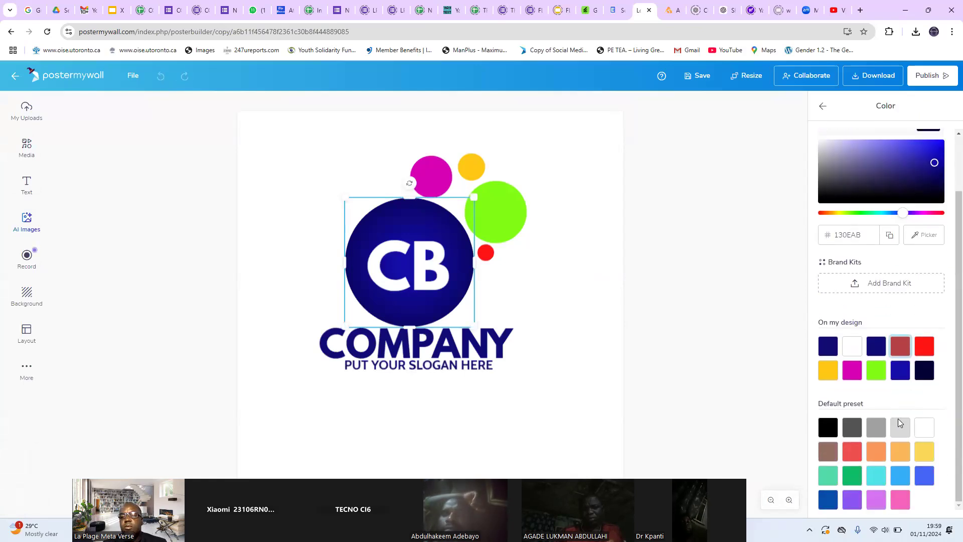
pyautogui.click(856, 428)
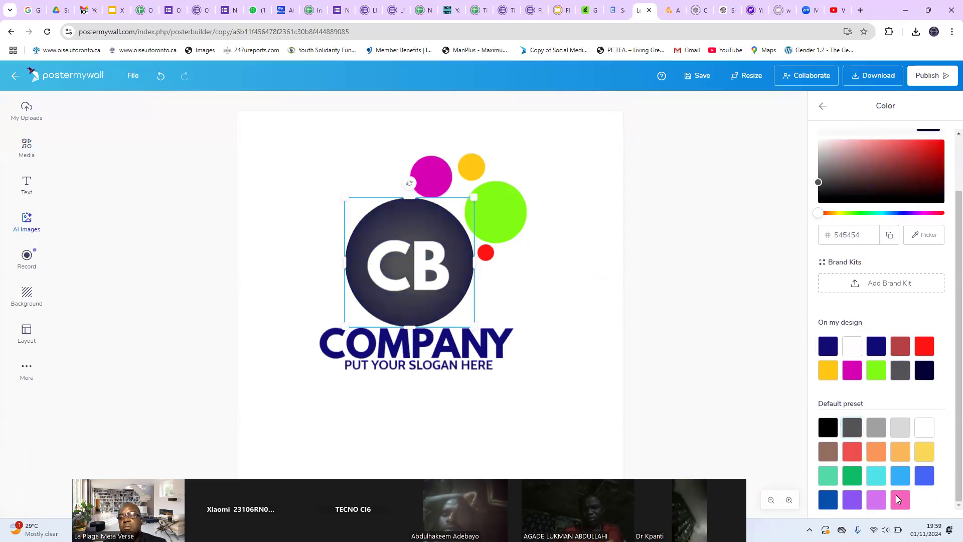
pyautogui.click(882, 501)
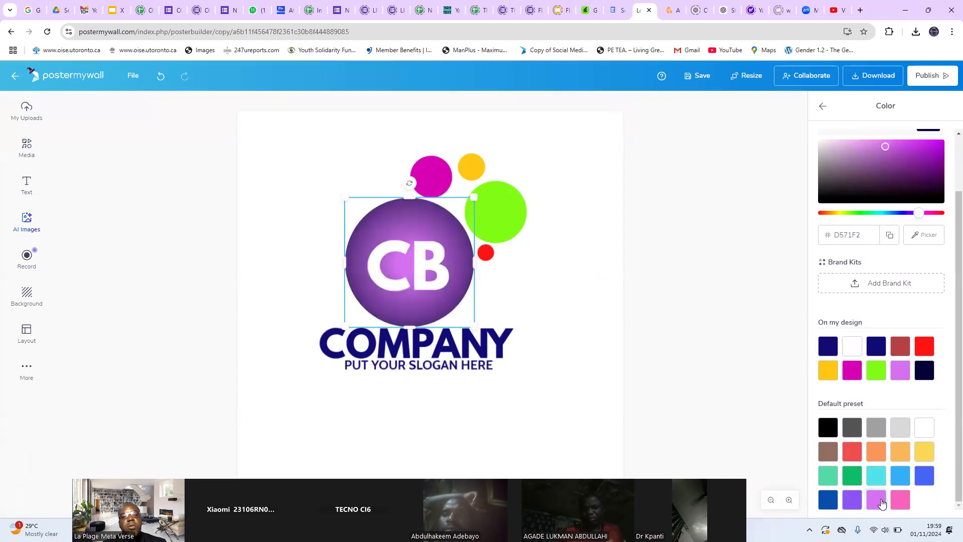
pyautogui.click(560, 284)
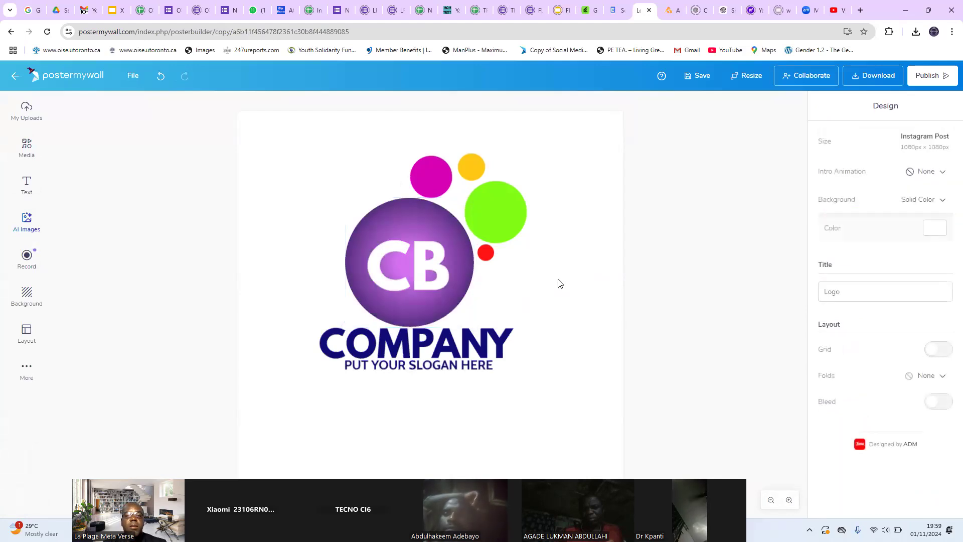
# Recolor the COMPANY text from the design's red swatch and darken it to C50D0D
pyautogui.click(488, 342)
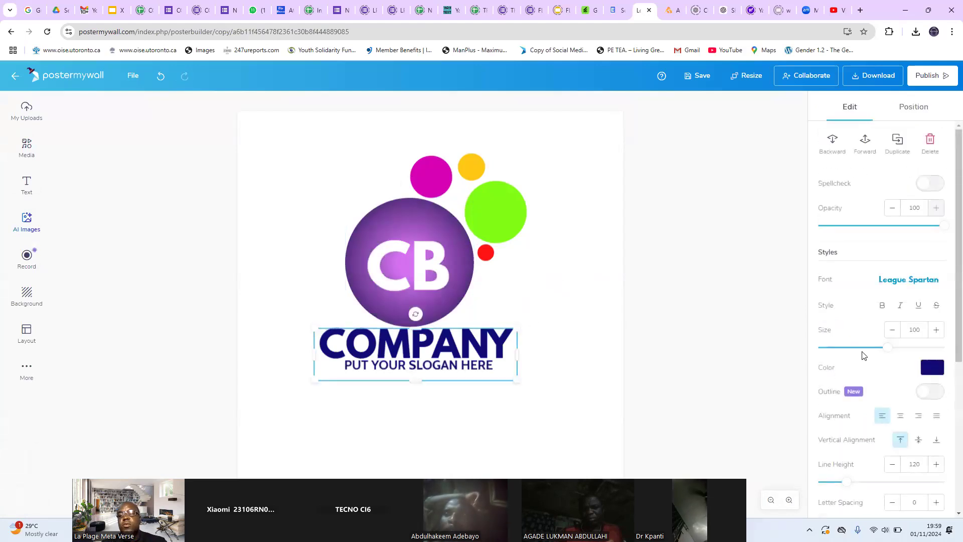
pyautogui.click(932, 367)
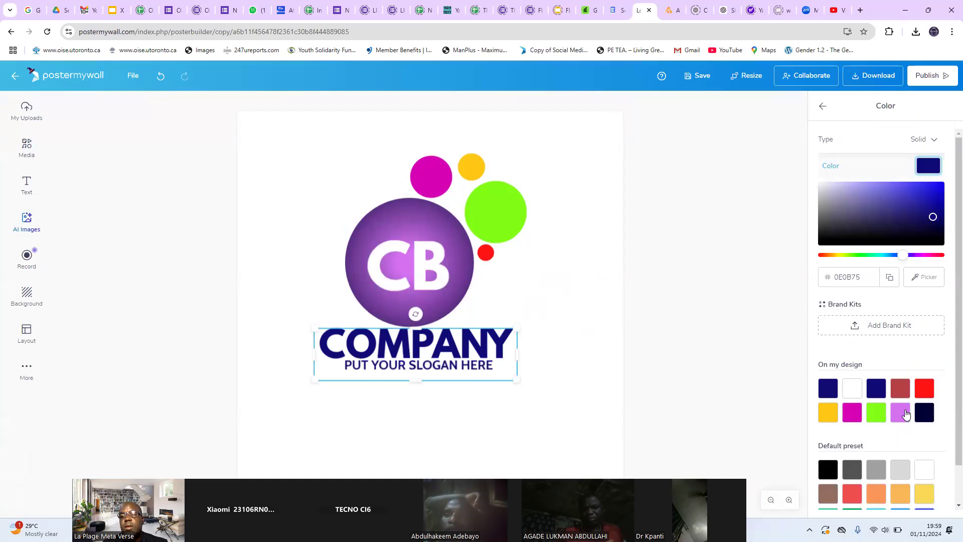
pyautogui.click(926, 389)
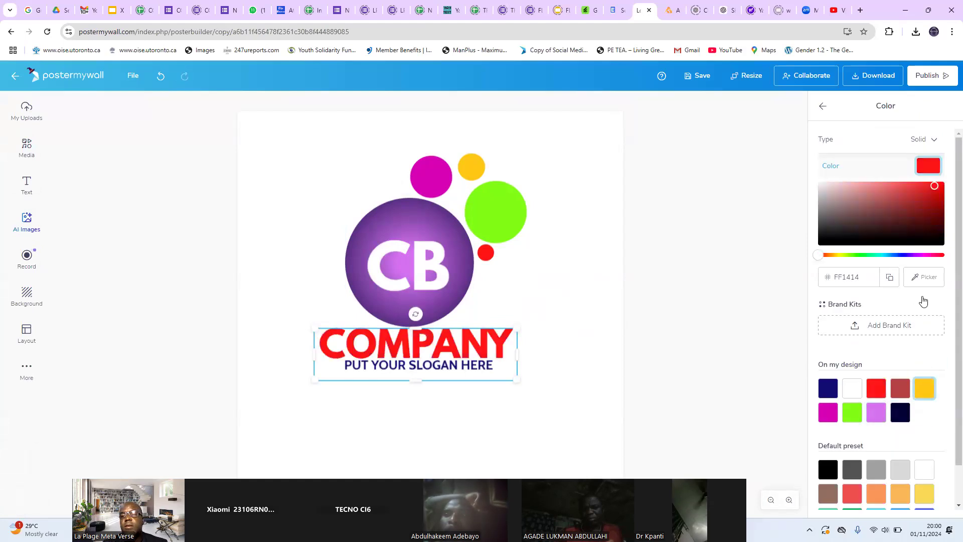
pyautogui.click(936, 200)
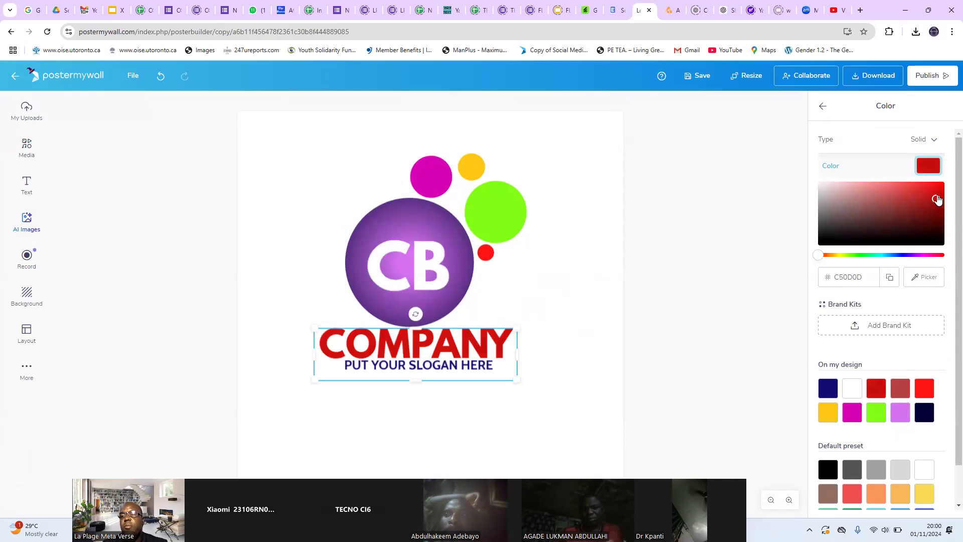
pyautogui.click(651, 363)
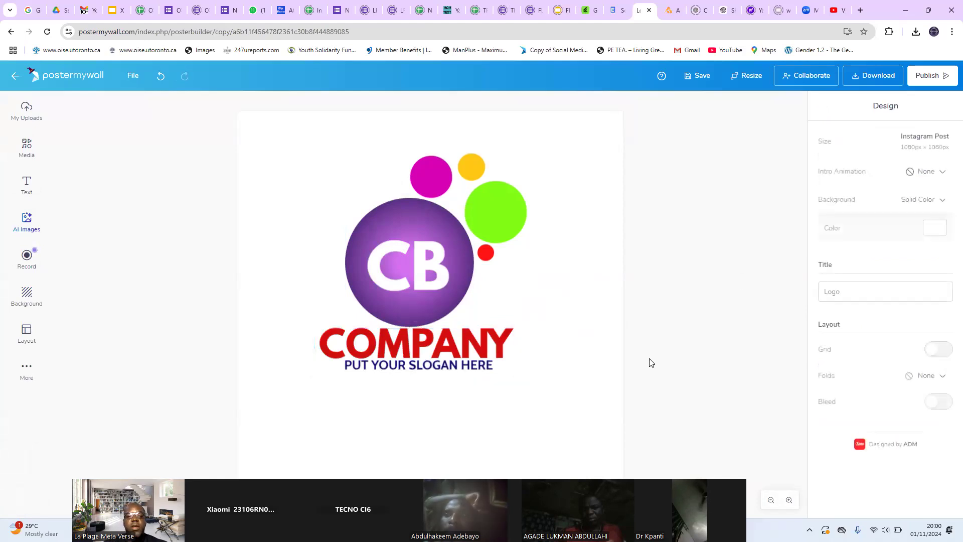
# Shift the slogan left so it lines up with the start of the company name
pyautogui.click(424, 372)
pyautogui.moveTo(436, 371); pyautogui.dragTo(407, 371)
# Replace the COMPANY text with FULAFIA and enlarge it to size 120
pyautogui.keyDown('shift'); pyautogui.click(459, 343); pyautogui.keyUp('shift')
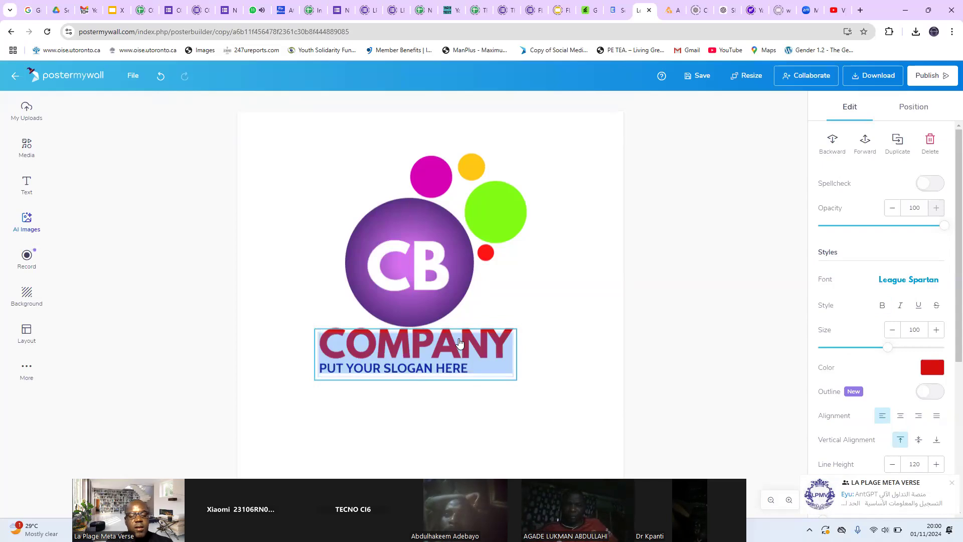
pyautogui.write('FULAFIA')
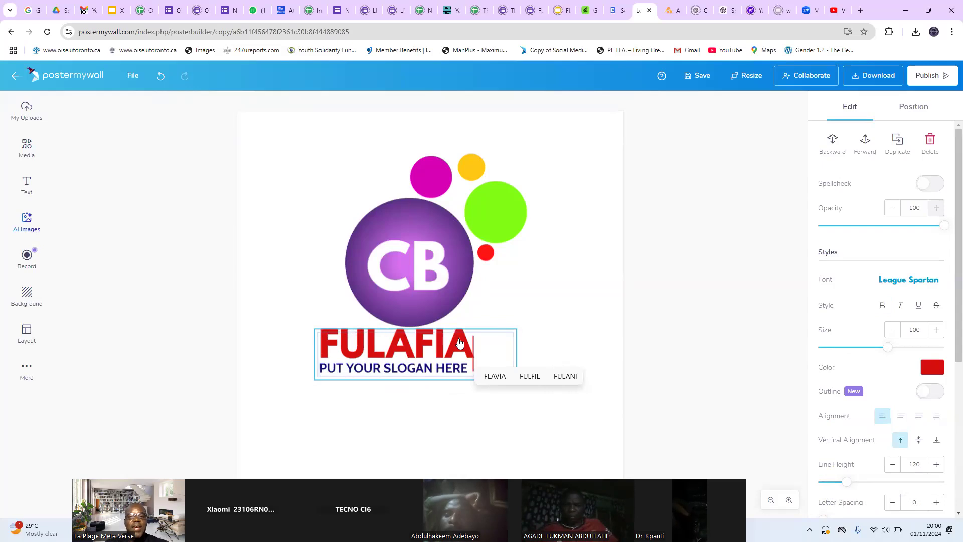
pyautogui.click(537, 308)
pyautogui.click(489, 355)
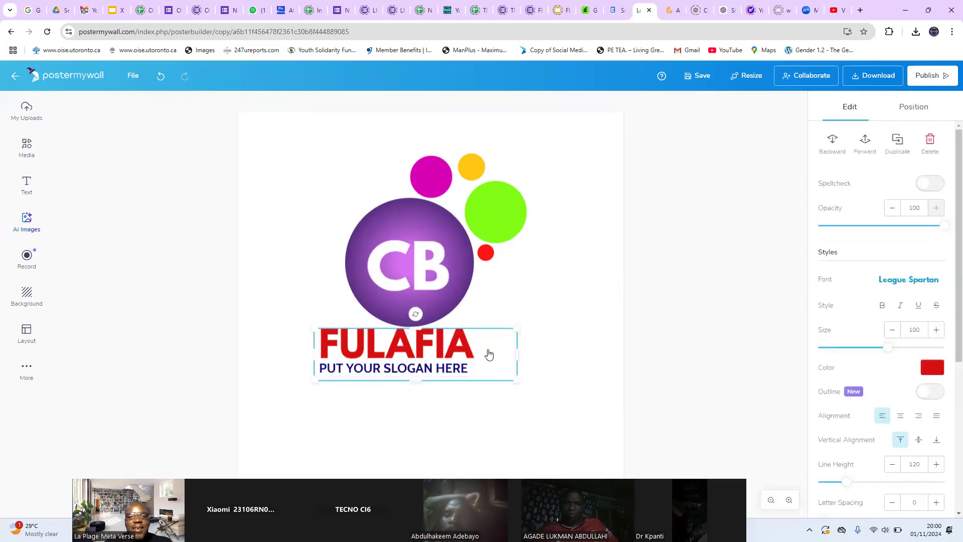
pyautogui.moveTo(493, 352); pyautogui.dragTo(470, 351)
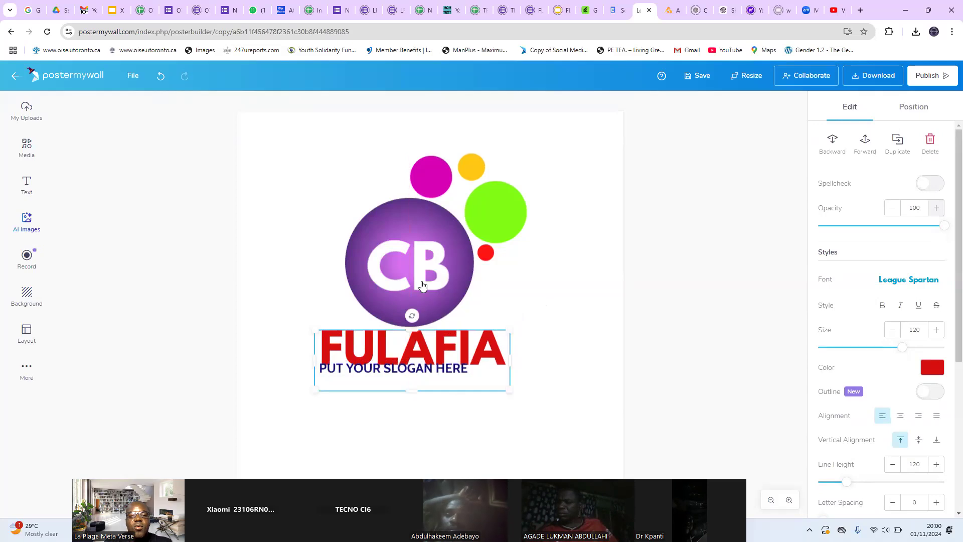
# Replace the CB initials with FL and center them inside the purple circle
pyautogui.click(394, 268)
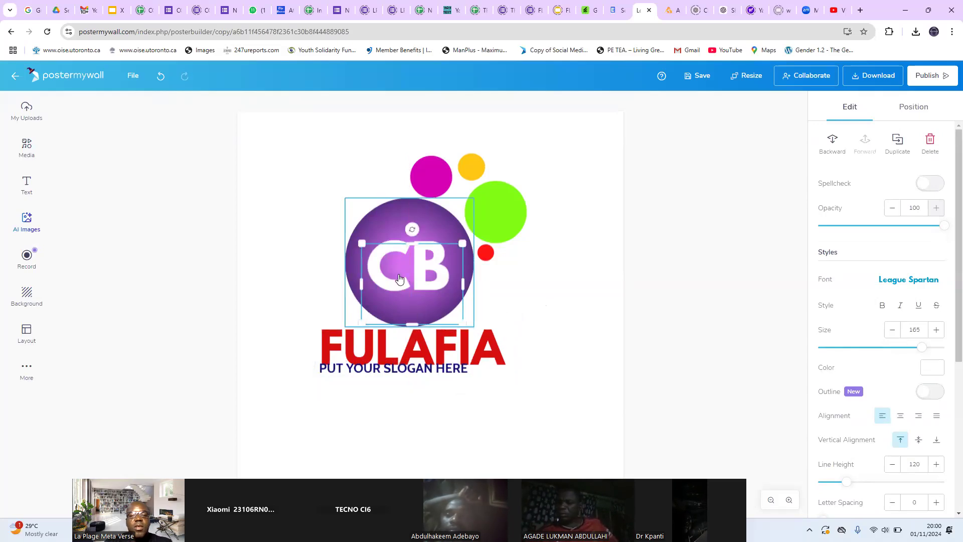
pyautogui.doubleClick(399, 276)
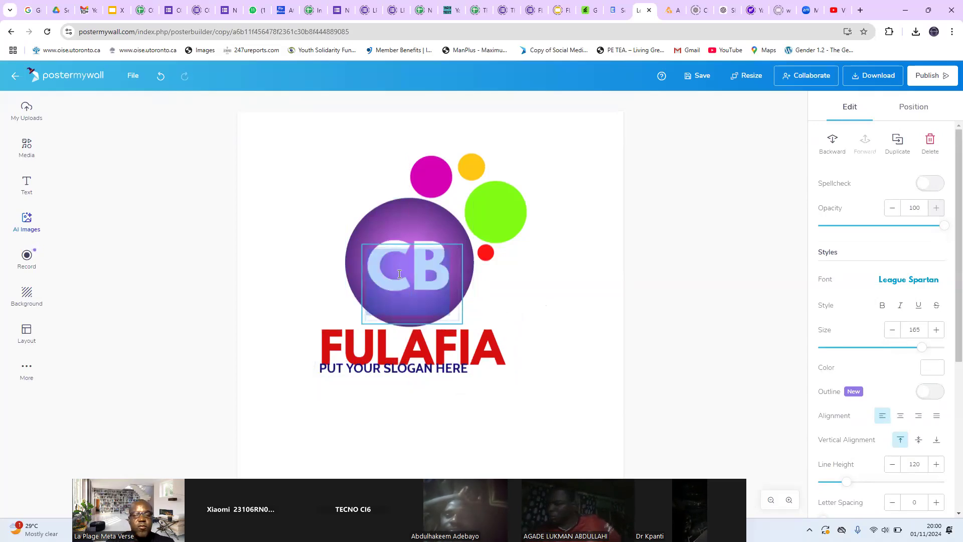
pyautogui.write('FL')
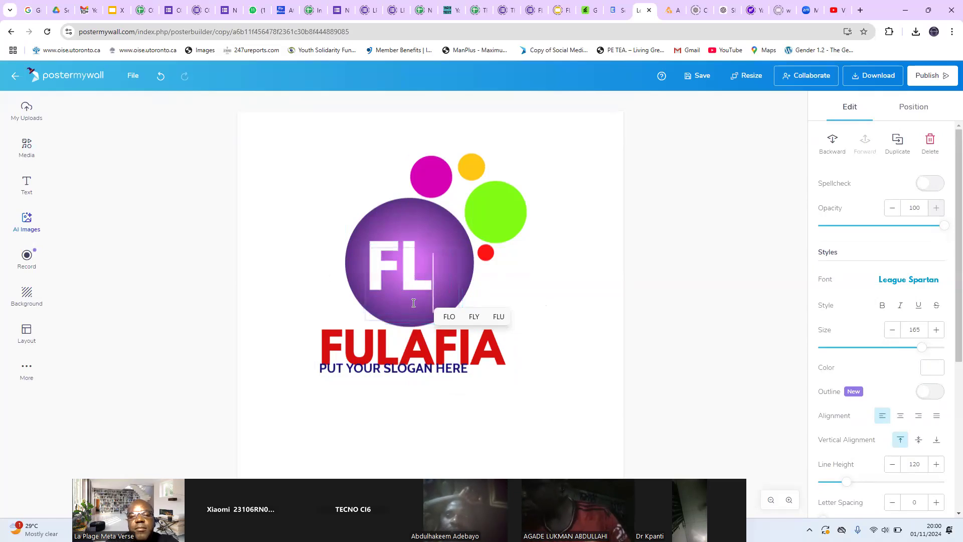
pyautogui.click(701, 205)
pyautogui.moveTo(412, 270); pyautogui.dragTo(428, 261)
pyautogui.moveTo(424, 261); pyautogui.dragTo(426, 261)
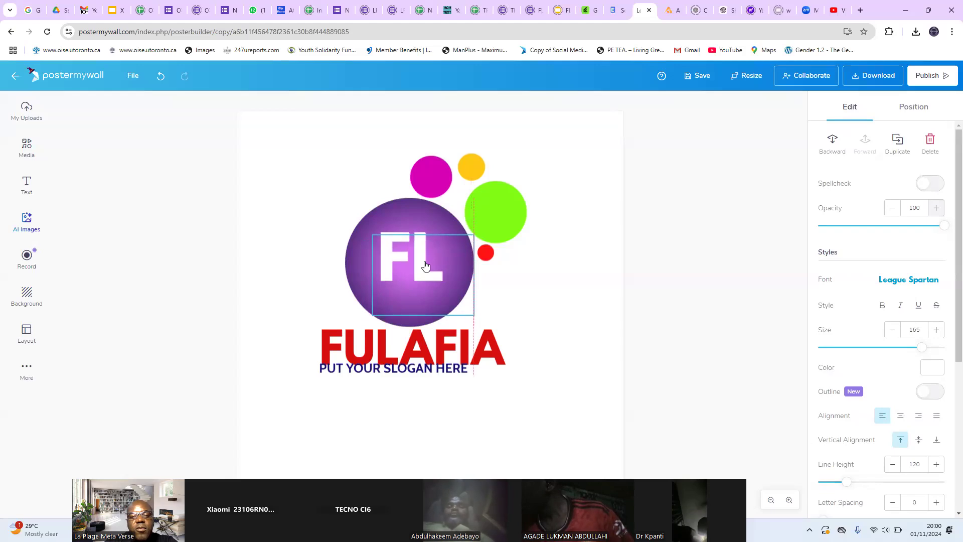
pyautogui.click(675, 283)
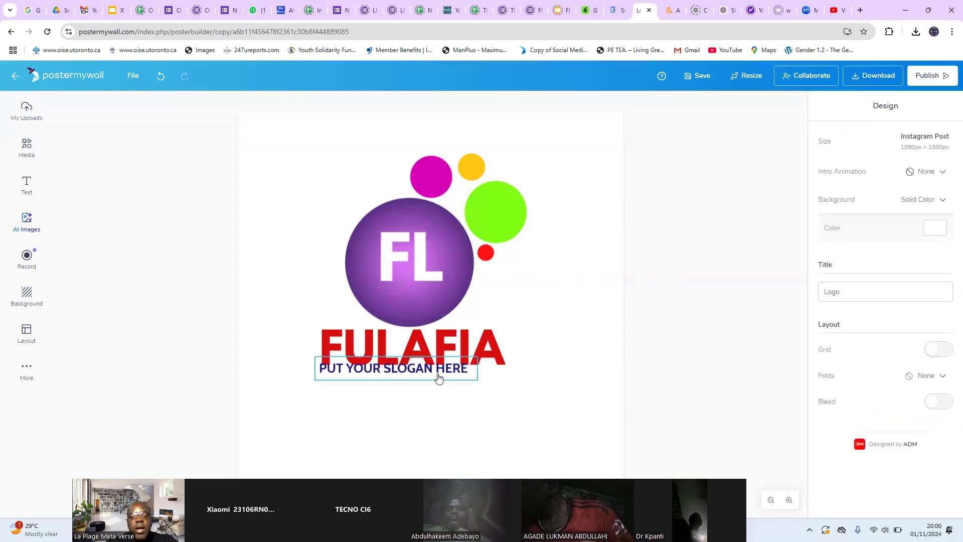
# Move the slogan just below FULAFIA and replace its text with THE HOME FOR THE BEST
pyautogui.moveTo(438, 377); pyautogui.dragTo(441, 380)
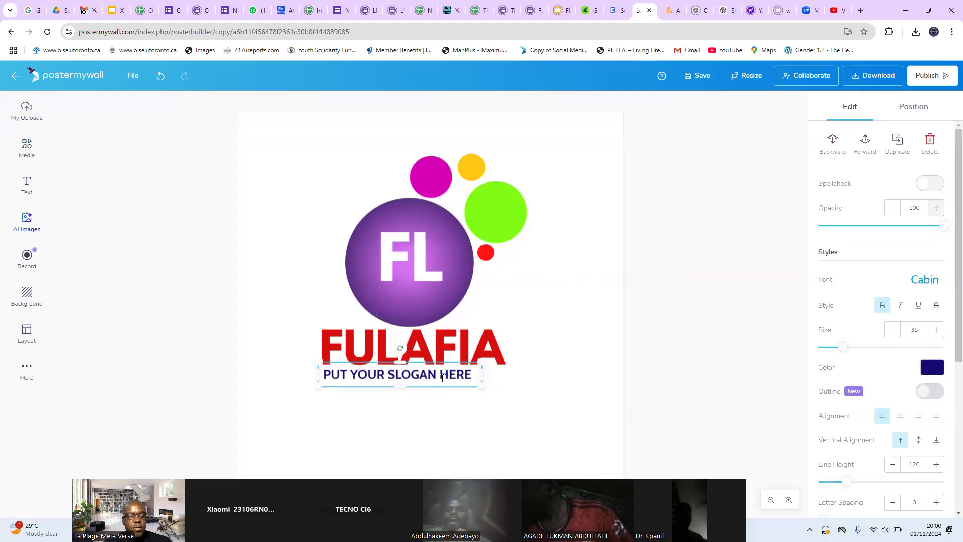
pyautogui.doubleClick(444, 377)
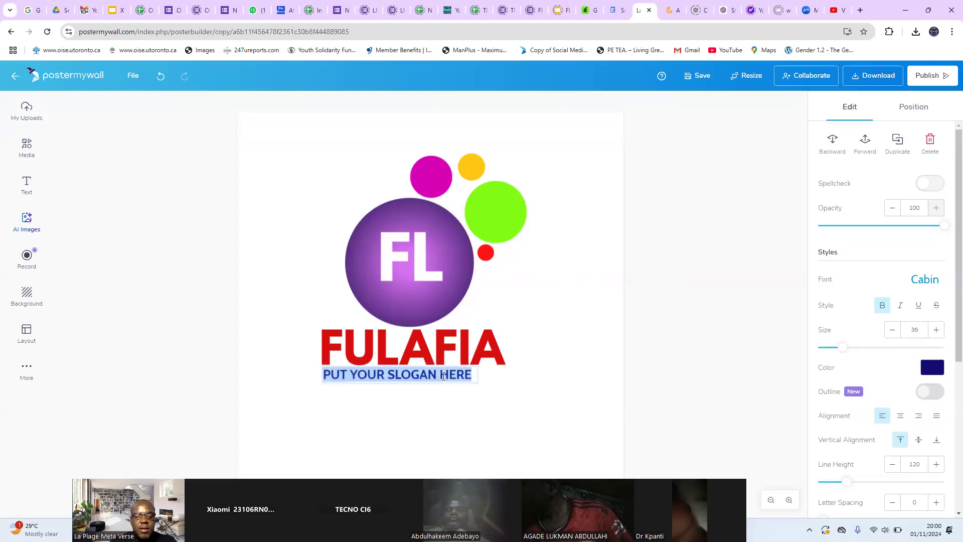
pyautogui.write('THE HO')
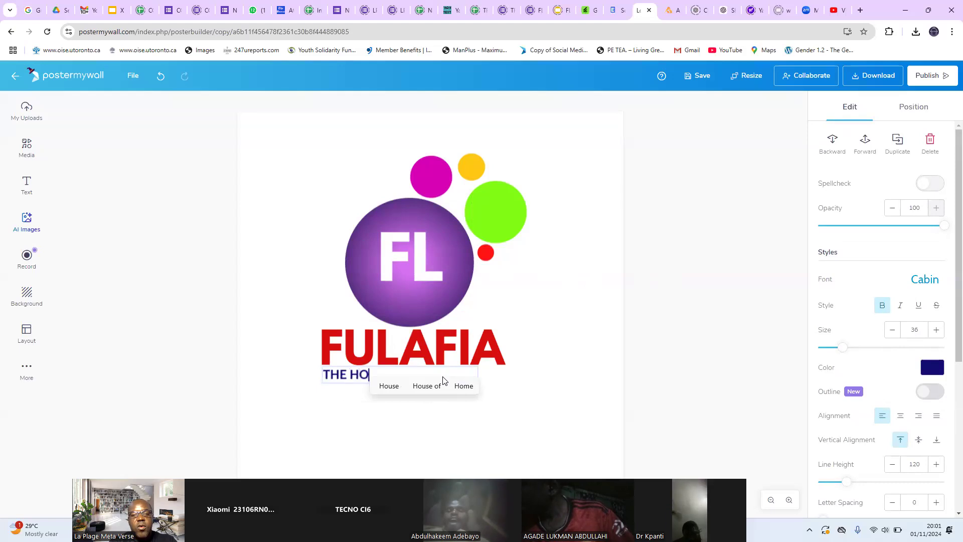
pyautogui.write('ME FOR THE BEST')
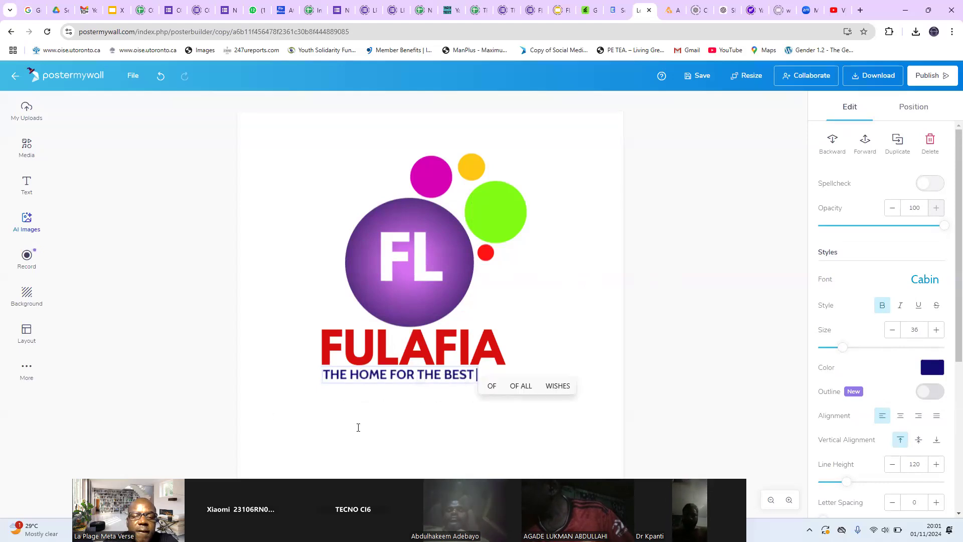
pyautogui.click(397, 412)
# Enlarge the slogan to size 44 so it spans the width of the company name
pyautogui.click(421, 381)
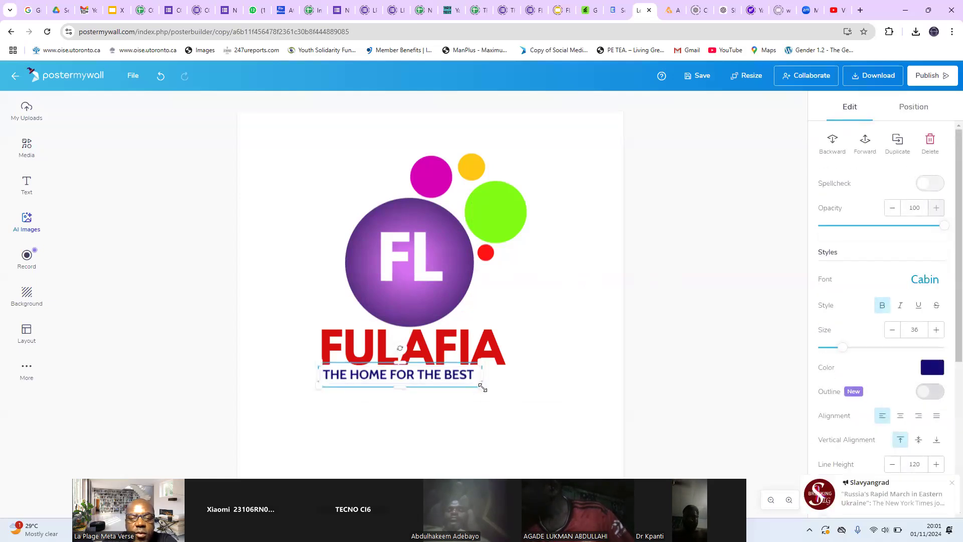
pyautogui.moveTo(489, 388); pyautogui.dragTo(508, 395)
pyautogui.click(630, 379)
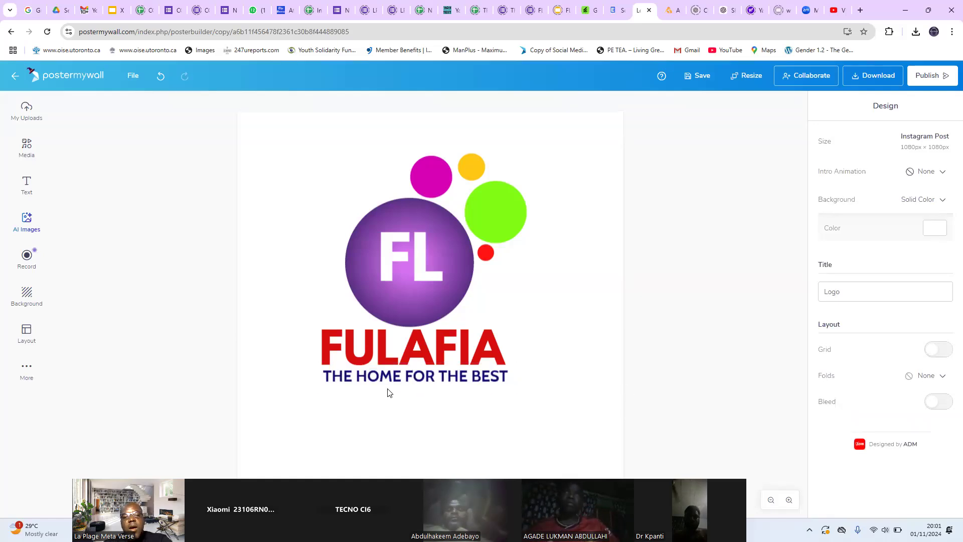
# Increase the slogan's letter spacing to 9 and scale the text down to size 25 so it fits on one line
pyautogui.click(427, 386)
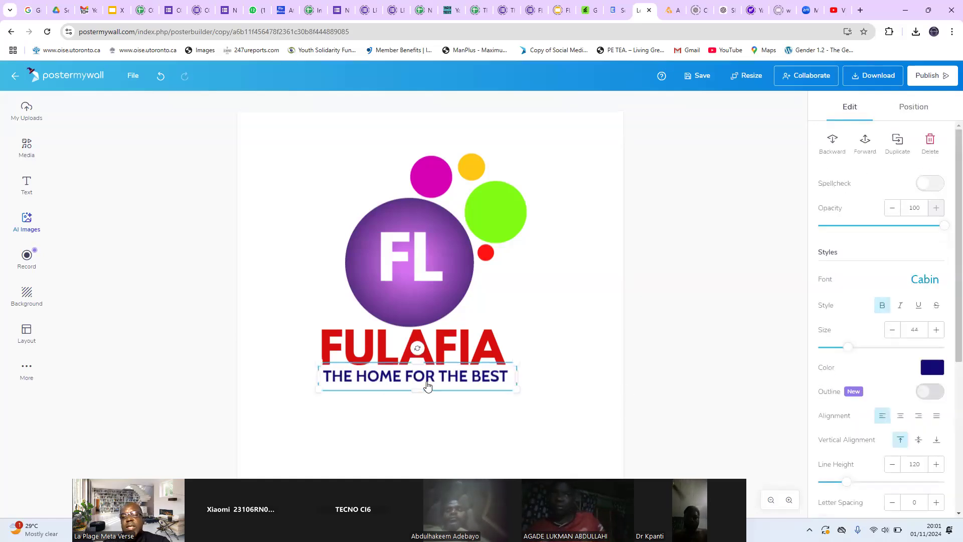
pyautogui.scroll(-4, 910, 397)
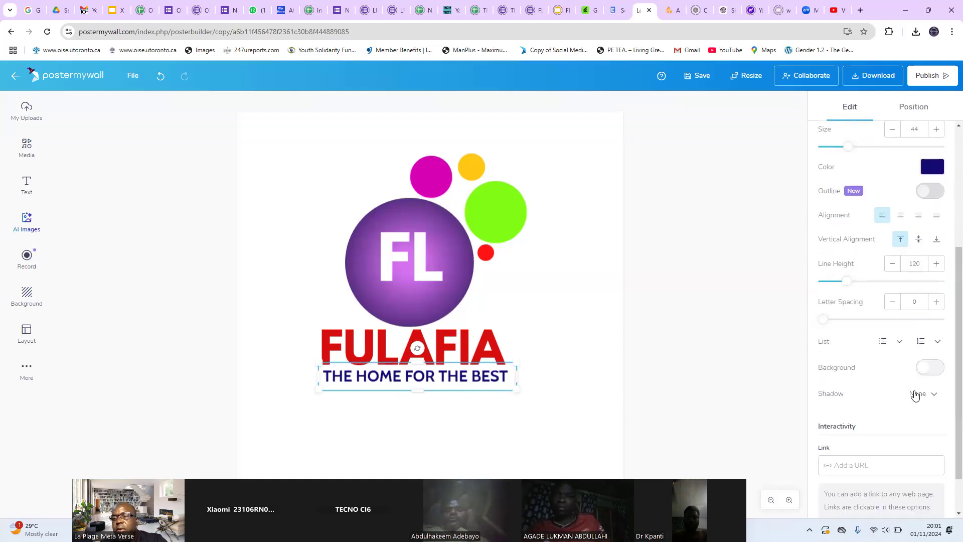
pyautogui.click(938, 305)
pyautogui.click(937, 304)
pyautogui.click(937, 304)
pyautogui.click(938, 303)
pyautogui.click(939, 304)
pyautogui.click(939, 303)
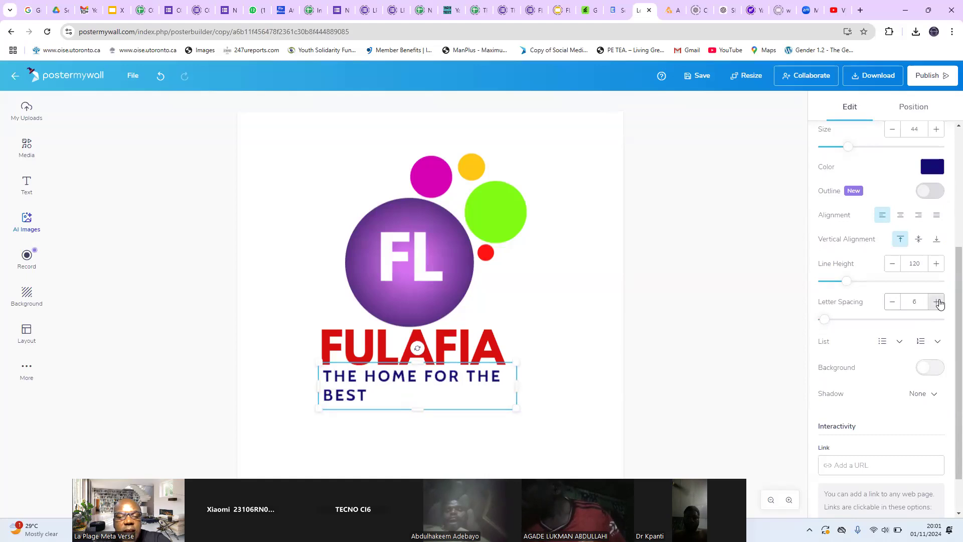
pyautogui.click(939, 303)
pyautogui.click(939, 303)
pyautogui.click(939, 302)
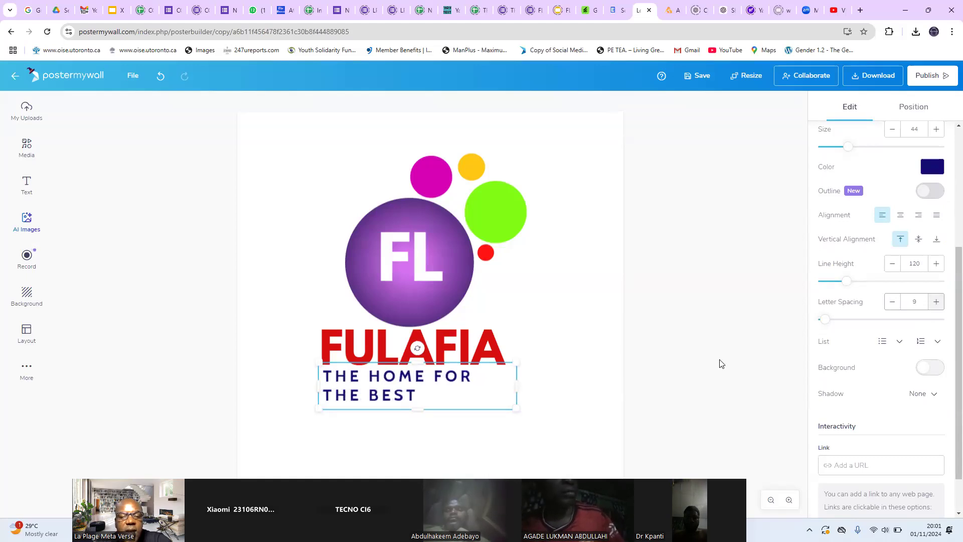
pyautogui.moveTo(517, 409); pyautogui.dragTo(508, 383)
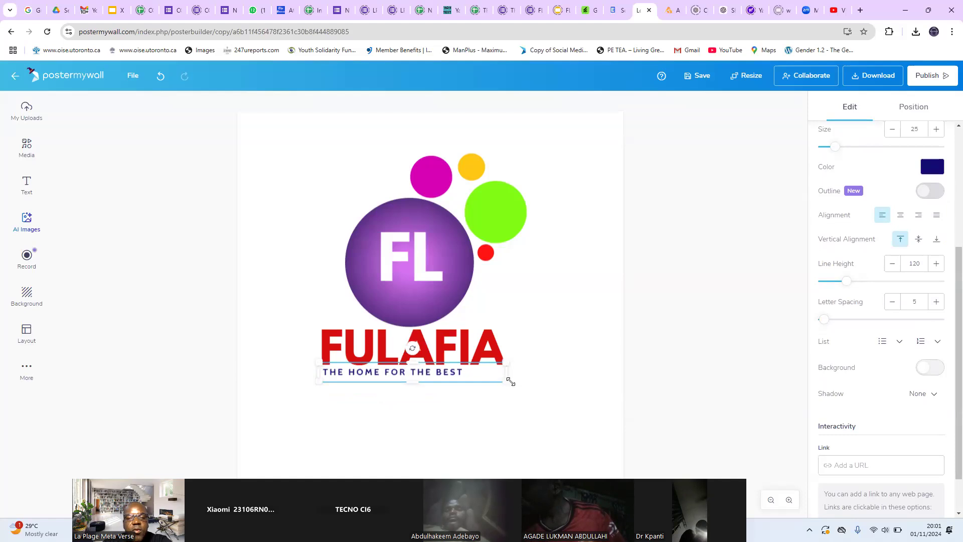
# Set the slogan's letter spacing to 10 and scale it to size 26 so both ends line up with FULAFIA
pyautogui.click(937, 303)
pyautogui.click(937, 302)
pyautogui.click(937, 302)
pyautogui.click(937, 303)
pyautogui.click(937, 302)
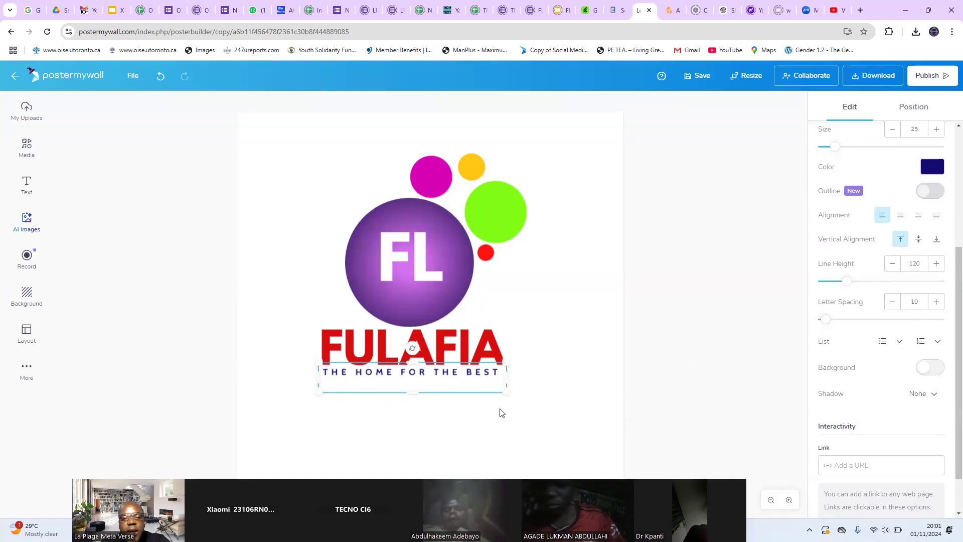
pyautogui.moveTo(505, 393); pyautogui.dragTo(515, 396)
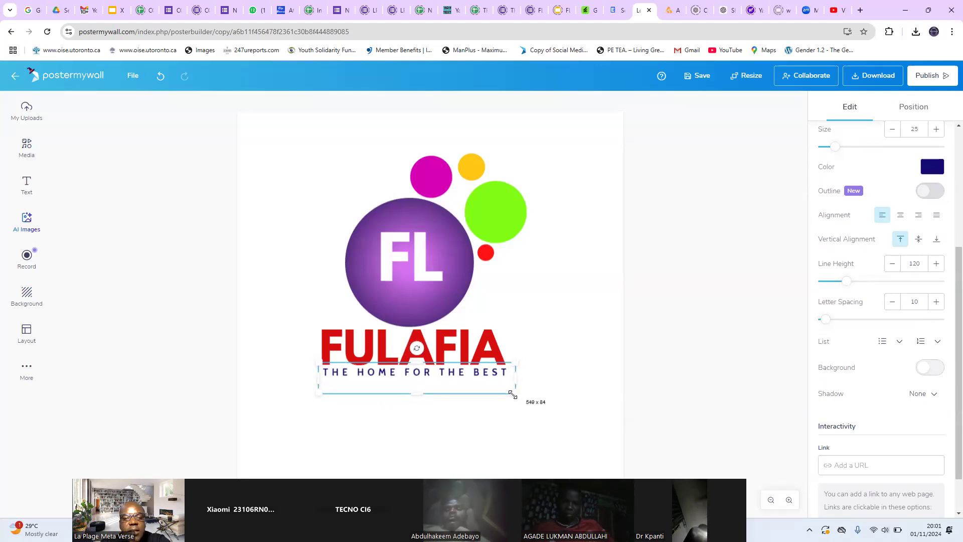
pyautogui.click(580, 317)
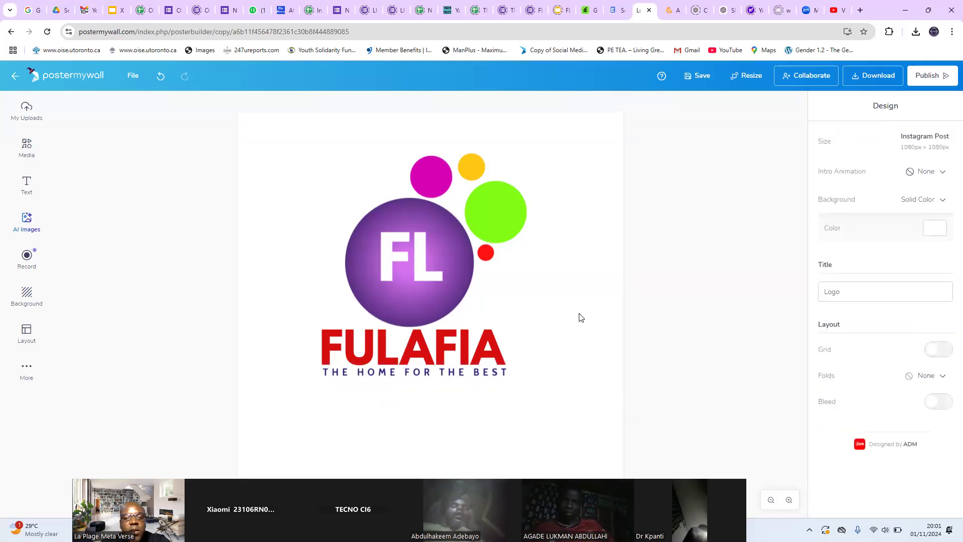
pyautogui.click(396, 382)
pyautogui.moveTo(318, 392); pyautogui.dragTo(313, 391)
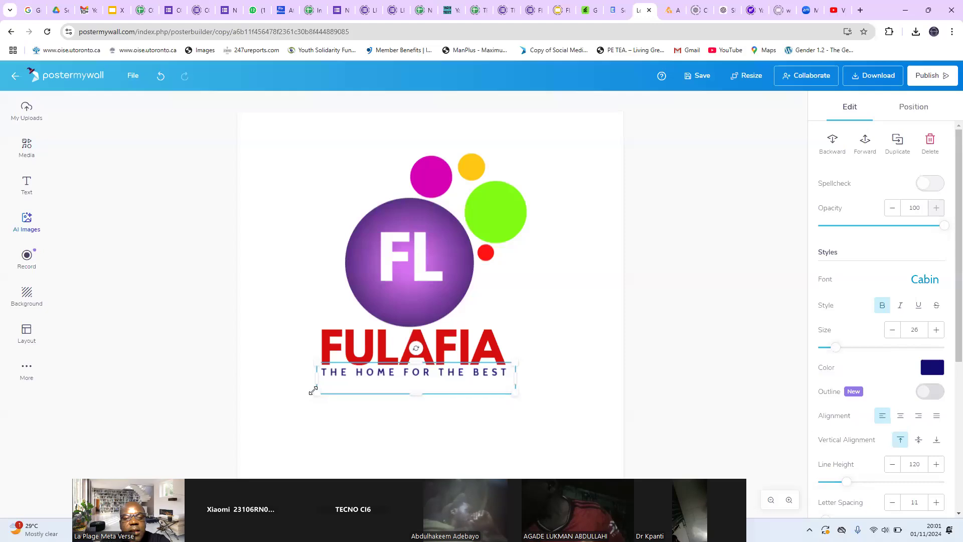
pyautogui.click(678, 324)
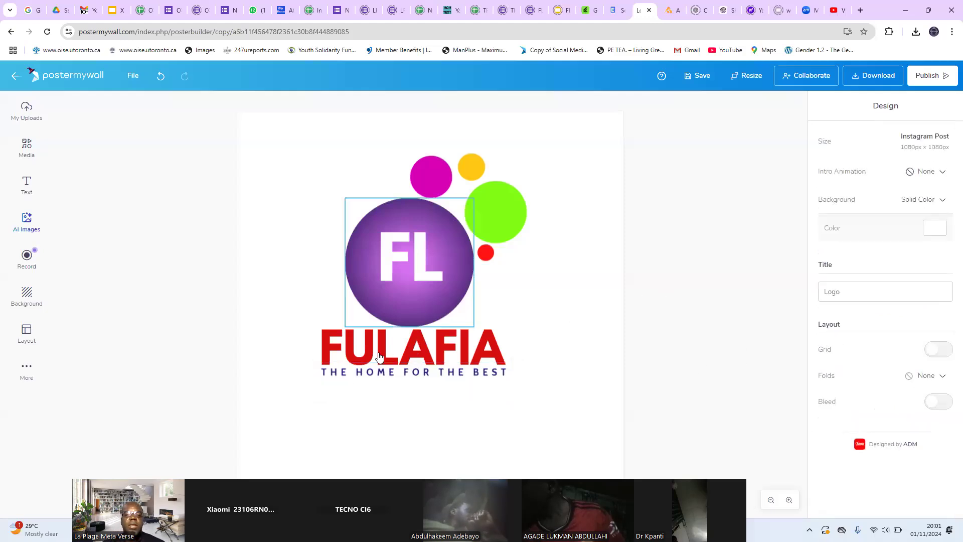
# Recolor the large purple circle by changing its first gradient color to the dark blue preset and darkening it to navy
pyautogui.click(460, 303)
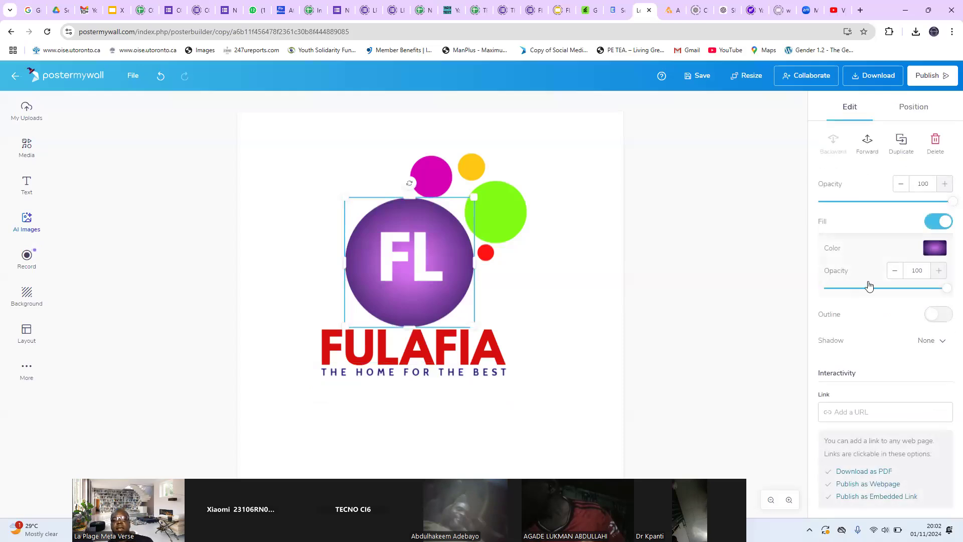
pyautogui.click(936, 248)
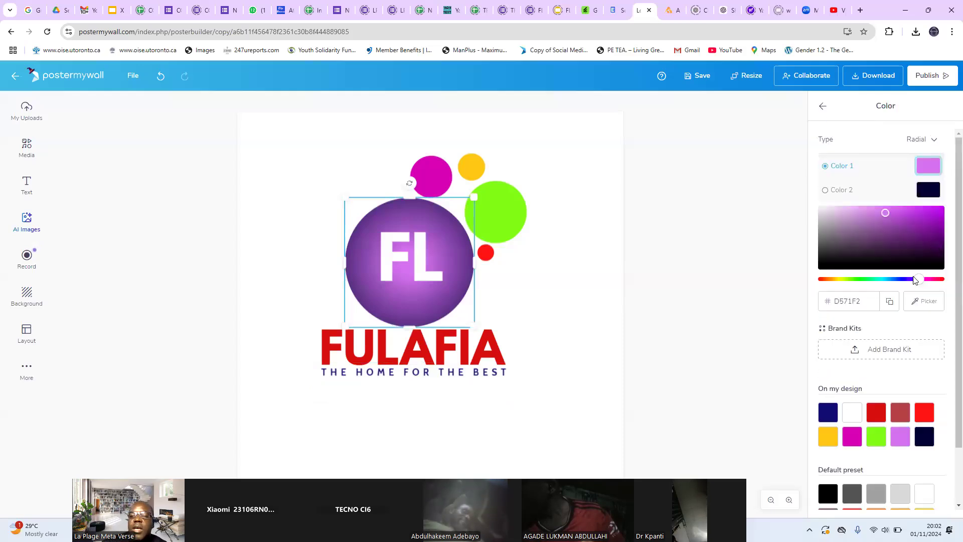
pyautogui.scroll(-3, 872, 397)
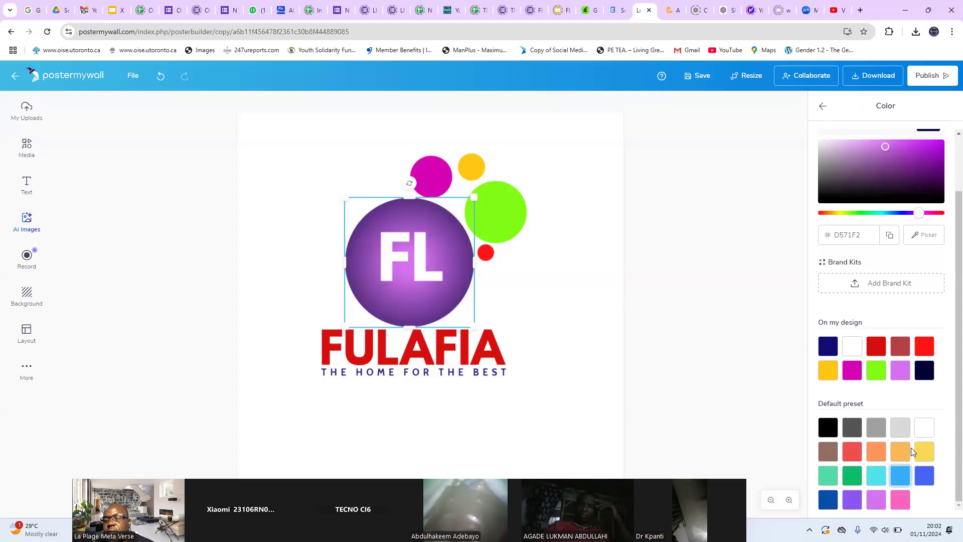
pyautogui.click(829, 499)
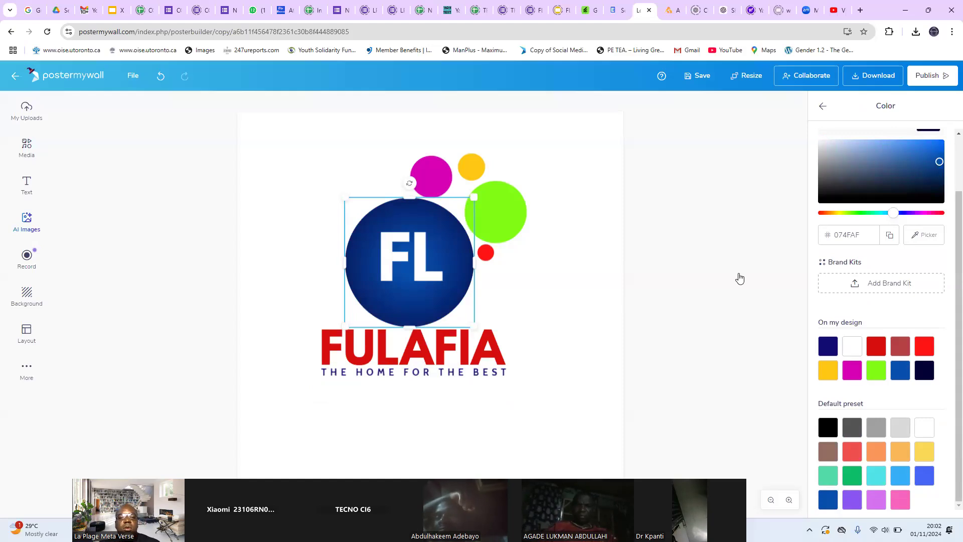
pyautogui.click(695, 355)
# Enlarge the FL initials to size 219 and recenter them inside the large circle
pyautogui.click(416, 265)
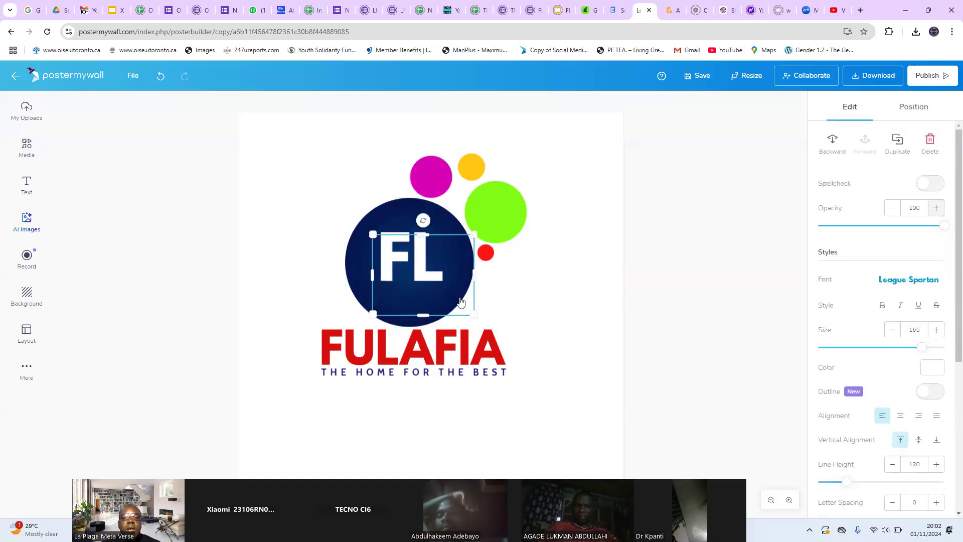
pyautogui.moveTo(473, 316); pyautogui.dragTo(503, 341)
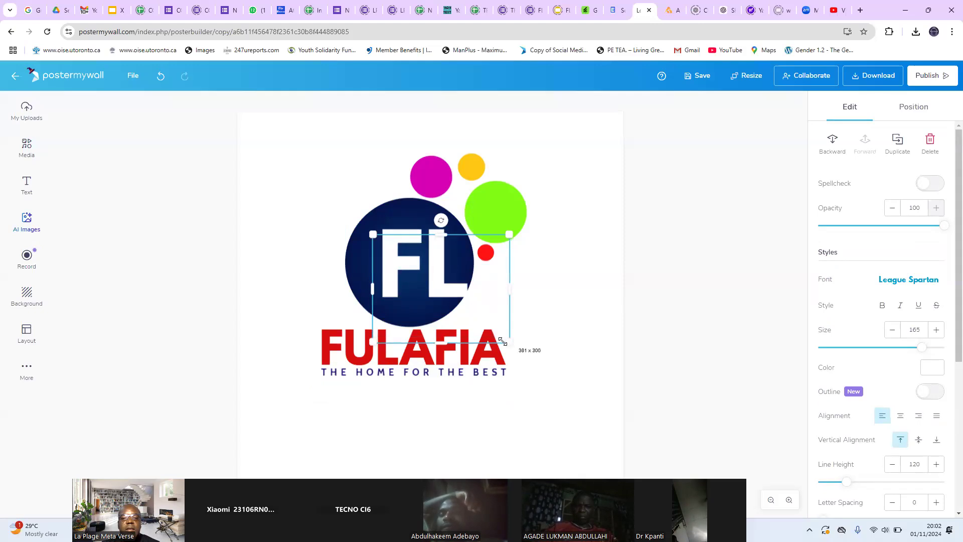
pyautogui.moveTo(439, 282); pyautogui.dragTo(430, 275)
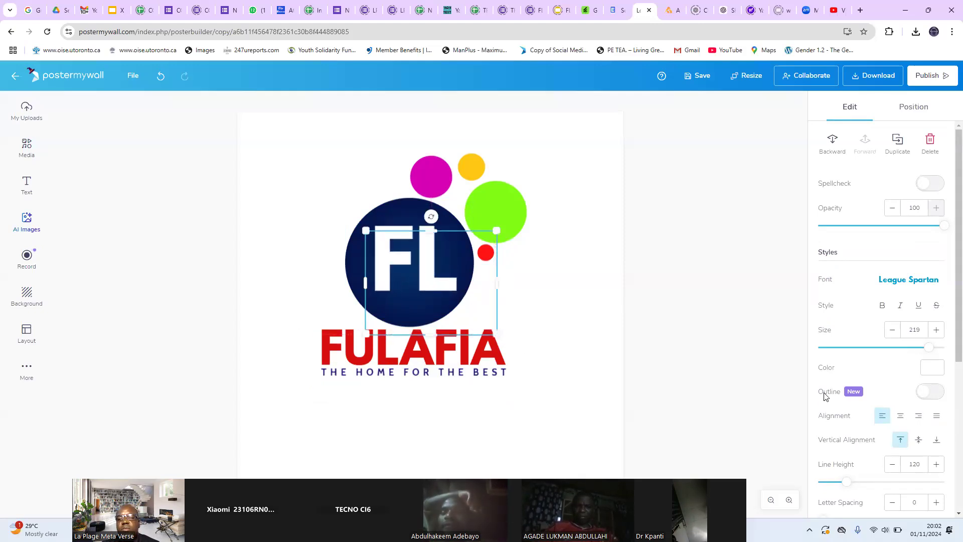
# Recolor the FL initials with the design's bright red, FF1414
pyautogui.click(928, 370)
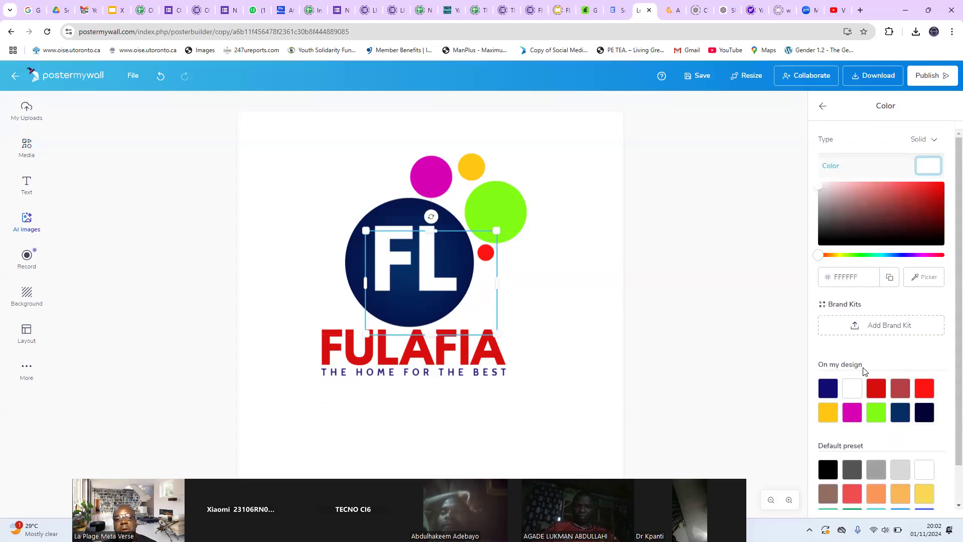
pyautogui.click(926, 389)
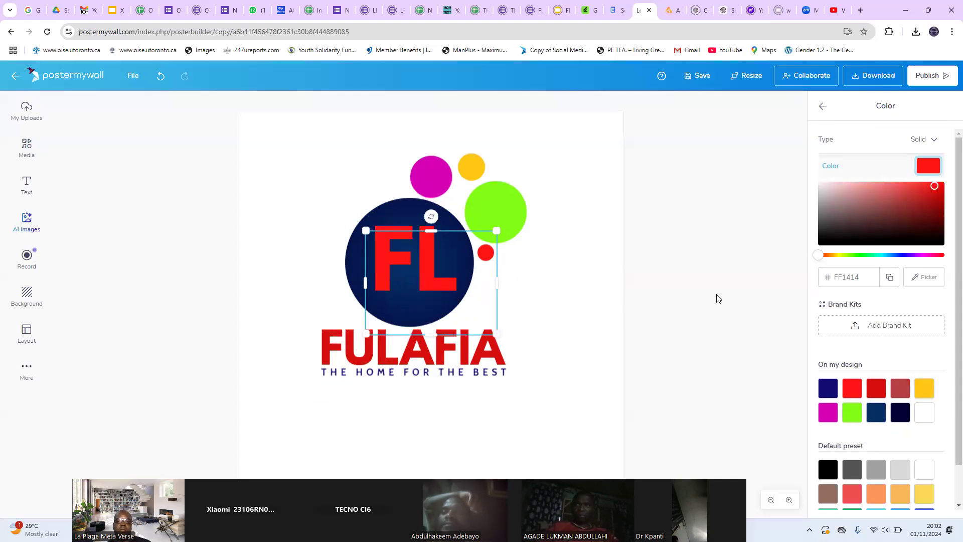
pyautogui.click(739, 318)
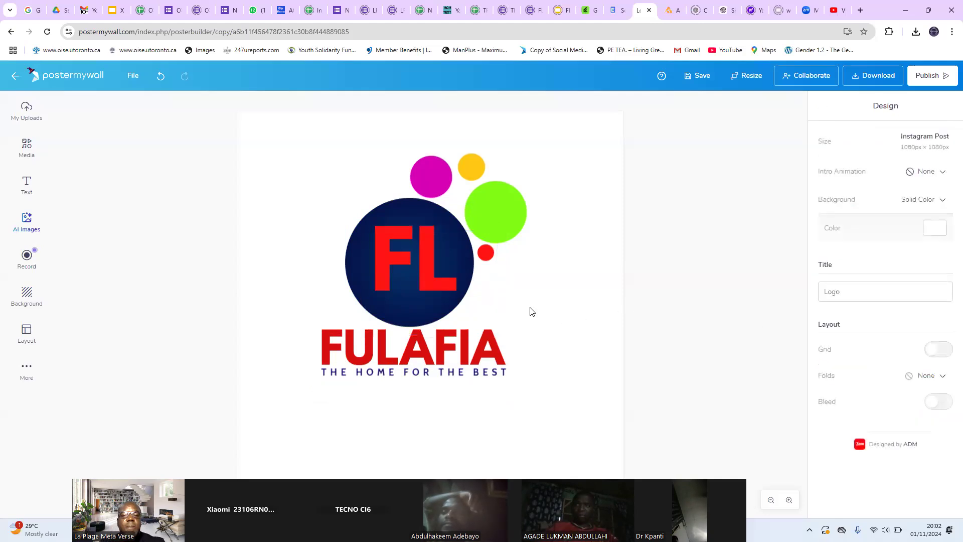
# Duplicate the red FL initials and place the copy beside the circle on its right
pyautogui.click(392, 267)
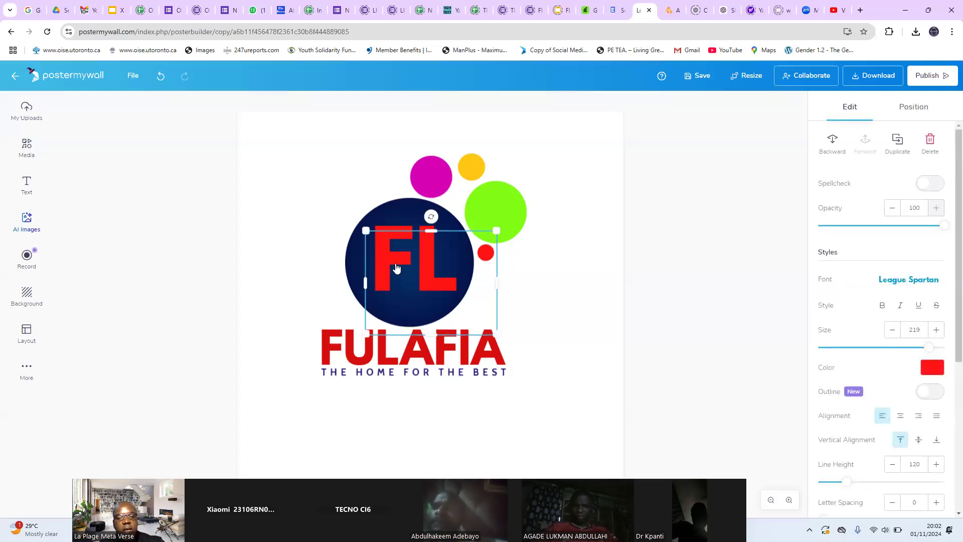
pyautogui.moveTo(397, 270); pyautogui.dragTo(424, 292)
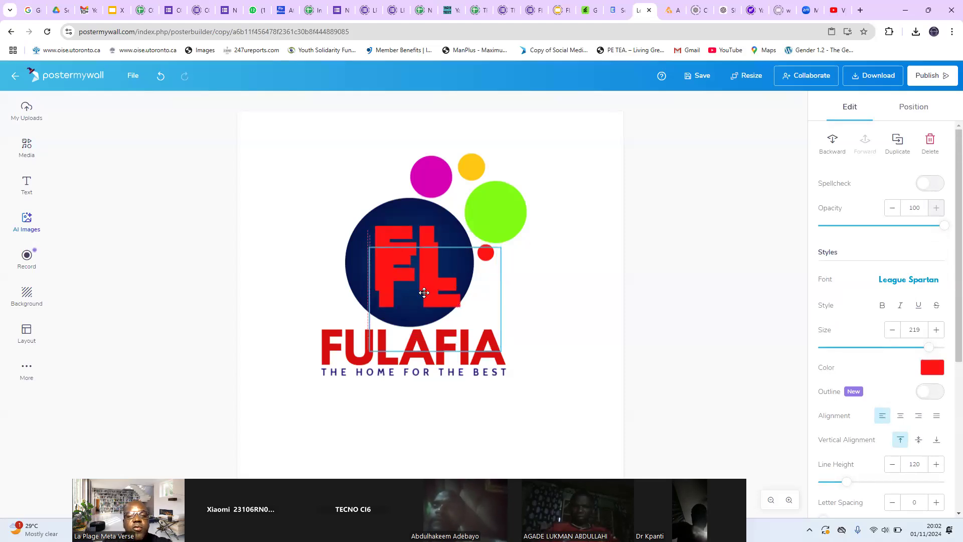
pyautogui.moveTo(486, 302); pyautogui.dragTo(487, 308)
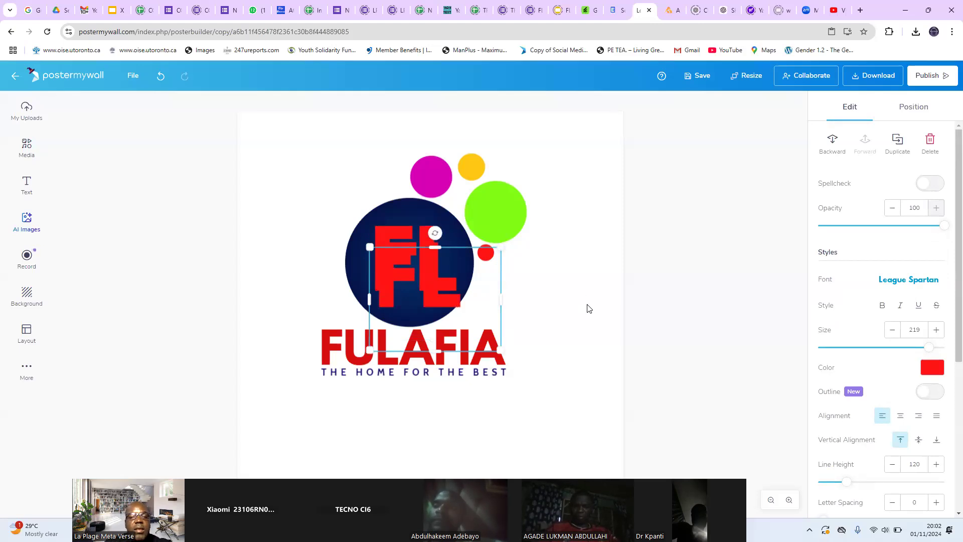
pyautogui.moveTo(444, 298); pyautogui.dragTo(584, 317)
# Recolor the original FL initials inside the circle white, FFFFFF
pyautogui.click(431, 287)
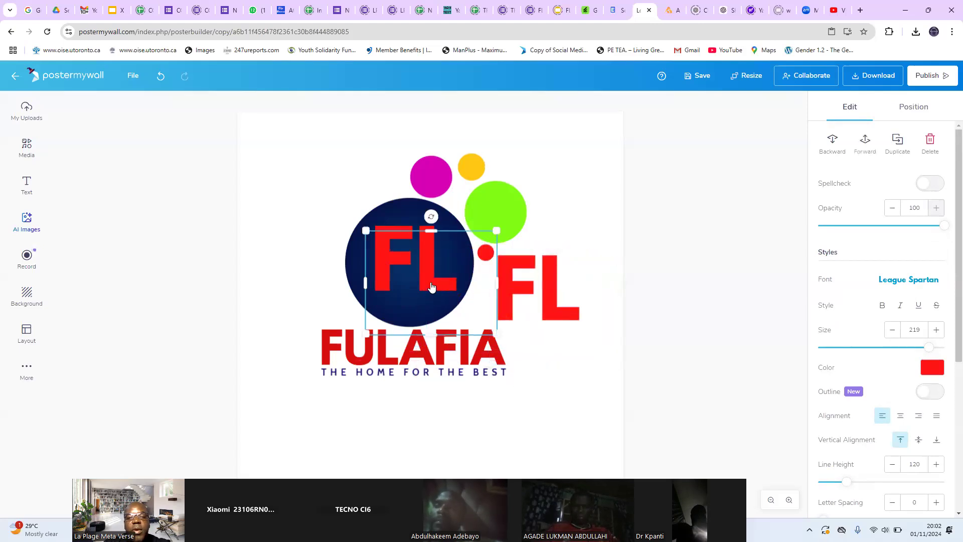
pyautogui.click(933, 368)
pyautogui.click(925, 413)
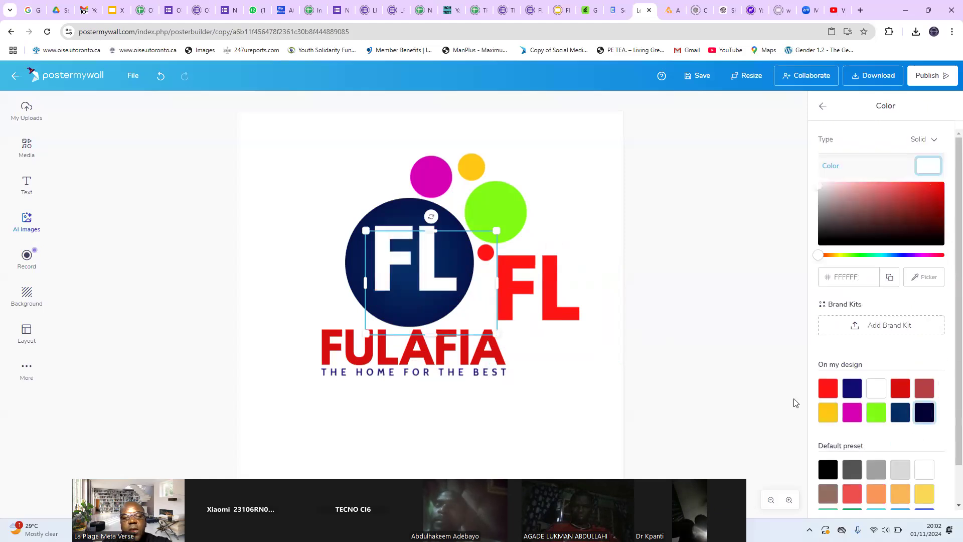
# Shrink the red FL copy slightly and lay it over the white initials so a thin white edge shows around it
pyautogui.click(561, 320)
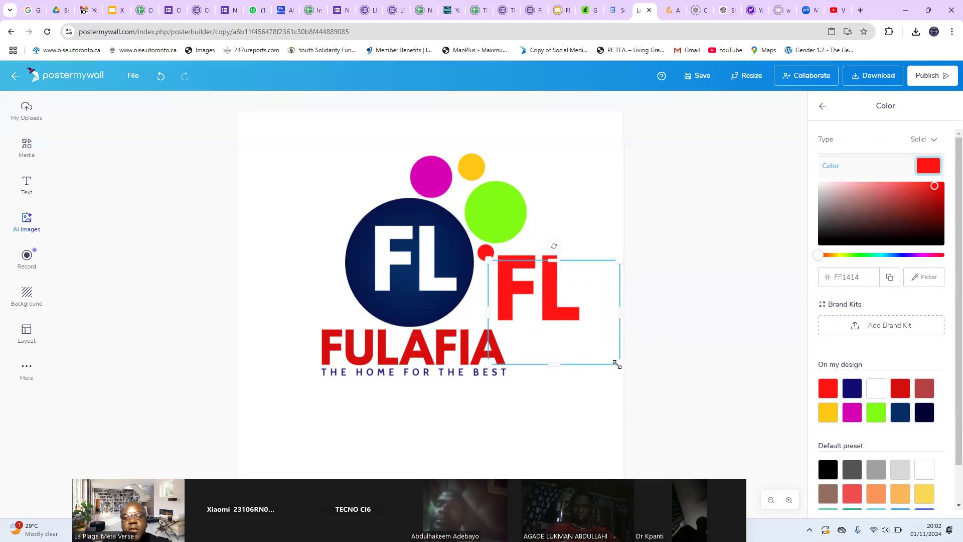
pyautogui.moveTo(618, 362); pyautogui.dragTo(614, 362)
pyautogui.moveTo(553, 311); pyautogui.dragTo(431, 284)
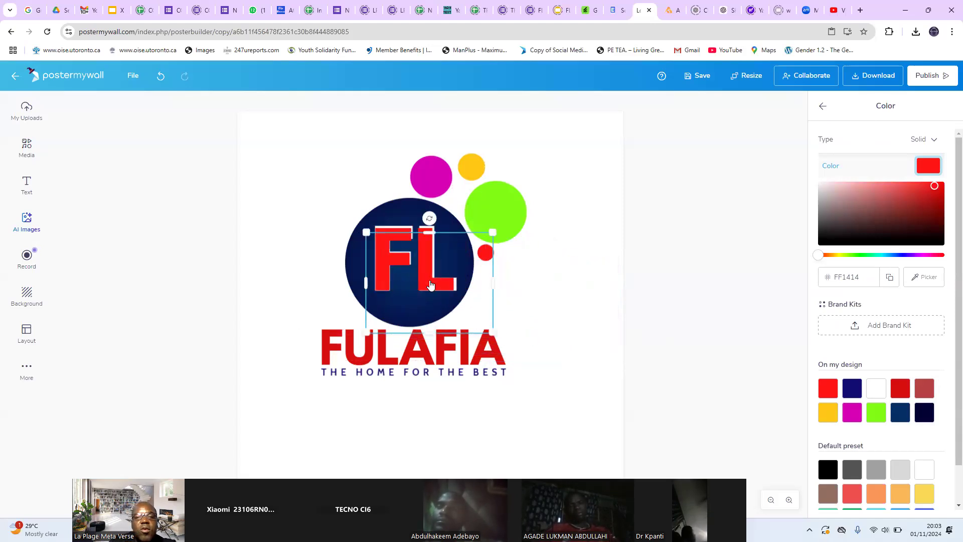
pyautogui.press('Right')
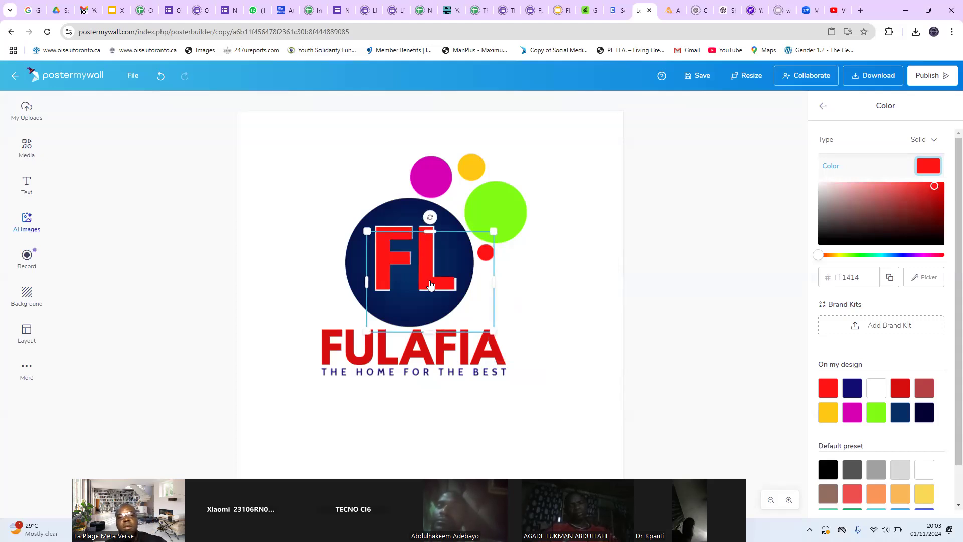
pyautogui.click(683, 308)
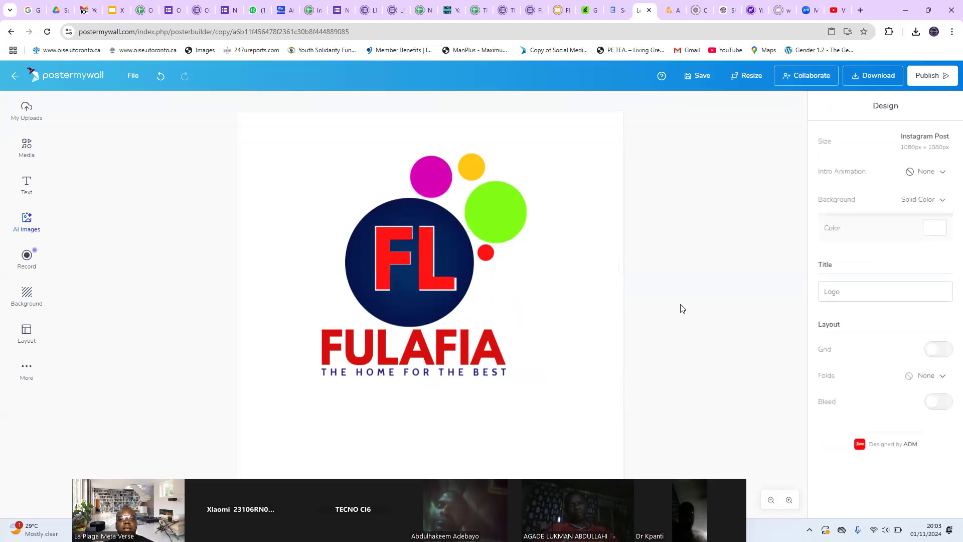
# Recolor the magenta circle above the navy circle with the dark gray default preset
pyautogui.click(437, 177)
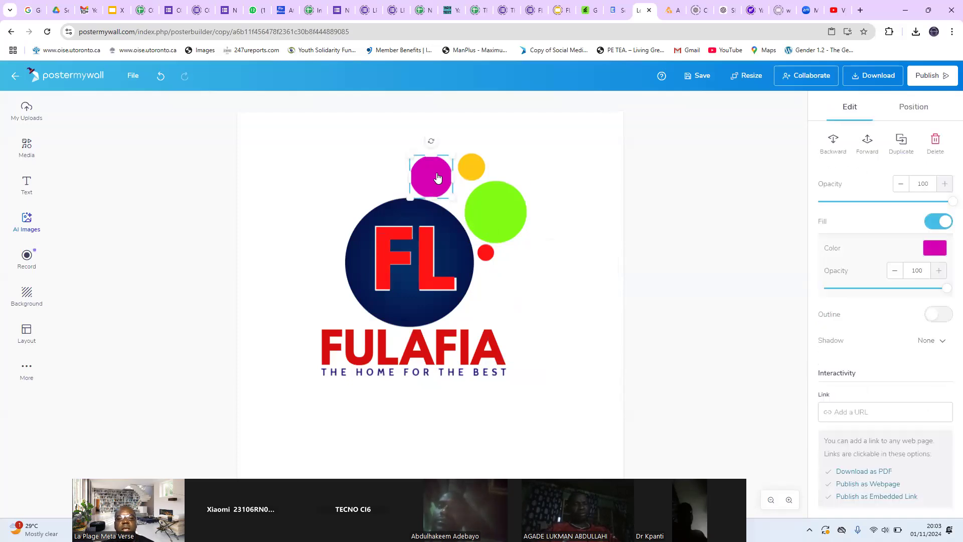
pyautogui.click(935, 250)
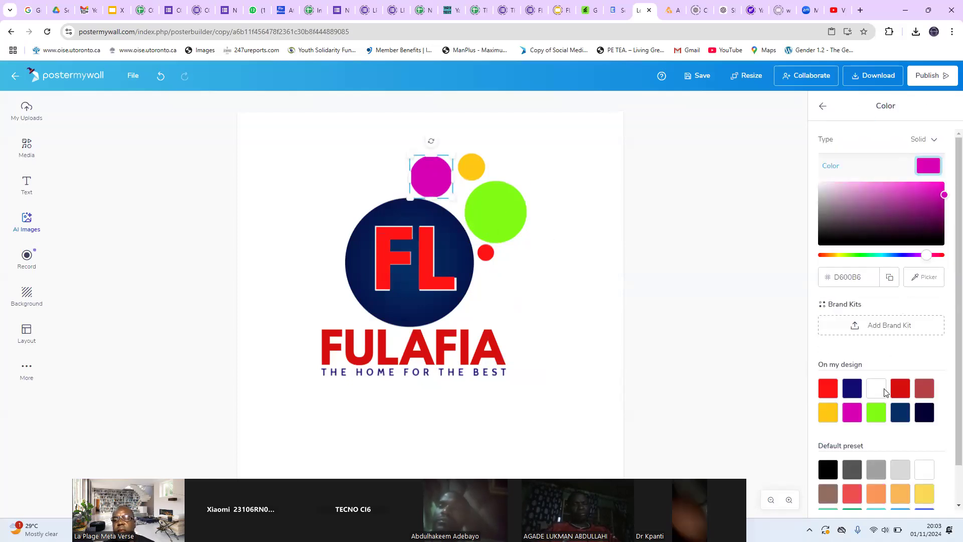
pyautogui.click(852, 474)
pyautogui.click(634, 245)
# Recolor the small orange-yellow circle at the logo's top with the pink default preset
pyautogui.click(471, 166)
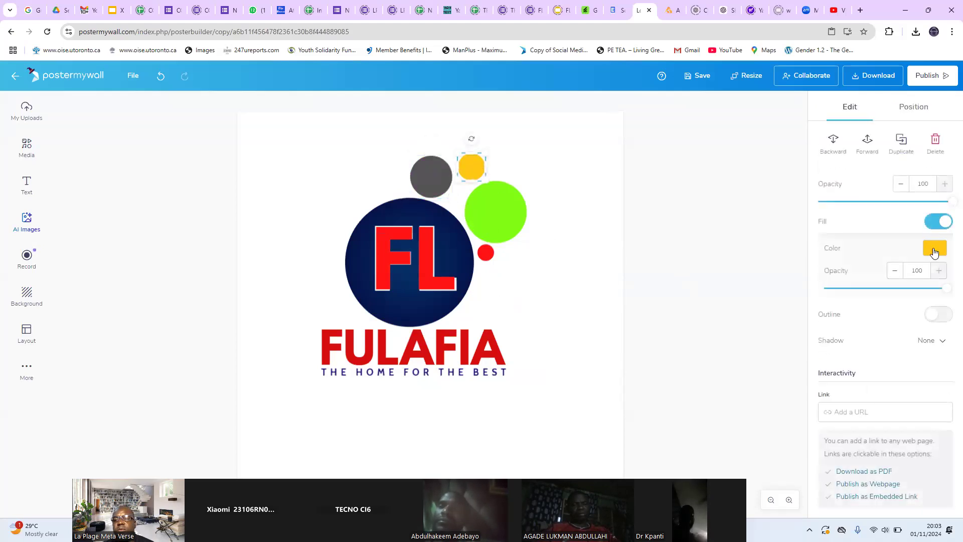
pyautogui.click(934, 251)
pyautogui.scroll(-1, 871, 424)
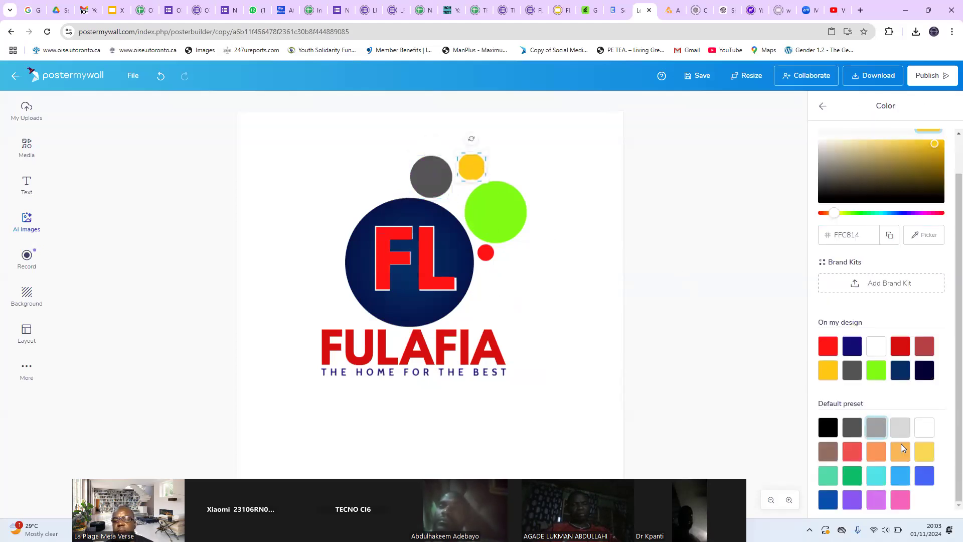
pyautogui.click(901, 502)
pyautogui.click(693, 325)
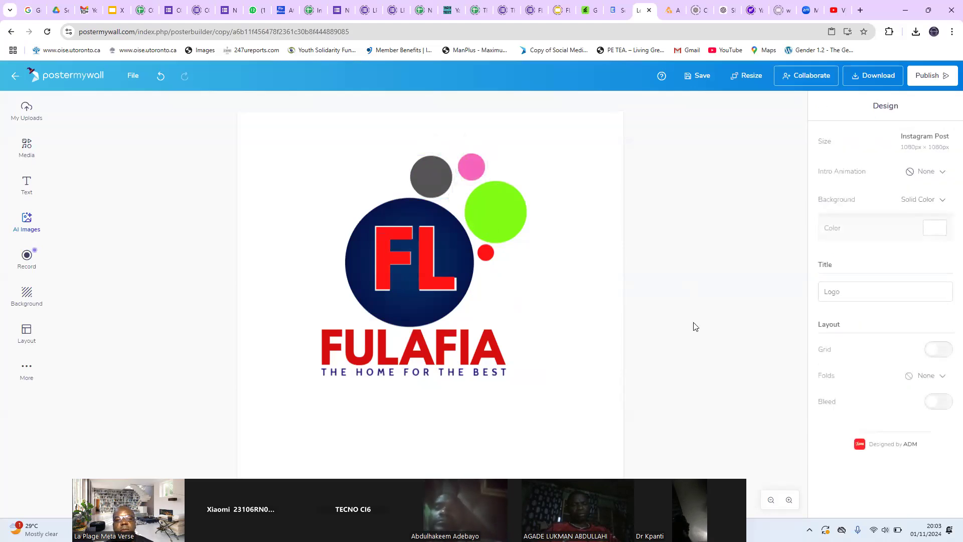
# Recolor the large lime green circle with the yellow default preset
pyautogui.click(526, 226)
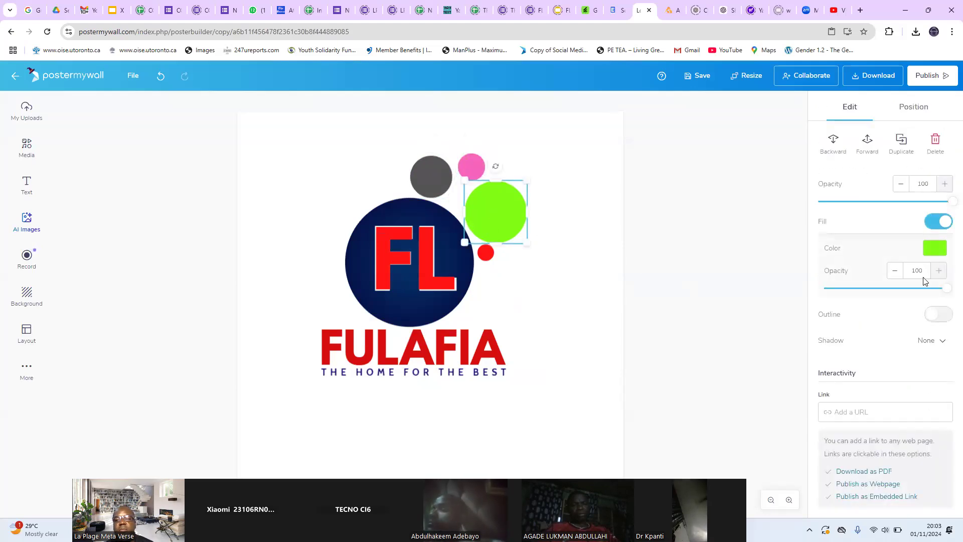
pyautogui.click(935, 250)
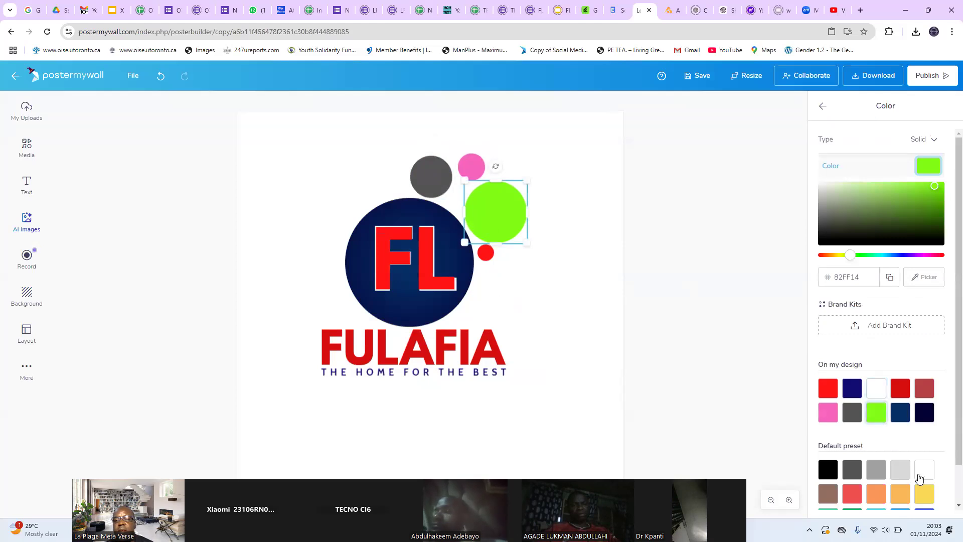
pyautogui.click(929, 499)
pyautogui.click(705, 306)
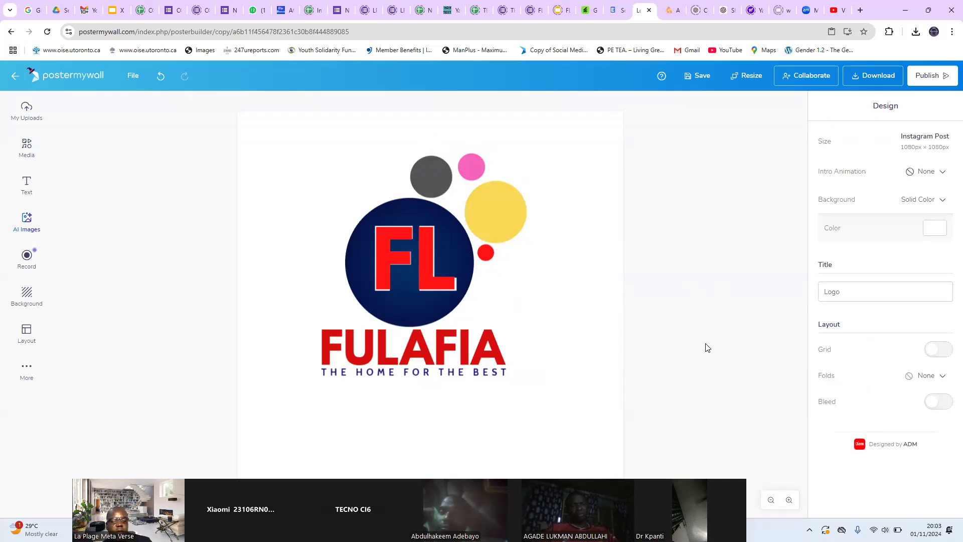
# Enlarge all logo elements together to nearly fill the page and shift them slightly left to center them
pyautogui.hotkey('ctrl', 'a')
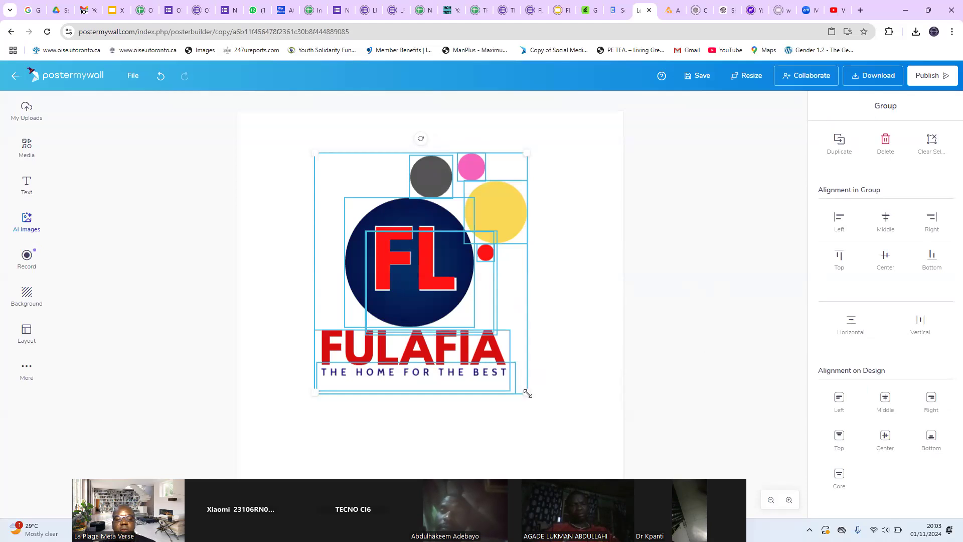
pyautogui.moveTo(527, 393); pyautogui.dragTo(619, 496)
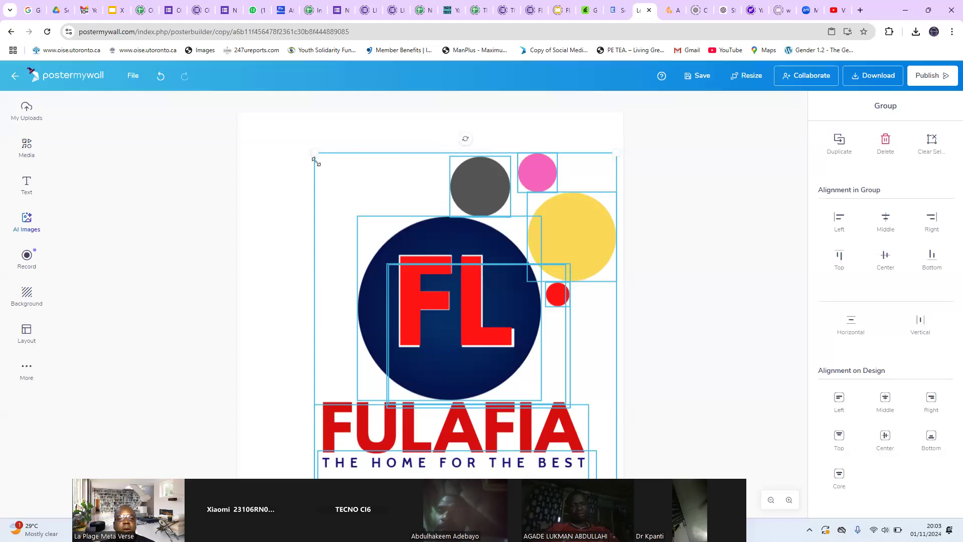
pyautogui.moveTo(315, 152); pyautogui.dragTo(283, 130)
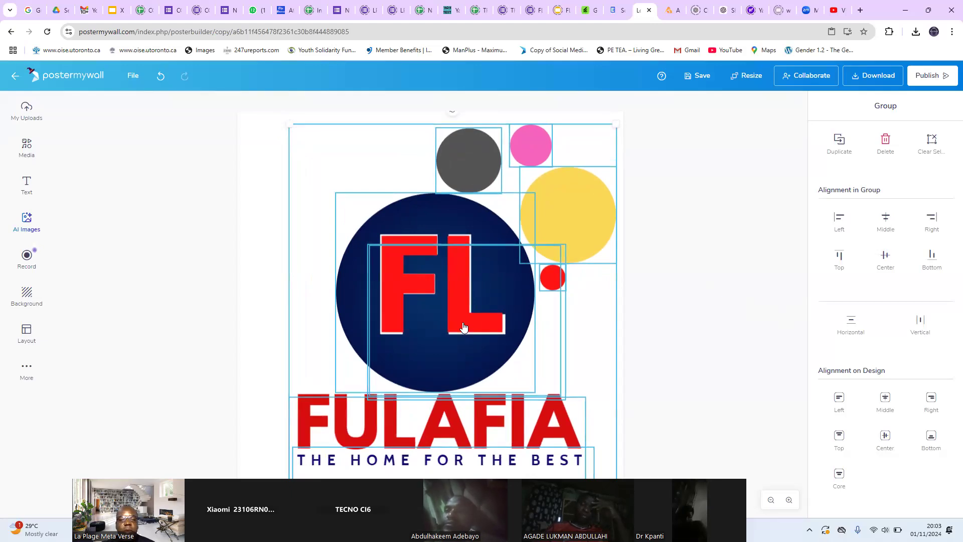
pyautogui.moveTo(460, 323); pyautogui.dragTo(446, 323)
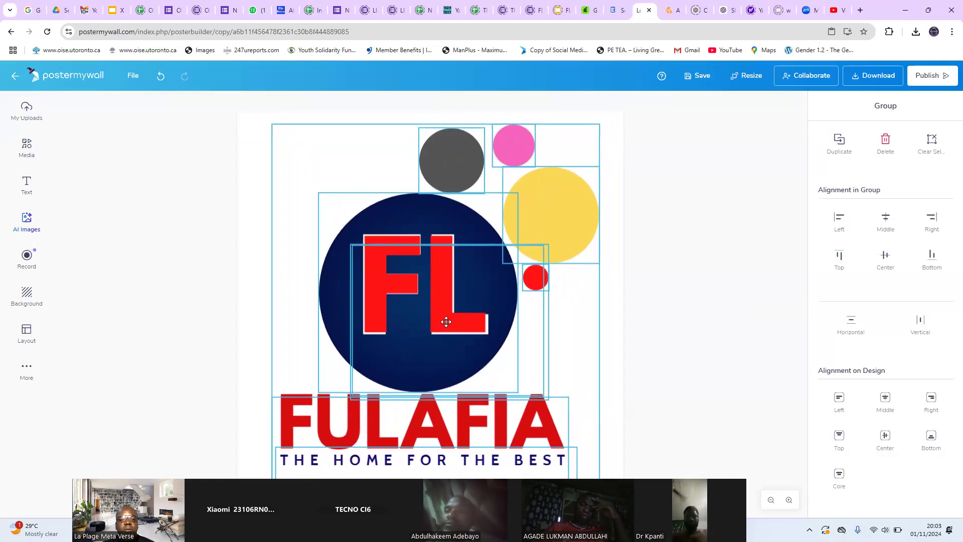
pyautogui.click(690, 314)
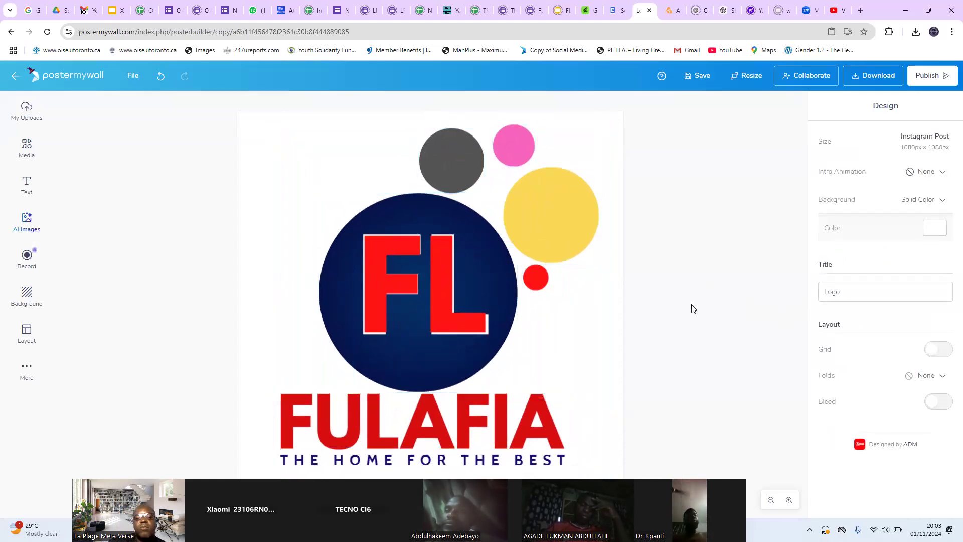
# Download the design as a JPEG image named Logo to the Desktop folder and close the download dialog
pyautogui.click(877, 75)
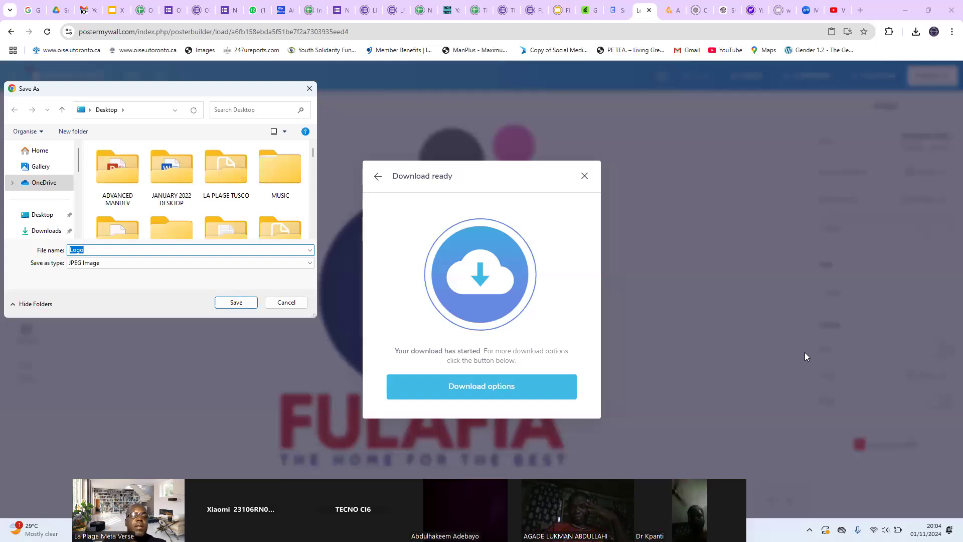
pyautogui.click(225, 304)
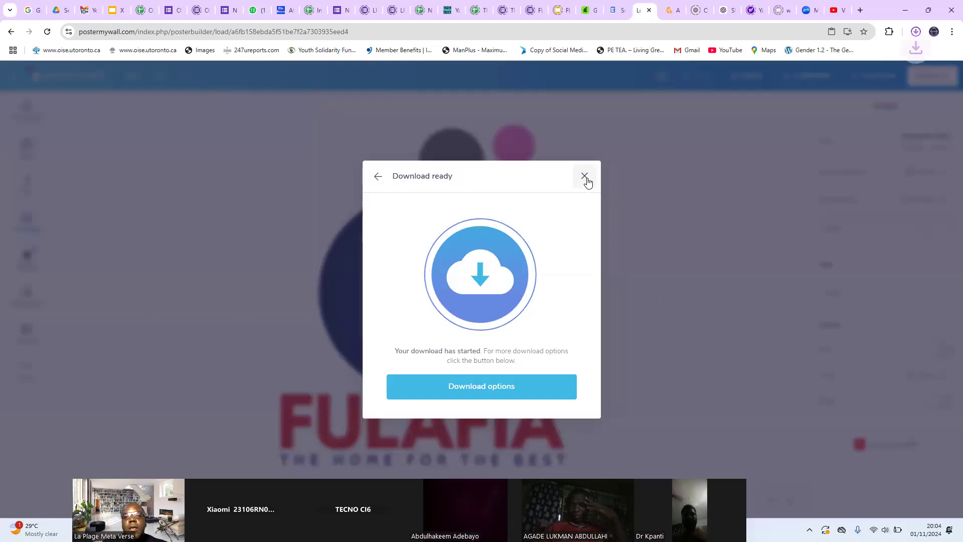
pyautogui.click(586, 177)
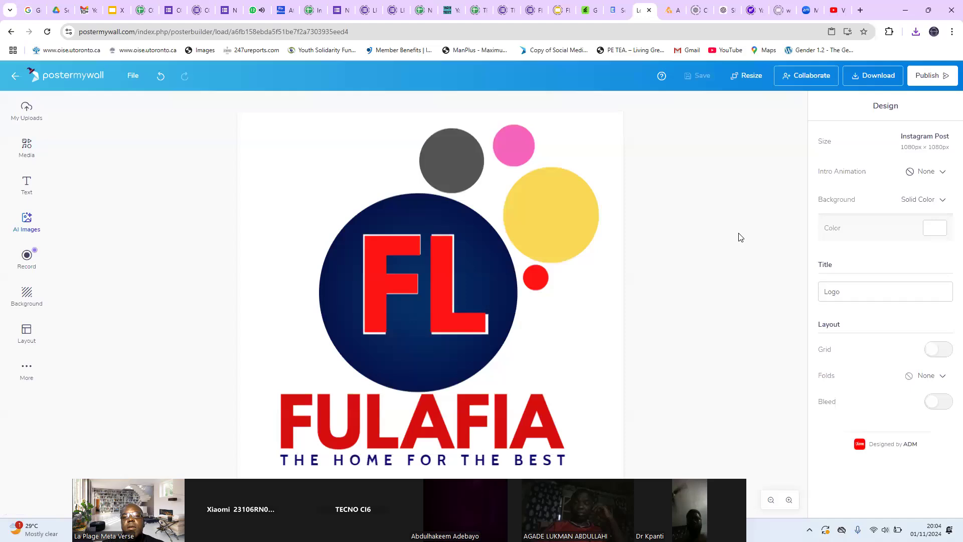
# Switch to the Windows desktop and open the downloaded Logo image in the photo viewer
pyautogui.click(906, 15)
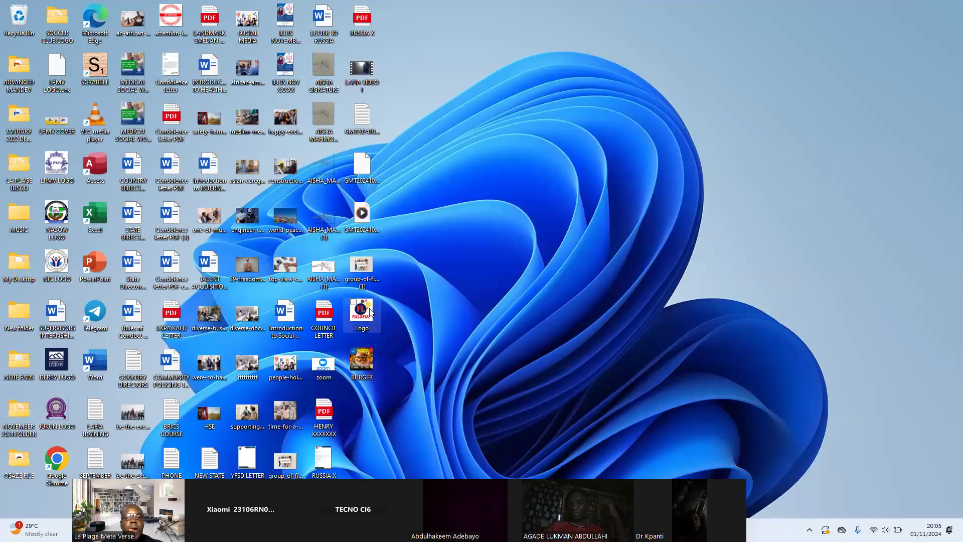
pyautogui.doubleClick(371, 312)
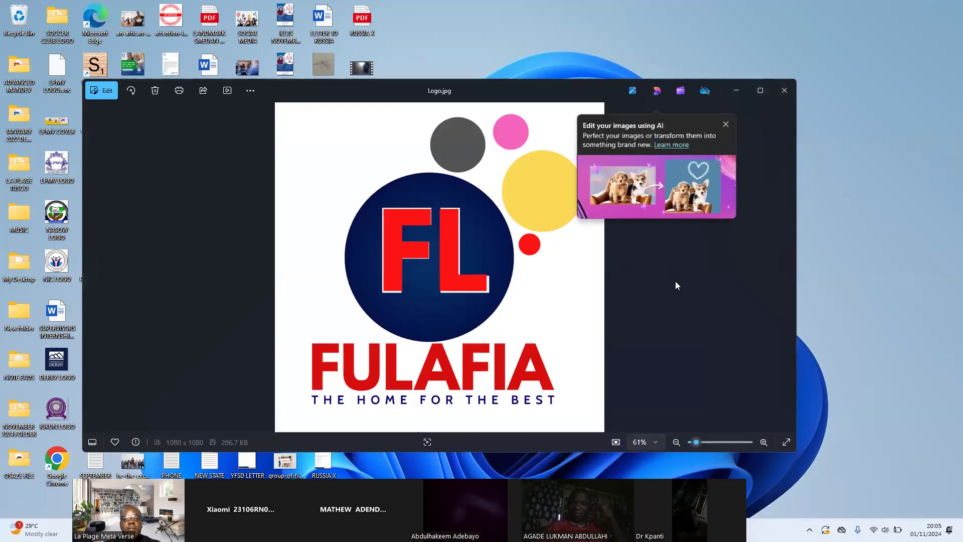
# Dismiss the AI editing tip and minimize the Logo.jpg image preview to clear the desktop
pyautogui.click(725, 126)
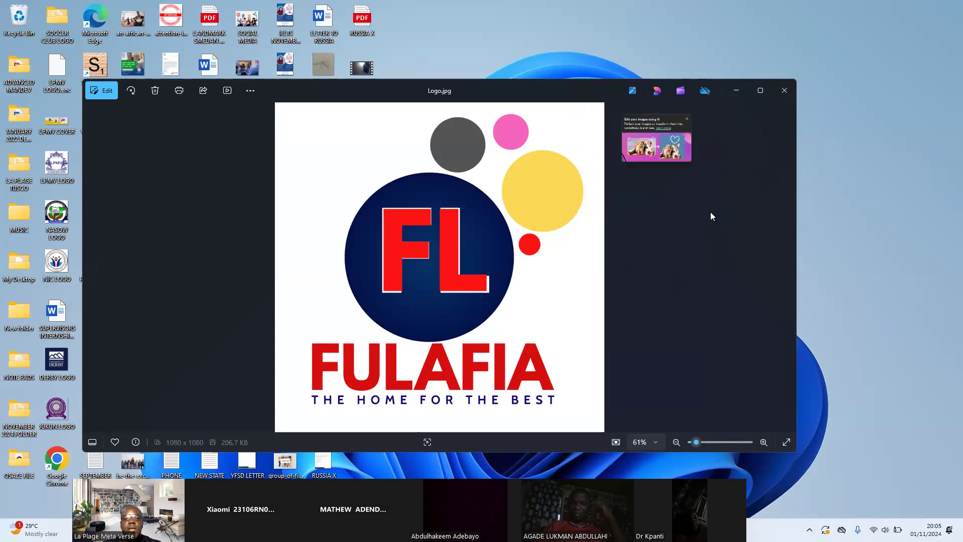
pyautogui.click(738, 93)
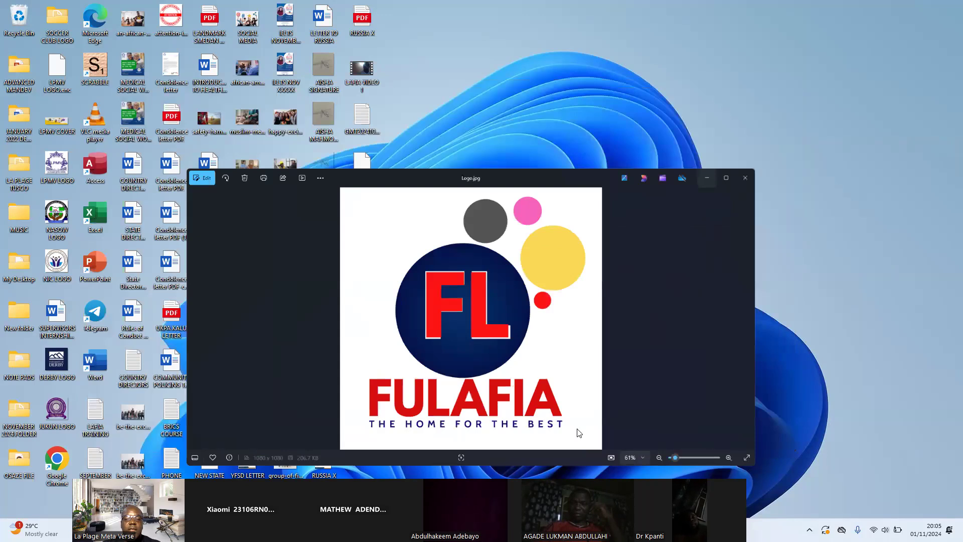
pyautogui.hotkey('alt', 'F4')
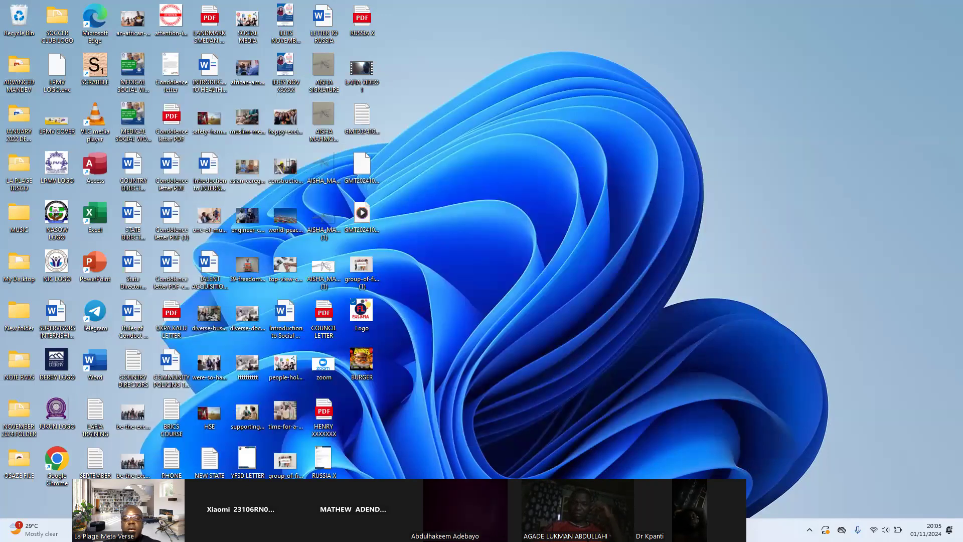
pyautogui.hotkey('alt', 's')
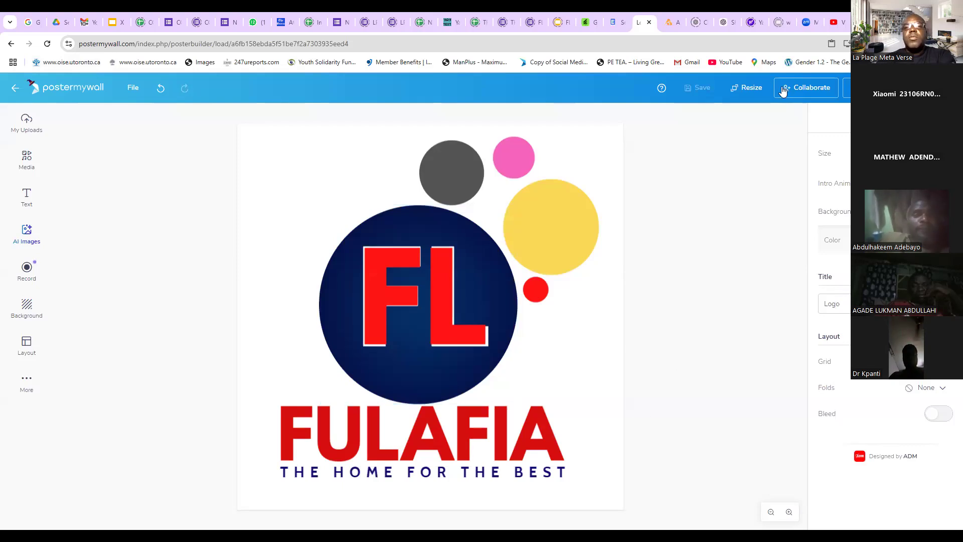
# Close the PosterMyWall logo page in the browser and switch to the Google Drive home page
pyautogui.click(649, 22)
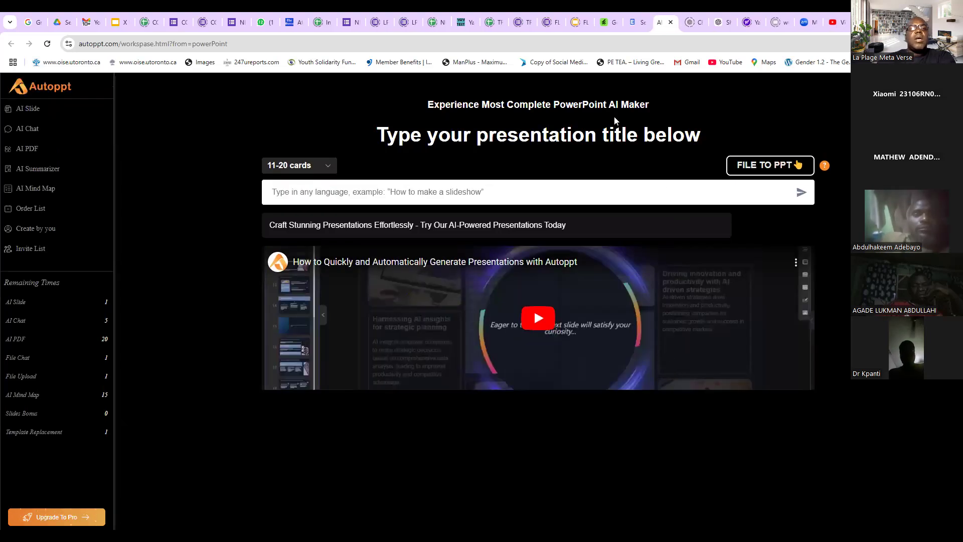
pyautogui.click(60, 27)
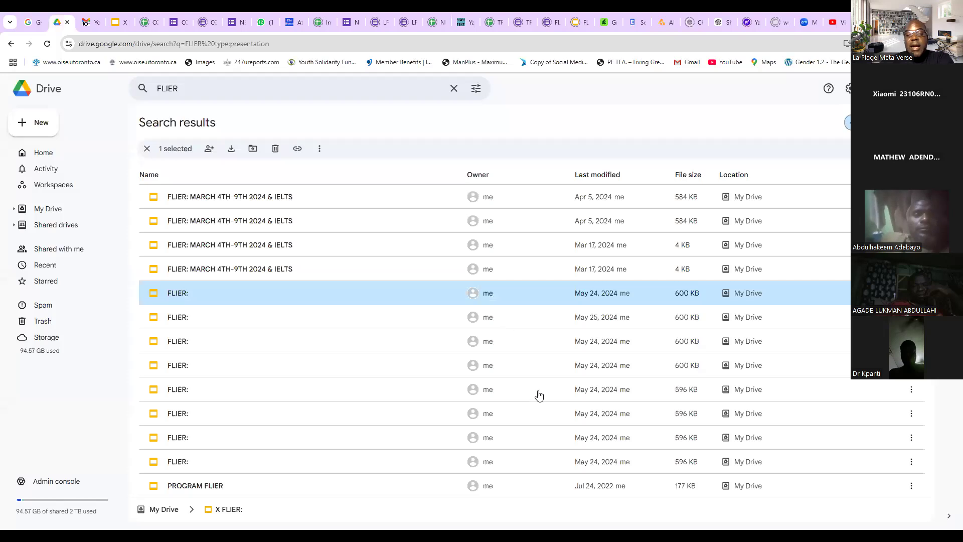
pyautogui.click(44, 154)
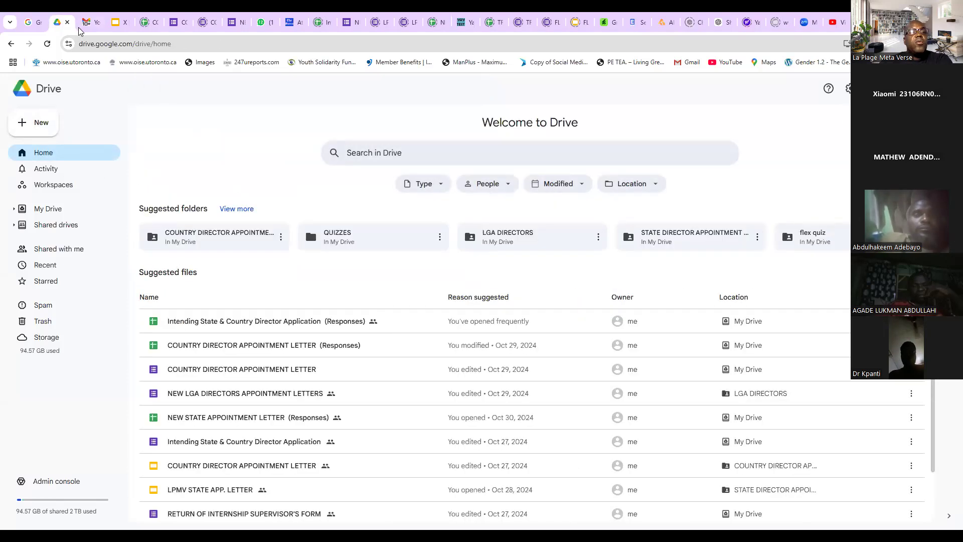
# Switch to Gmail, dismiss the mobile notifications prompt and return to the inbox
pyautogui.click(86, 28)
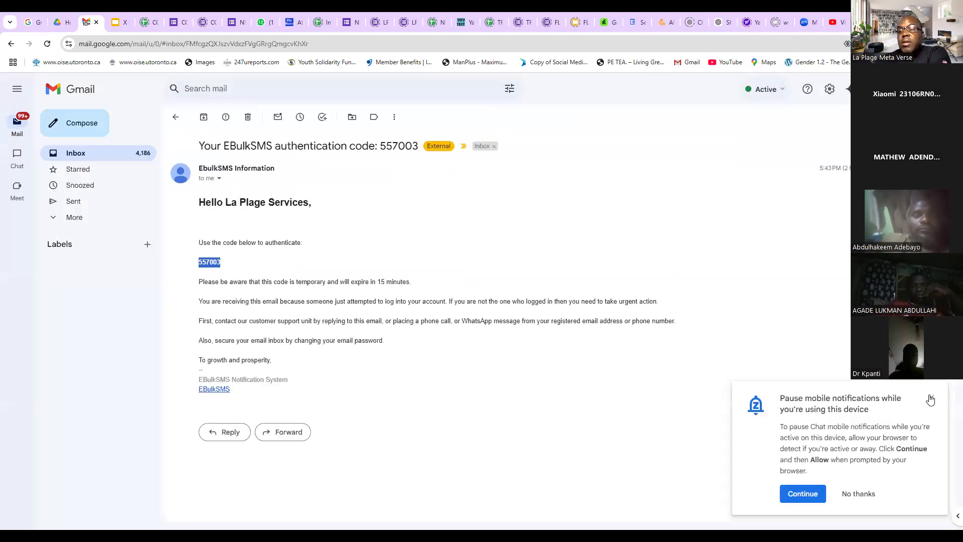
pyautogui.click(933, 399)
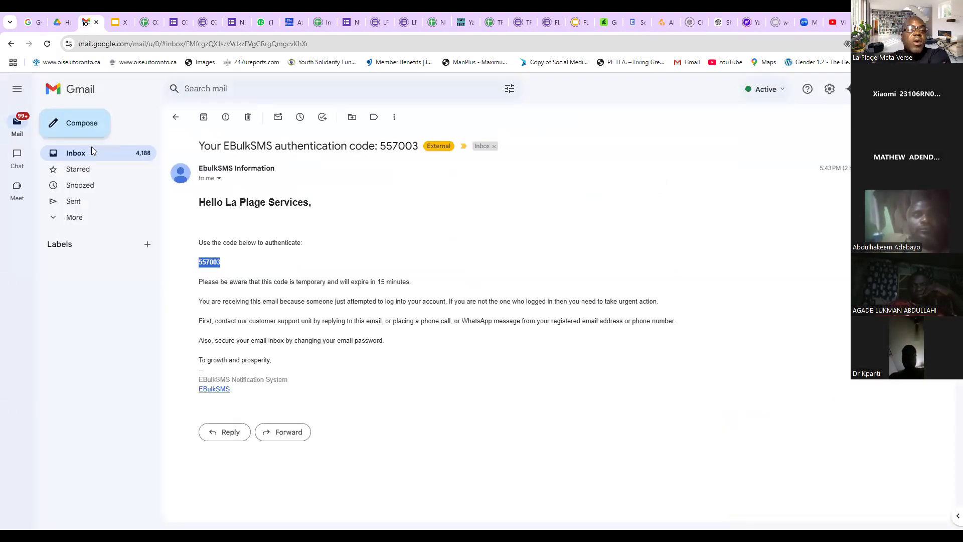
pyautogui.click(83, 160)
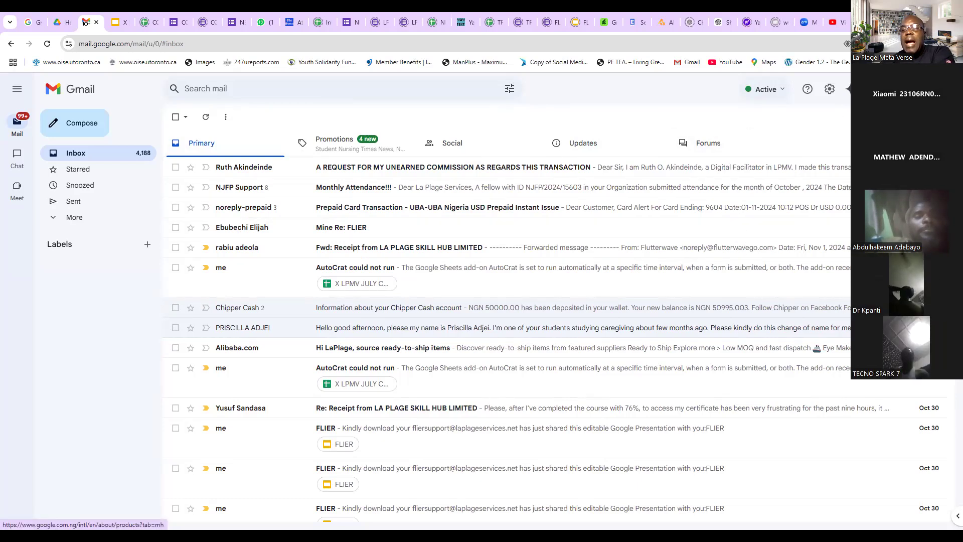
# Open Google Drive in a new tab from Gmail's list of Google apps
pyautogui.click(850, 89)
pyautogui.scroll(-3, 818, 215)
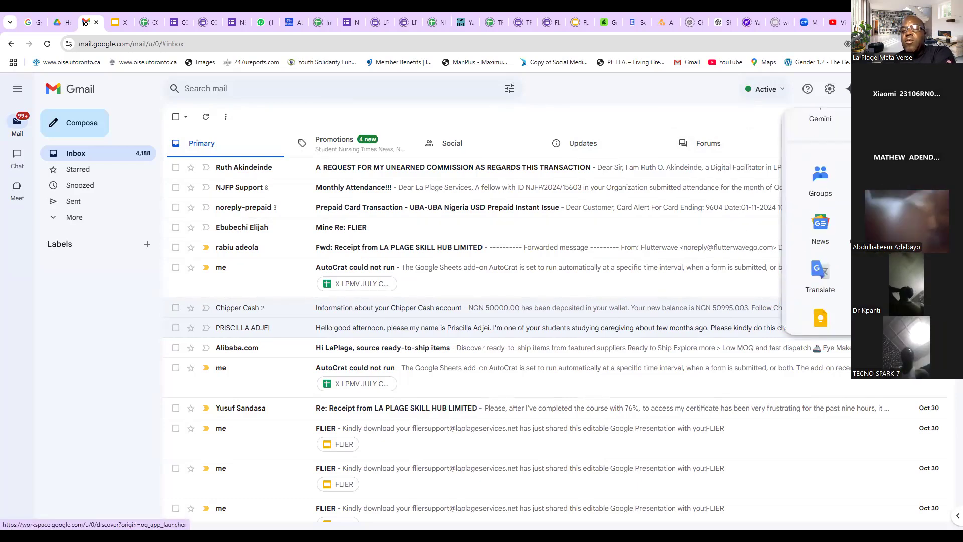
pyautogui.scroll(1, 818, 215)
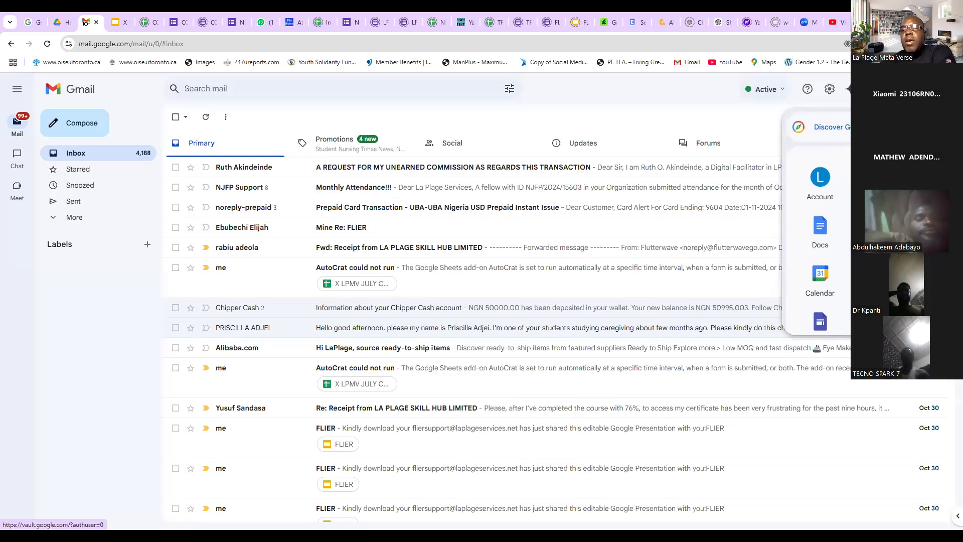
pyautogui.click(869, 177)
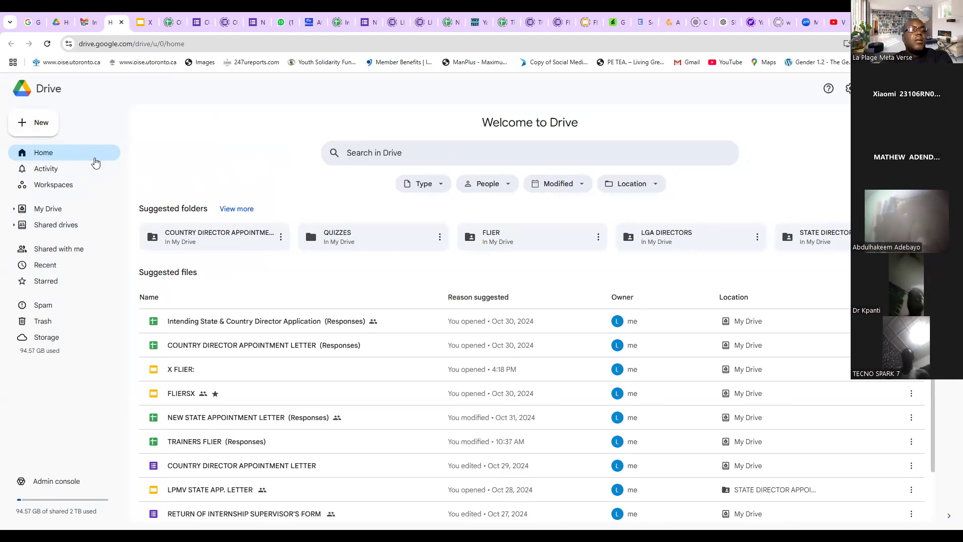
# Create a new blank Google Form from Drive
pyautogui.click(43, 129)
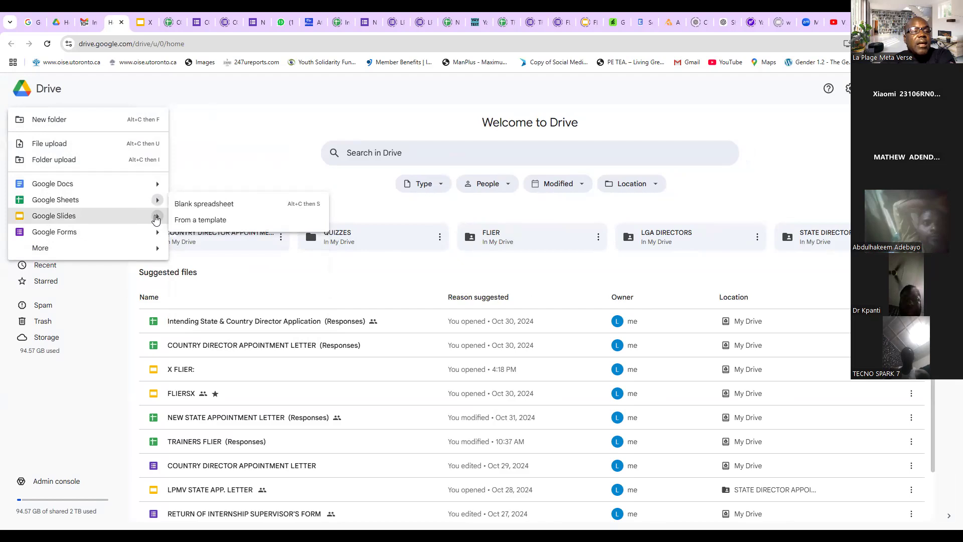
pyautogui.moveTo(153, 223)
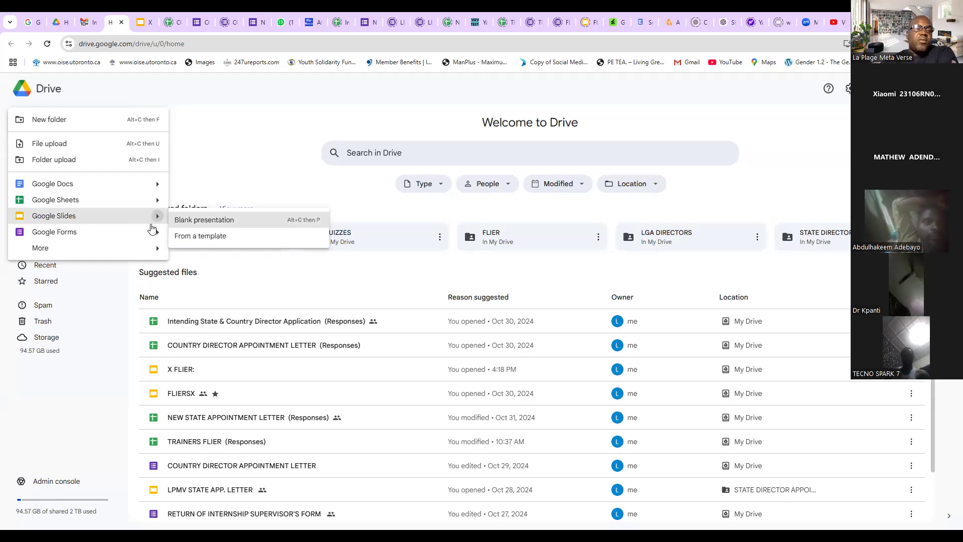
pyautogui.moveTo(161, 240)
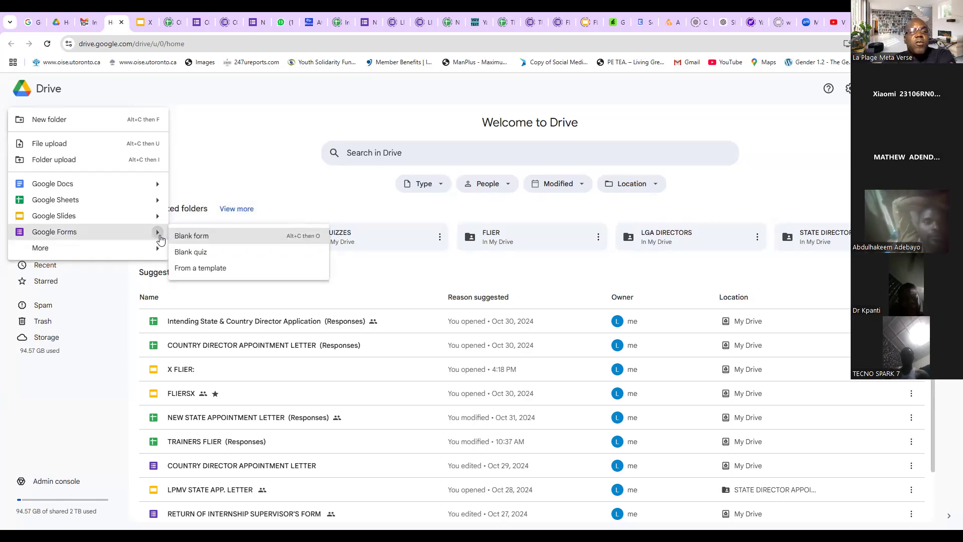
pyautogui.click(233, 237)
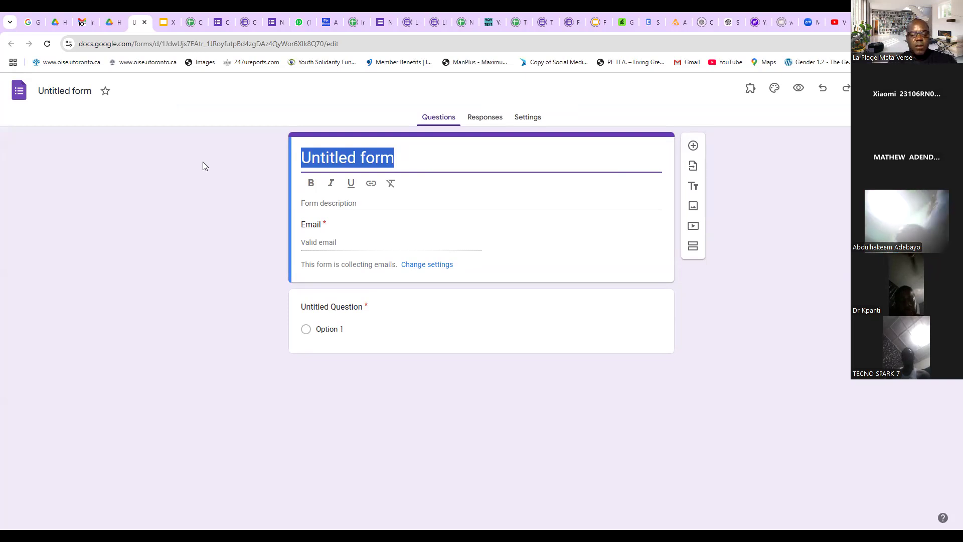
# Title the new form "FULAFIA TEST CLASS"
pyautogui.write('F')
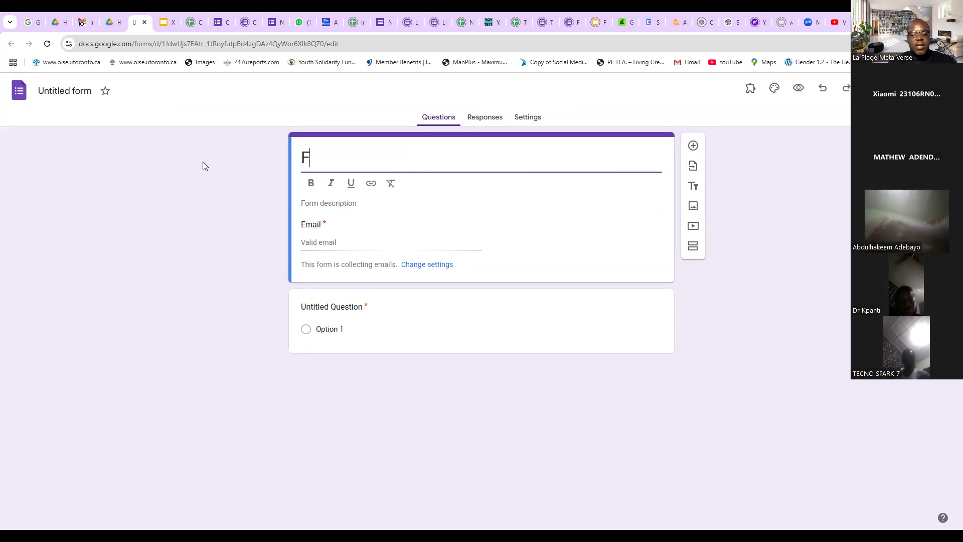
pyautogui.write('ULAFIA TE')
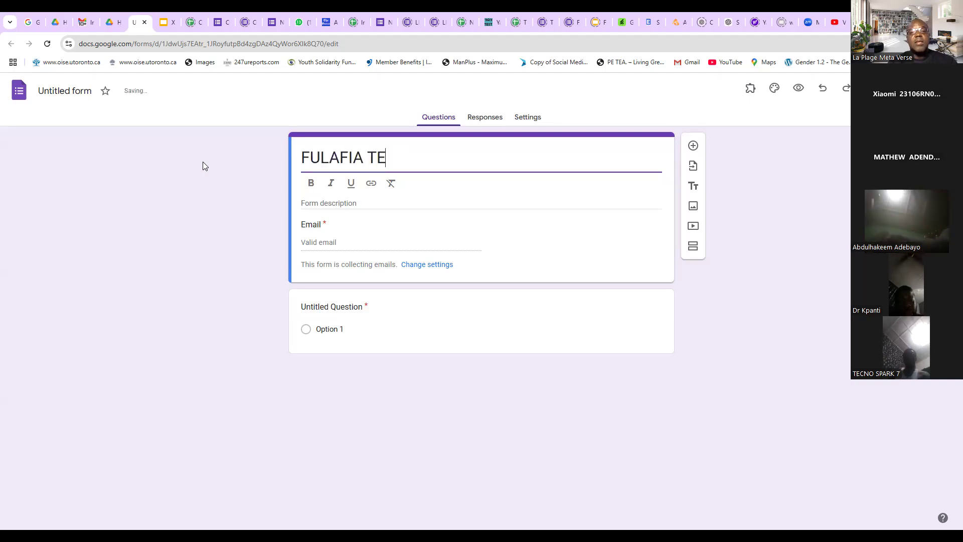
pyautogui.write('ST CL')
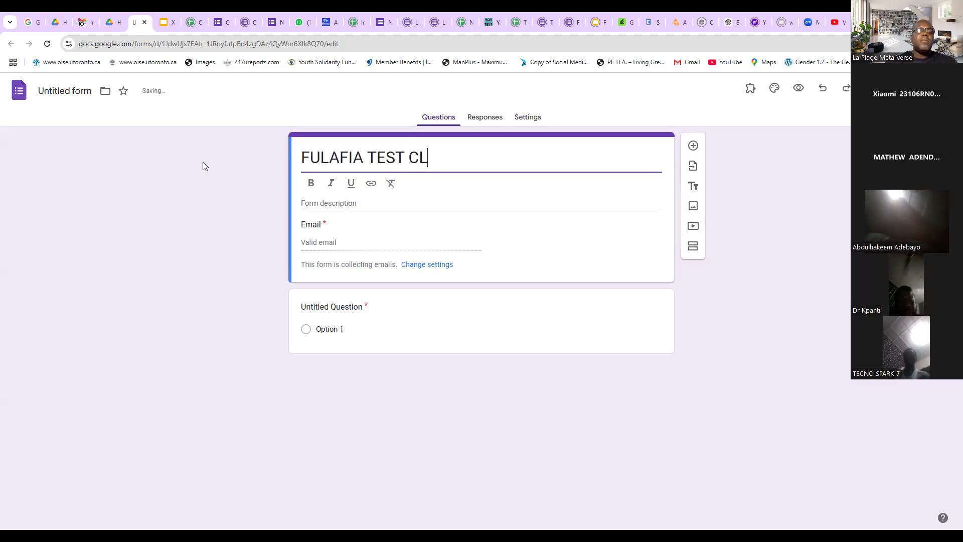
pyautogui.write('ASS')
pyautogui.click(96, 151)
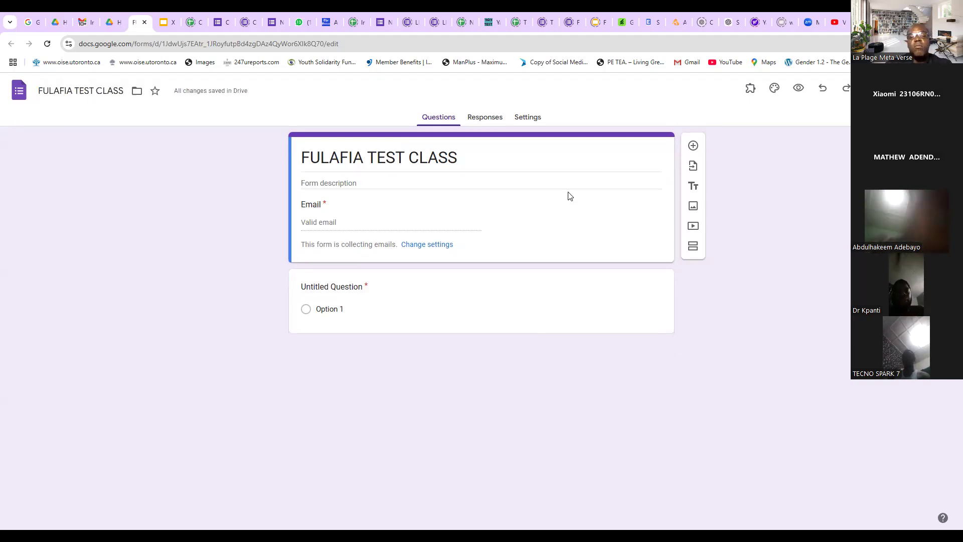
# Check Drive's suggested files for the FULAFIA TEST CLASS form and reload the Drive home page
pyautogui.click(60, 23)
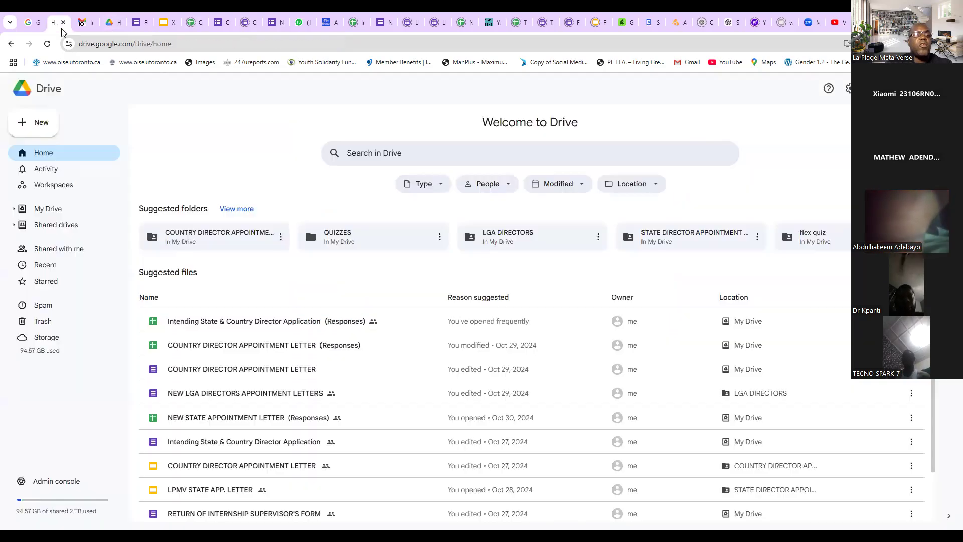
pyautogui.scroll(-1, 322, 346)
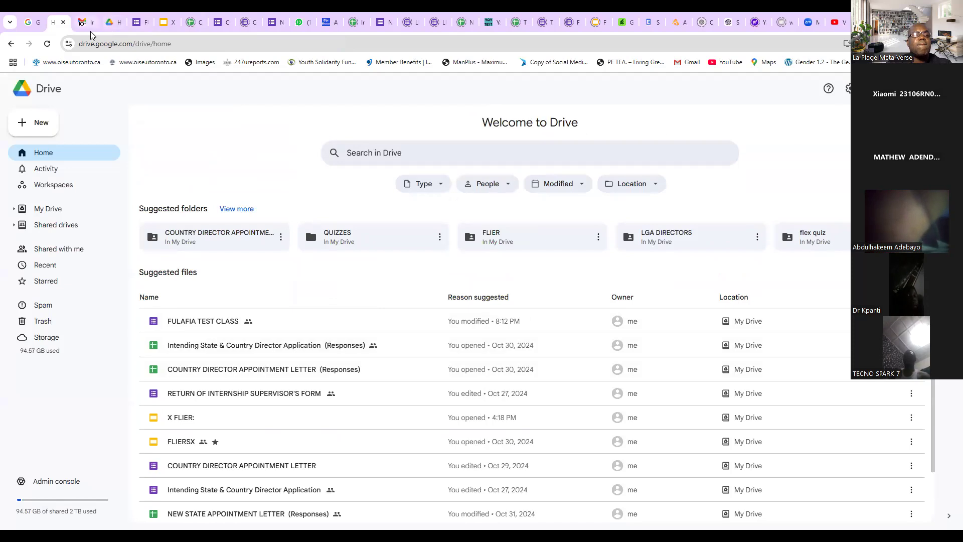
pyautogui.click(111, 30)
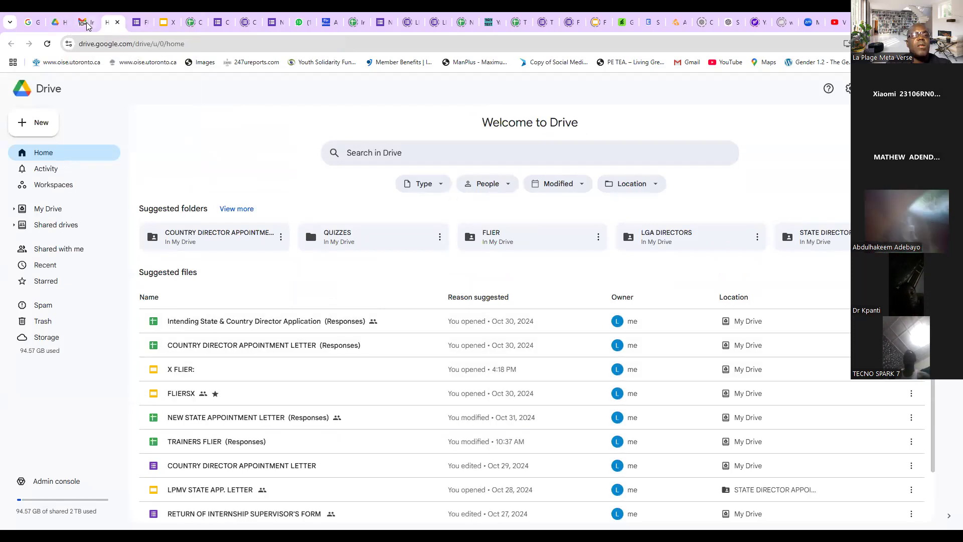
pyautogui.click(139, 23)
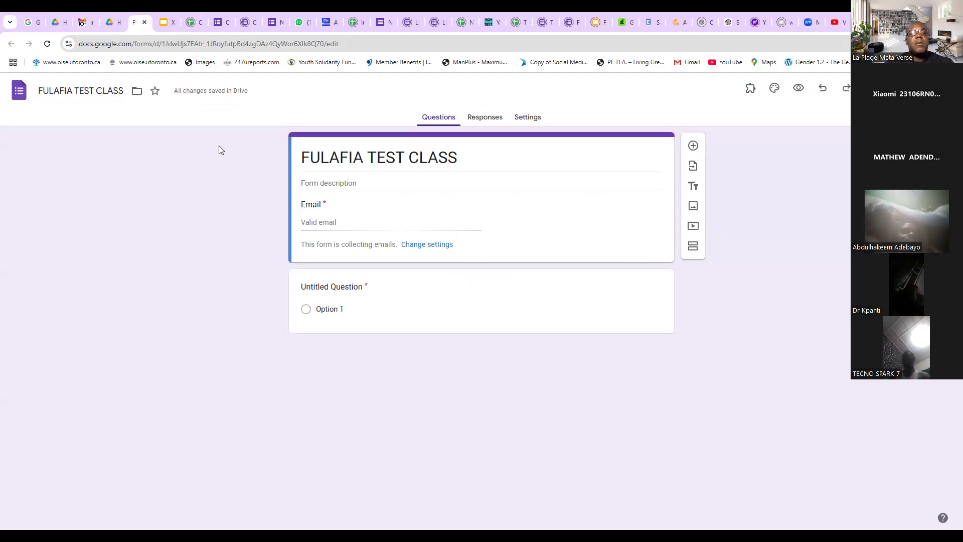
pyautogui.click(462, 155)
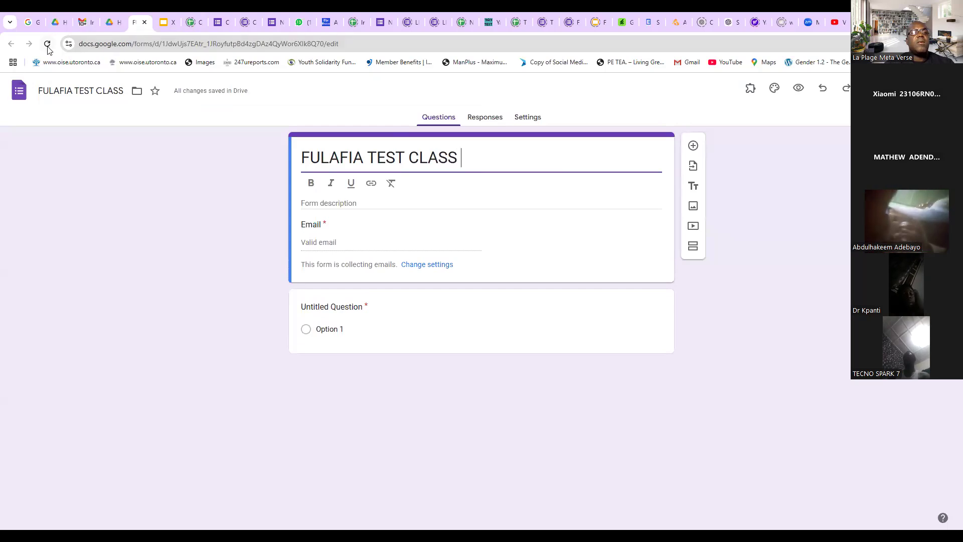
pyautogui.click(56, 25)
pyautogui.click(47, 44)
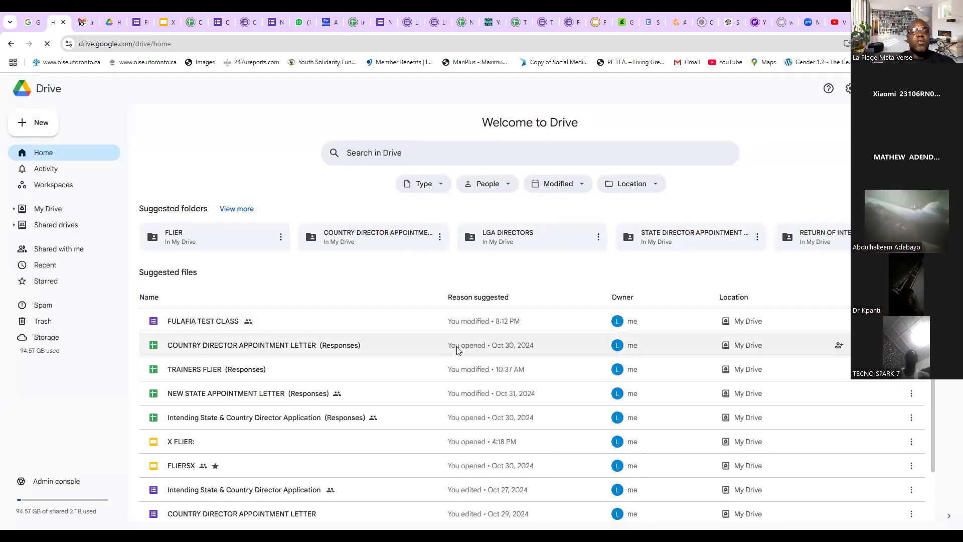
# Search Google Drive for "FULAFIA"
pyautogui.click(419, 152)
pyautogui.write('F')
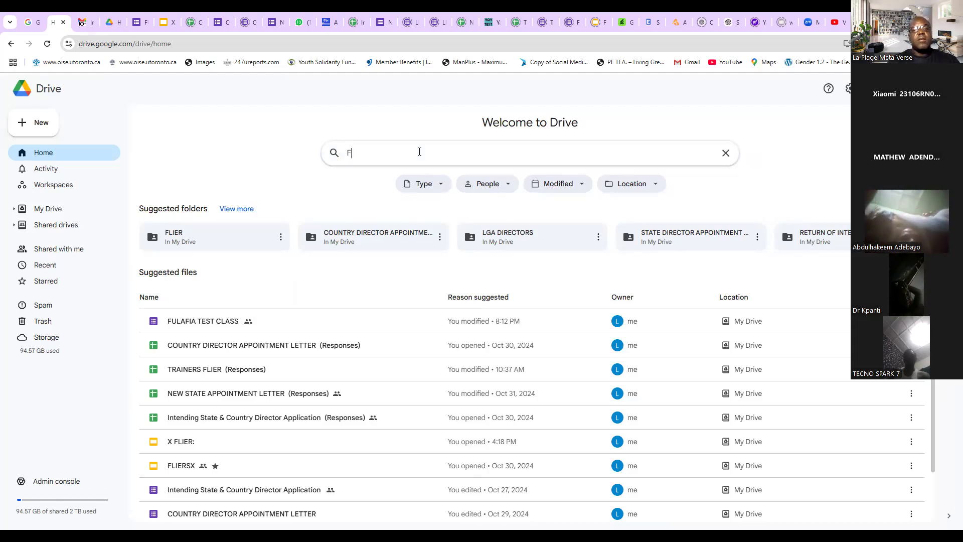
pyautogui.write('ULAFIA')
pyautogui.press('Return')
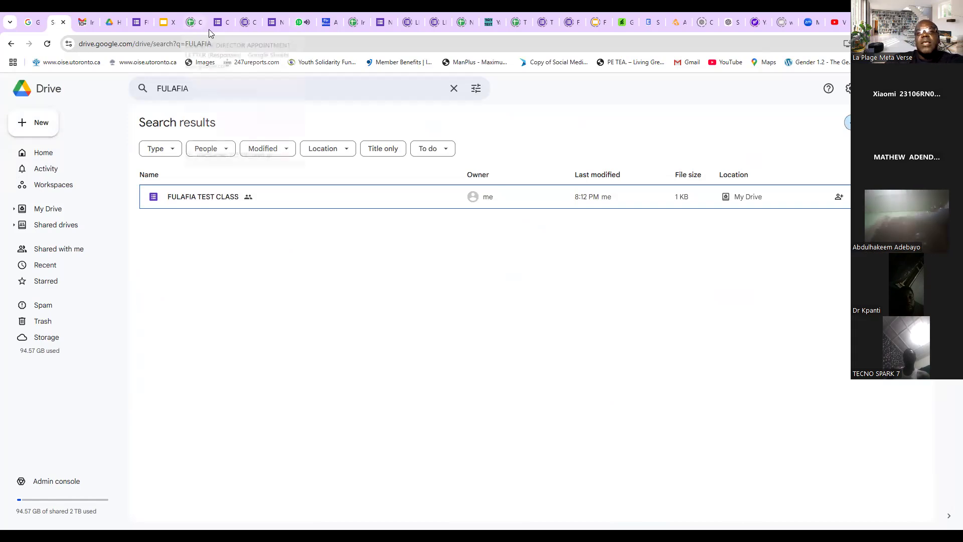
# Return to the FULAFIA TEST CLASS form and make it a quiz in its settings
pyautogui.click(139, 24)
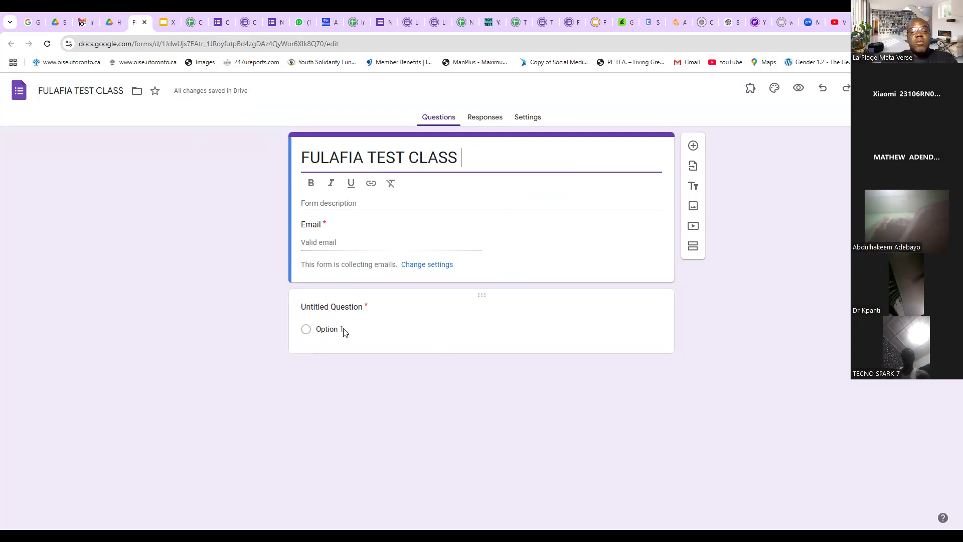
pyautogui.click(532, 119)
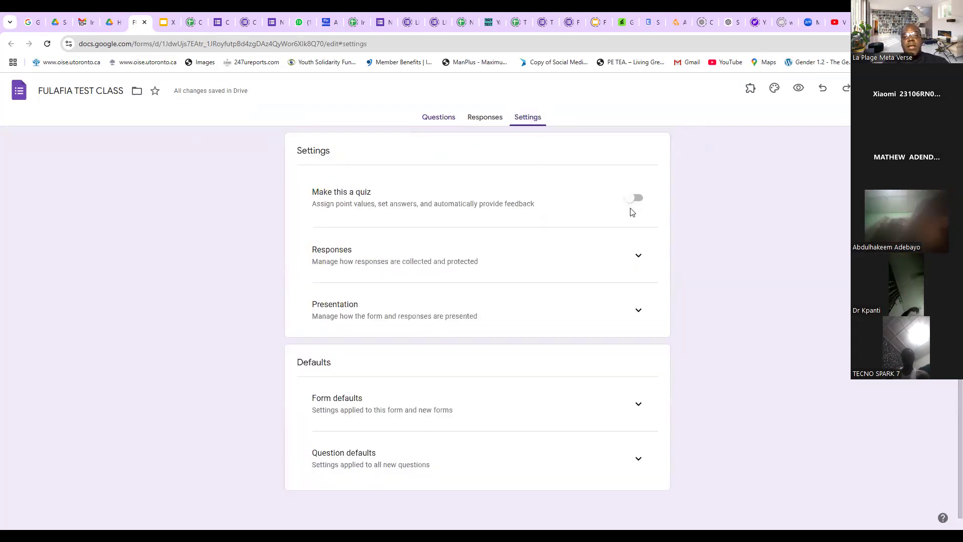
pyautogui.click(639, 200)
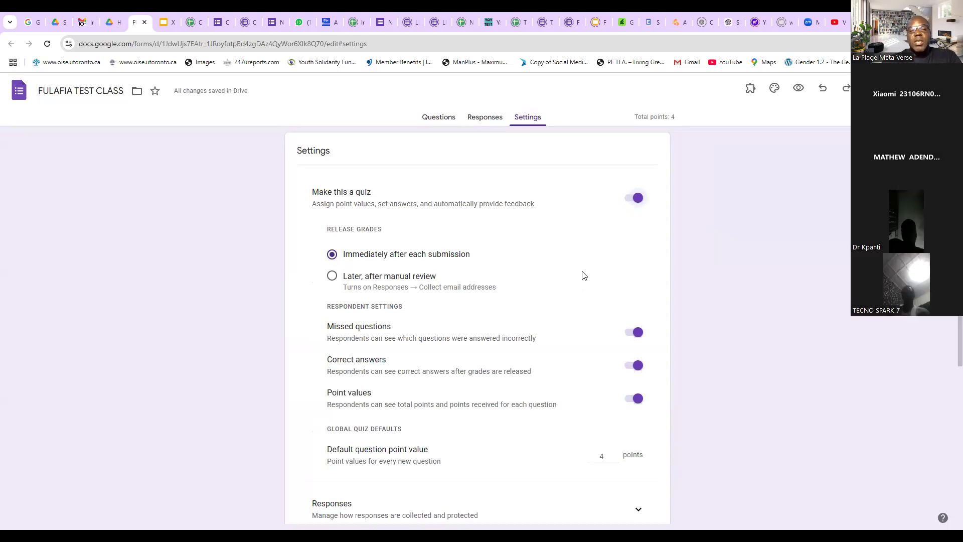
# Turn off the respondent settings for missed questions, correct answers and point values
pyautogui.scroll(-3, 576, 295)
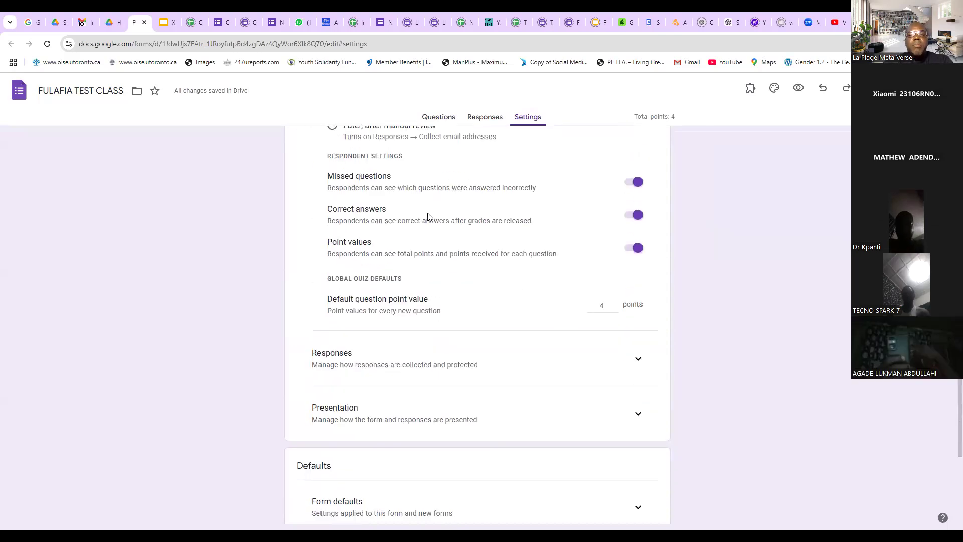
pyautogui.click(629, 189)
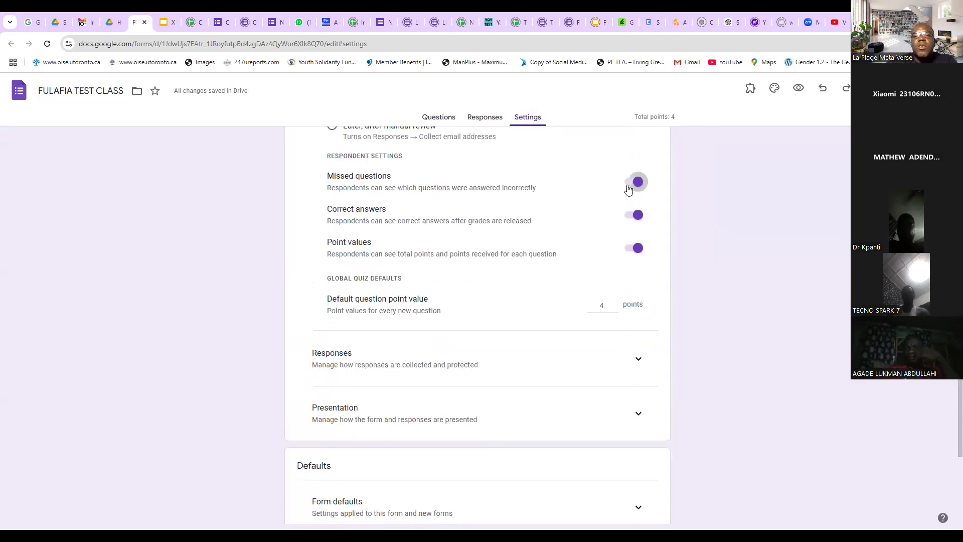
pyautogui.click(628, 217)
pyautogui.click(630, 253)
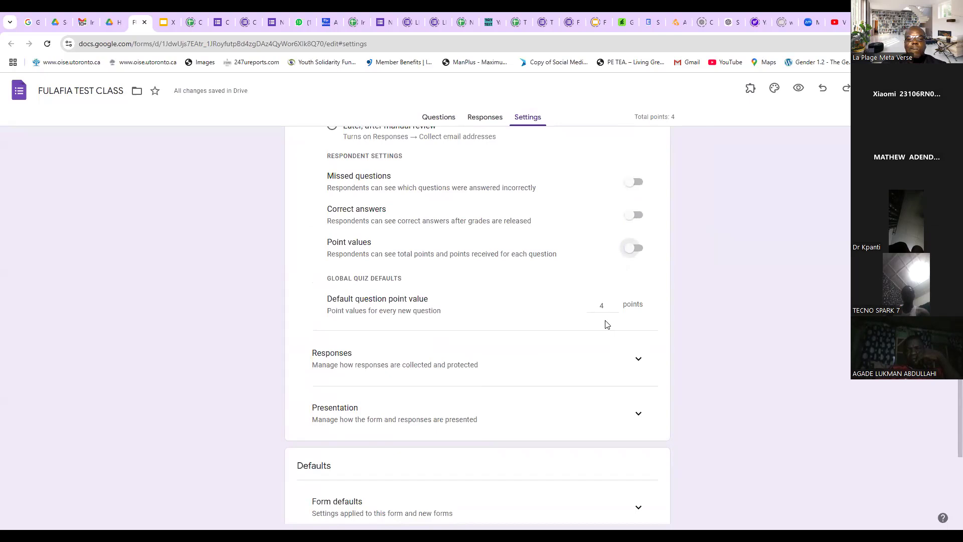
# In the response settings, always send responders a copy of their response
pyautogui.scroll(-2, 598, 346)
pyautogui.click(638, 262)
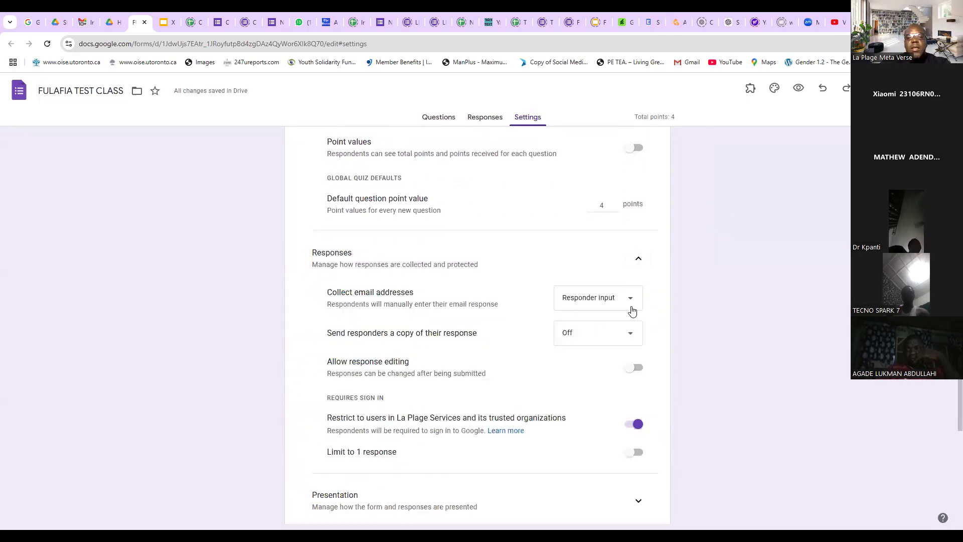
pyautogui.click(627, 336)
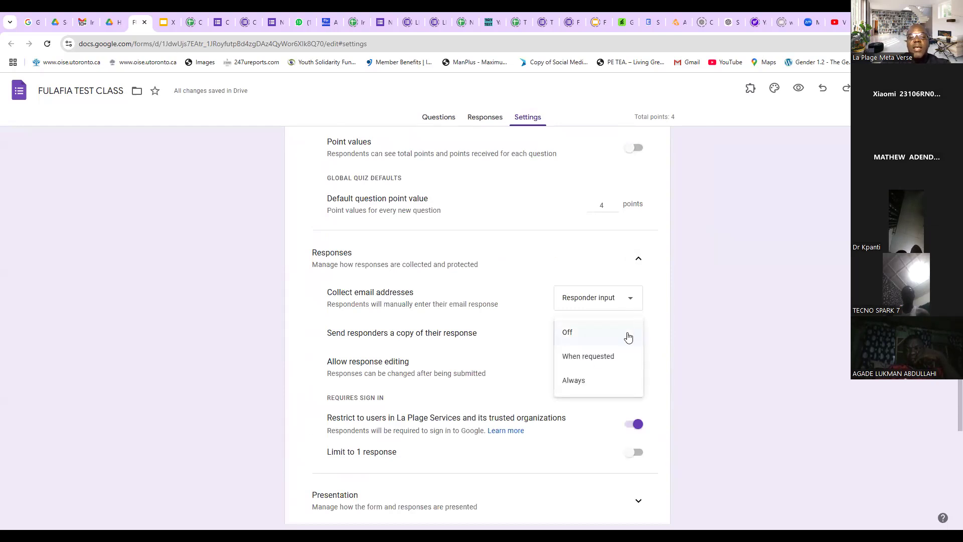
pyautogui.click(590, 381)
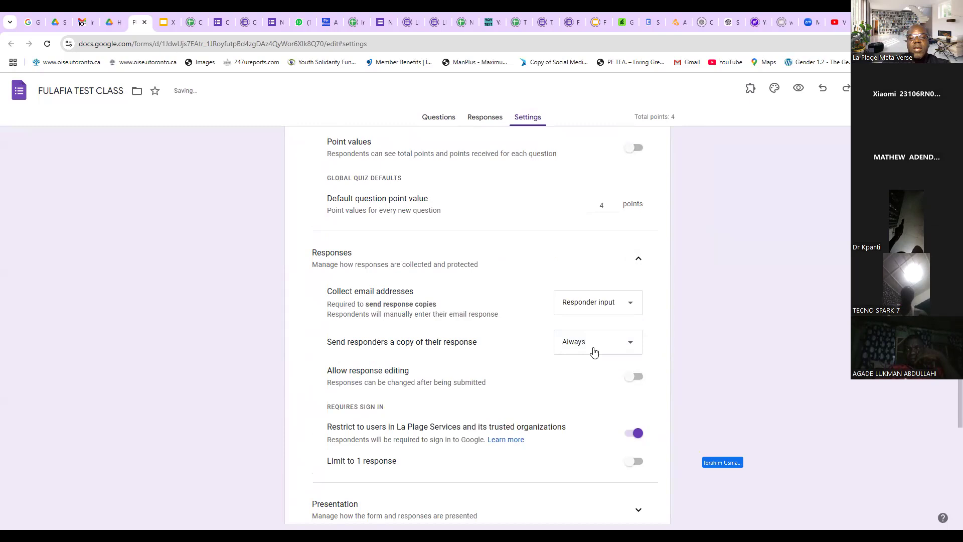
# Remove the restriction to users in La Plage Services and its trusted organizations, and limit the form to 1 response
pyautogui.scroll(-2, 595, 346)
pyautogui.click(630, 257)
pyautogui.click(630, 251)
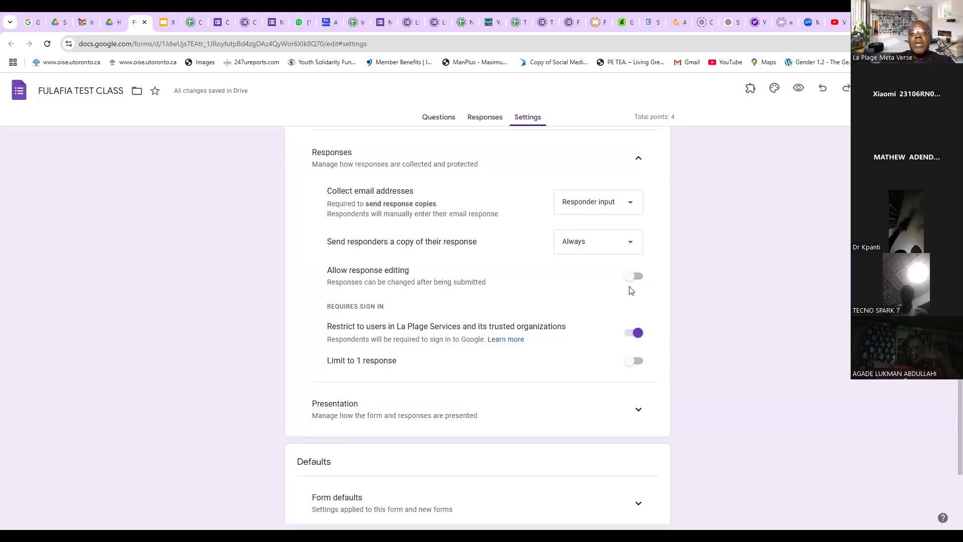
pyautogui.click(628, 335)
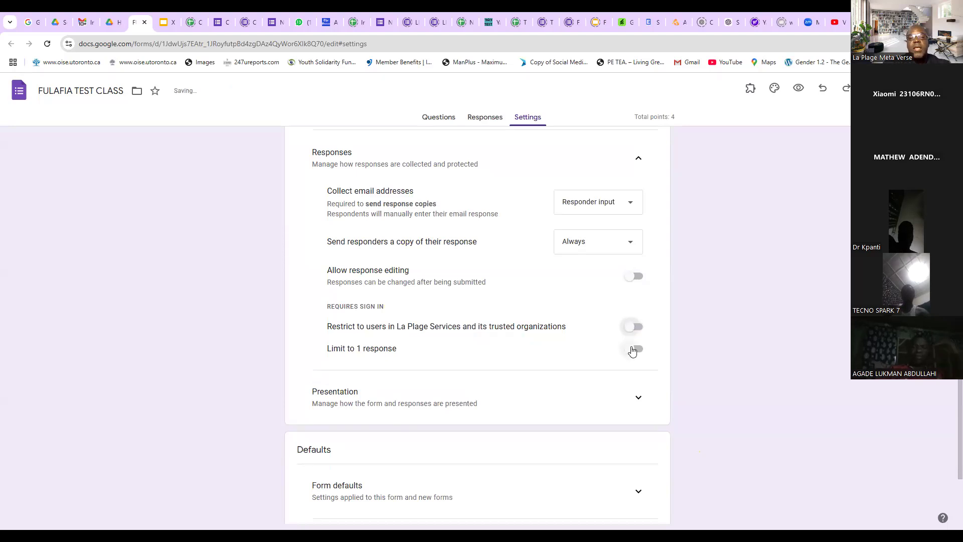
pyautogui.click(639, 349)
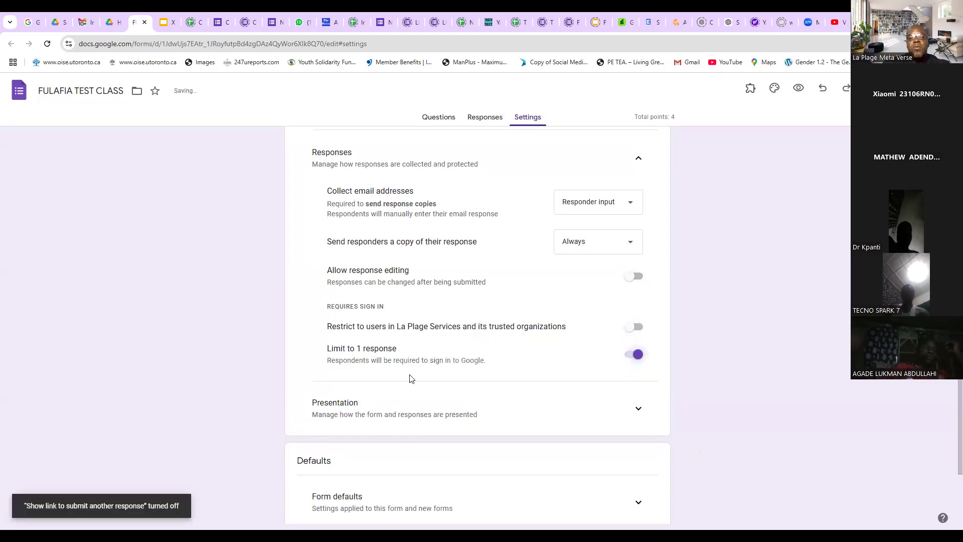
# Turn on the progress bar in the form's presentation settings
pyautogui.scroll(-2, 562, 357)
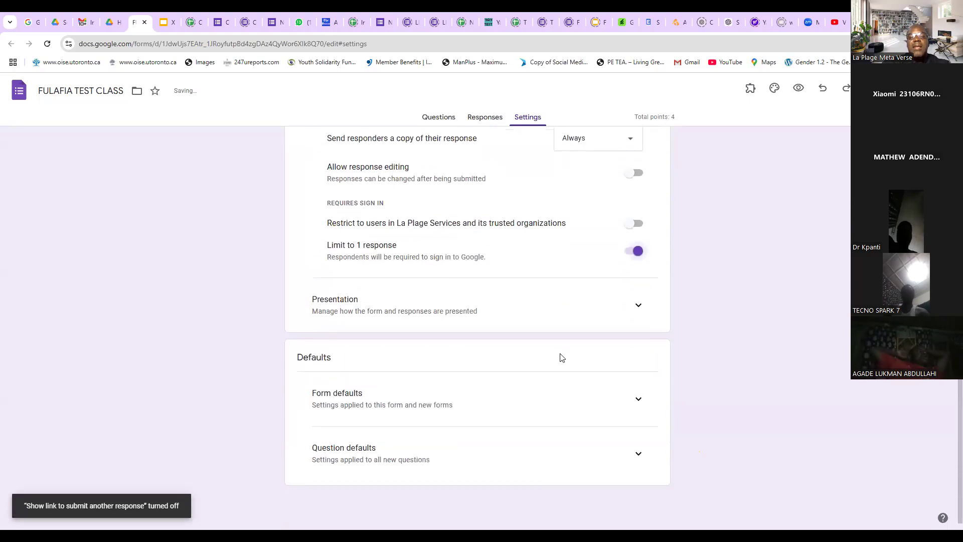
pyautogui.click(639, 305)
pyautogui.scroll(-2, 639, 310)
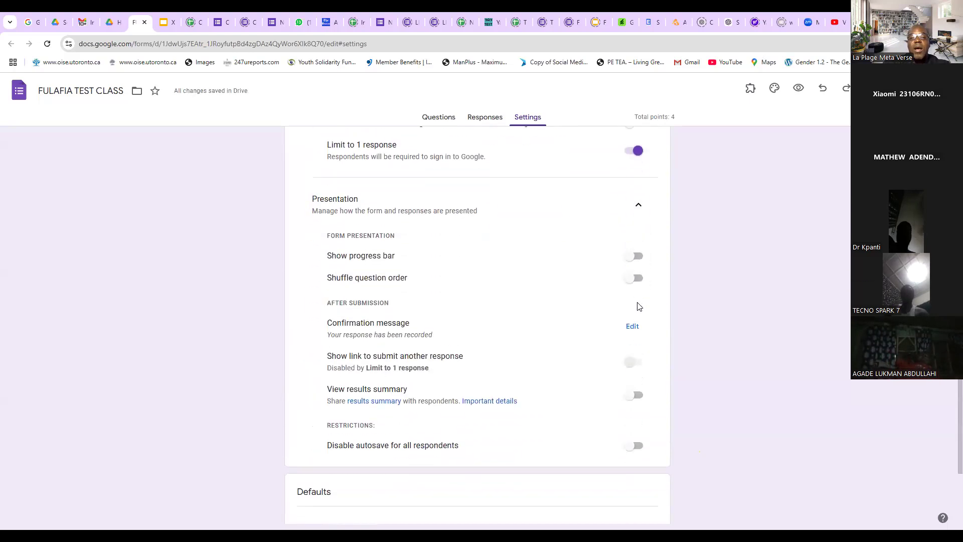
pyautogui.click(639, 257)
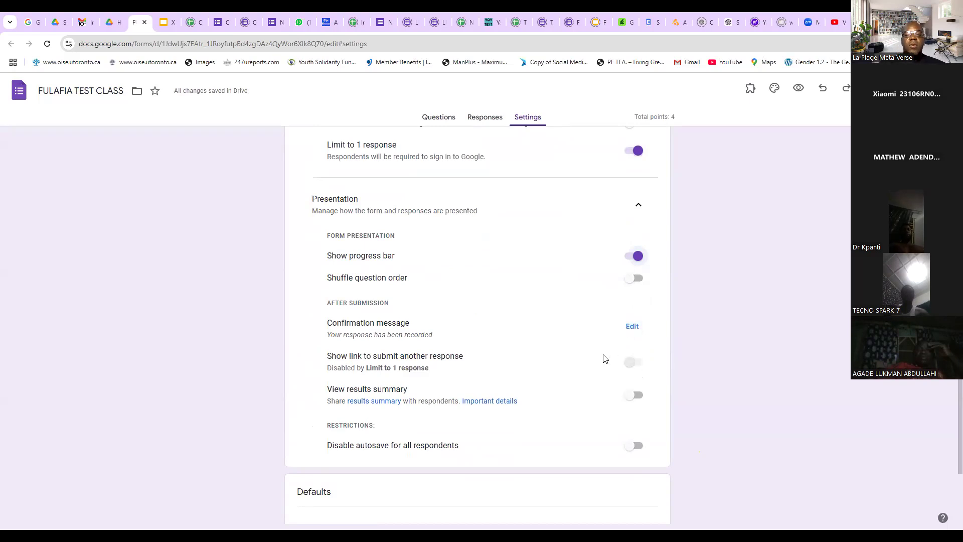
# Set the confirmation message after submission to "Thanks from Fulafia" and save it
pyautogui.click(634, 327)
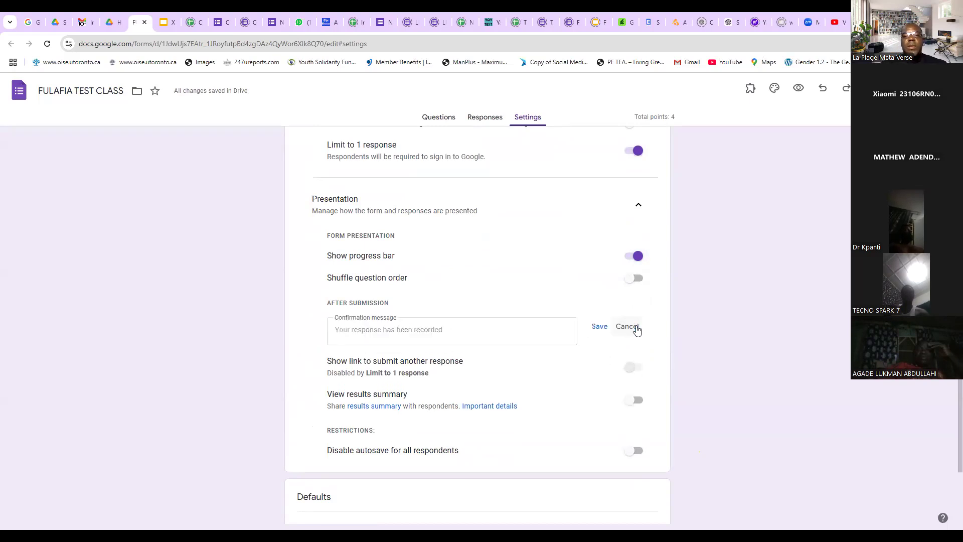
pyautogui.click(475, 333)
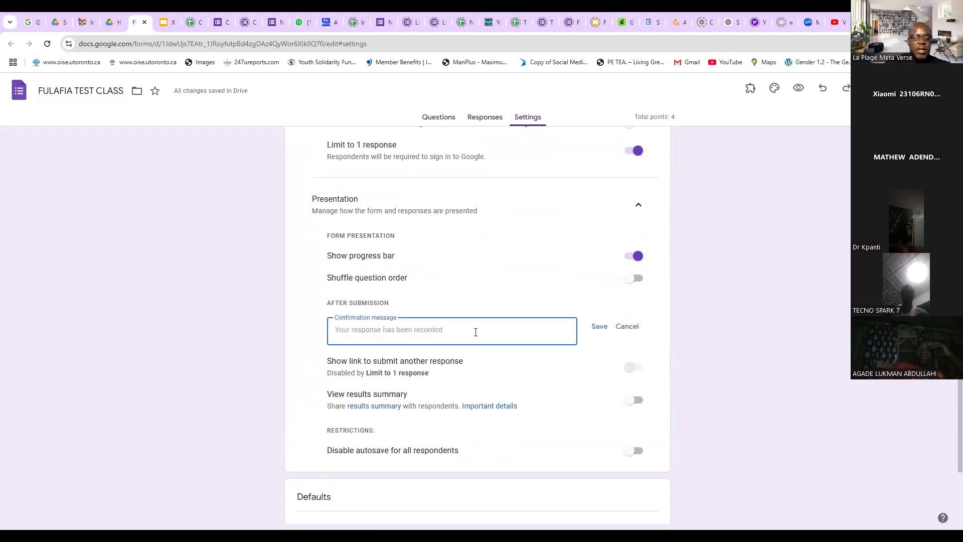
pyautogui.write('T')
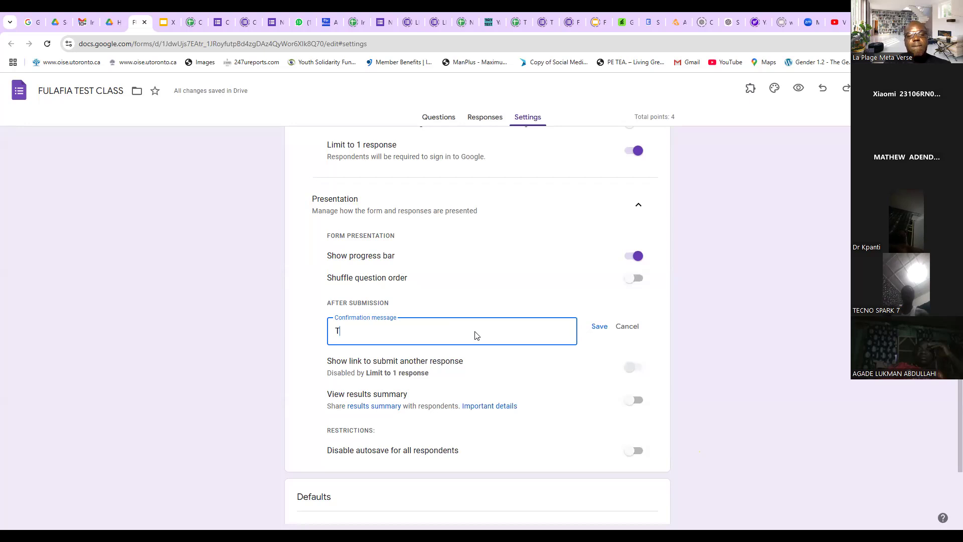
pyautogui.write('hanks from Fulafia')
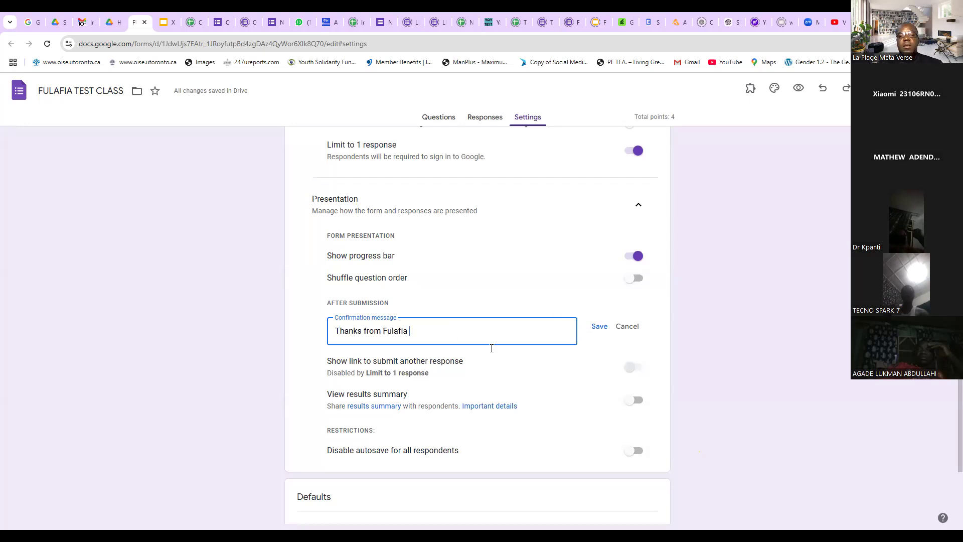
pyautogui.click(601, 328)
# Link the form's responses to a new spreadsheet named FULAFIA TEST CLASS (Responses)
pyautogui.scroll(-2, 598, 343)
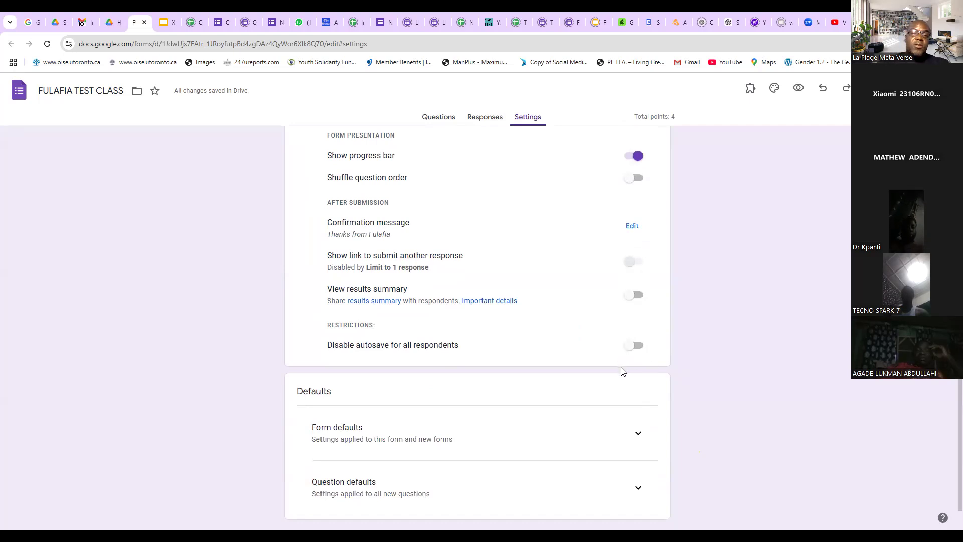
pyautogui.scroll(3, 625, 371)
pyautogui.scroll(-3, 632, 382)
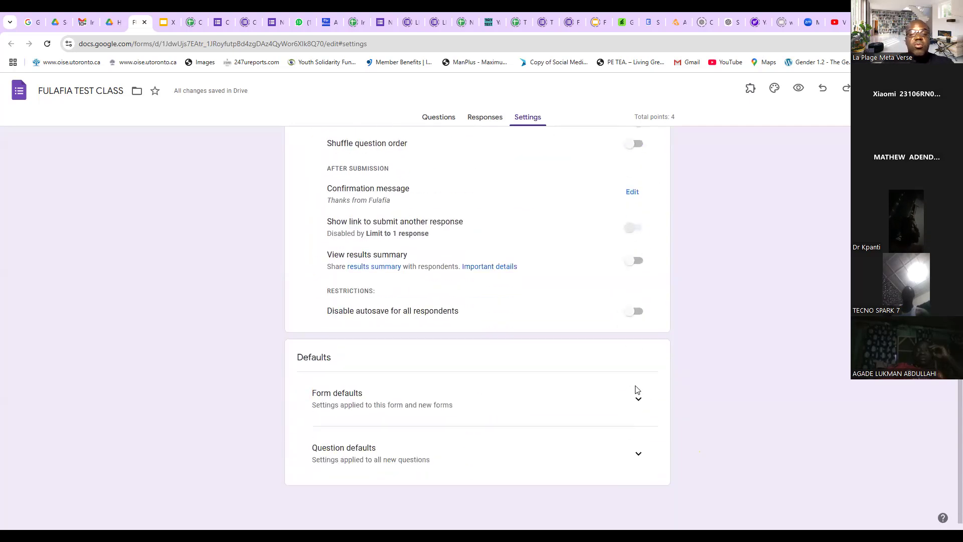
pyautogui.scroll(10, 637, 373)
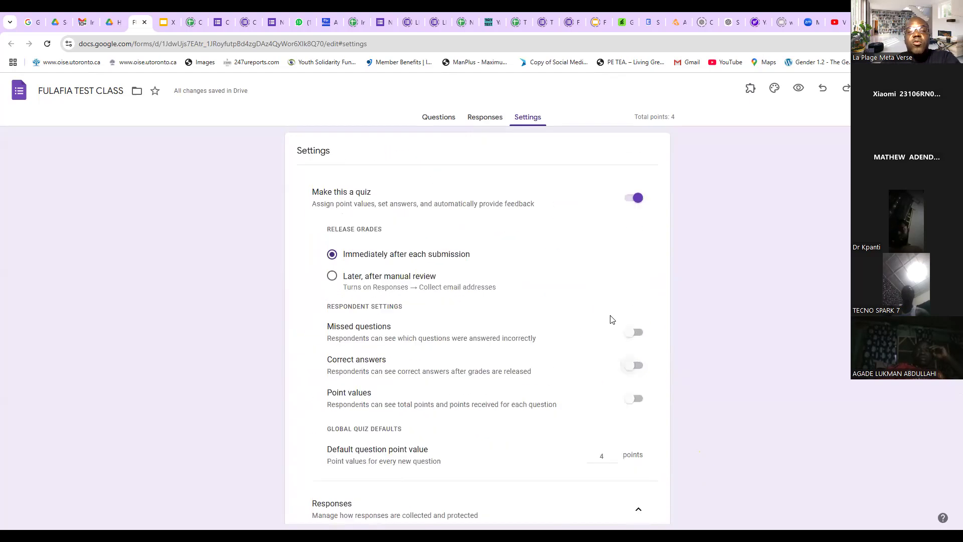
pyautogui.click(485, 118)
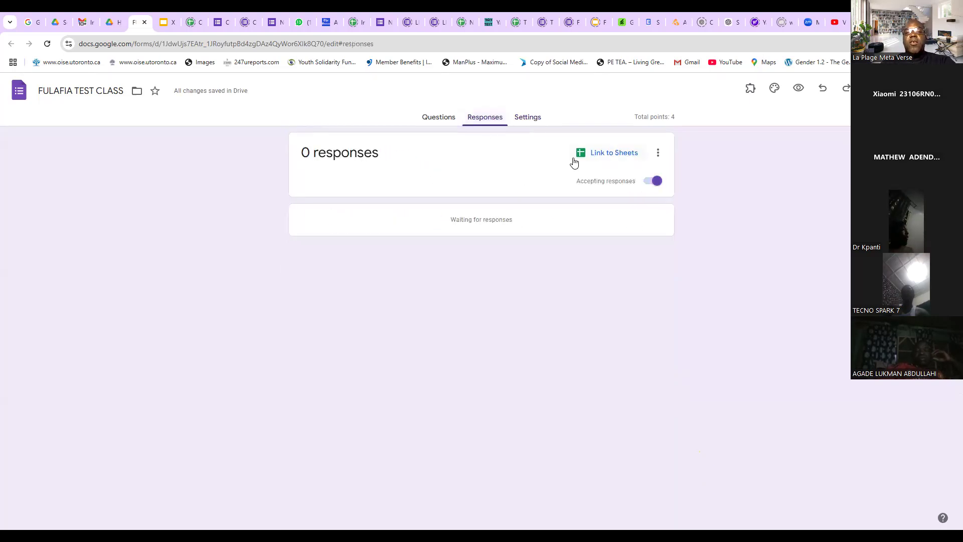
pyautogui.click(616, 160)
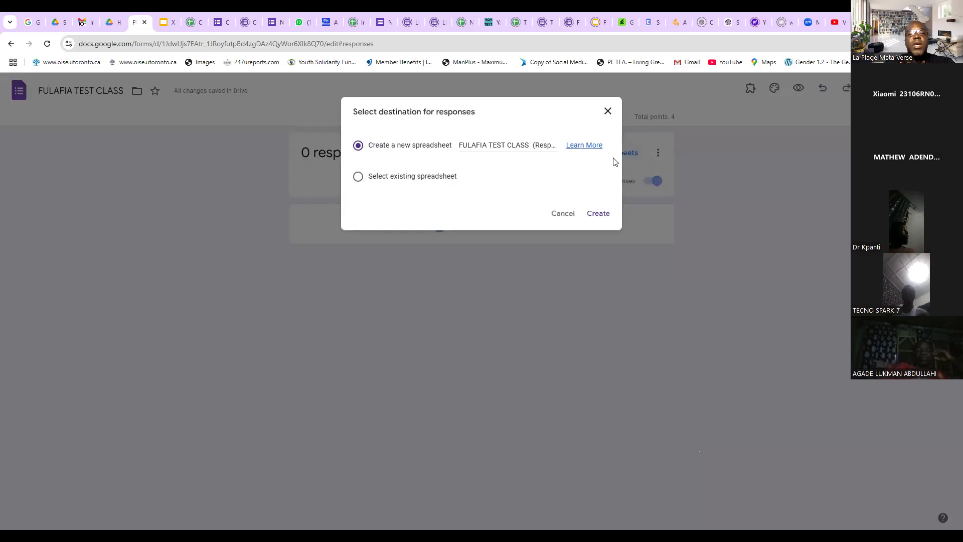
pyautogui.click(601, 217)
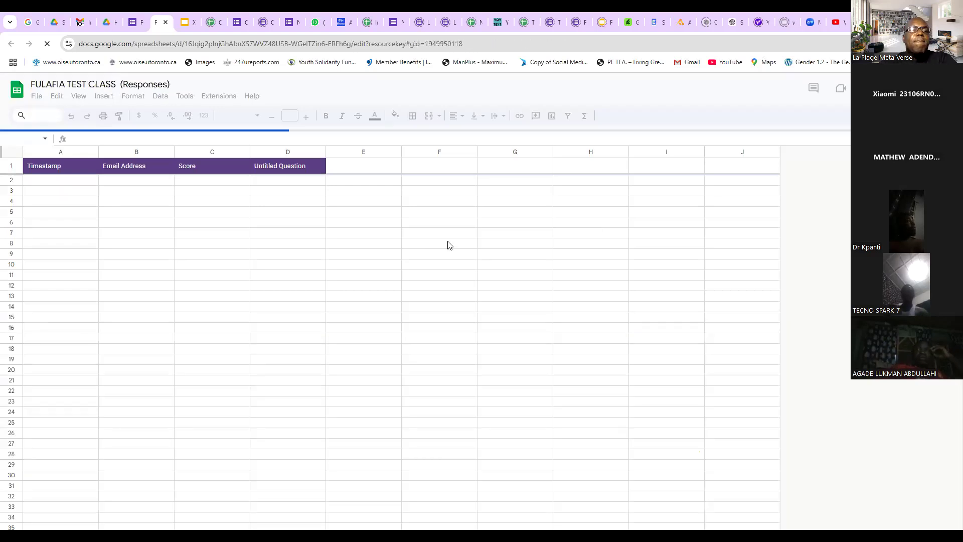
# Return to the form's questions and add a new section between the form header and the untitled question
pyautogui.click(135, 22)
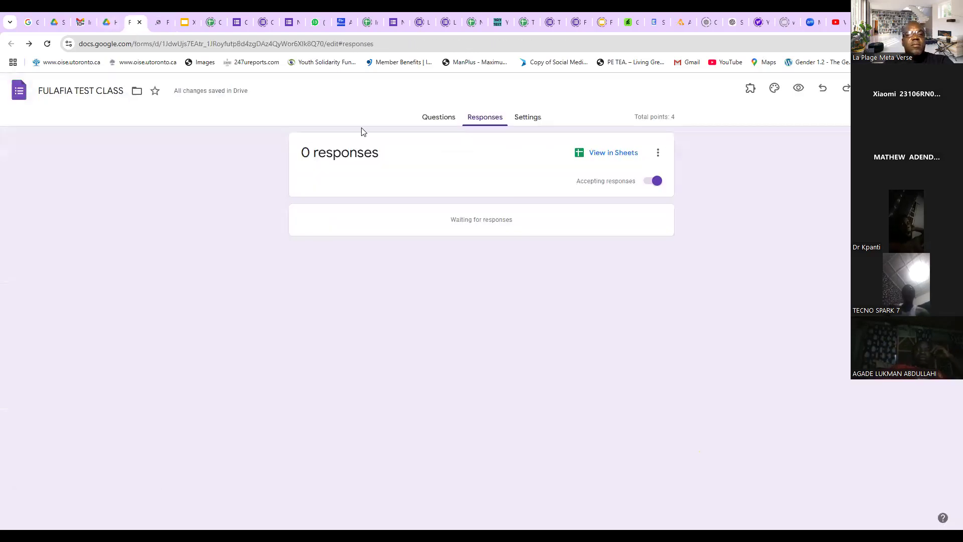
pyautogui.click(432, 120)
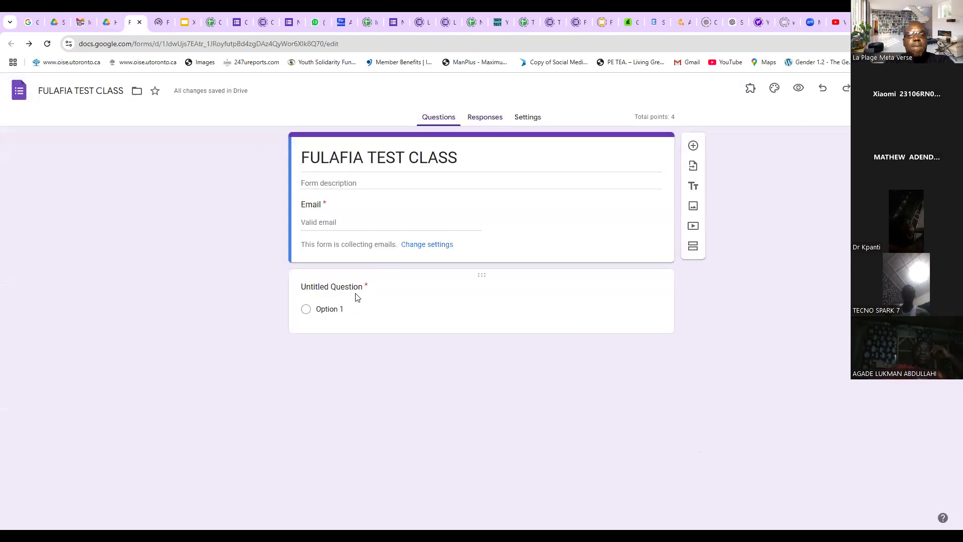
pyautogui.click(359, 293)
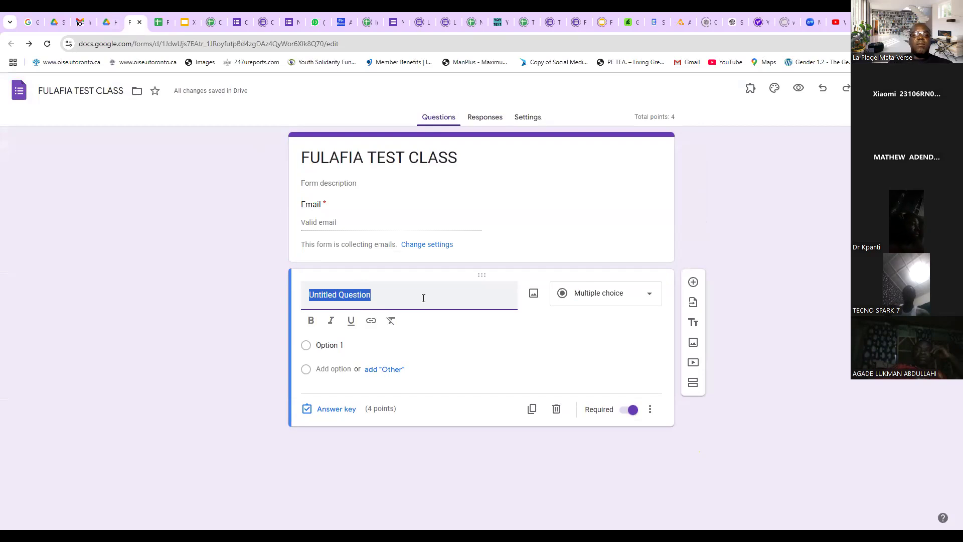
pyautogui.click(342, 206)
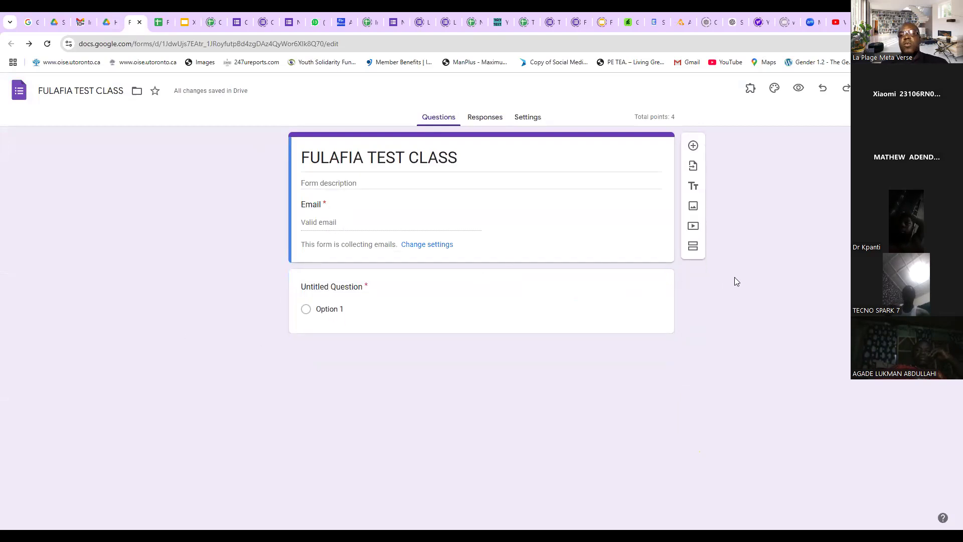
pyautogui.click(698, 250)
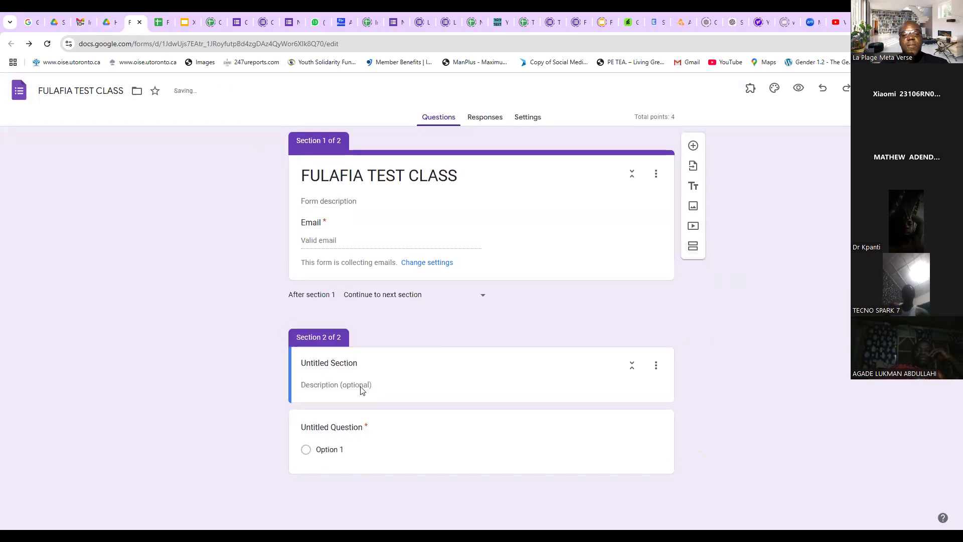
pyautogui.click(347, 187)
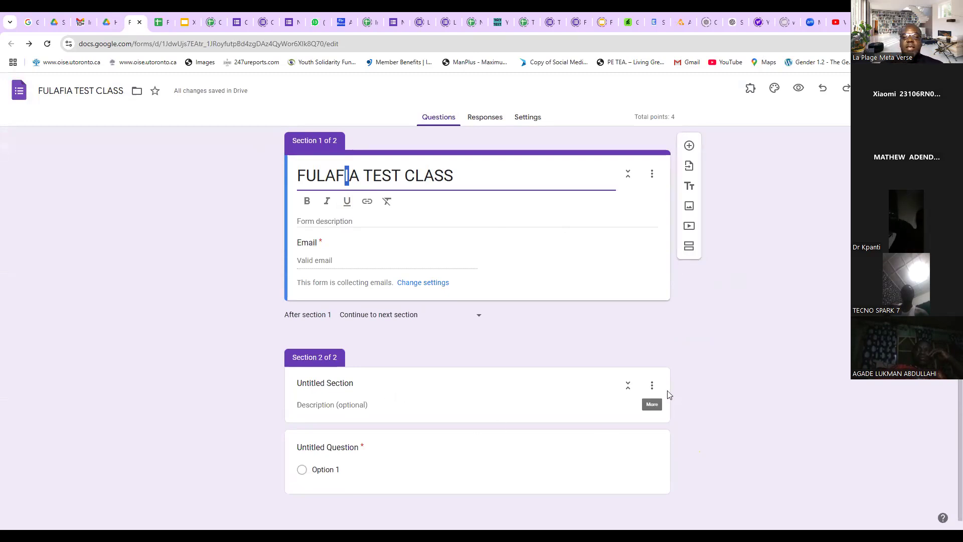
pyautogui.click(653, 386)
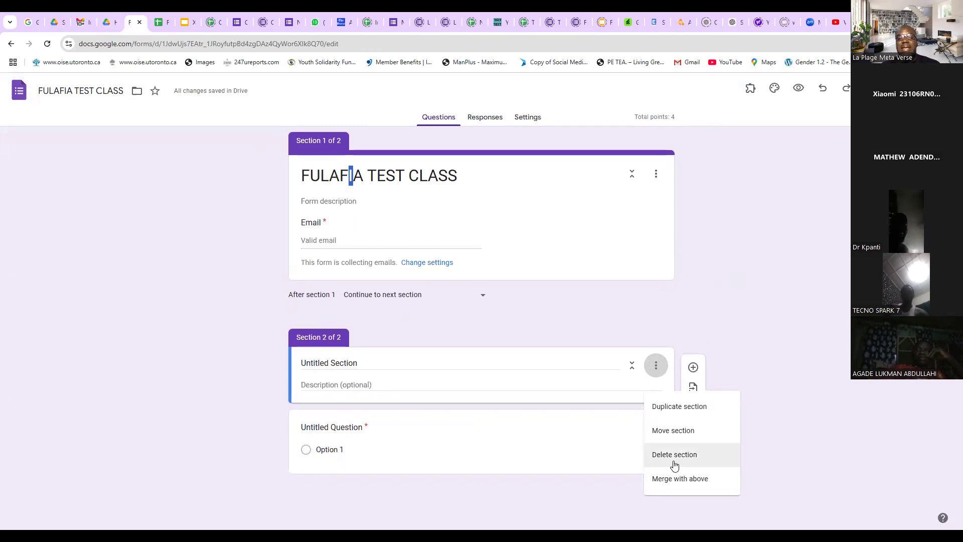
pyautogui.click(474, 364)
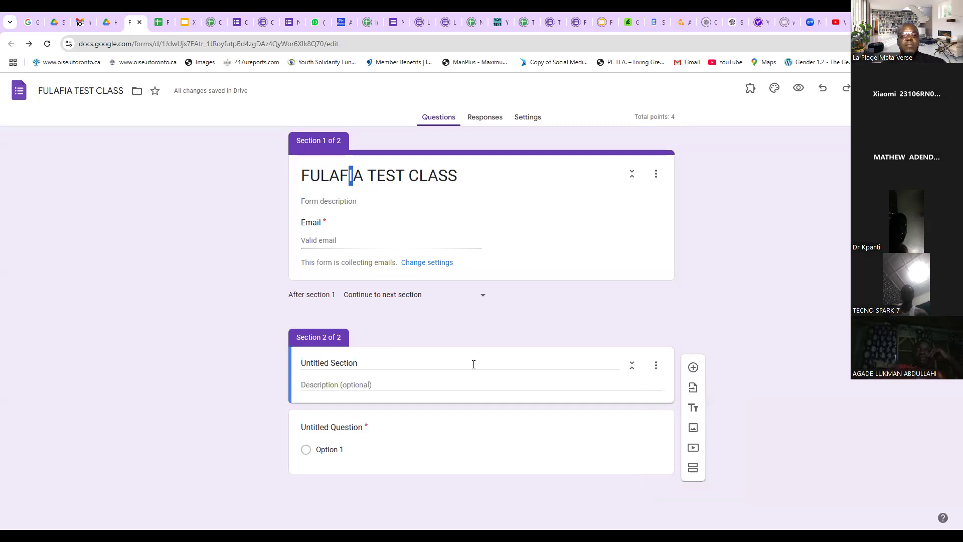
# Title the second section YOUR DETAILS and make the title bold
pyautogui.click(469, 363)
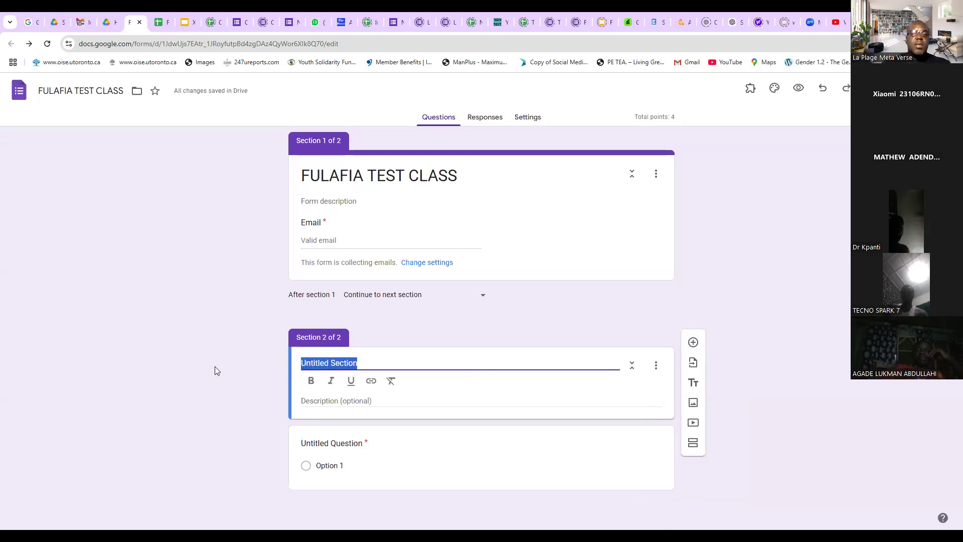
pyautogui.write('YO')
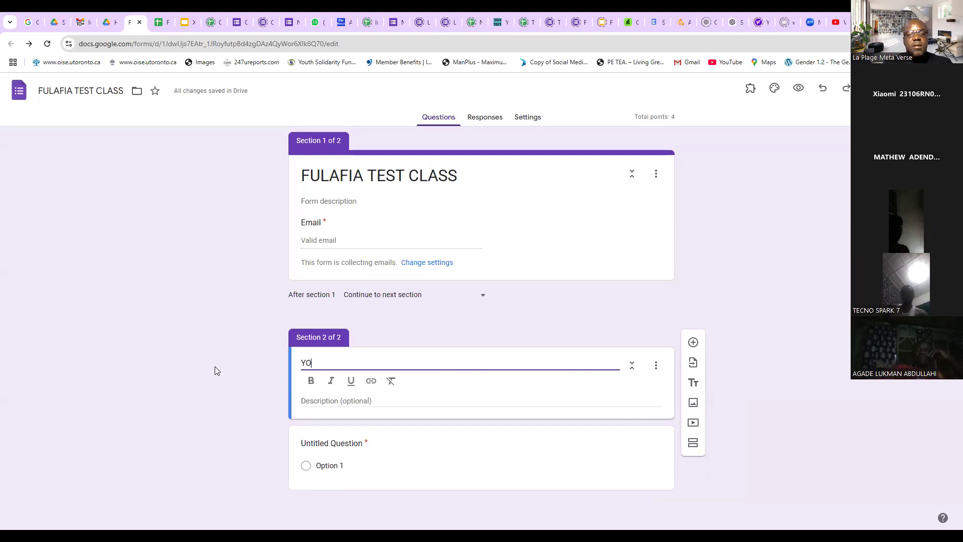
pyautogui.write('UR DETAILS')
pyautogui.hotkey('ctrl', 'a')
pyautogui.hotkey('ctrl', 'b')
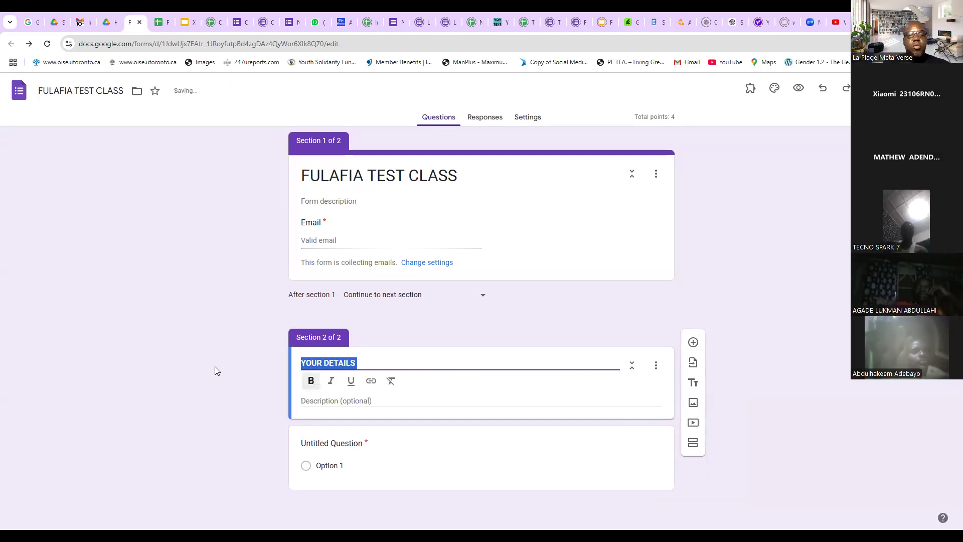
pyautogui.click(525, 306)
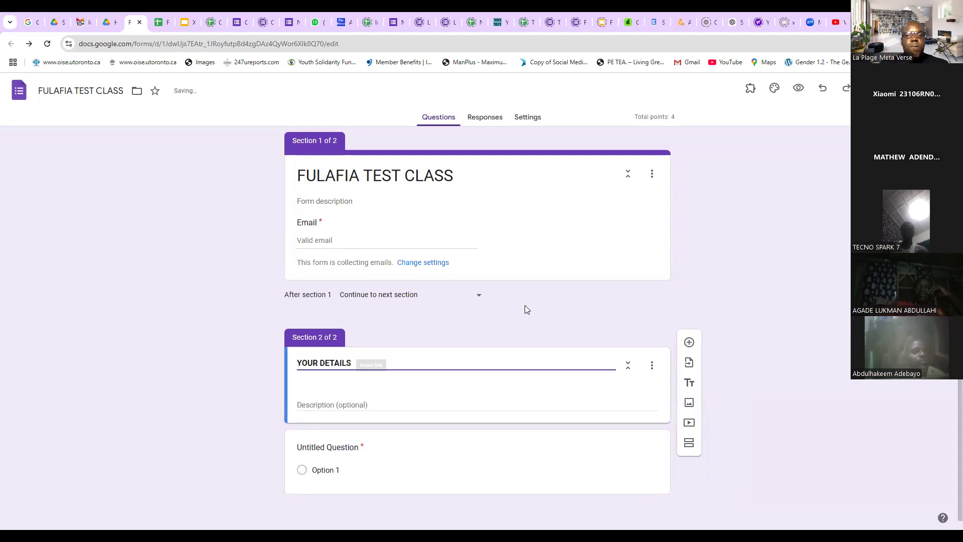
# Title the untitled question FULL NAMES as a short-answer question and duplicate it
pyautogui.click(338, 444)
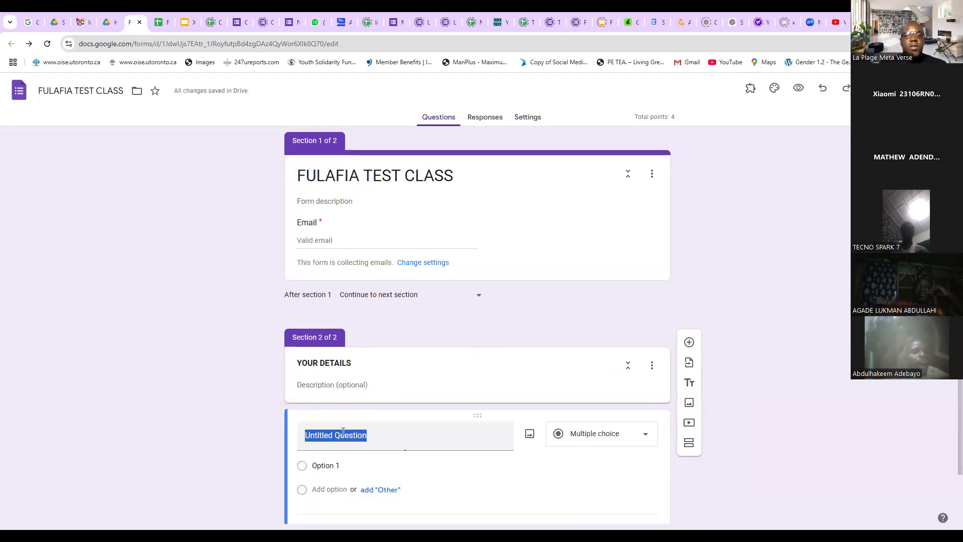
pyautogui.write('F')
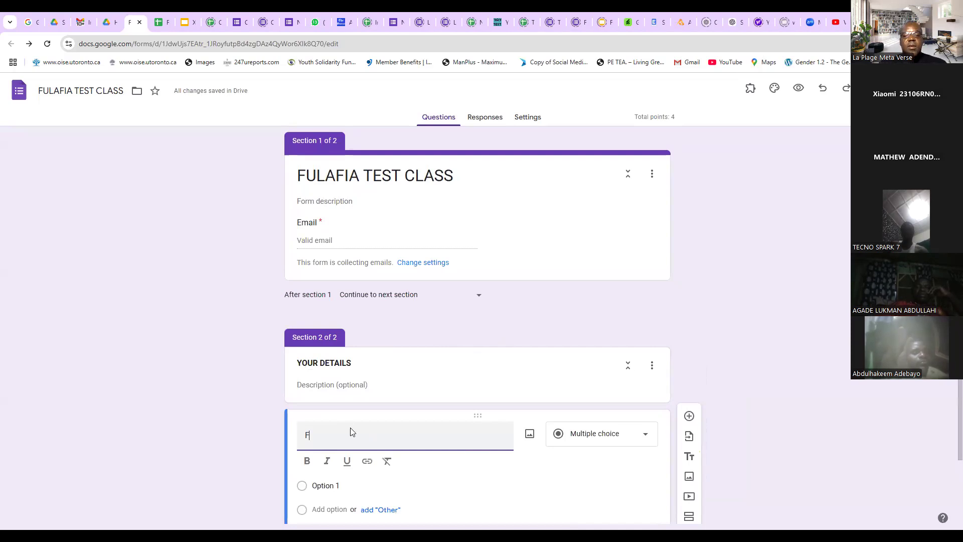
pyautogui.write('ULL NAMES')
pyautogui.scroll(-1, 547, 487)
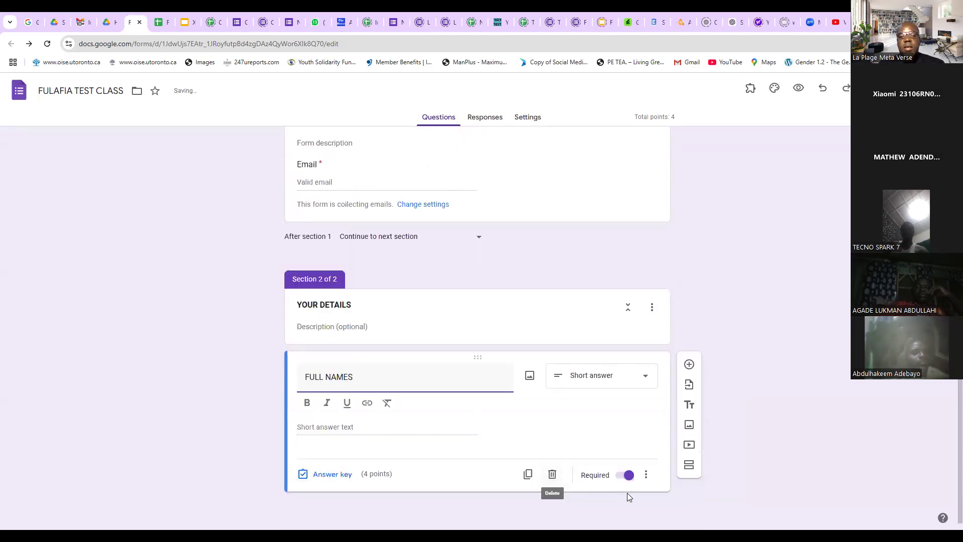
pyautogui.click(528, 474)
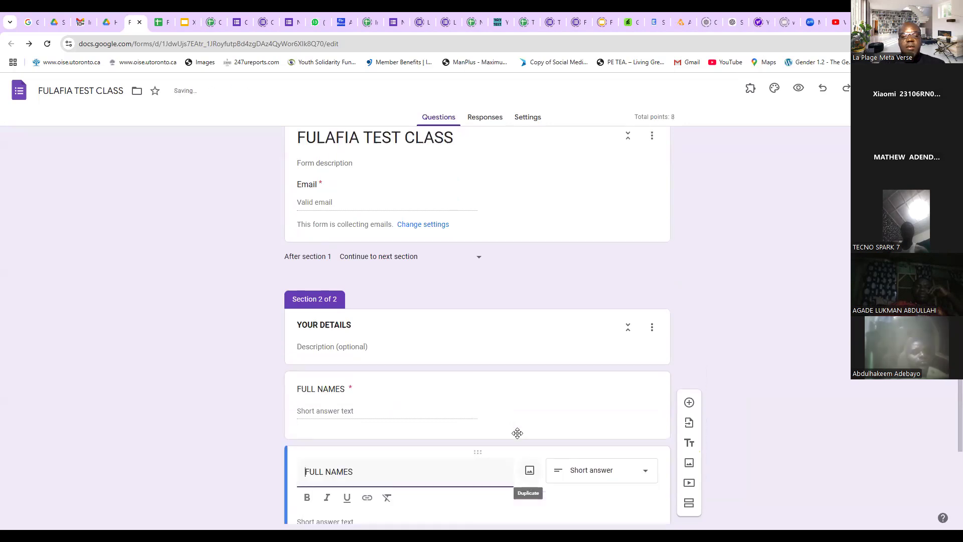
# Retitle the duplicated FULL NAMES question as PHONE NUMBER and duplicate it
pyautogui.tripleClick(402, 378)
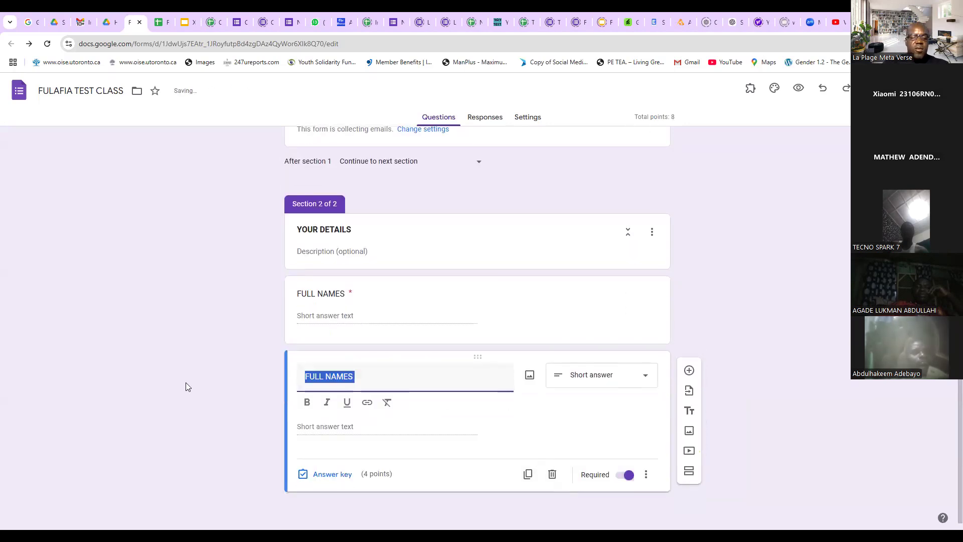
pyautogui.write('PH')
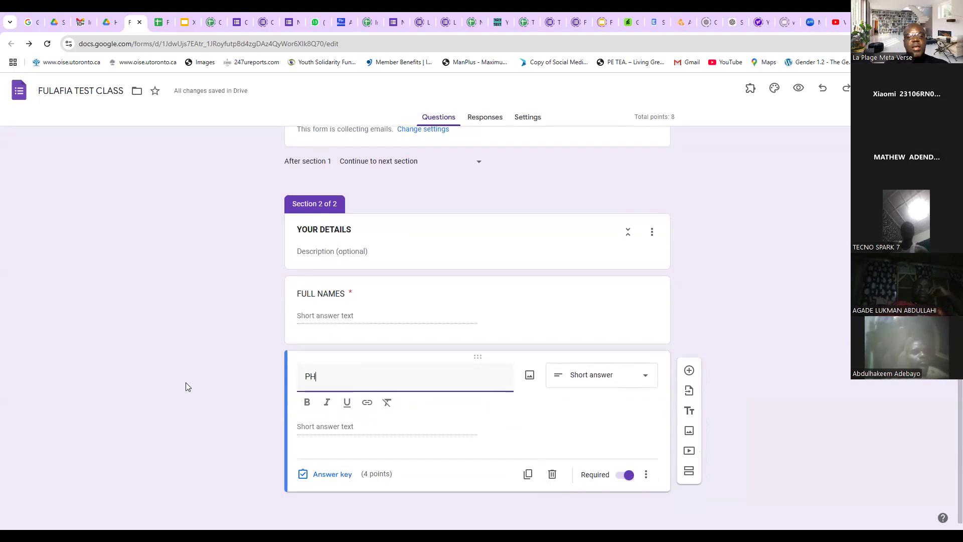
pyautogui.write('ONE NUMBER')
pyautogui.click(530, 475)
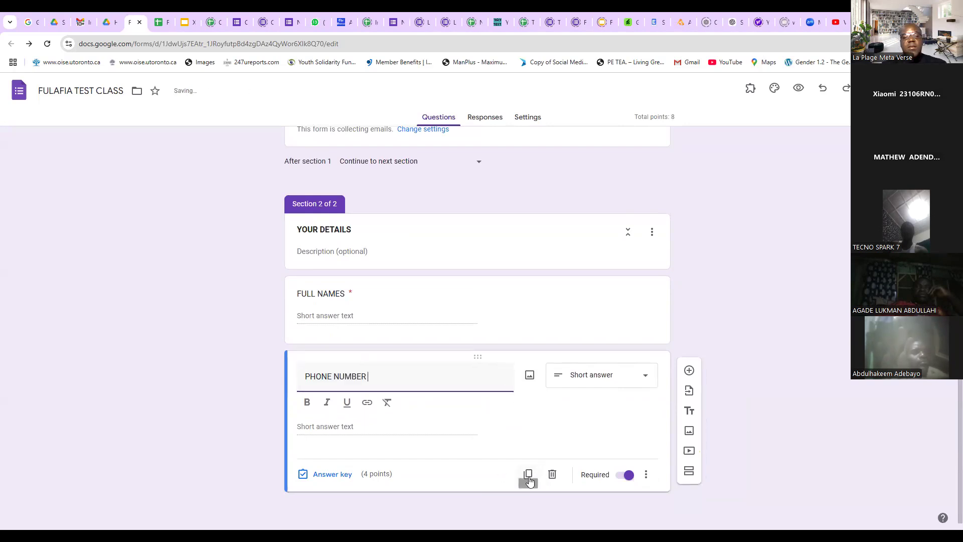
# Retitle the duplicated PHONE NUMBER question as LOCATION
pyautogui.doubleClick(351, 376)
pyautogui.hotkey('ctrl', 'a')
pyautogui.write('L')
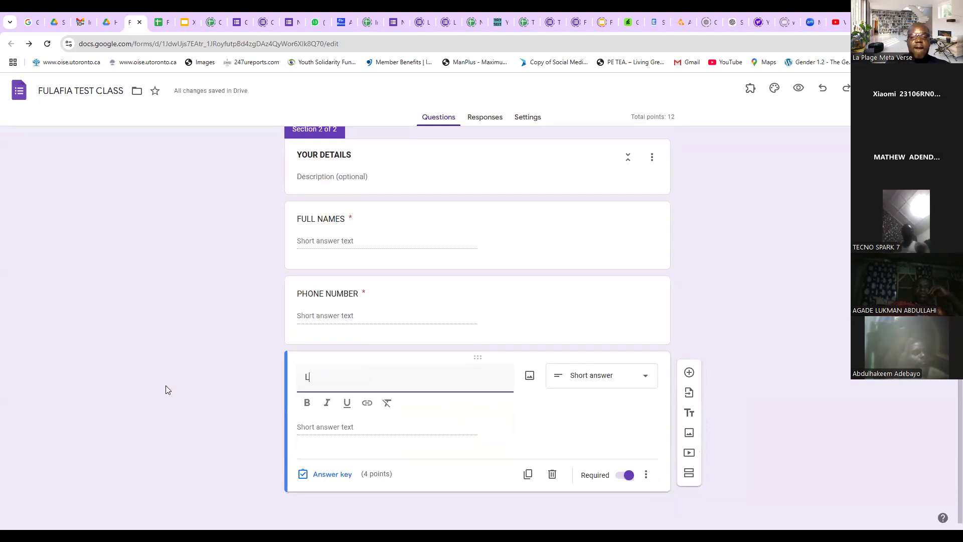
pyautogui.write('OCATION')
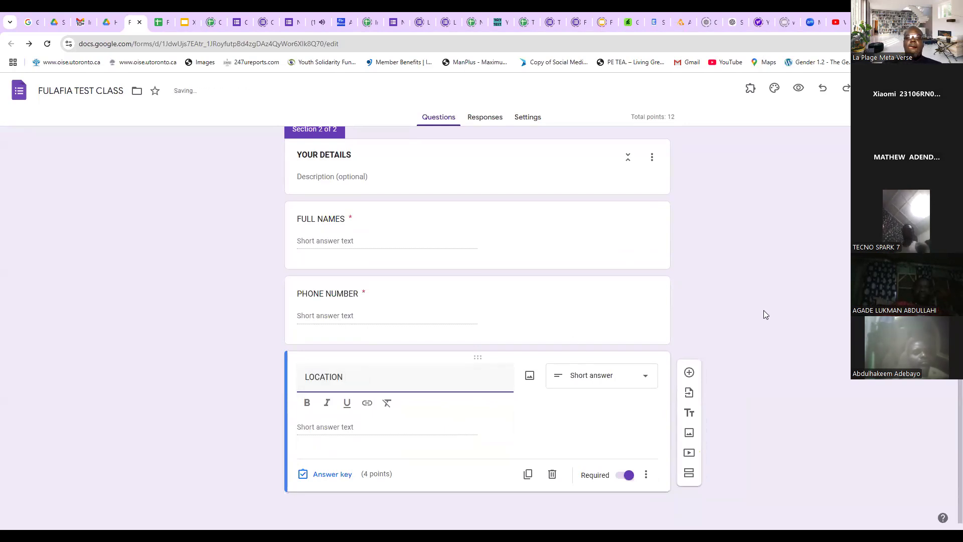
pyautogui.click(785, 272)
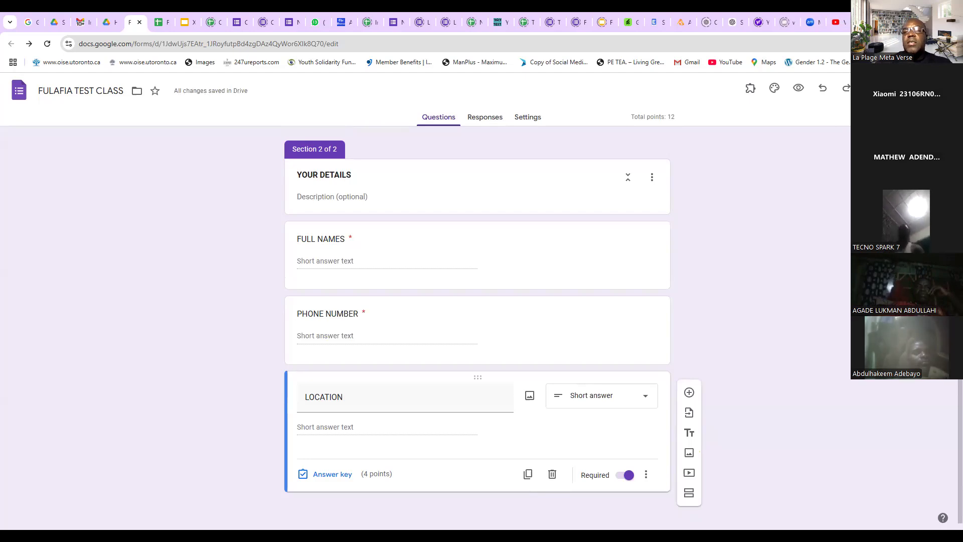
# Search the web in a new tab for LIST OF STATES IN NIGERIA and open the Drupal.org list
pyautogui.hotkey('ctrl', 't')
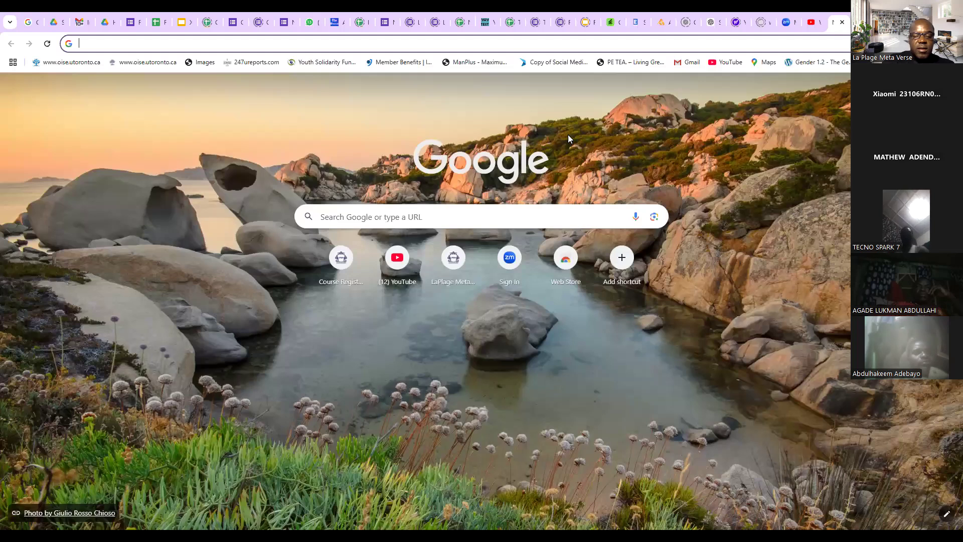
pyautogui.write('LIST OF STA')
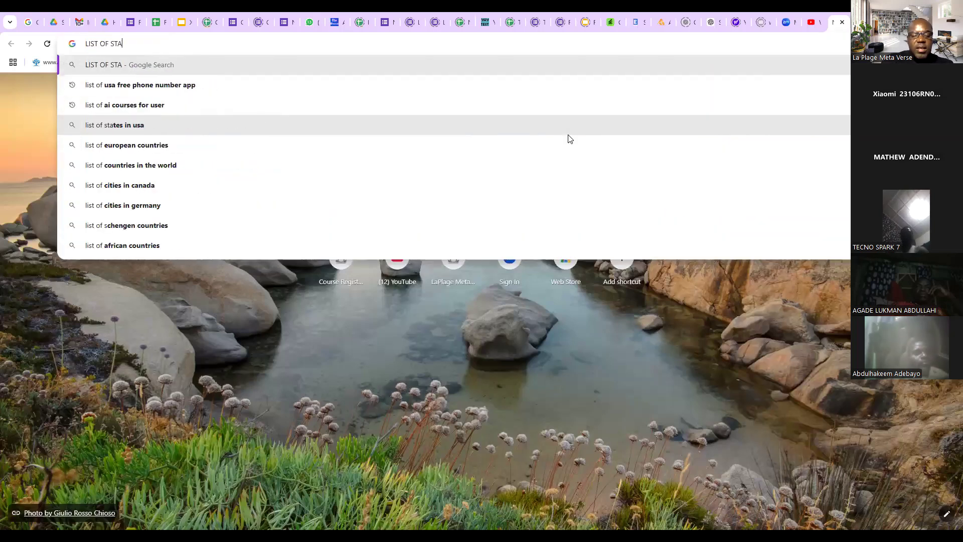
pyautogui.write('TES IN NIGERIA')
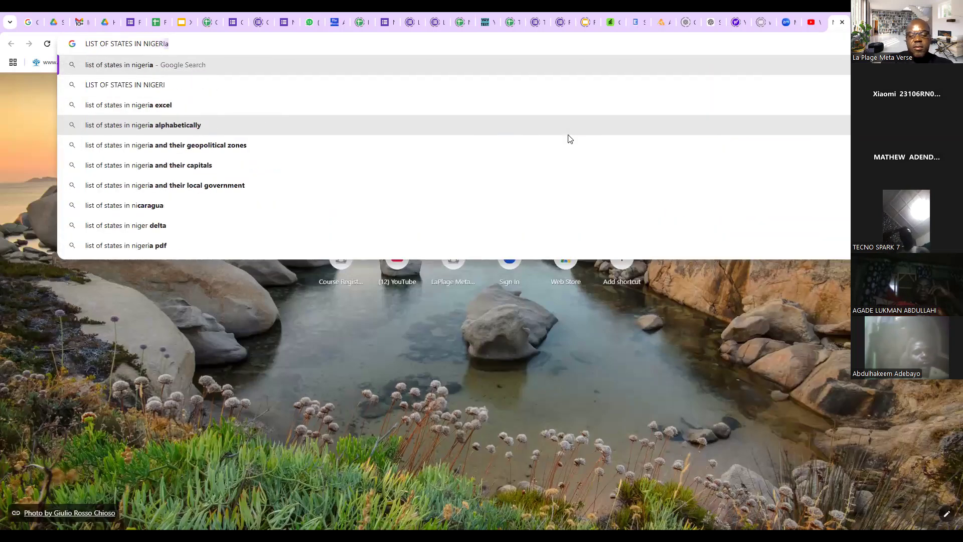
pyautogui.press('Return')
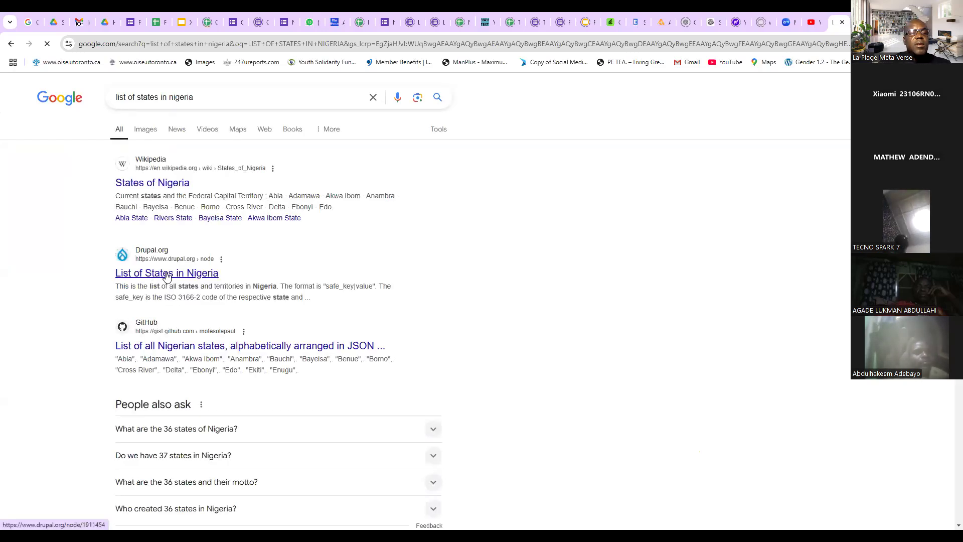
pyautogui.click(166, 275)
# Copy the pipe-delimited list of states from Abuja to Zamfara and return to the form
pyautogui.scroll(-5, 452, 301)
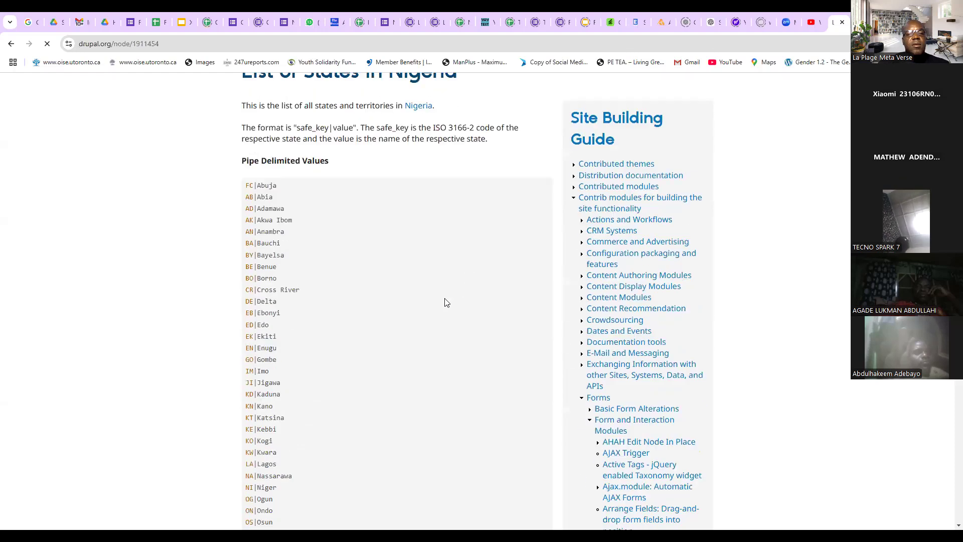
pyautogui.moveTo(245, 185); pyautogui.dragTo(378, 443)
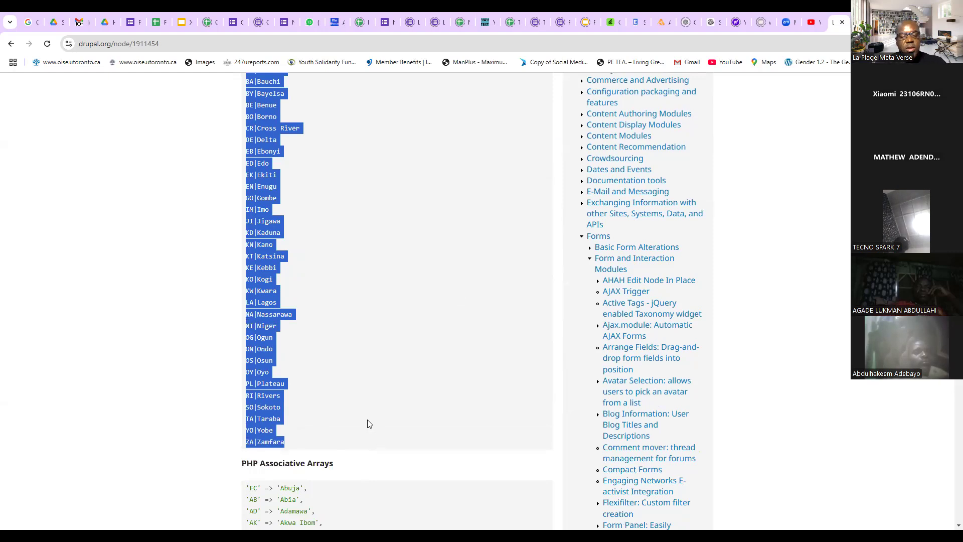
pyautogui.click(133, 22)
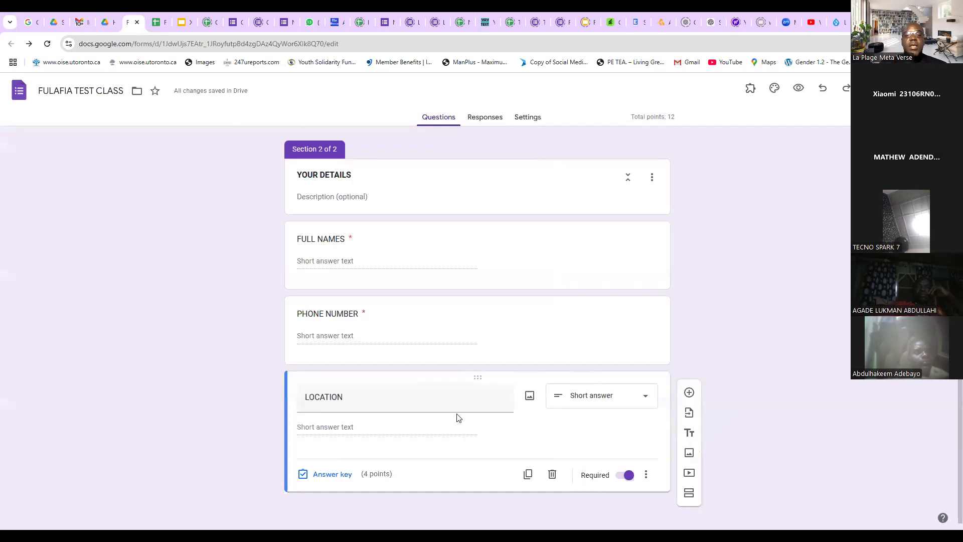
# Retitle the LOCATION question as STATE and change its type to Dropdown
pyautogui.doubleClick(402, 403)
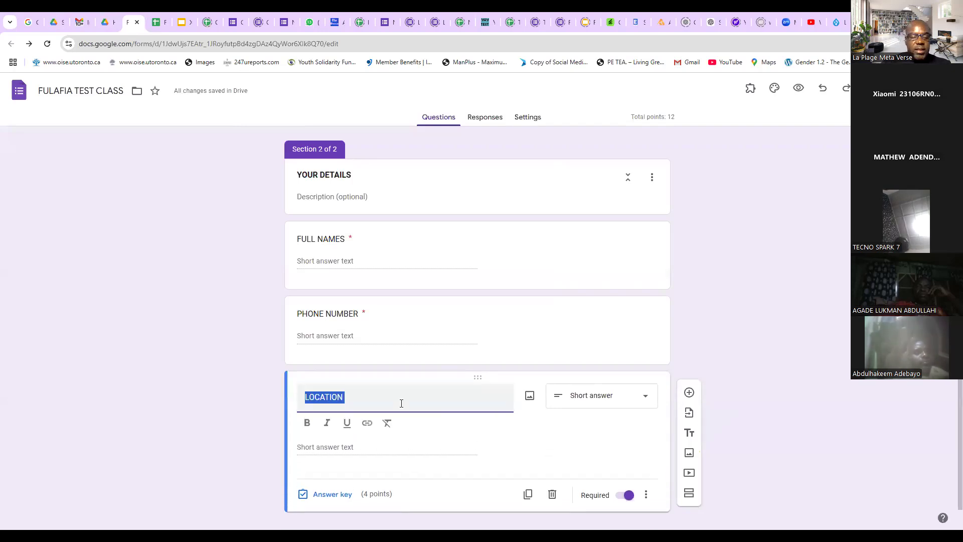
pyautogui.write('S')
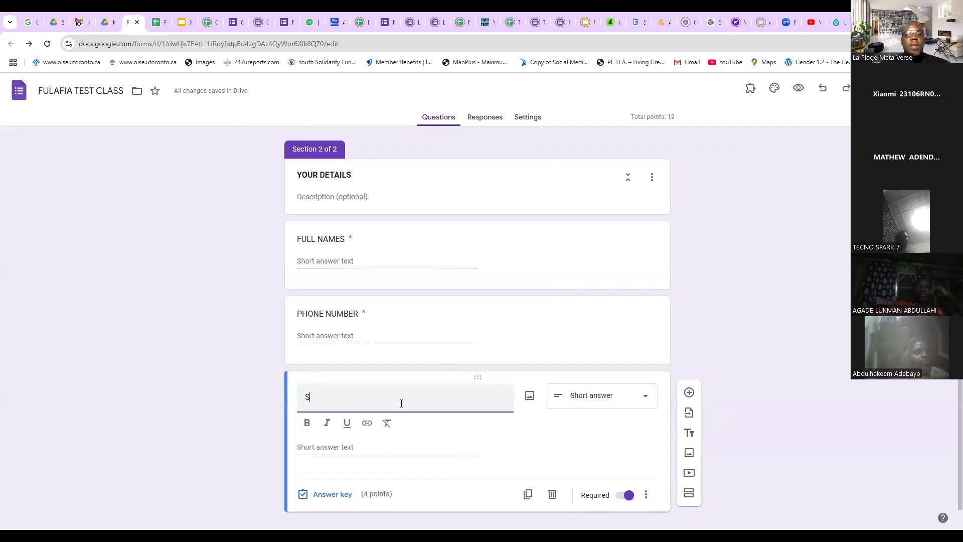
pyautogui.write('TATE')
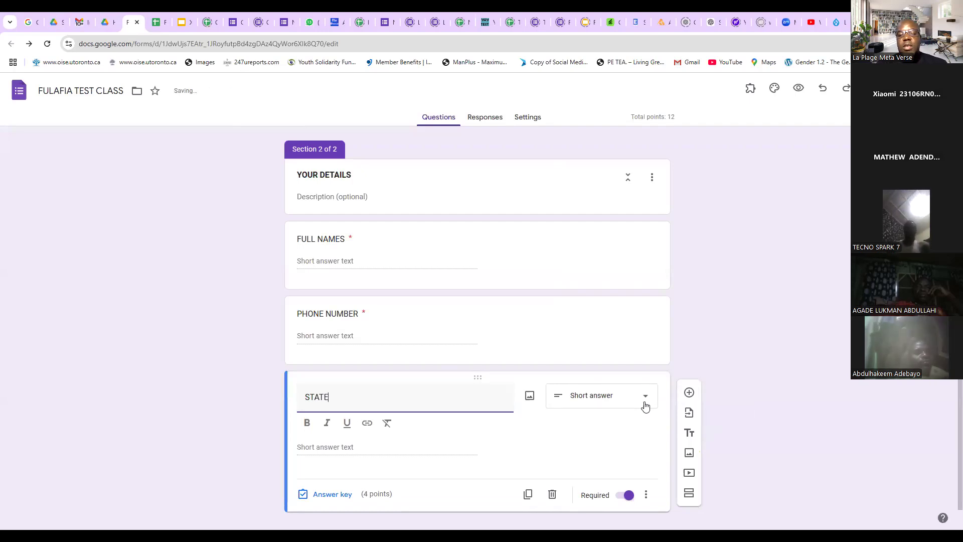
pyautogui.click(644, 404)
pyautogui.click(602, 314)
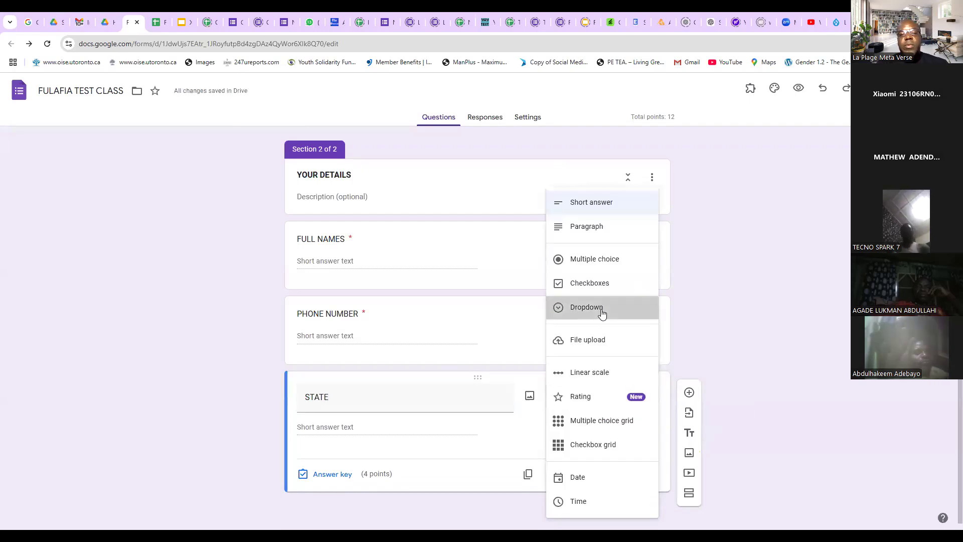
# Paste the copied list of Nigerian states as the STATE question's dropdown options
pyautogui.click(349, 427)
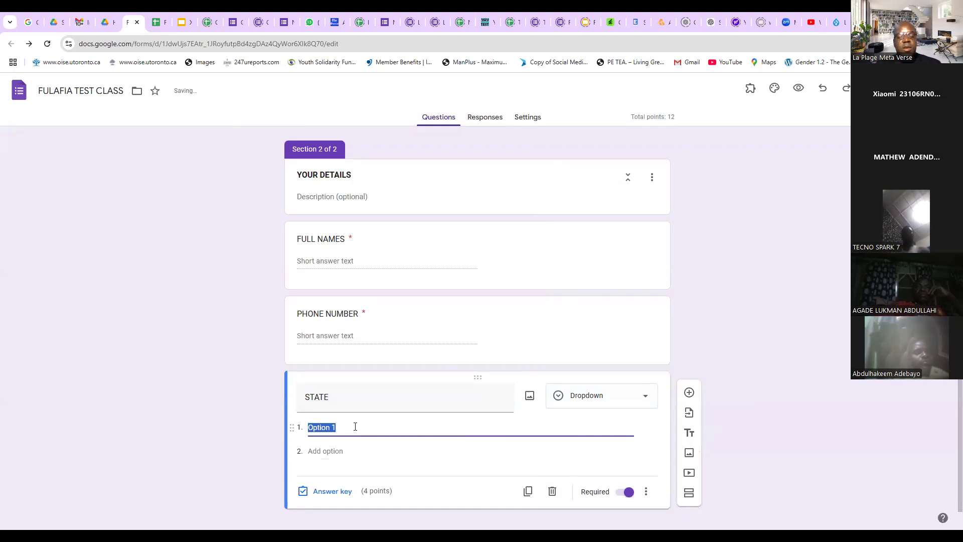
pyautogui.hotkey('ctrl', 'v')
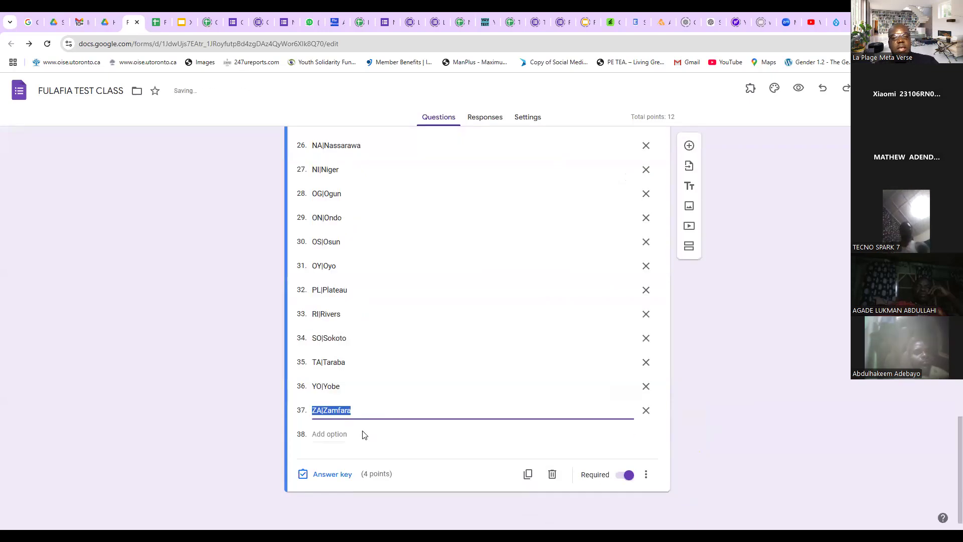
pyautogui.click(691, 387)
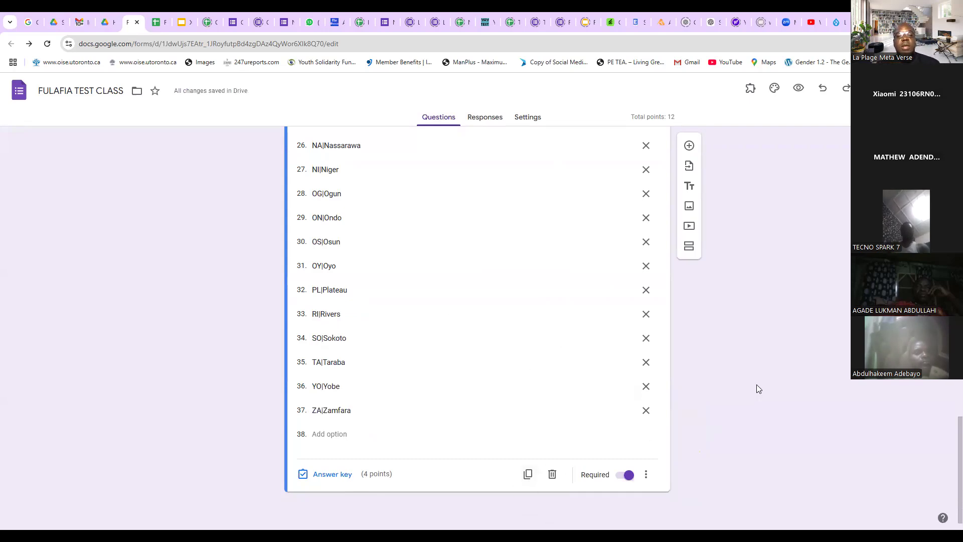
pyautogui.scroll(12, 733, 419)
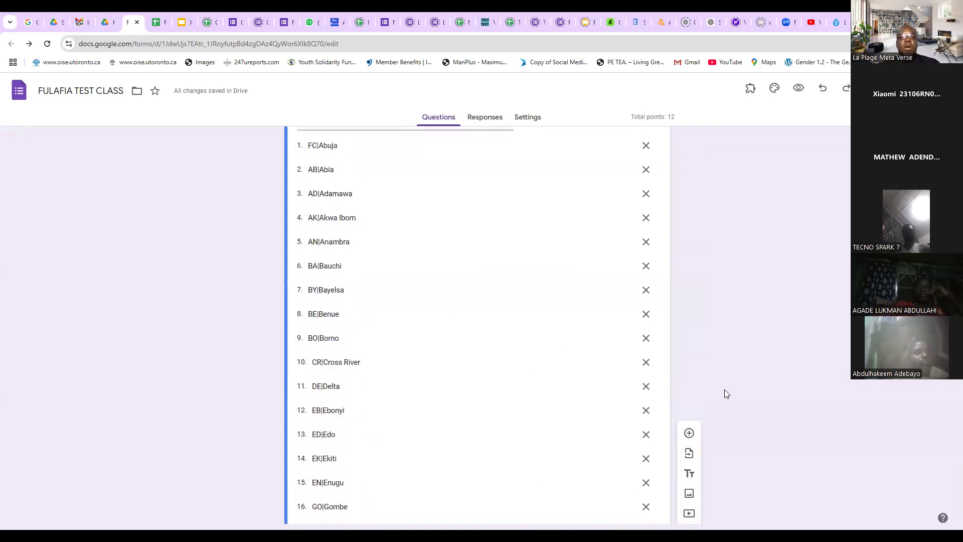
pyautogui.scroll(-12, 725, 390)
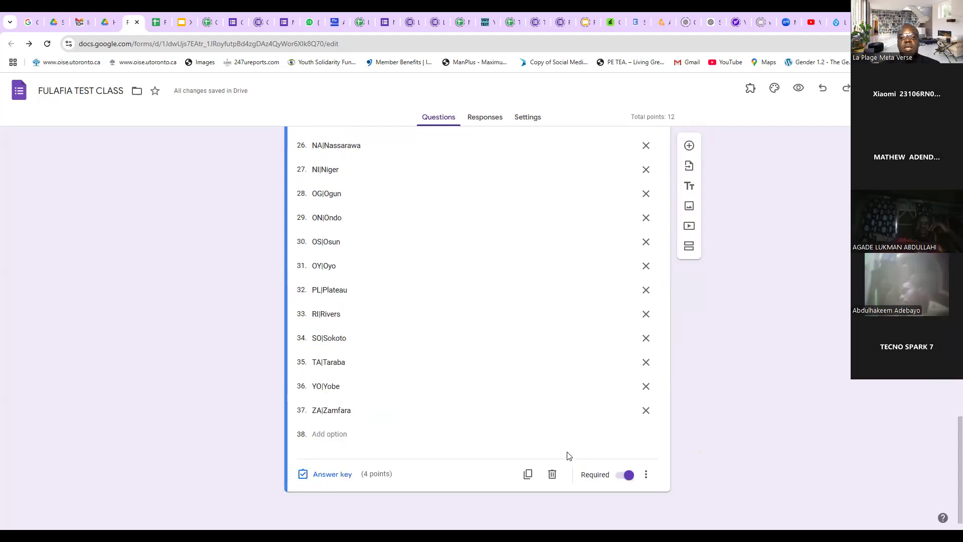
# Add a third section titled STATE TEST in bold, with a blank multiple-choice question beneath it
pyautogui.click(689, 246)
pyautogui.click(372, 449)
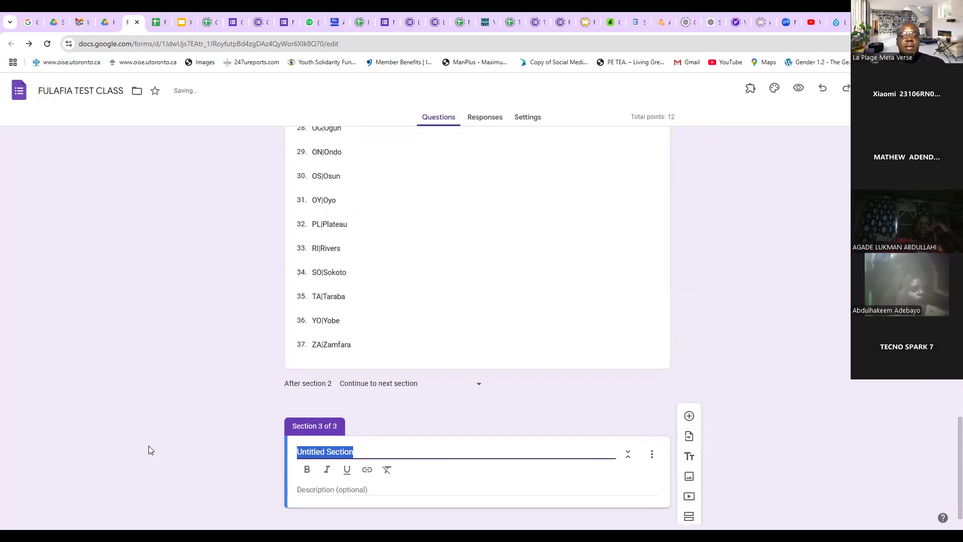
pyautogui.write('S')
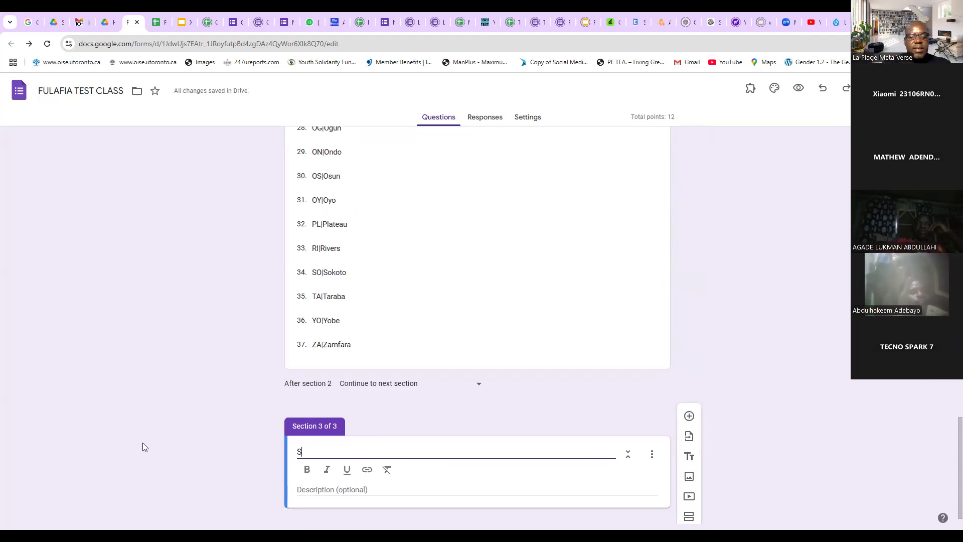
pyautogui.write('TATE TEST')
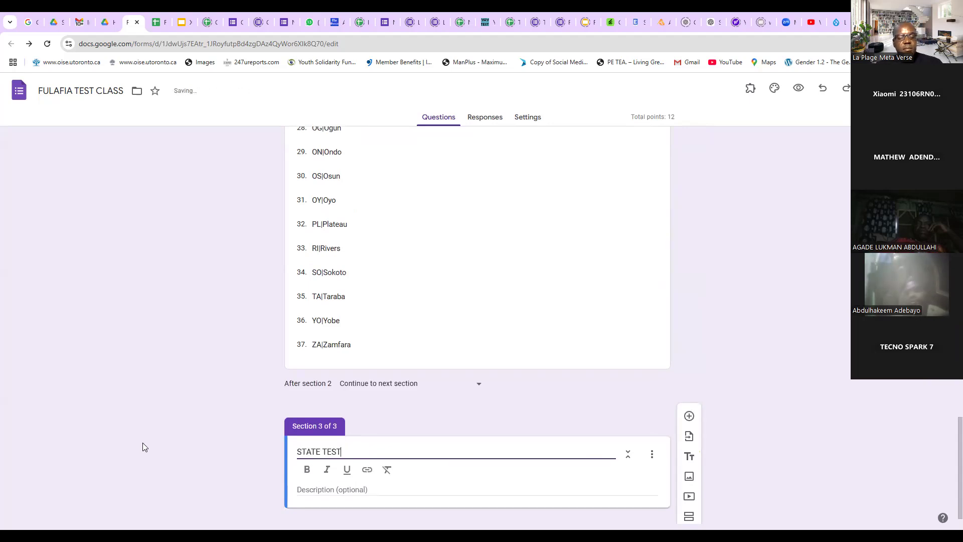
pyautogui.hotkey('ctrl', 'a')
pyautogui.hotkey('ctrl', 'b')
pyautogui.click(493, 355)
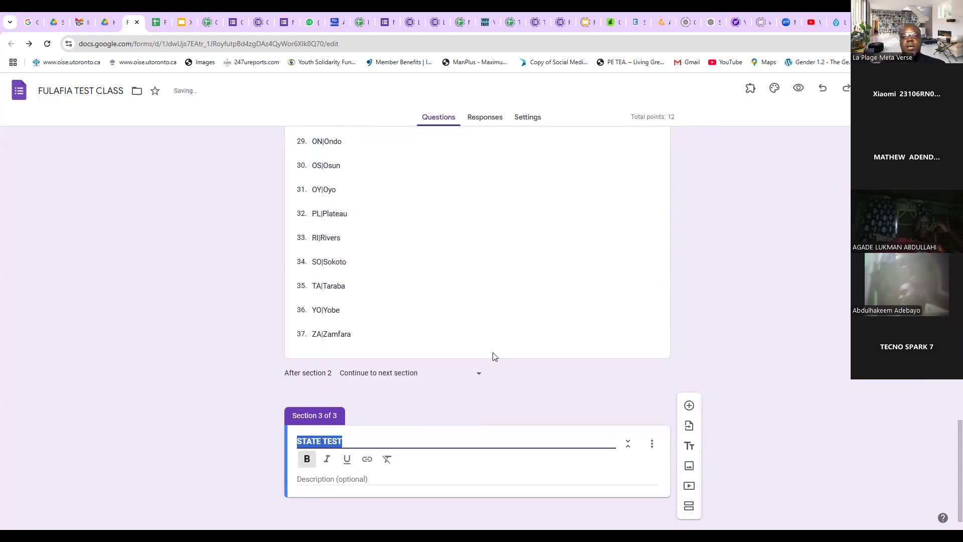
pyautogui.click(688, 411)
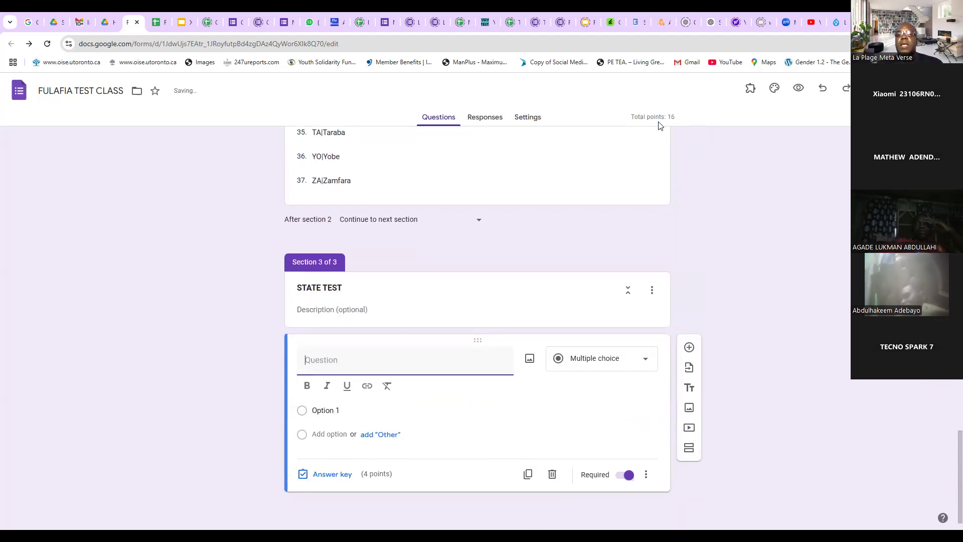
# Set the points of the FULL NAMES question to 0 in its answer key
pyautogui.scroll(3, 652, 171)
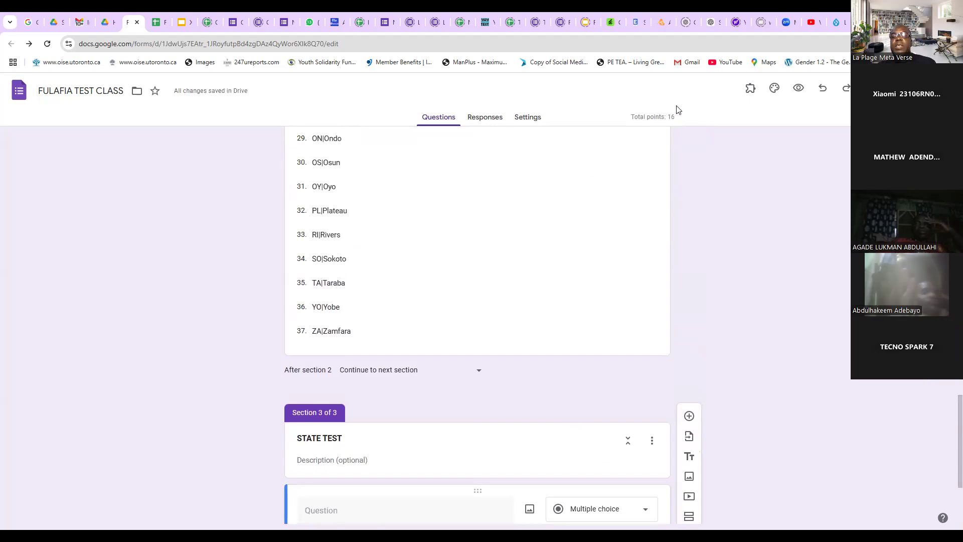
pyautogui.scroll(20, 486, 324)
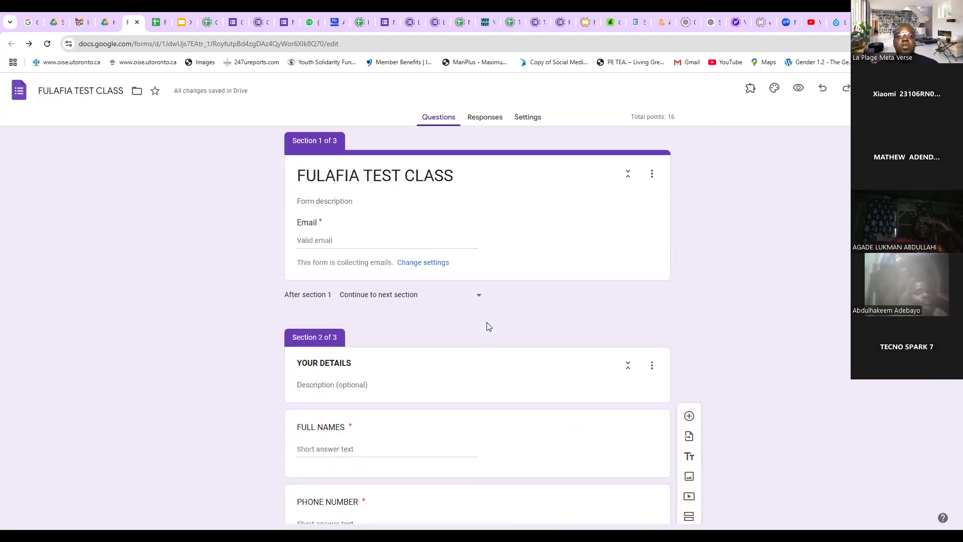
pyautogui.scroll(-2, 488, 326)
pyautogui.scroll(1, 469, 322)
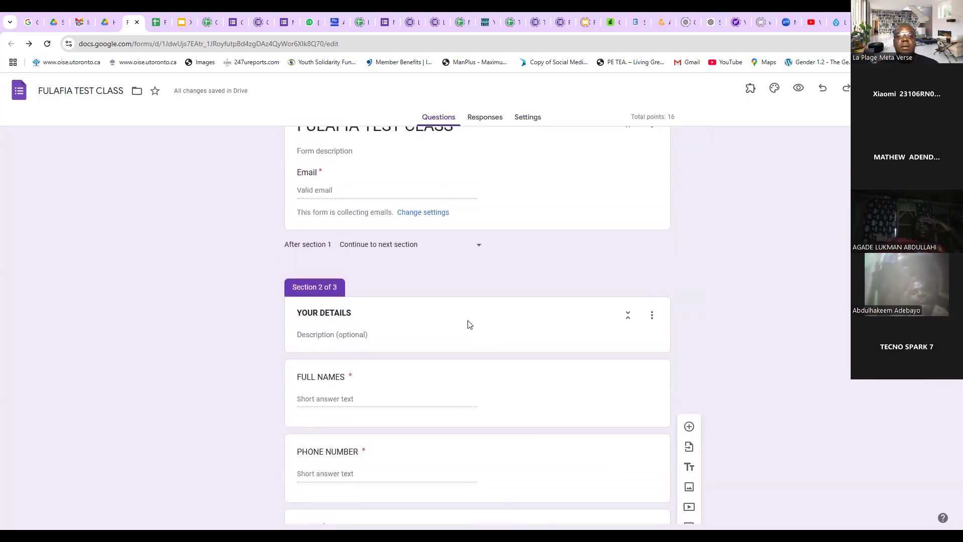
pyautogui.click(443, 401)
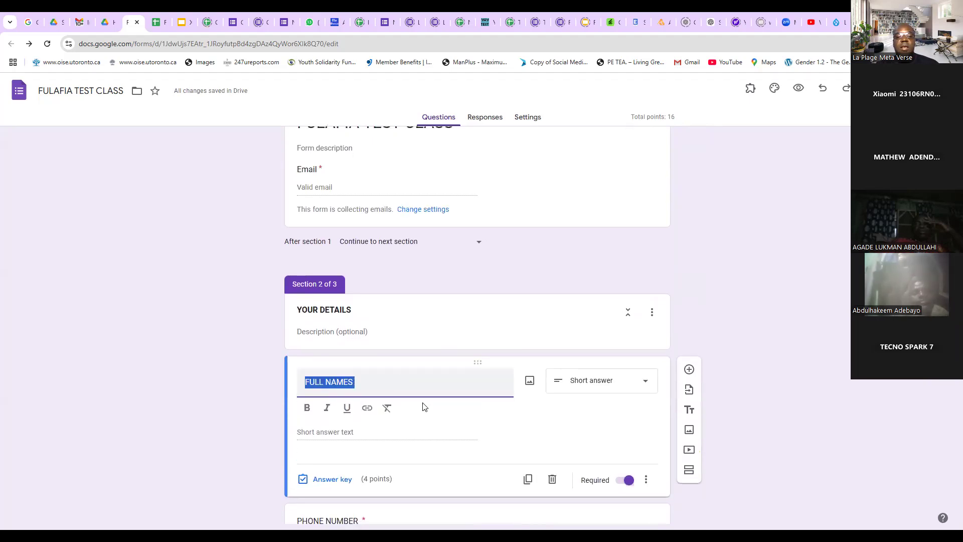
pyautogui.scroll(-3, 421, 405)
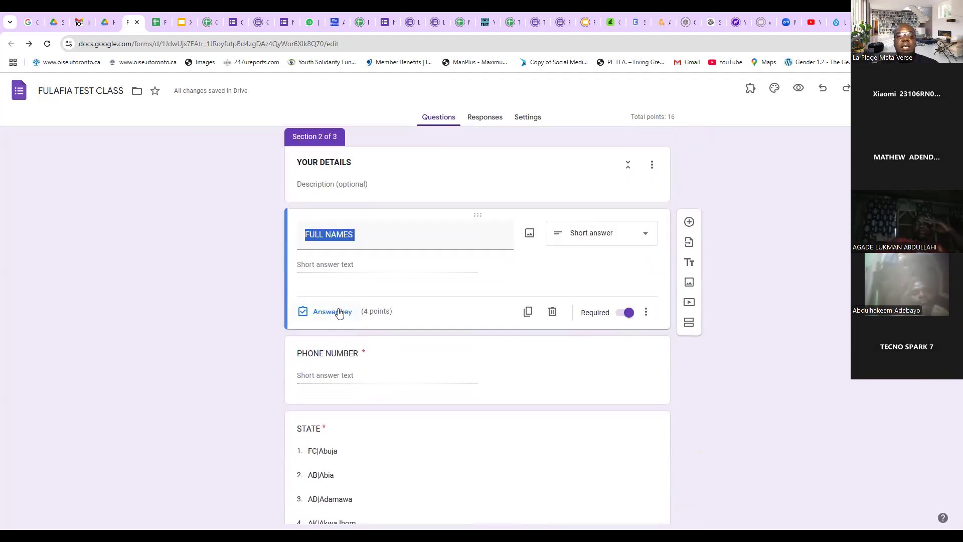
pyautogui.click(333, 312)
pyautogui.doubleClick(631, 269)
pyautogui.click(636, 374)
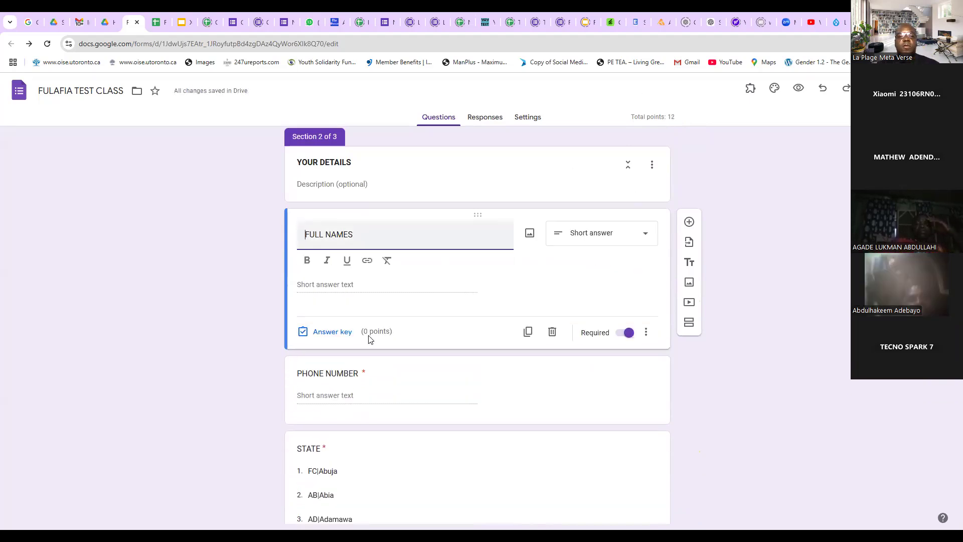
# Set the points of the PHONE NUMBER question to 0 in its answer key
pyautogui.scroll(-3, 368, 338)
pyautogui.click(351, 266)
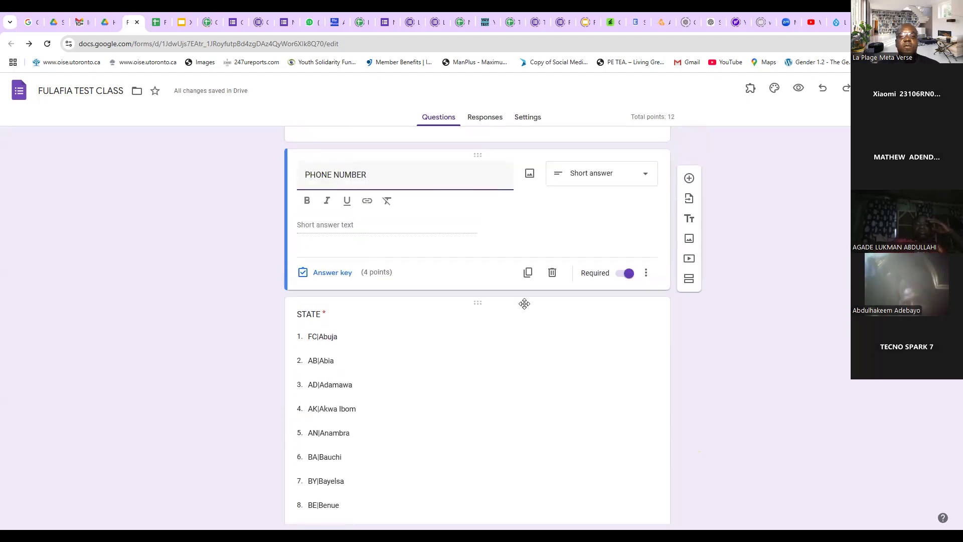
pyautogui.click(331, 273)
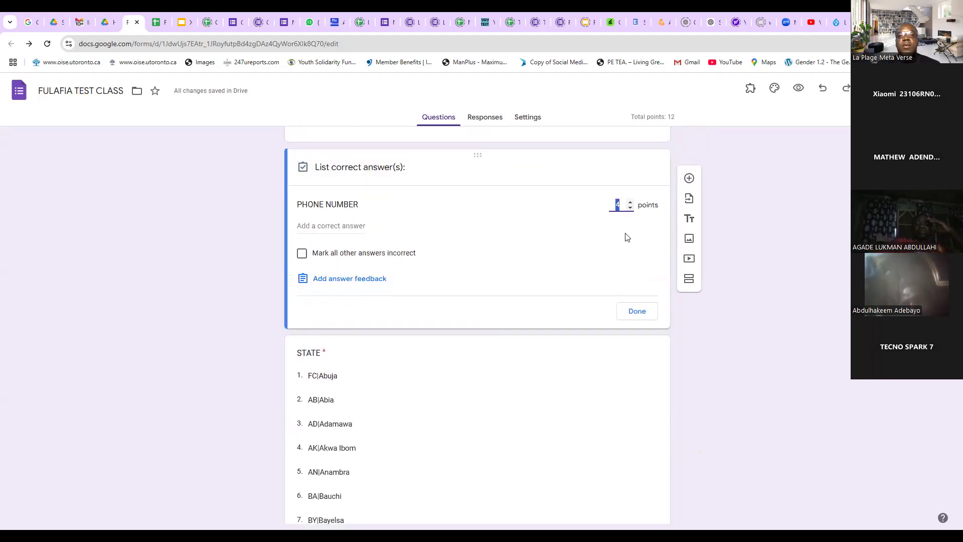
pyautogui.click(637, 312)
pyautogui.scroll(-3, 426, 355)
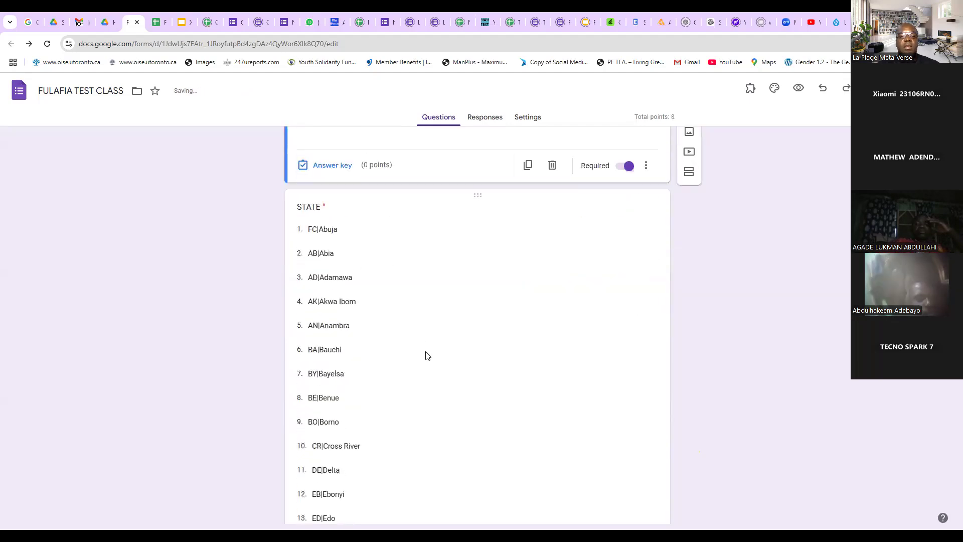
pyautogui.scroll(4, 433, 356)
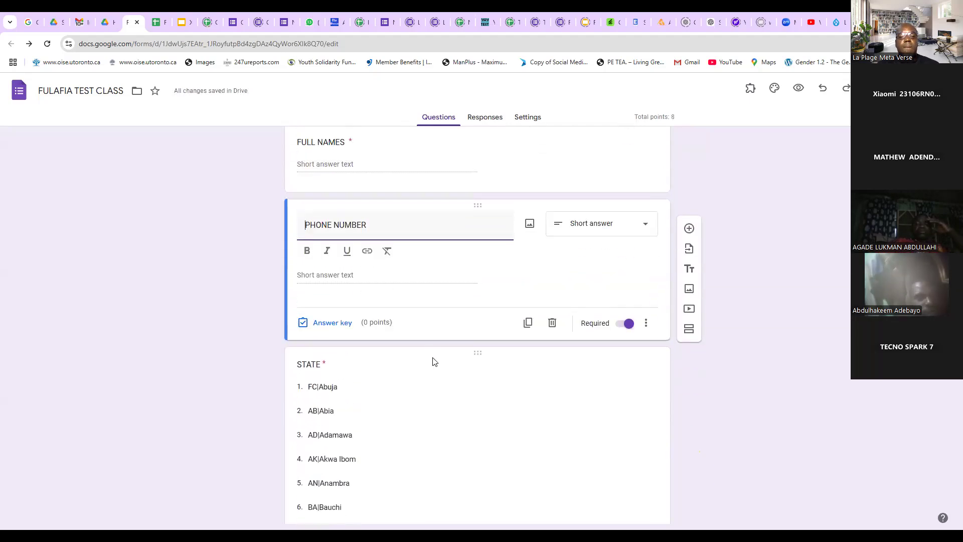
# Set the points of the STATE dropdown question to 0 in its answer key
pyautogui.scroll(-4, 432, 363)
pyautogui.click(428, 363)
pyautogui.scroll(-6, 431, 369)
pyautogui.scroll(-5, 432, 372)
pyautogui.scroll(-4, 437, 373)
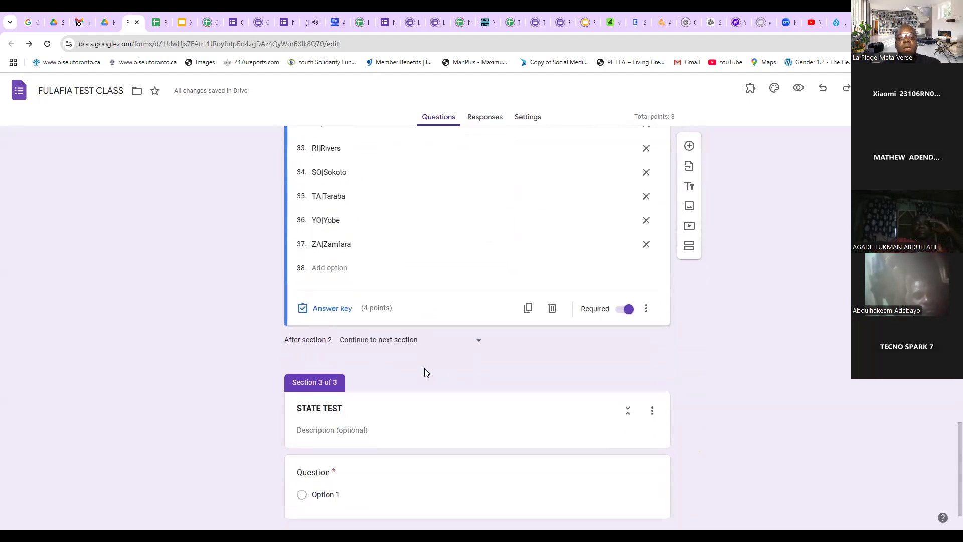
pyautogui.click(334, 308)
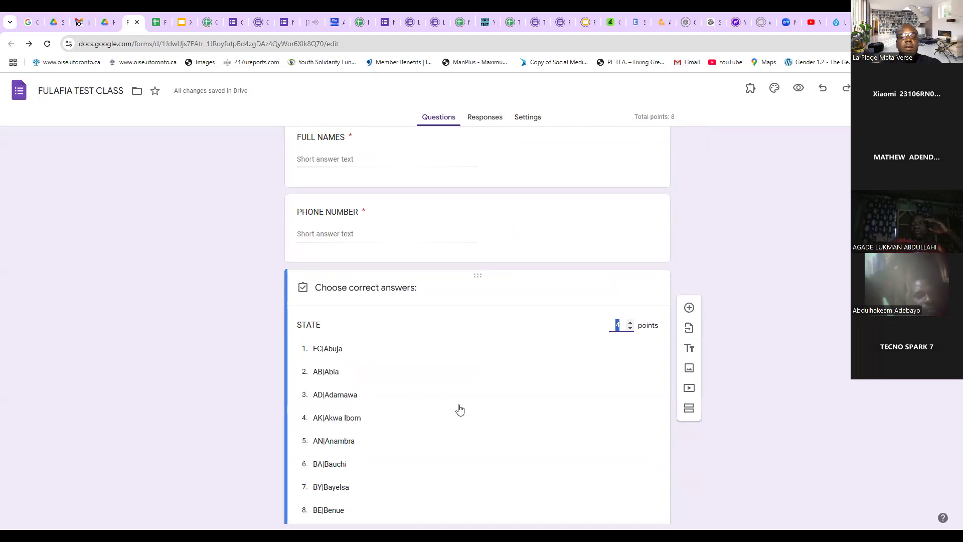
pyautogui.scroll(-7, 509, 376)
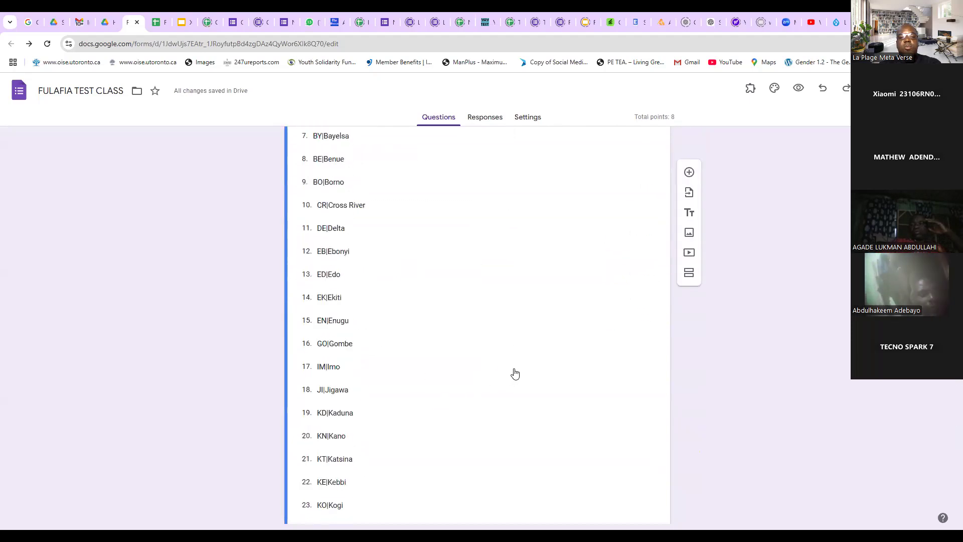
pyautogui.scroll(5, 516, 373)
pyautogui.click(654, 228)
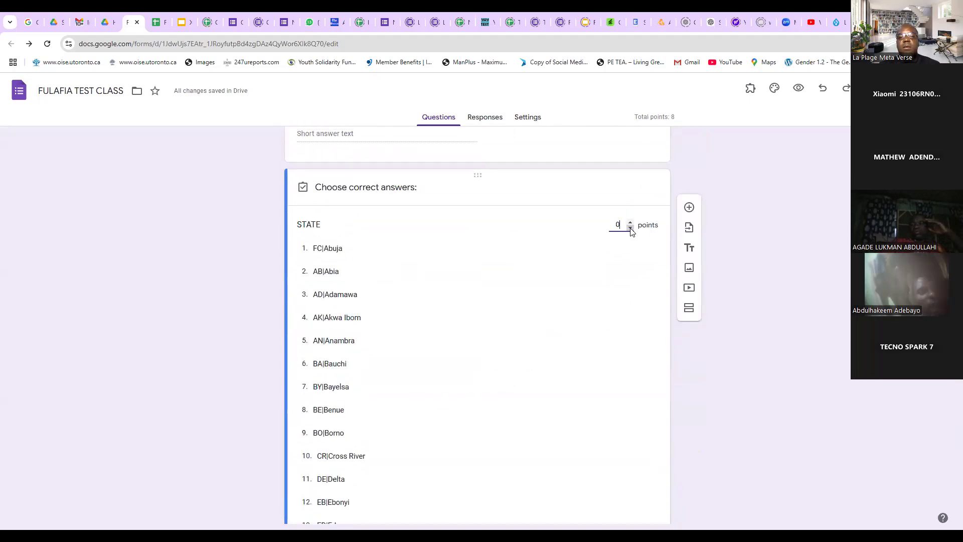
pyautogui.scroll(-15, 598, 306)
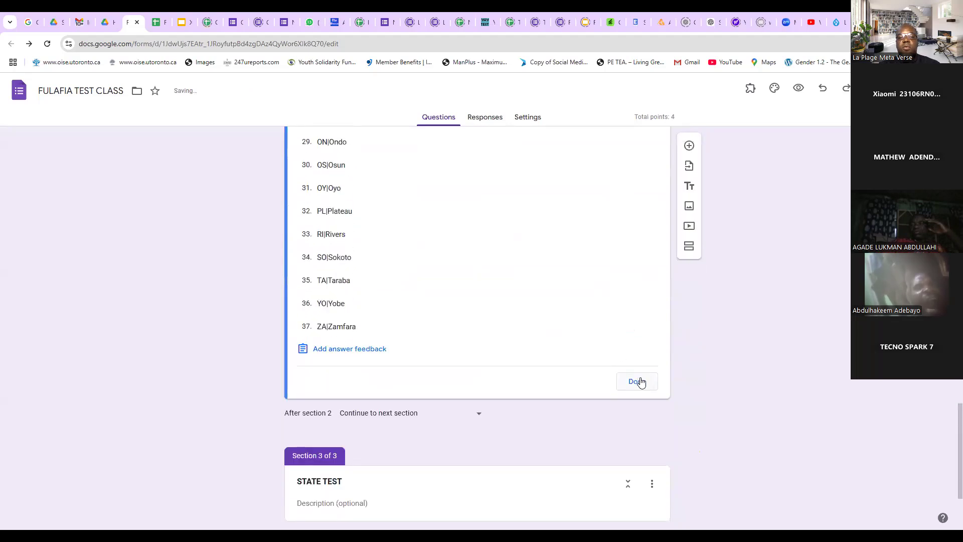
pyautogui.click(637, 381)
pyautogui.scroll(-18, 516, 314)
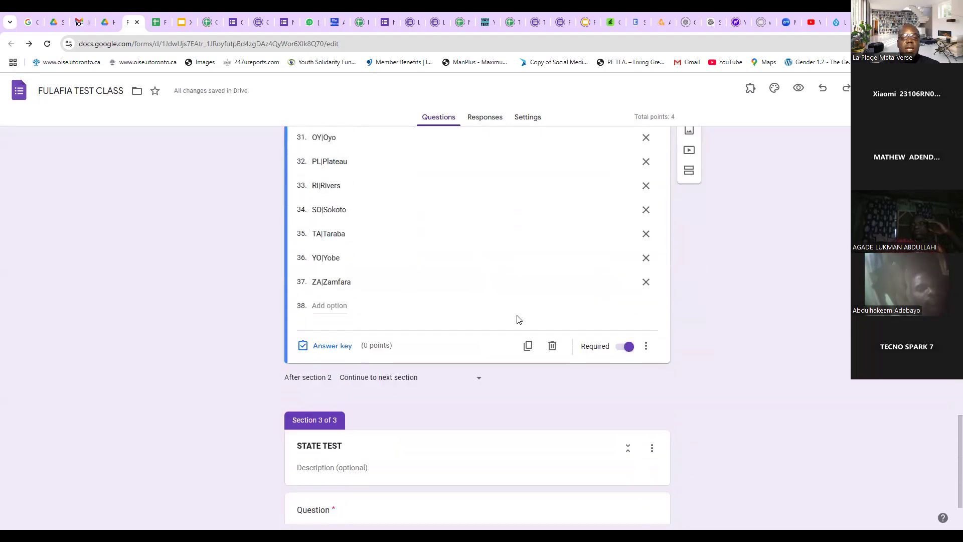
# Set the points of the blank question in the STATE TEST section to 10 in its answer key
pyautogui.scroll(-2, 519, 320)
pyautogui.click(380, 462)
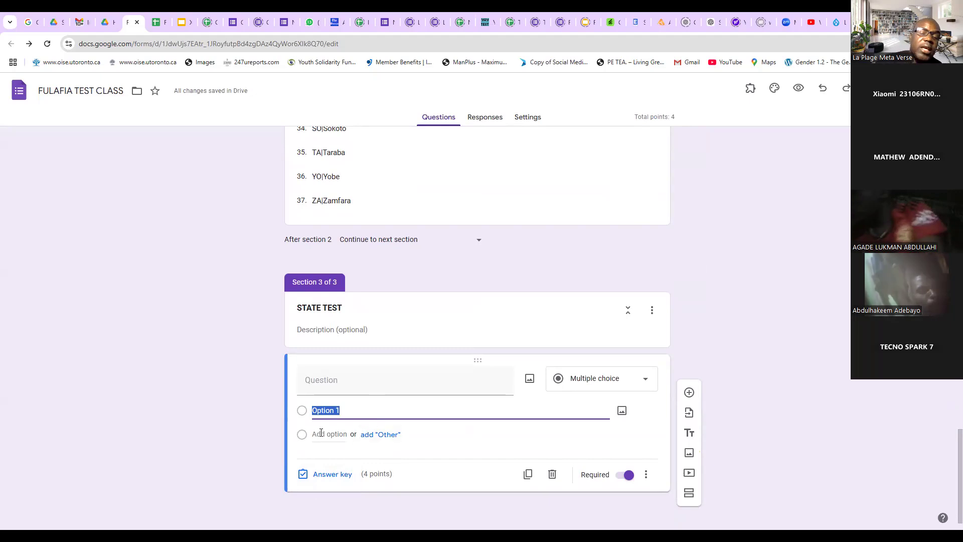
pyautogui.click(333, 475)
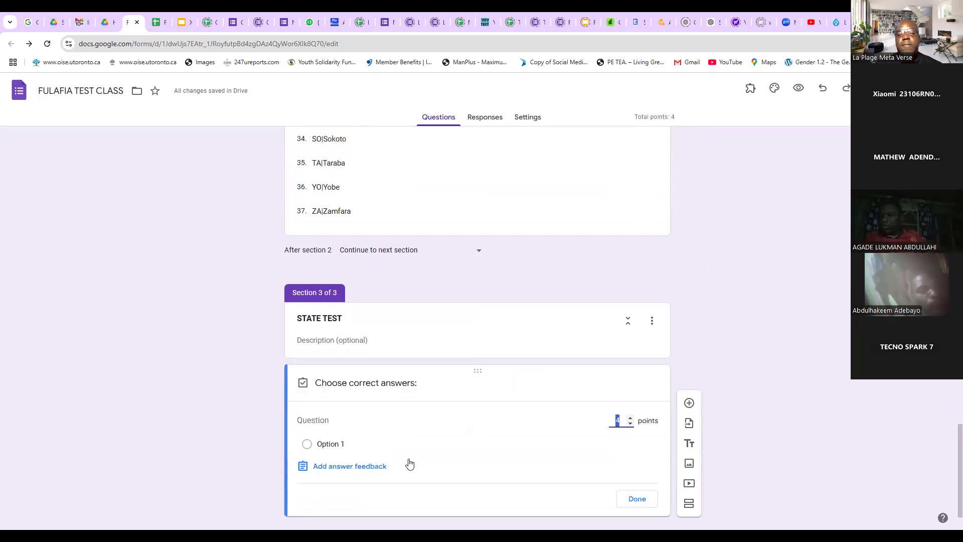
pyautogui.click(631, 417)
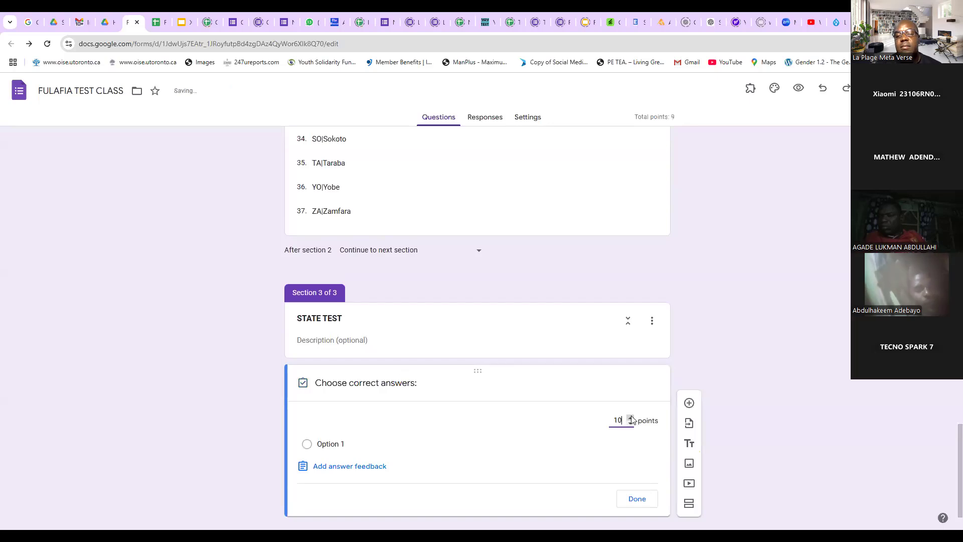
pyautogui.click(636, 500)
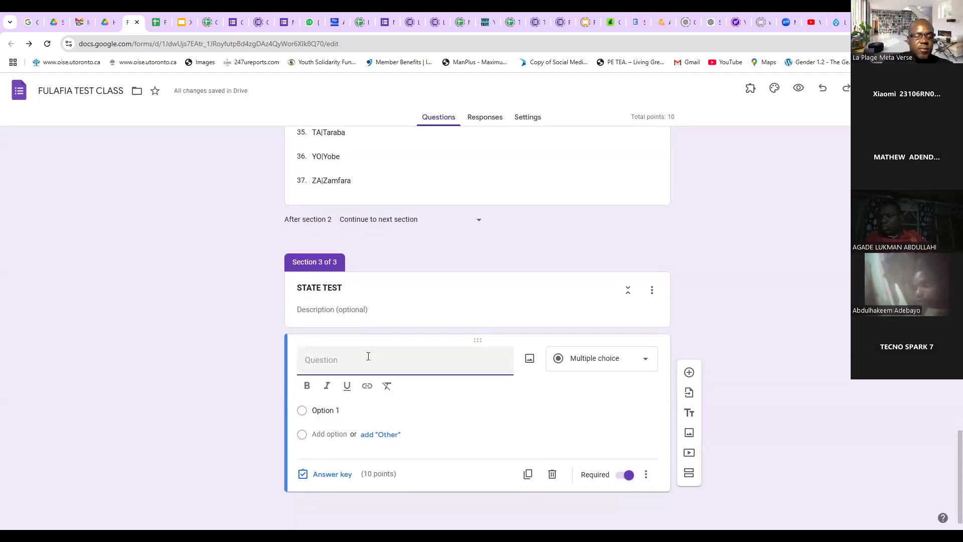
# Enter "What is the capital of nasarawa State ?" as the text of the STATE TEST multiple-choice question
pyautogui.write('W')
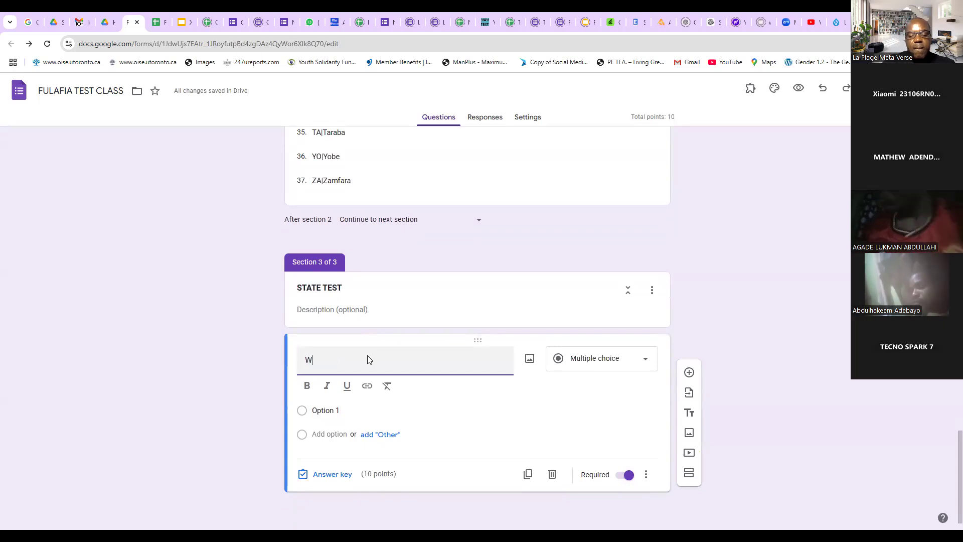
pyautogui.write('hat is the capital  of na')
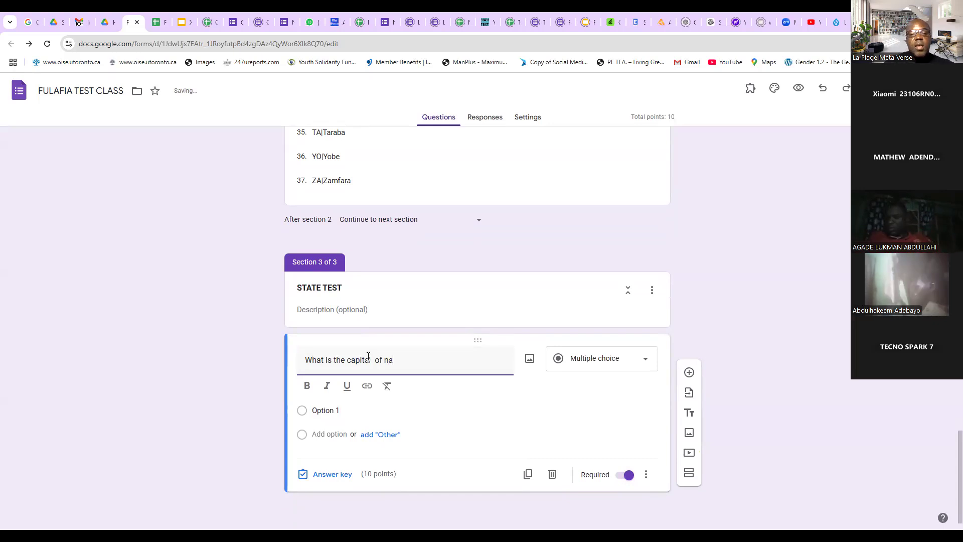
pyautogui.write('sarawa State ?')
# Fill in the four answer options Lafia, Makurdi, Jos and Akwanga for the Nasarawa capital question
pyautogui.click(383, 411)
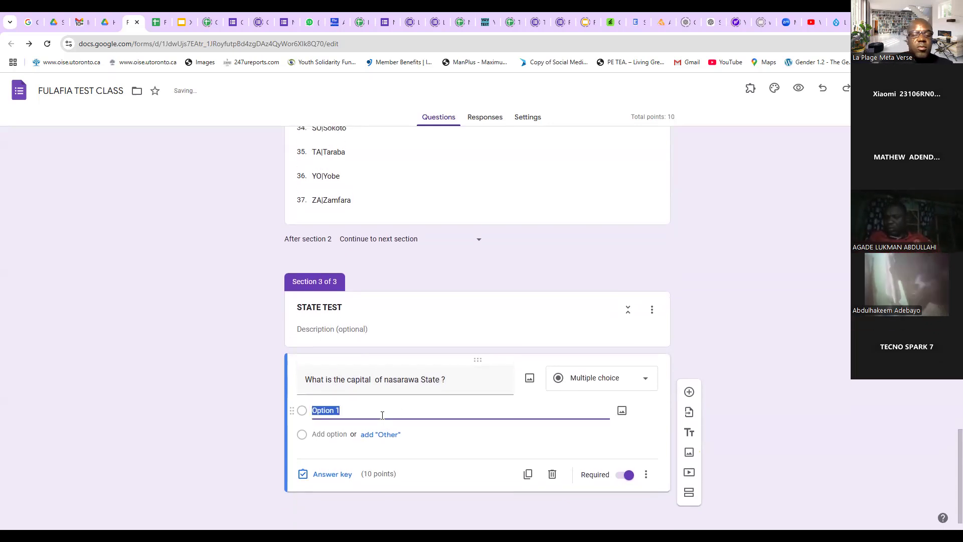
pyautogui.write('L')
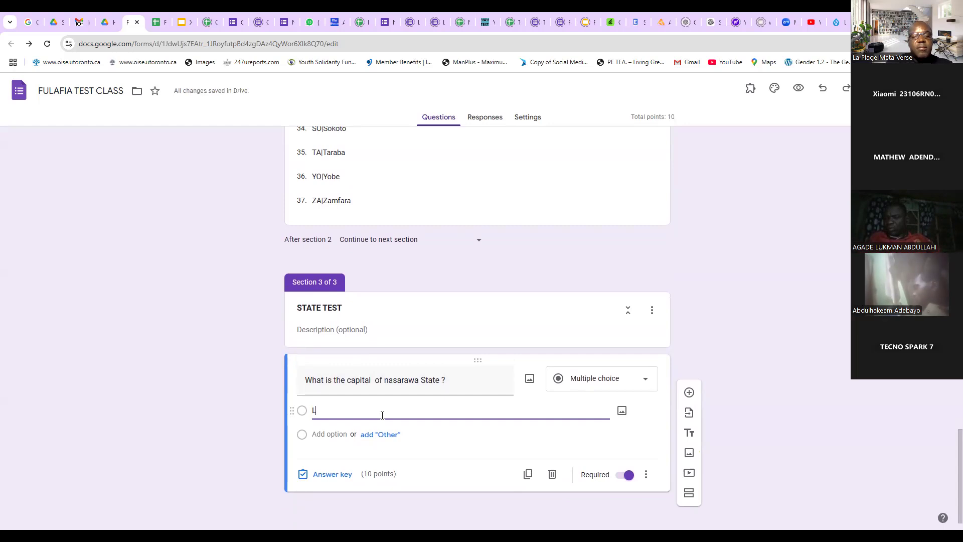
pyautogui.write('afia')
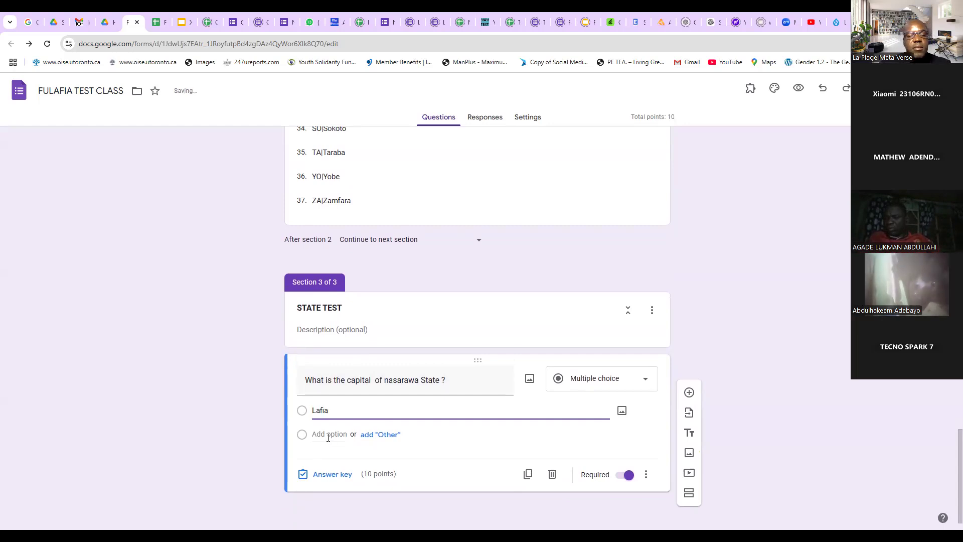
pyautogui.click(329, 436)
pyautogui.write('M')
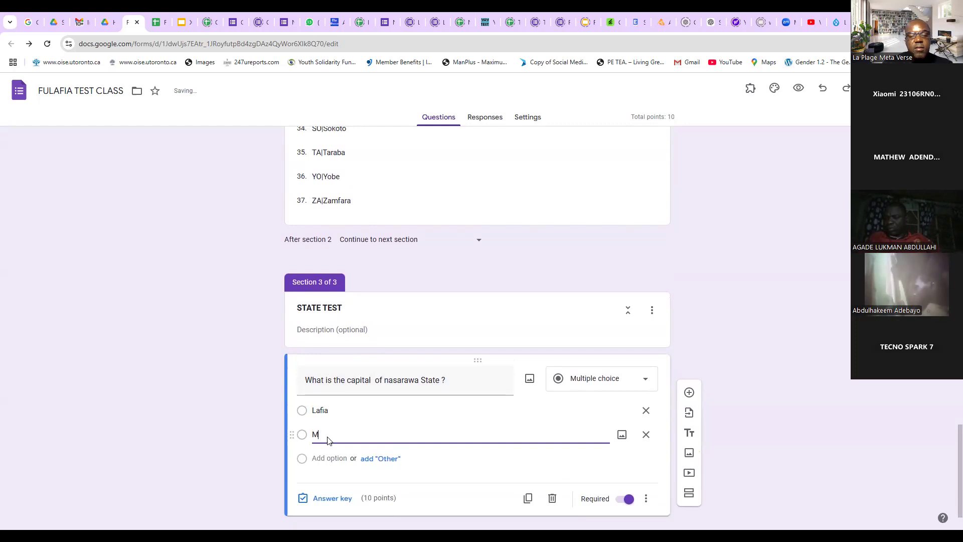
pyautogui.write('akurdi')
pyautogui.click(323, 457)
pyautogui.write('Jos')
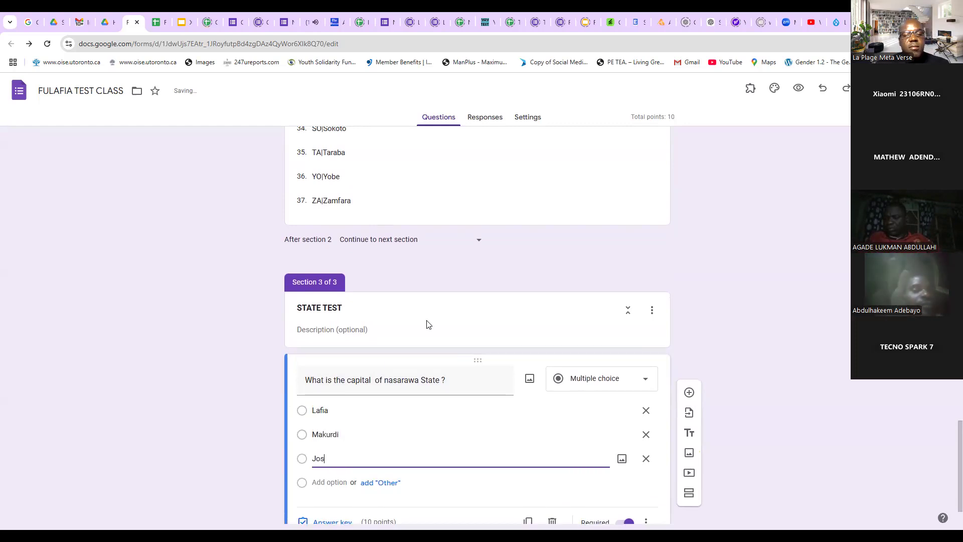
pyautogui.scroll(-1, 432, 412)
pyautogui.click(329, 435)
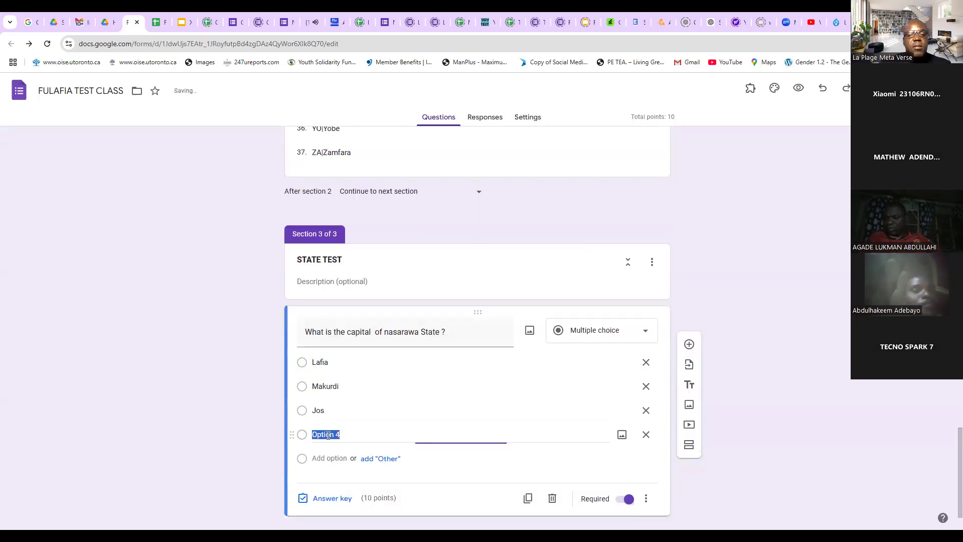
pyautogui.write('A')
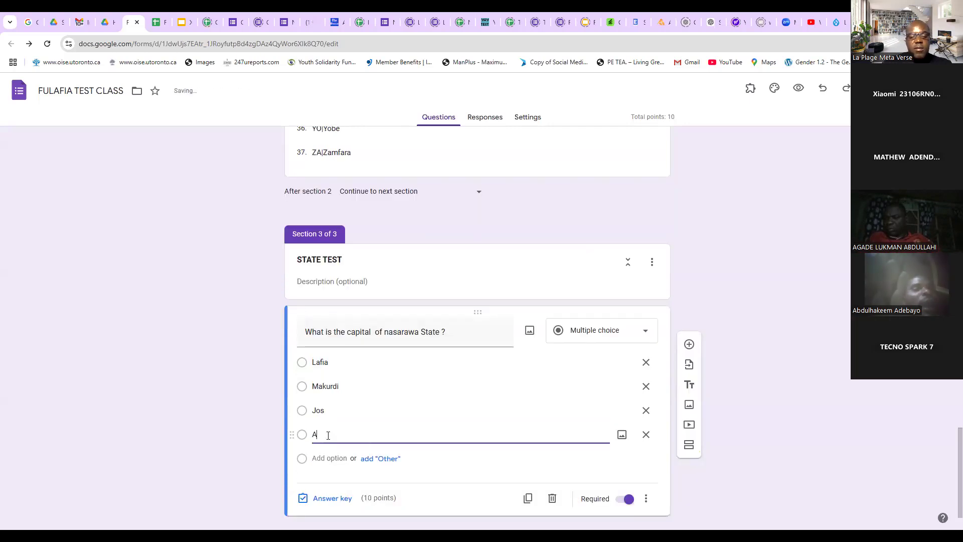
pyautogui.write('kwanga')
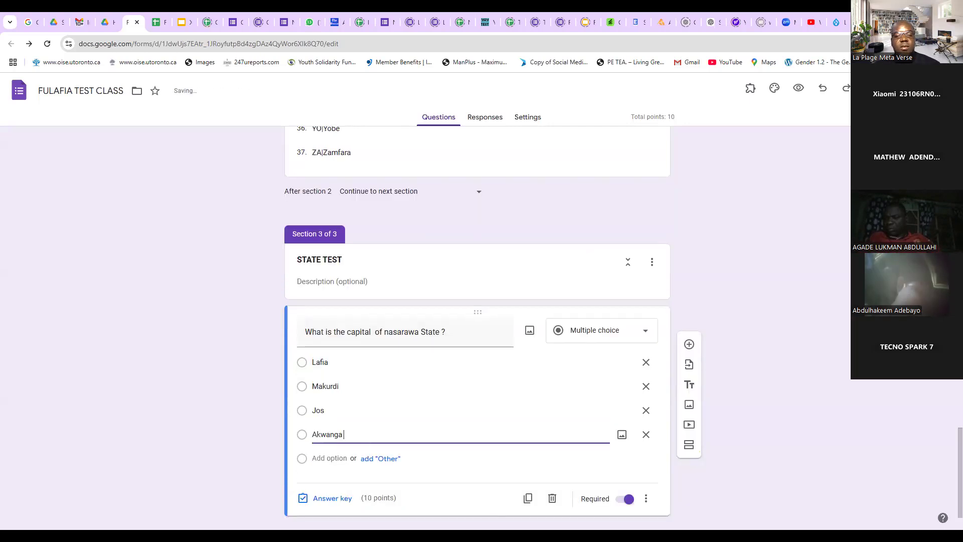
# Set the points of the Nasarawa capital question to 20 in its answer key
pyautogui.click(332, 497)
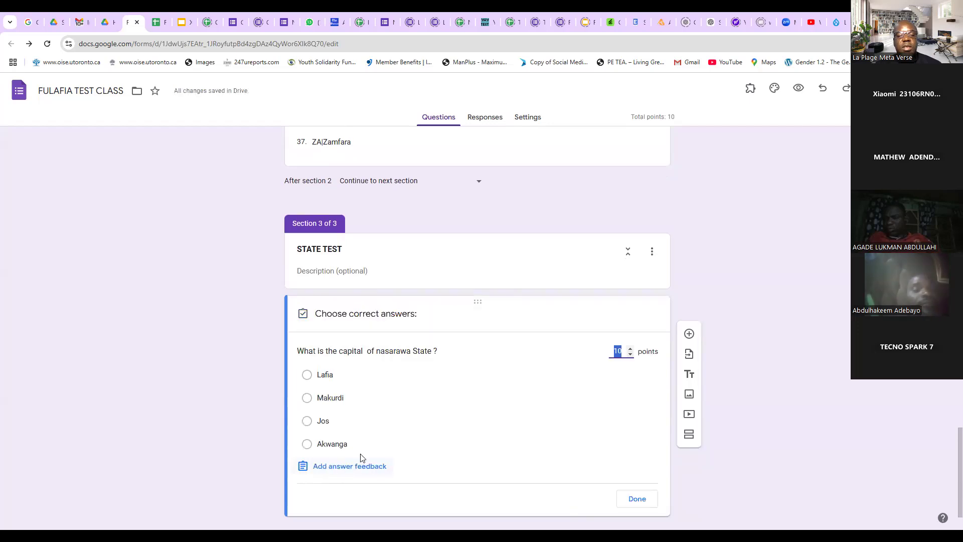
pyautogui.click(630, 326)
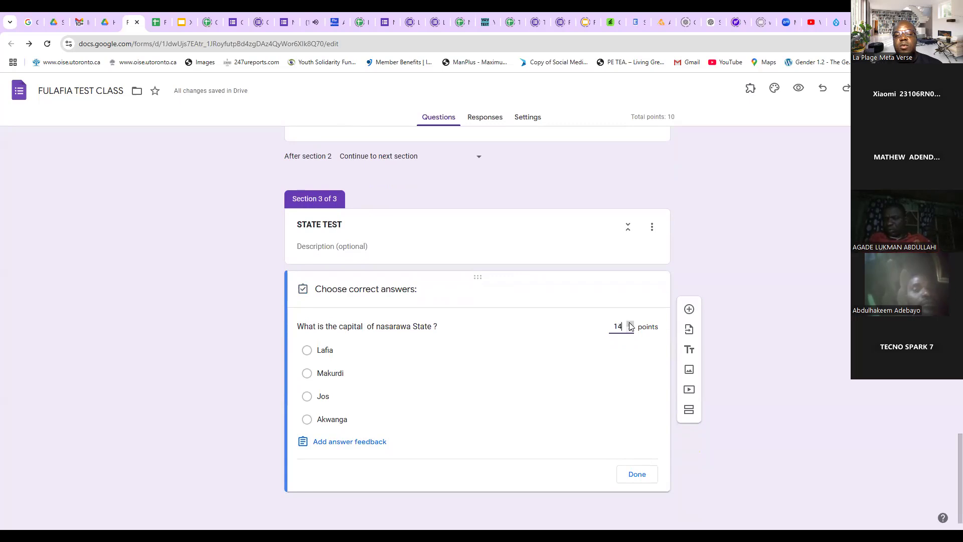
pyautogui.click(631, 324)
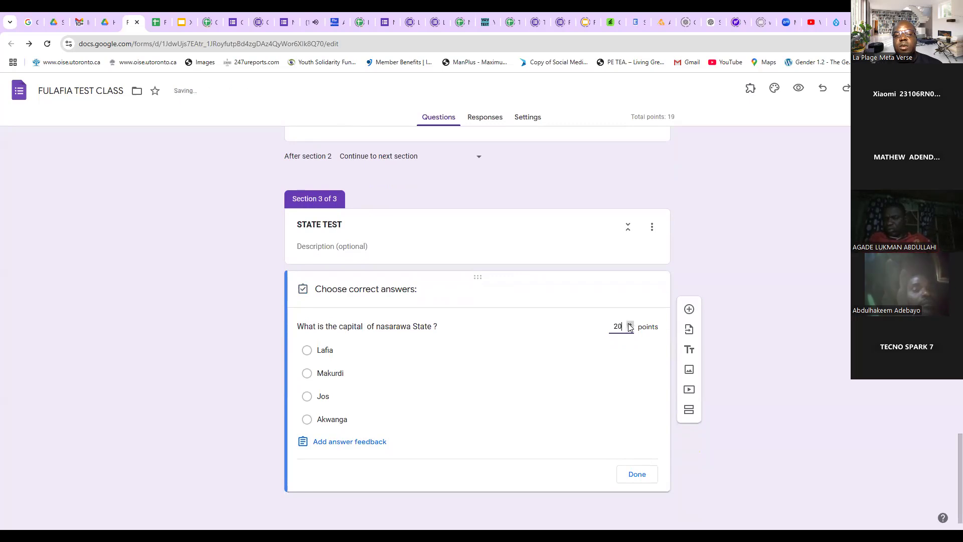
pyautogui.click(637, 474)
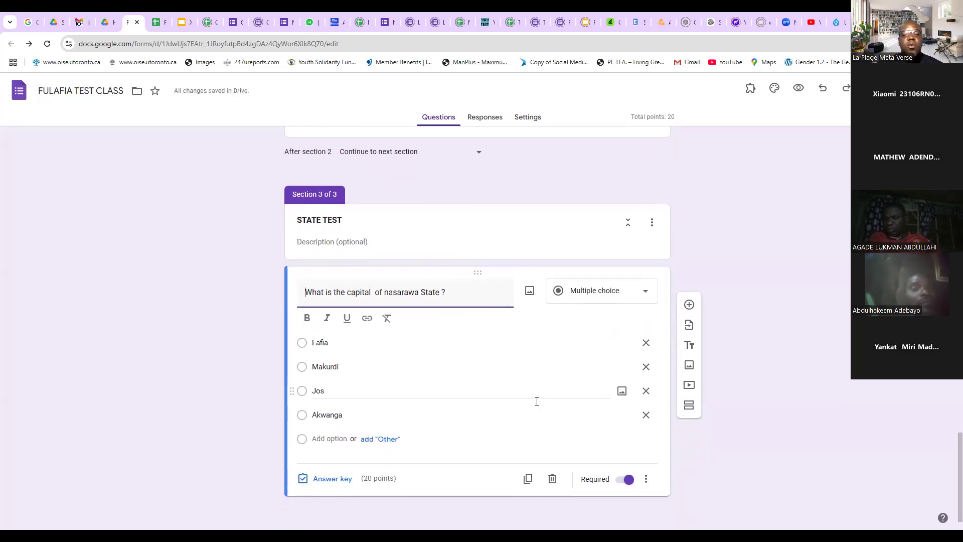
# Mark Lafia as the correct answer to the Nasarawa capital question and turn on shuffling of its option order
pyautogui.click(327, 477)
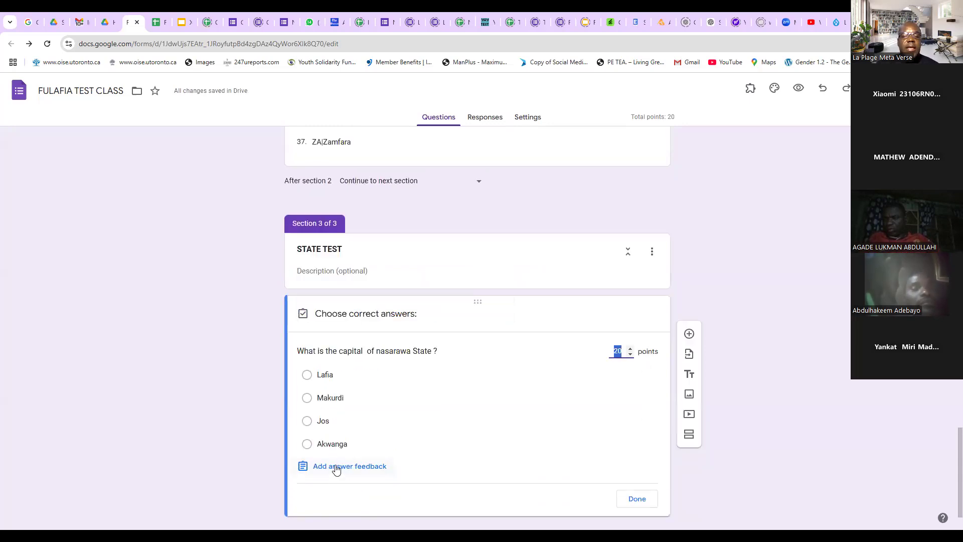
pyautogui.click(336, 468)
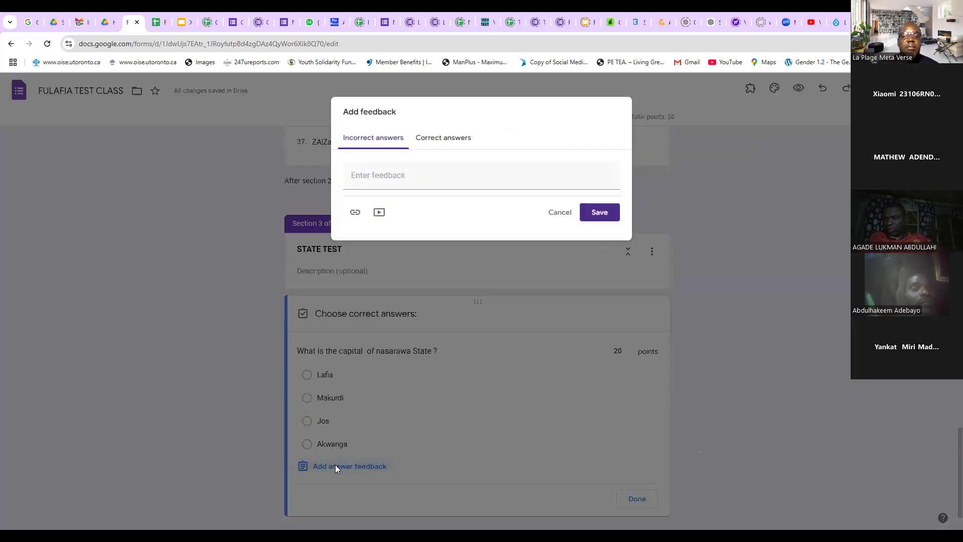
pyautogui.click(560, 213)
pyautogui.scroll(-1, 458, 440)
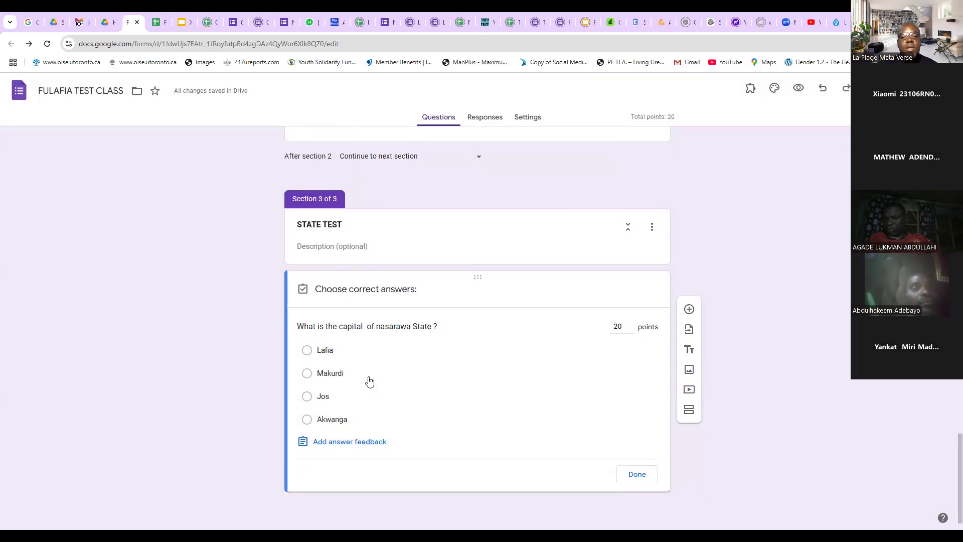
pyautogui.click(307, 351)
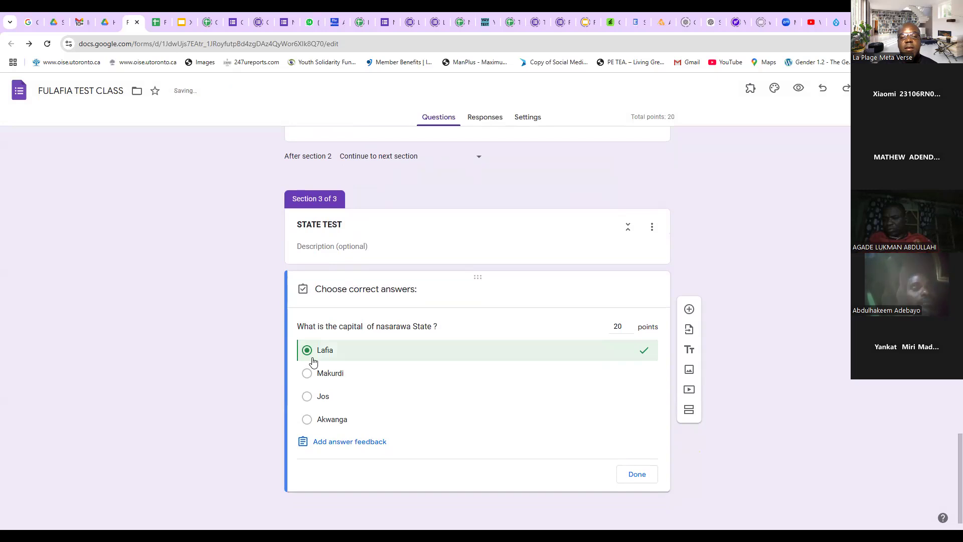
pyautogui.click(637, 475)
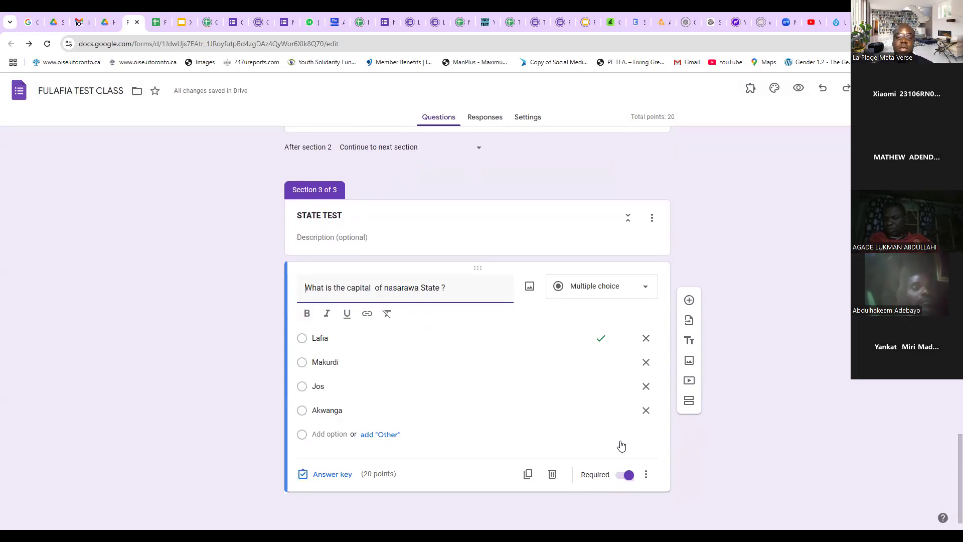
pyautogui.click(646, 475)
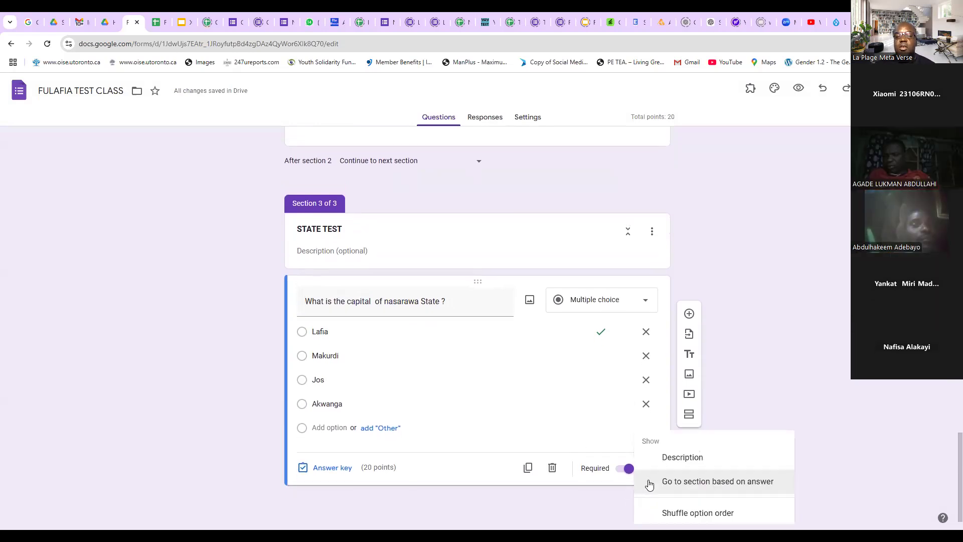
pyautogui.click(705, 517)
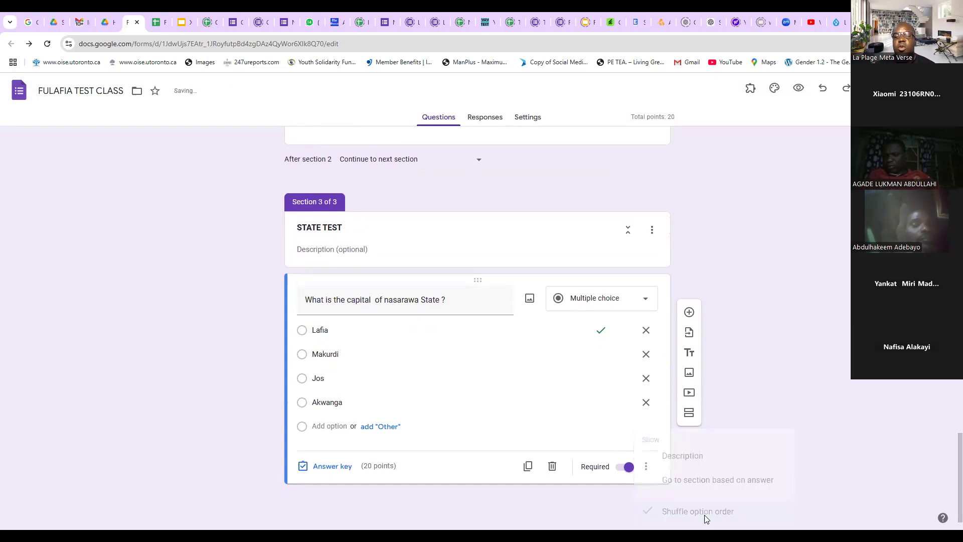
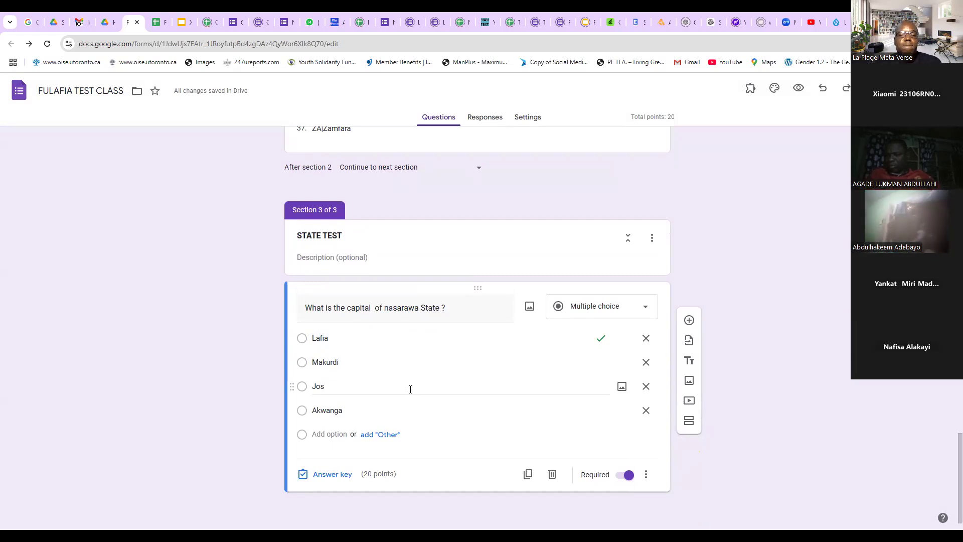
# Duplicate the Nasarawa capital question and change the state in the copy's text to Benue
pyautogui.click(528, 474)
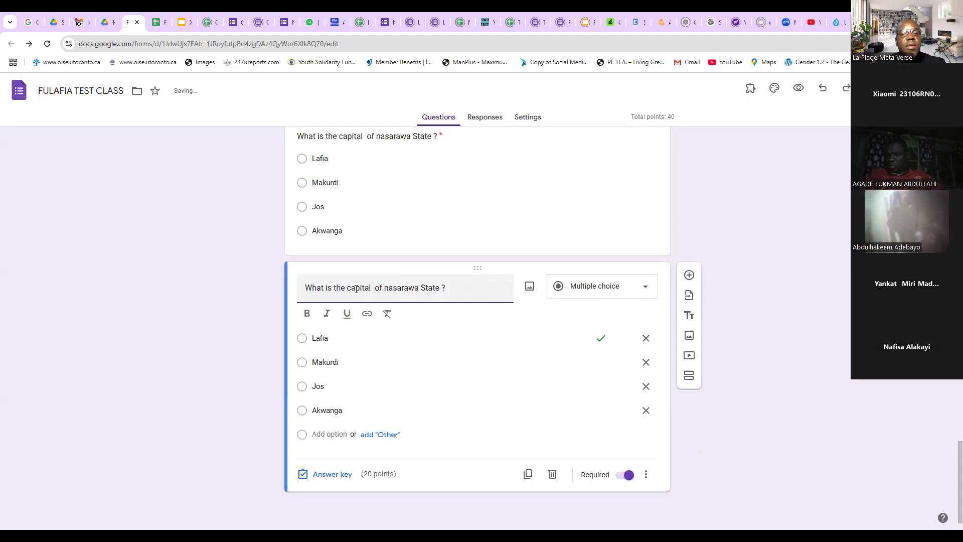
pyautogui.press('BackSpace')
pyautogui.press('BackSpace')
pyautogui.press('BackSpace')
pyautogui.press('BackSpace')
pyautogui.press('BackSpace')
pyautogui.press('BackSpace')
pyautogui.press('BackSpace')
pyautogui.press('BackSpace')
pyautogui.press('BackSpace')
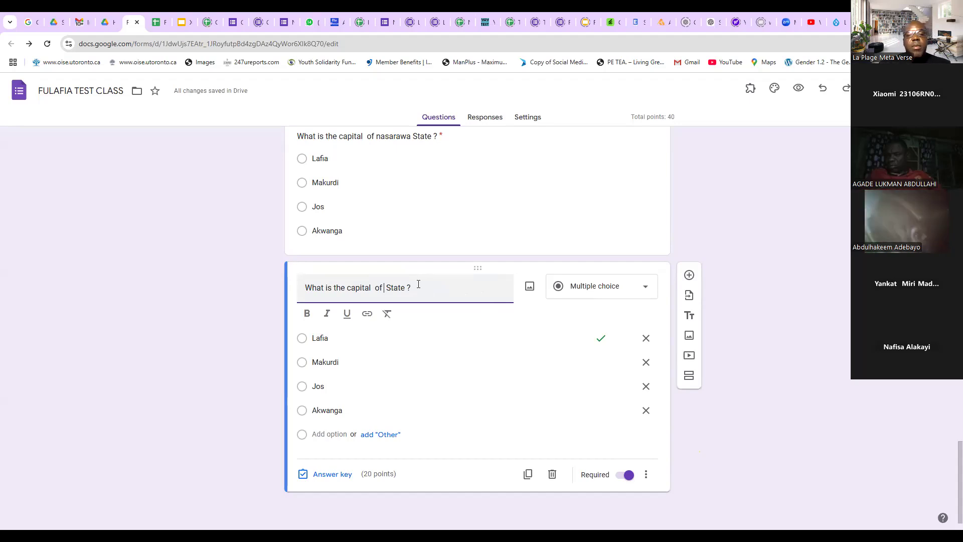
pyautogui.write('Benue')
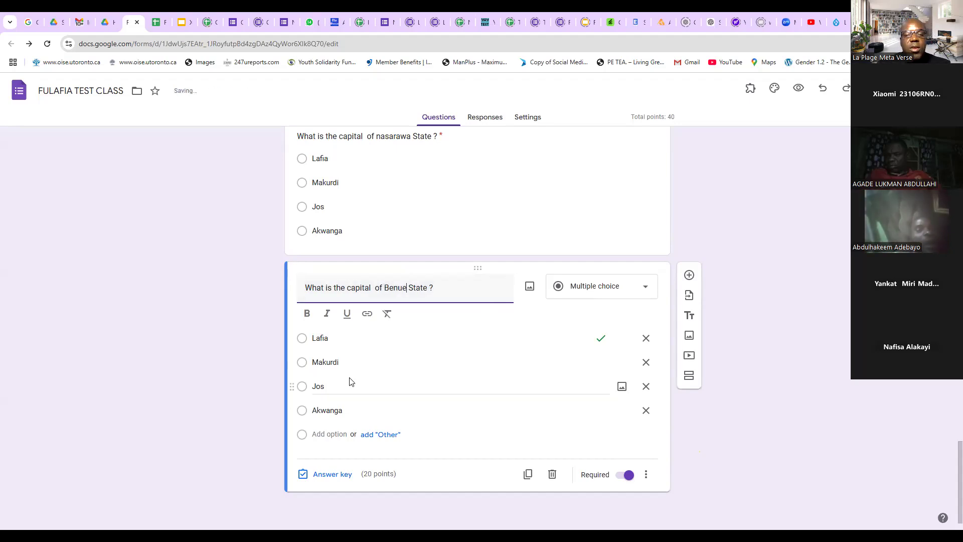
# Make Makurdi the only correct answer to the Benue capital question and move the Lafia option below Jos
pyautogui.click(333, 474)
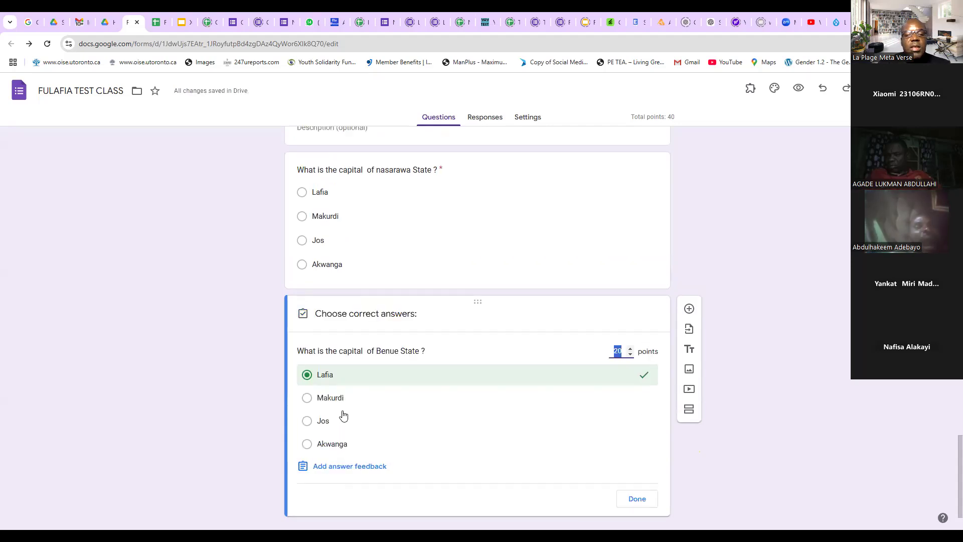
pyautogui.click(307, 396)
pyautogui.click(309, 380)
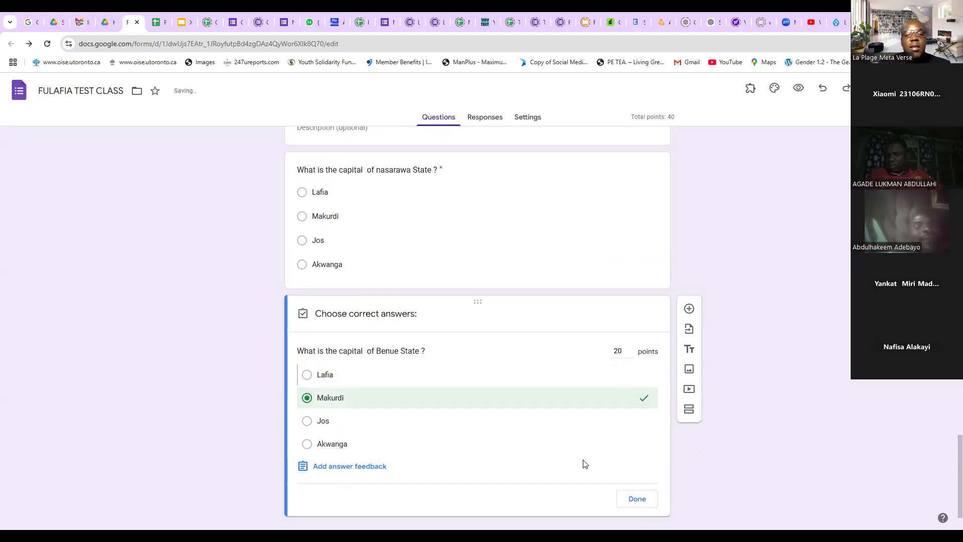
pyautogui.scroll(-1, 595, 451)
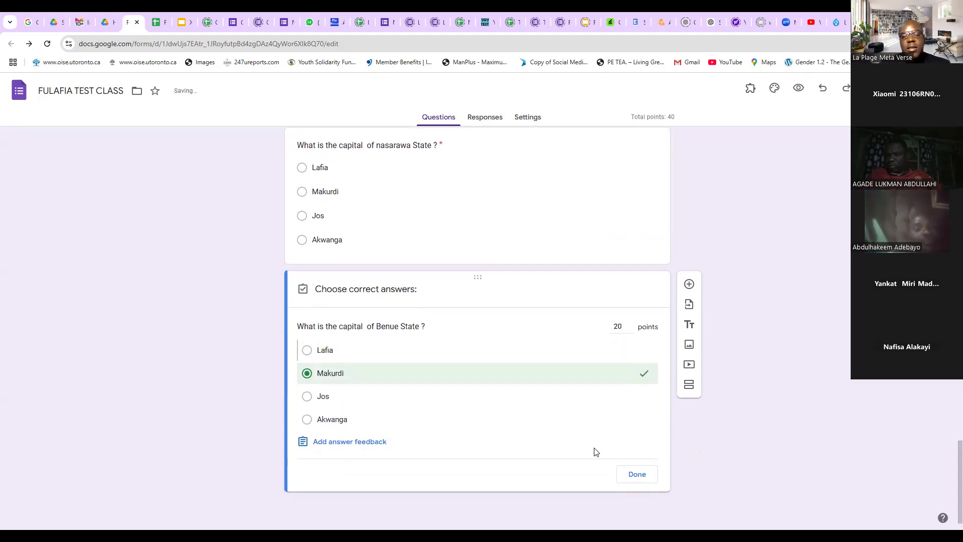
pyautogui.click(637, 474)
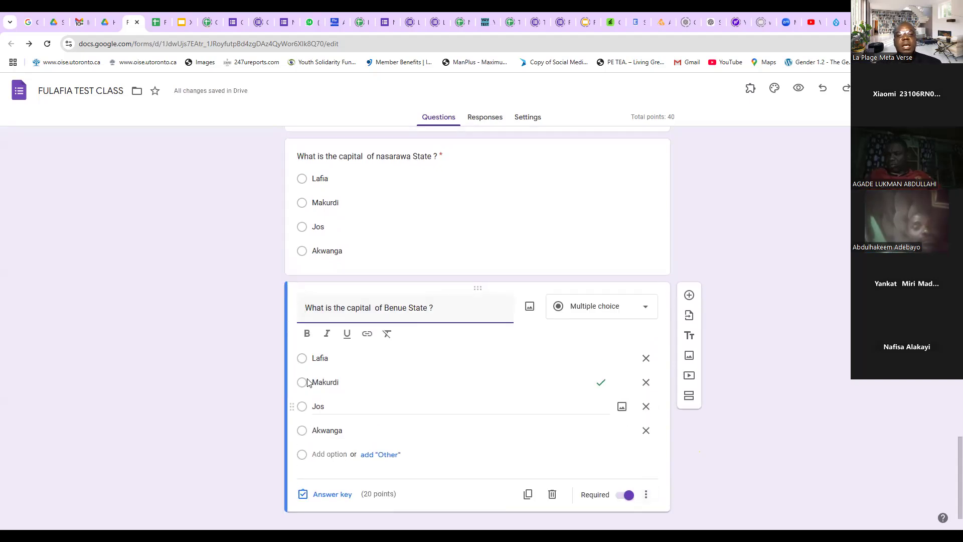
pyautogui.moveTo(296, 358); pyautogui.dragTo(331, 427)
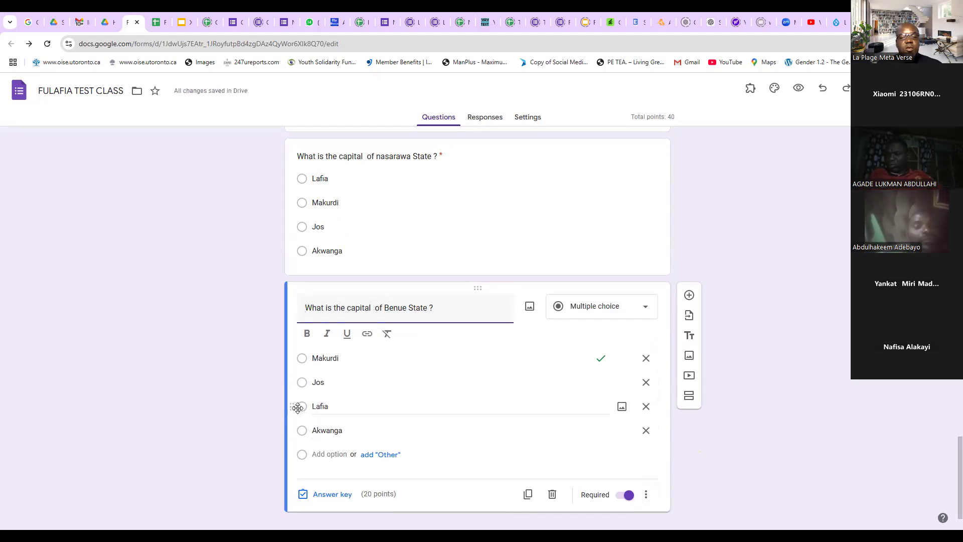
# Duplicate the Benue capital question and change the state in the copy's text to Plateau
pyautogui.scroll(-1, 390, 404)
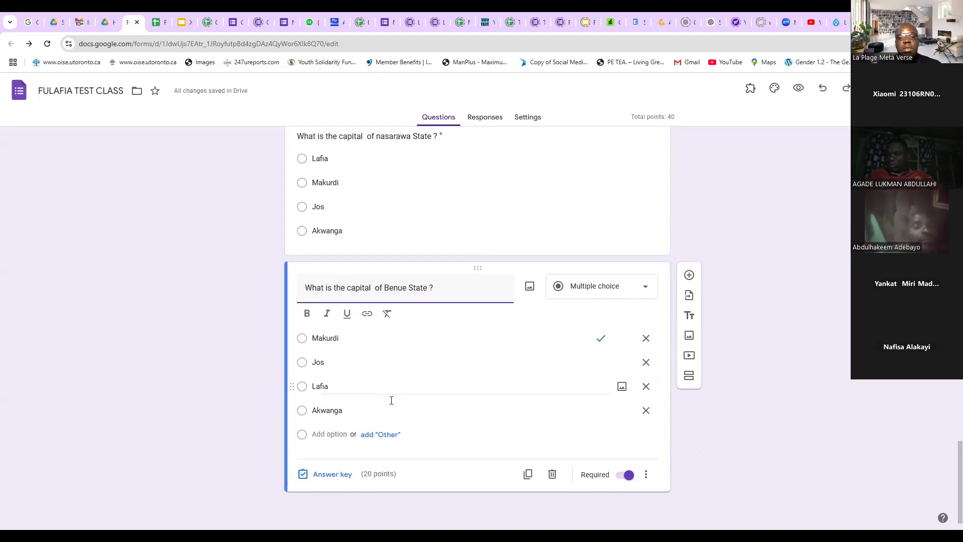
pyautogui.click(528, 474)
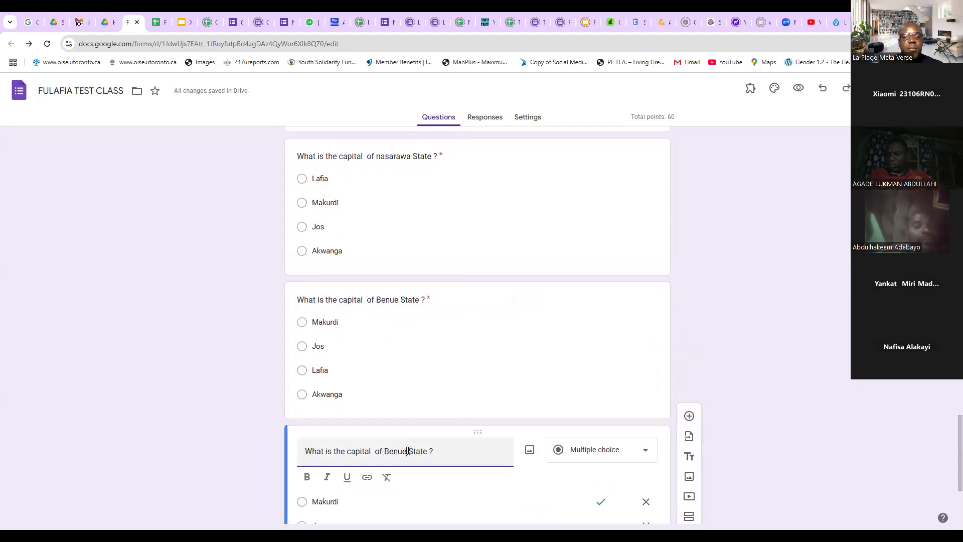
pyautogui.press('BackSpace')
pyautogui.press('BackSpace')
pyautogui.press('BackSpace')
pyautogui.press('BackSpace')
pyautogui.press('BackSpace')
pyautogui.press('BackSpace')
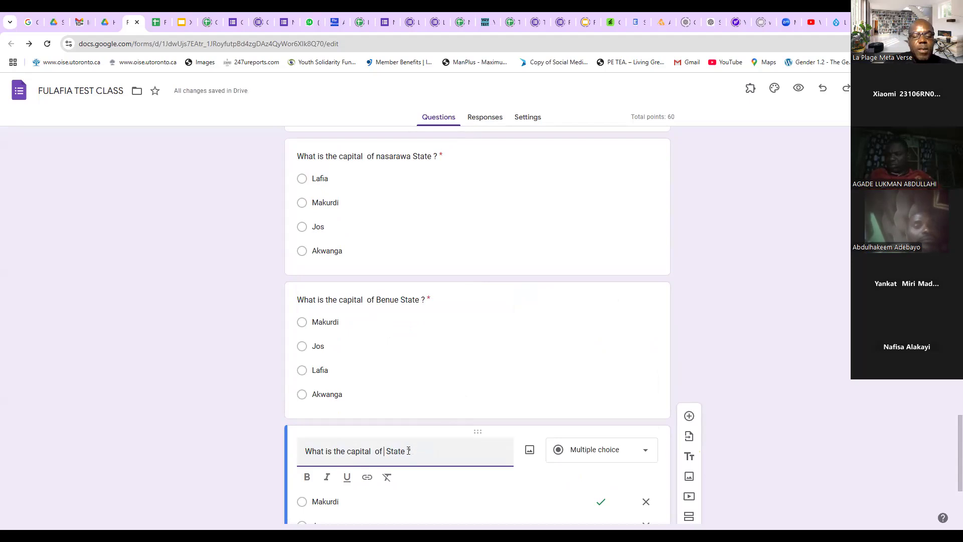
pyautogui.write('P ')
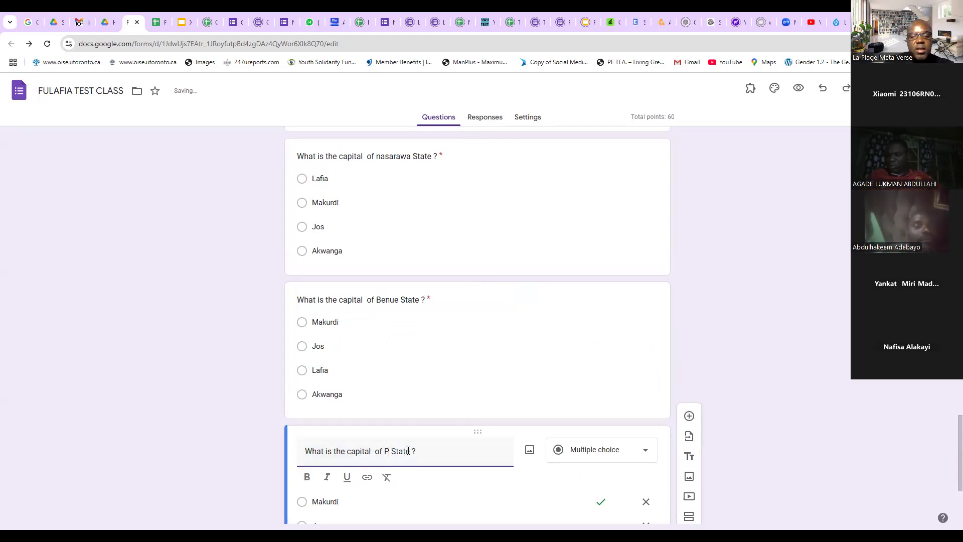
pyautogui.write('lateau')
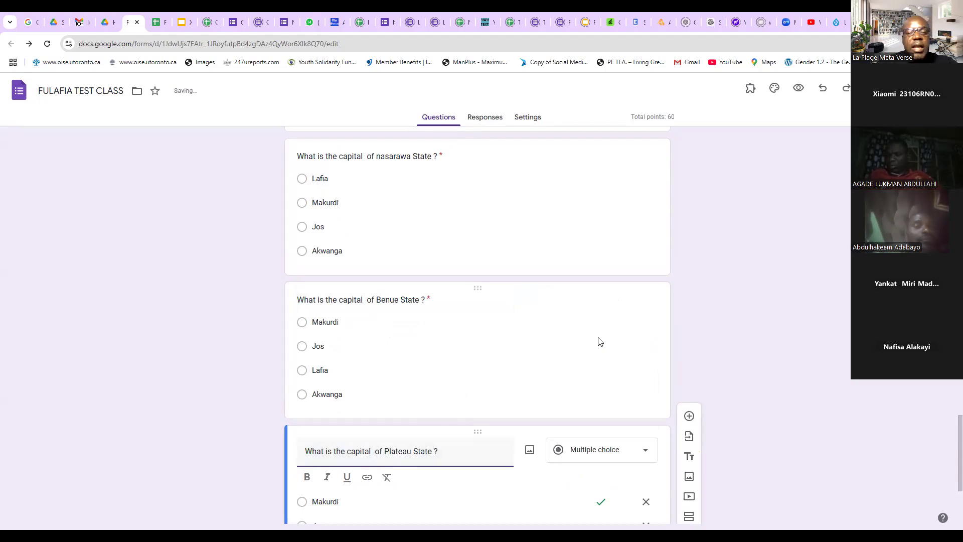
# Make Jos the only correct answer to the Plateau capital question in its answer key
pyautogui.scroll(-3, 582, 361)
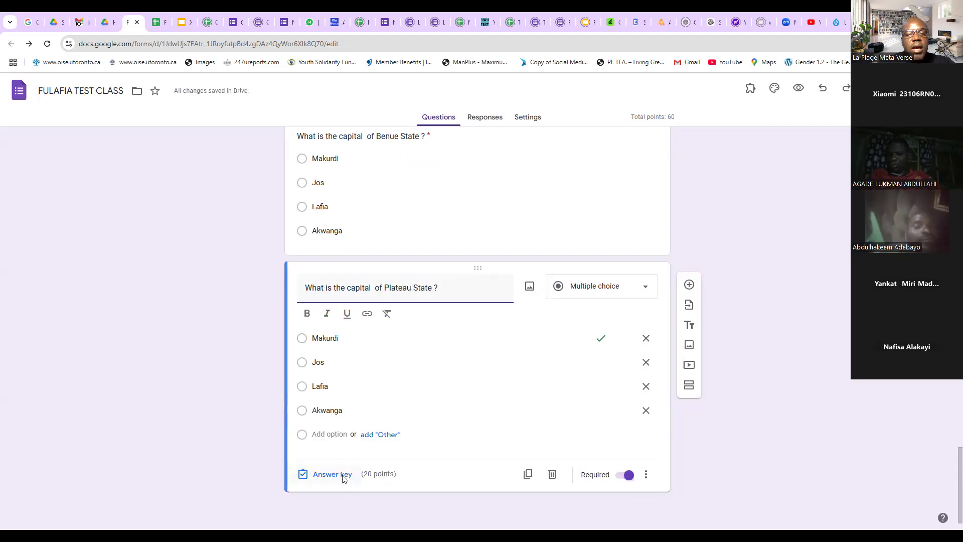
pyautogui.click(342, 475)
pyautogui.click(318, 399)
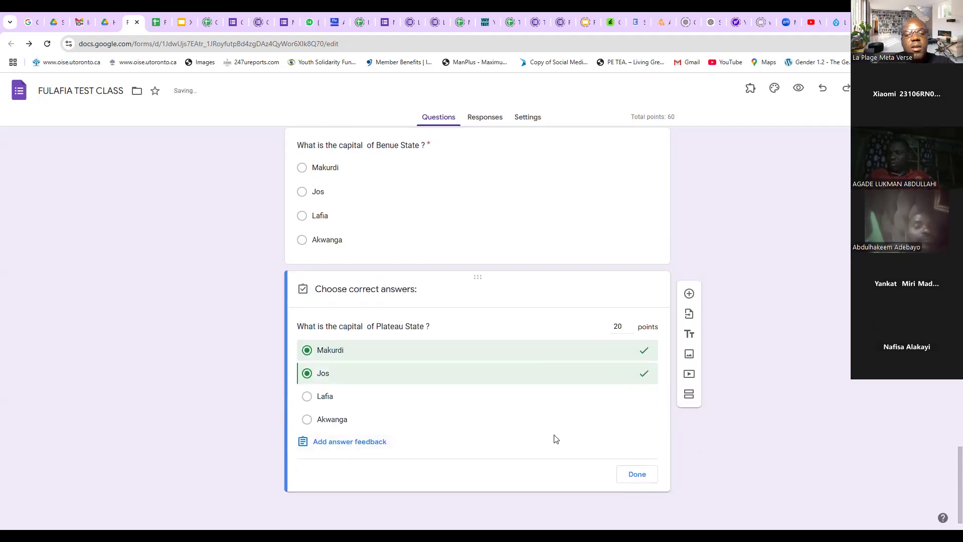
pyautogui.click(307, 351)
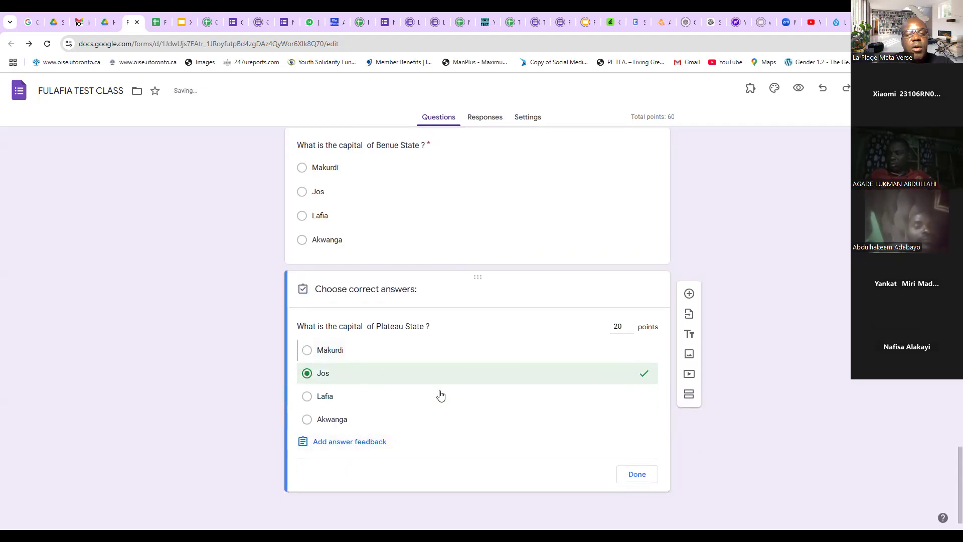
pyautogui.click(643, 480)
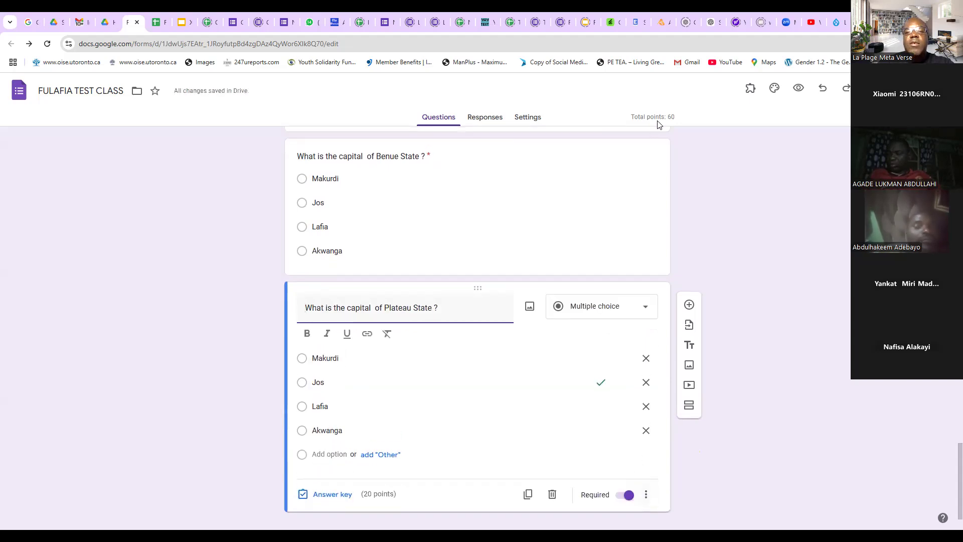
# Duplicate the Plateau capital question and replace the copy's text with "Who is the FCT Minister ?"
pyautogui.scroll(-1, 482, 412)
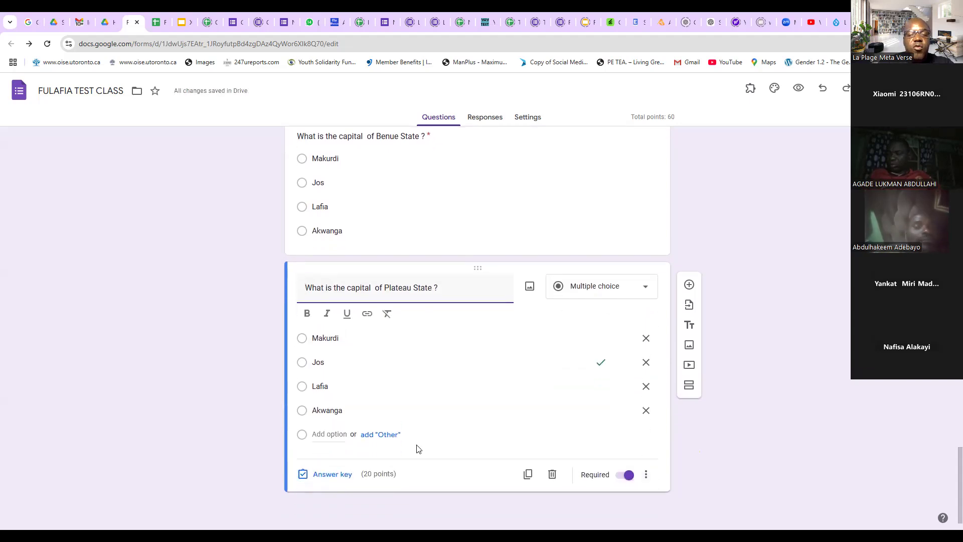
pyautogui.click(527, 475)
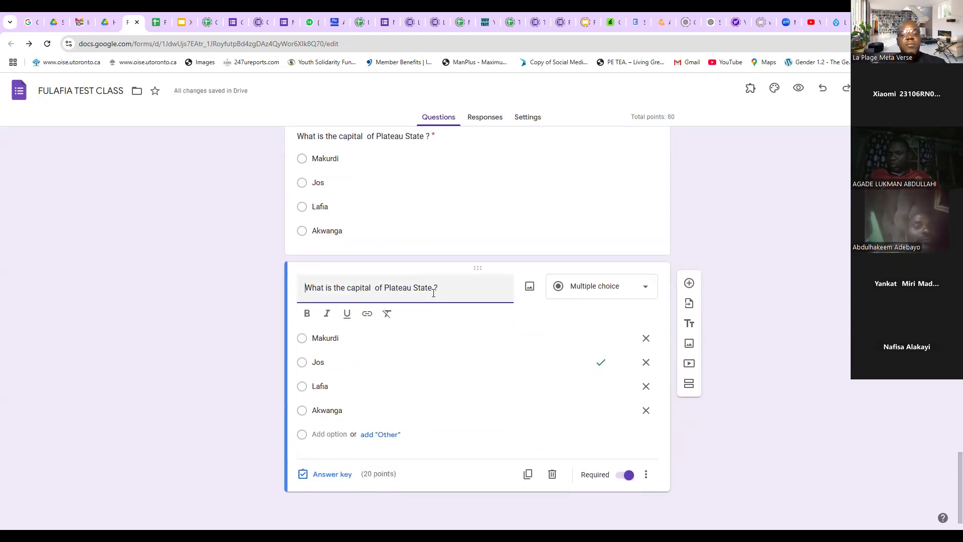
pyautogui.hotkey('ctrl', 'a')
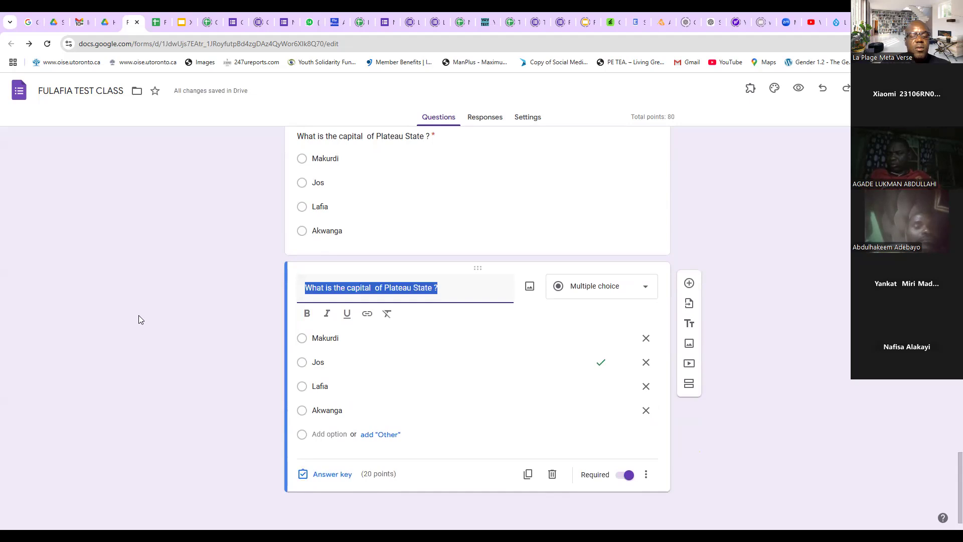
pyautogui.write('W')
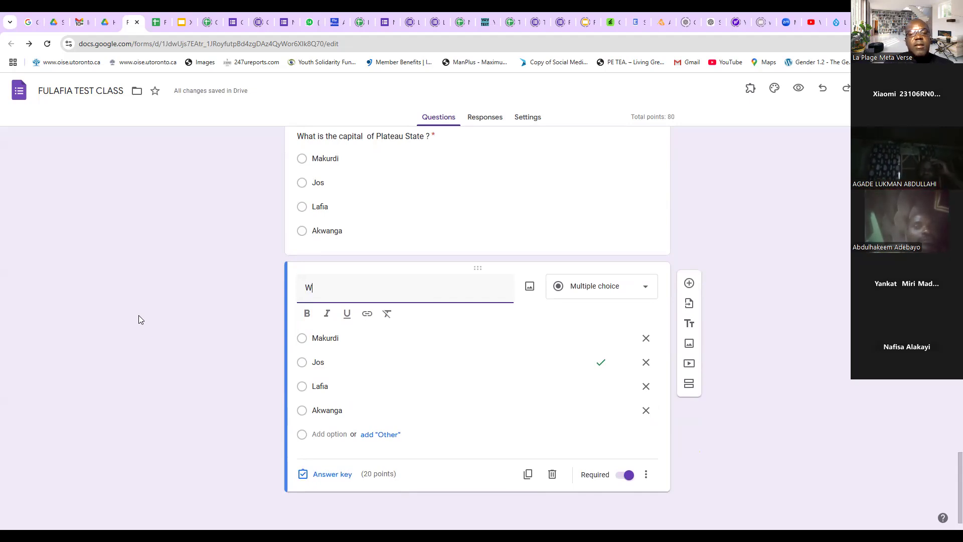
pyautogui.write('ho is the FCT Ministe')
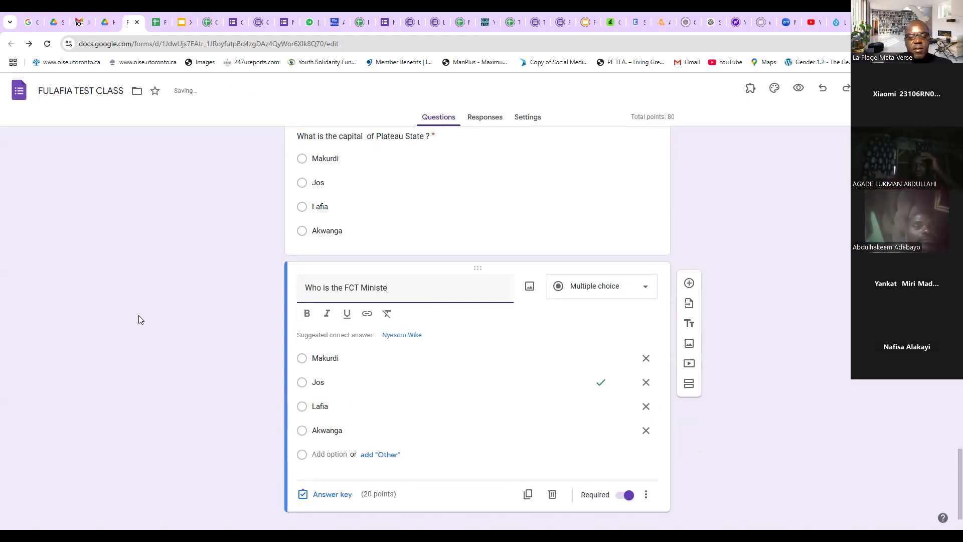
pyautogui.write('r ?')
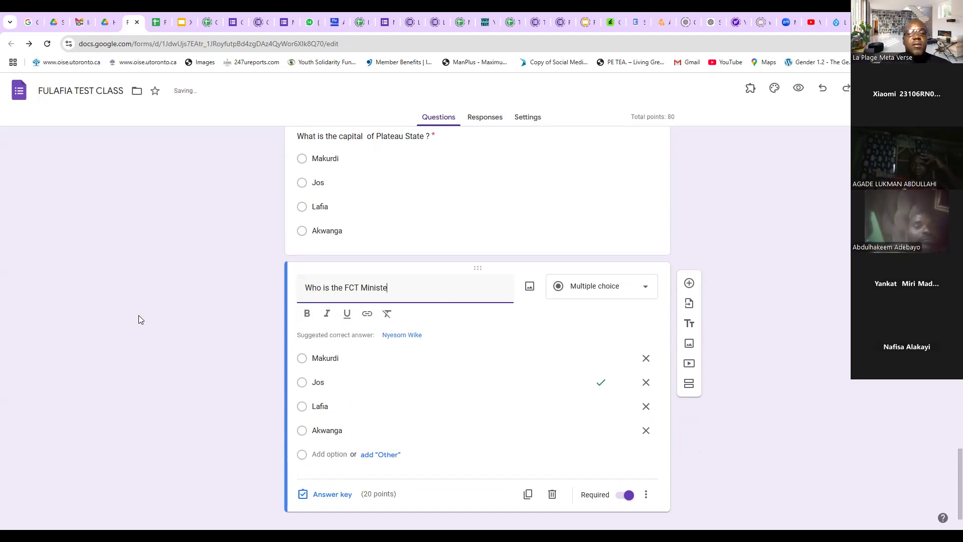
# Replace the FCT Minister question's options Makurdi, Jos, Lafia and Akwanga with Fubara, Wike, Tinubu and Rufus, and move Wike to the end
pyautogui.click(349, 381)
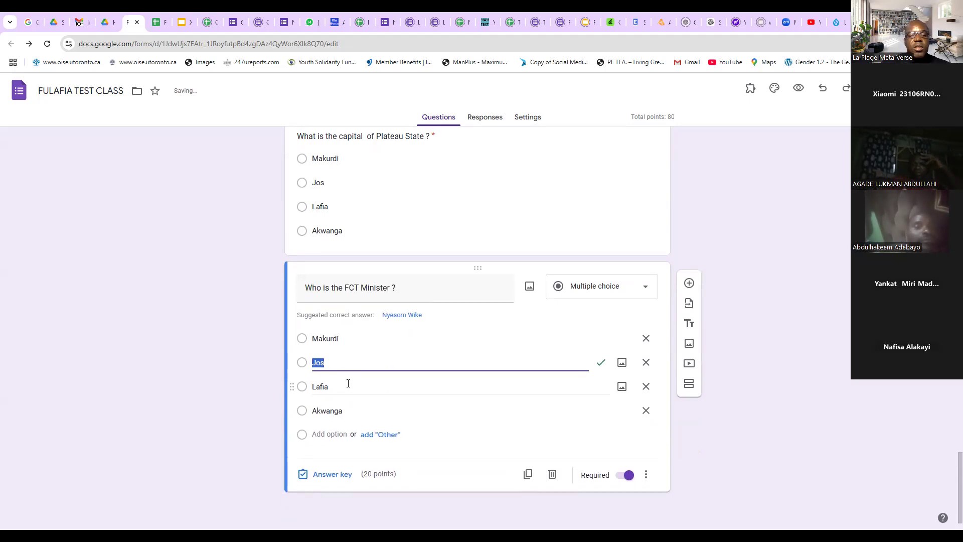
pyautogui.write('W')
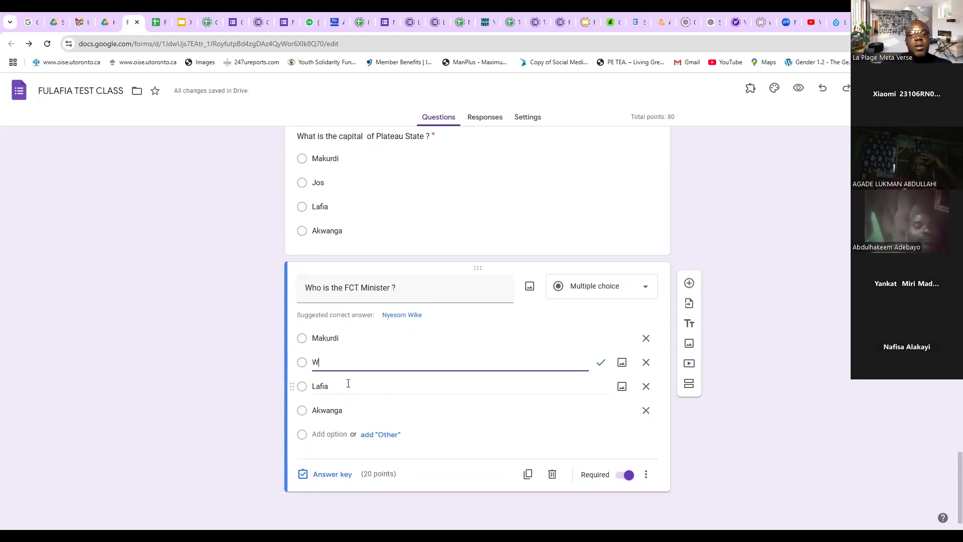
pyautogui.write('ike')
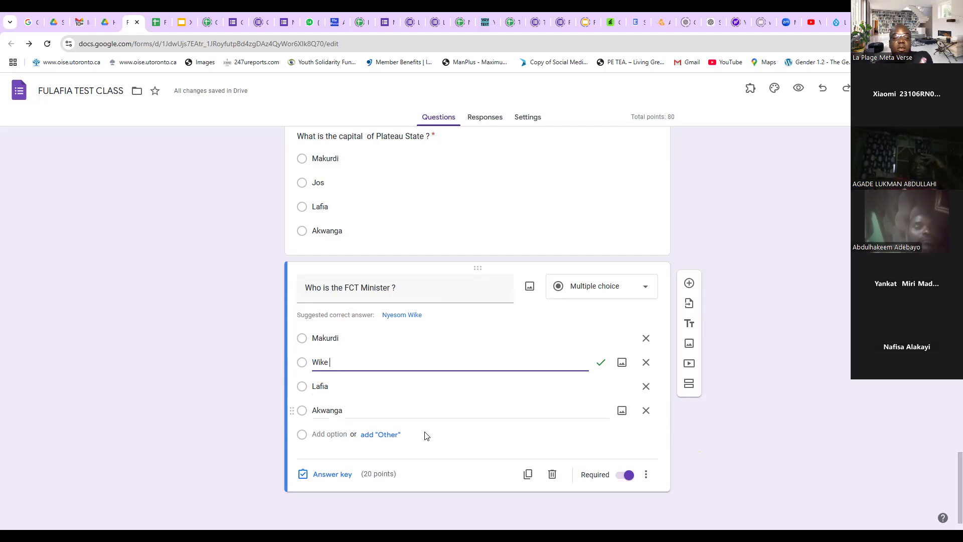
pyautogui.doubleClick(357, 386)
pyautogui.write('T')
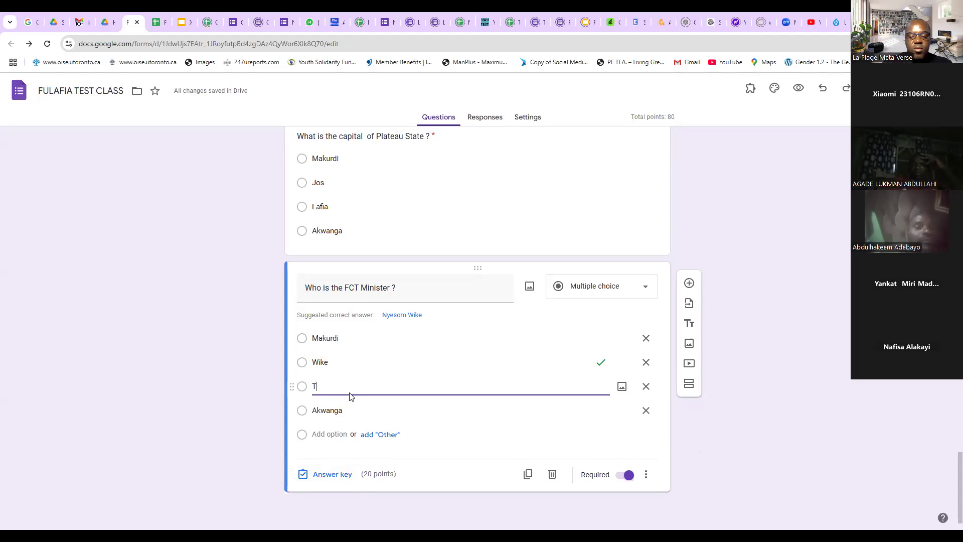
pyautogui.write('inubu')
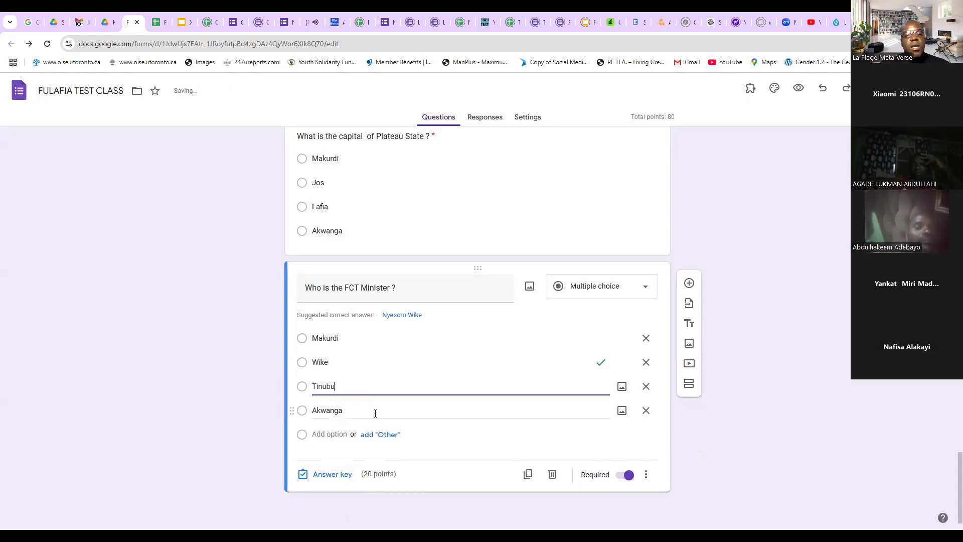
pyautogui.doubleClick(375, 412)
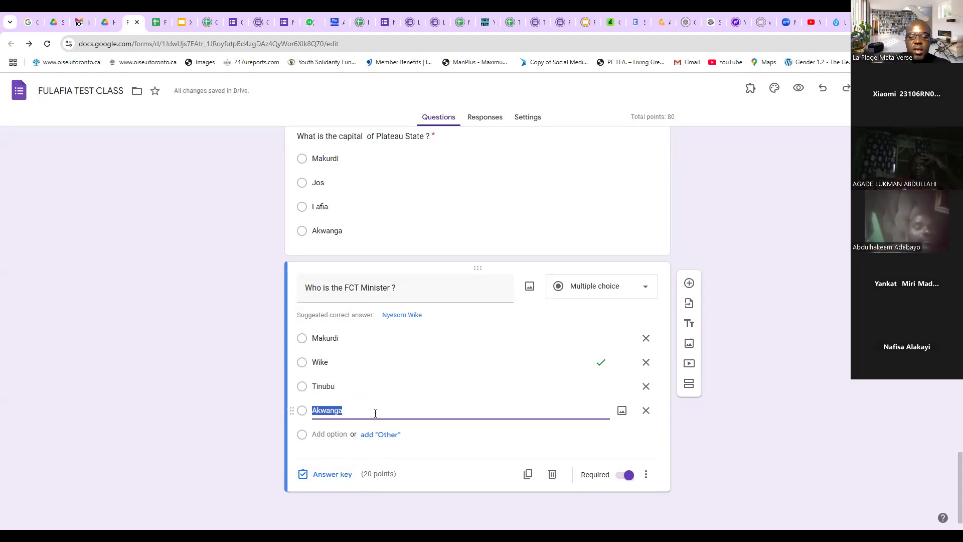
pyautogui.write('R')
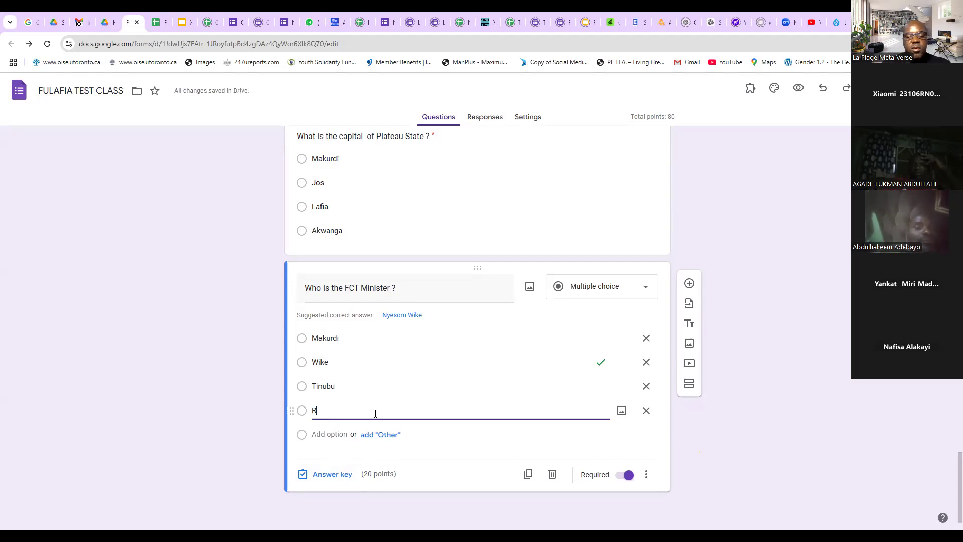
pyautogui.write('ufus')
pyautogui.doubleClick(353, 337)
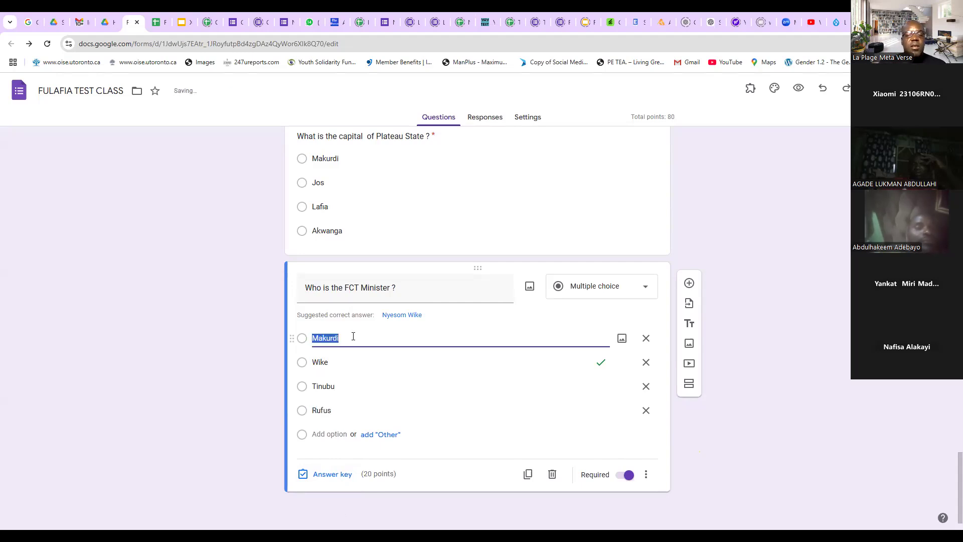
pyautogui.write('F')
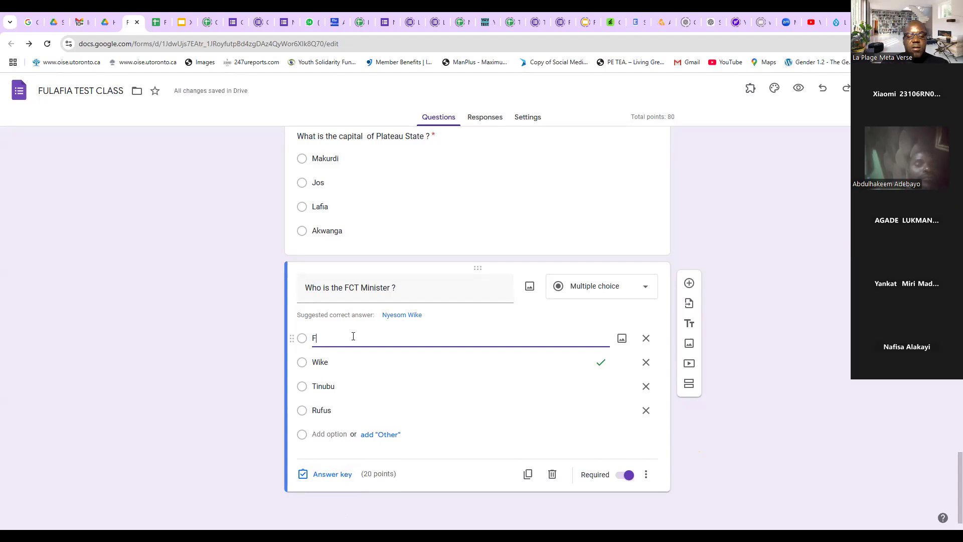
pyautogui.write('ubara')
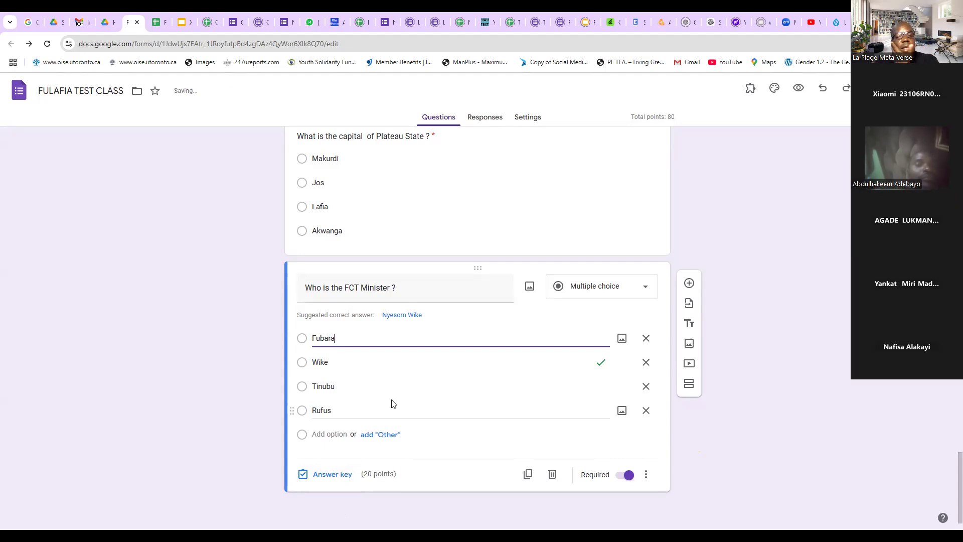
pyautogui.moveTo(299, 360); pyautogui.dragTo(296, 408)
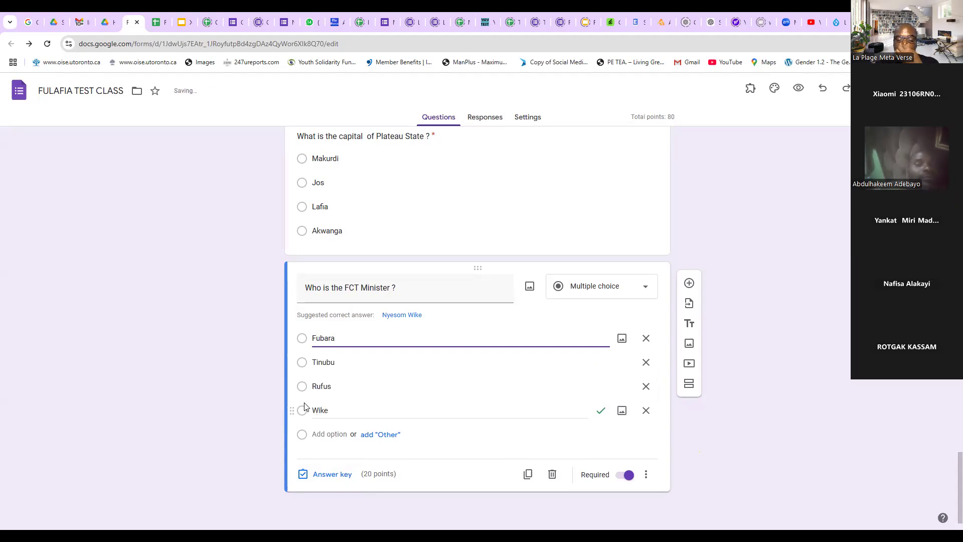
# Duplicate the FCT Minister question and replace the copy's text with "How many countries do we have in Africa ?"
pyautogui.click(647, 477)
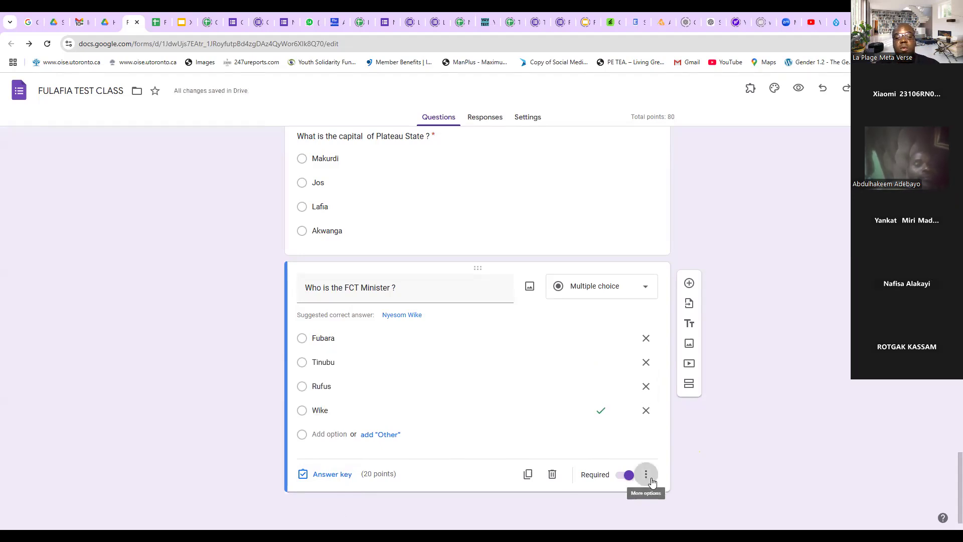
pyautogui.click(760, 281)
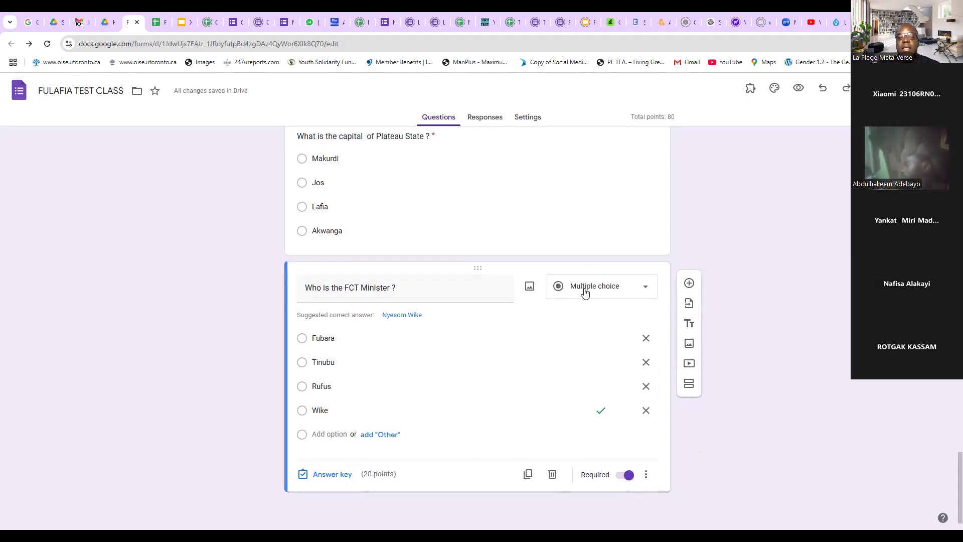
pyautogui.click(528, 475)
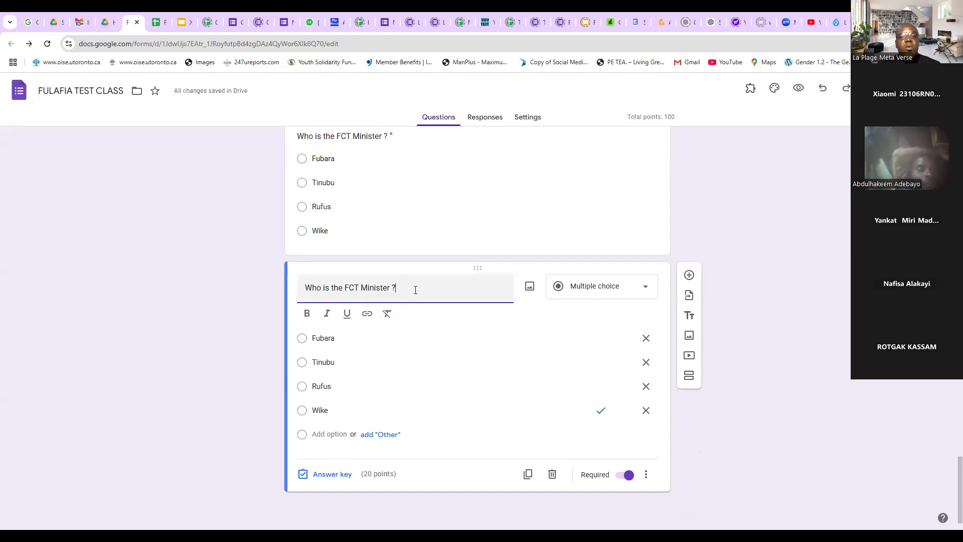
pyautogui.moveTo(415, 290); pyautogui.dragTo(225, 304)
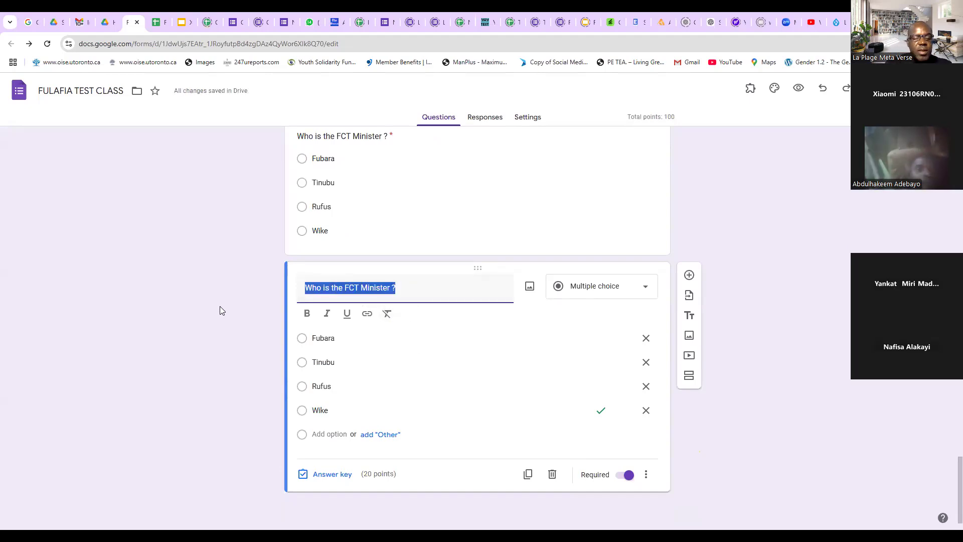
pyautogui.write('H')
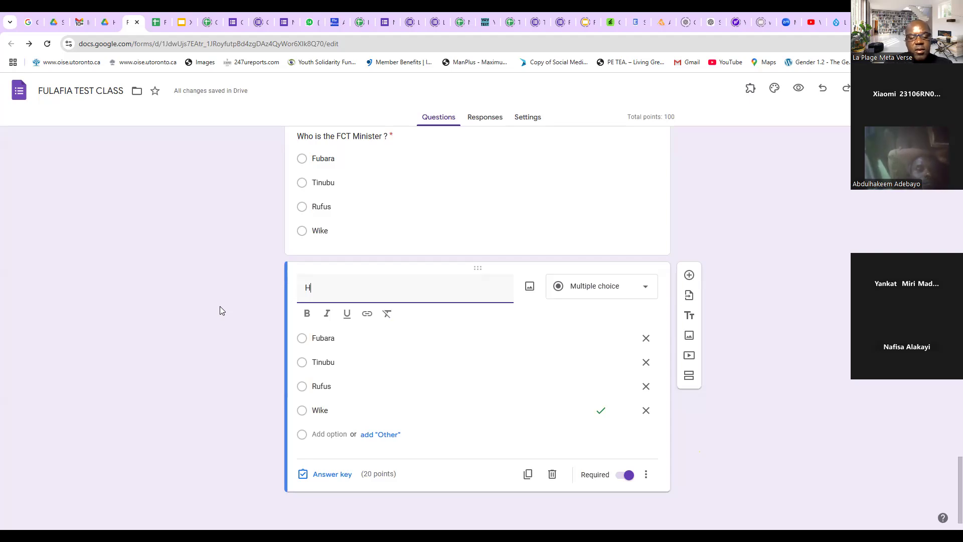
pyautogui.write('ow many countries do w')
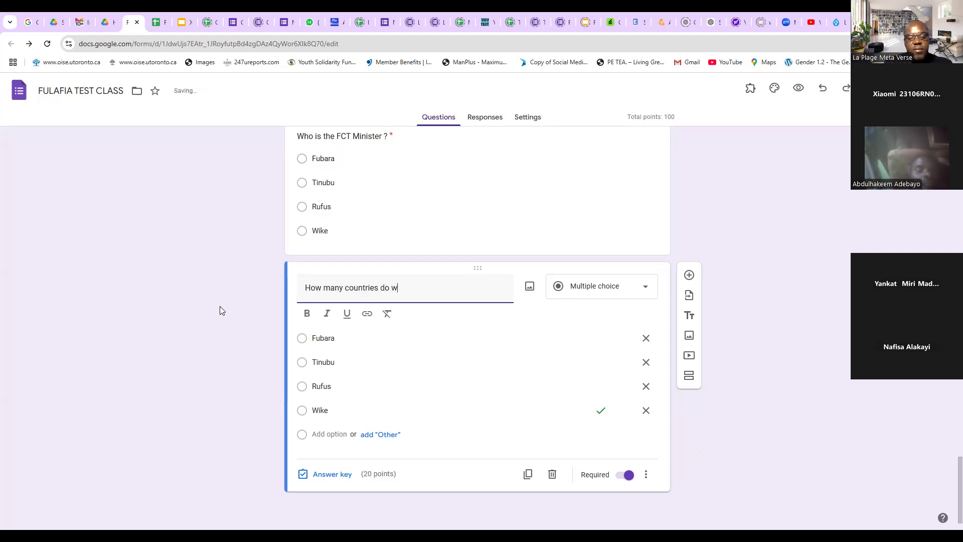
pyautogui.write('e have in Africa ?')
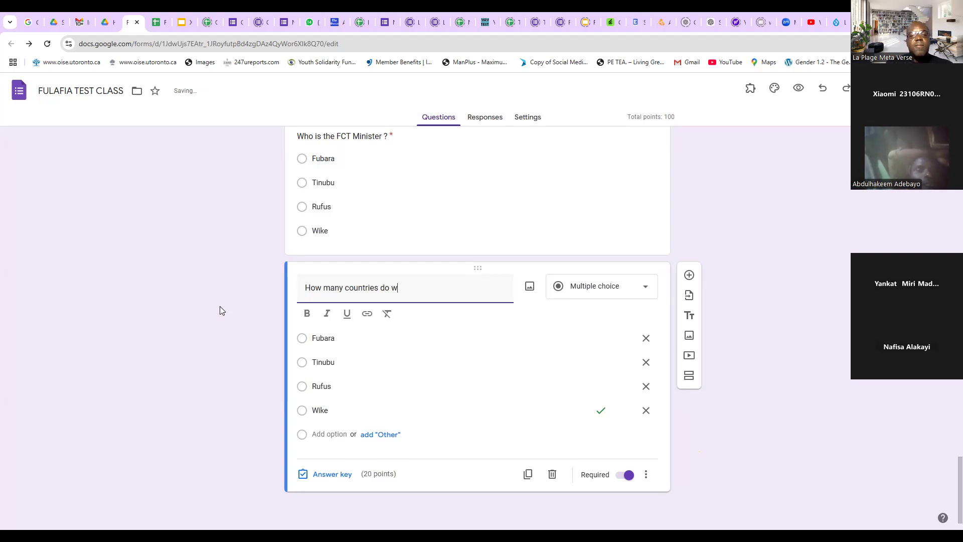
# Replace the Africa question's options Fubara, Tinubu, Rufus and Wike with 20, 30, 10 and 54
pyautogui.click(342, 342)
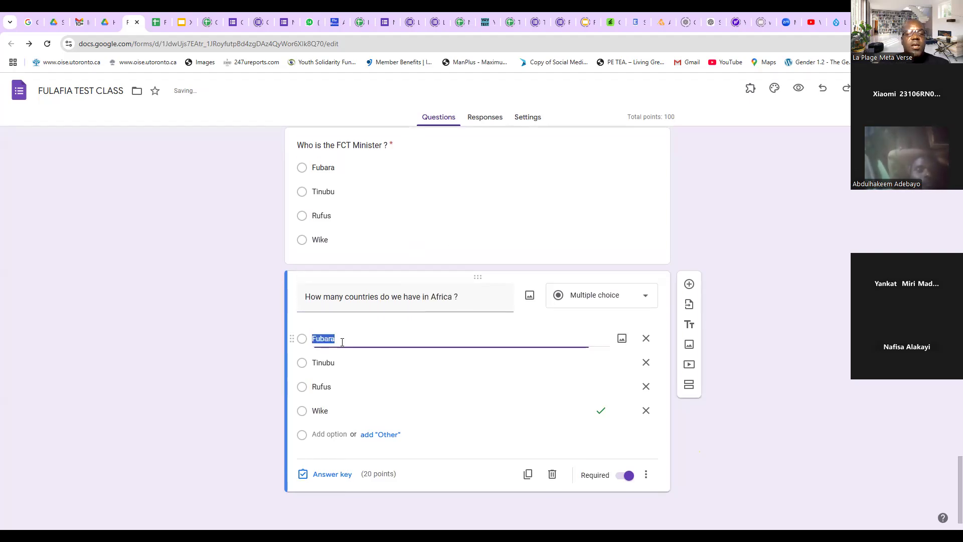
pyautogui.write('20')
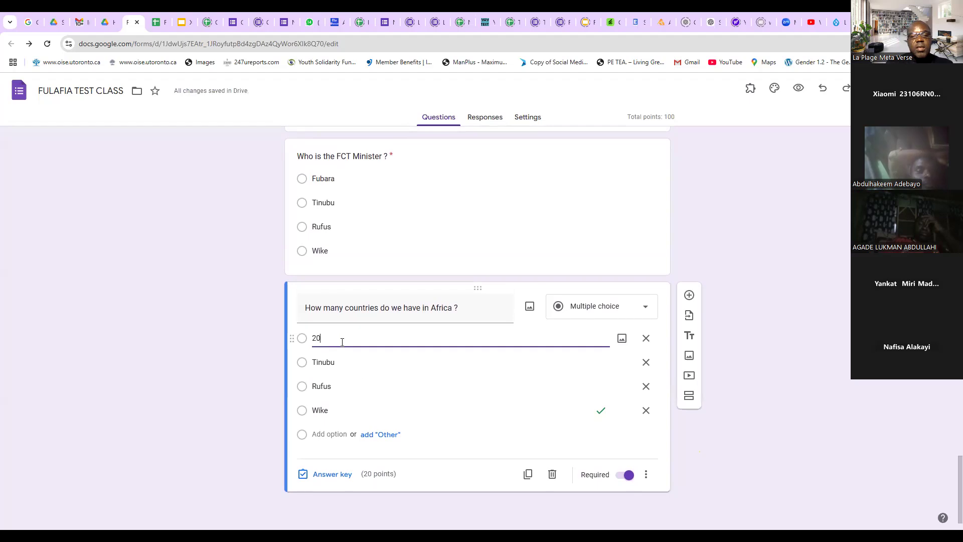
pyautogui.click(400, 360)
pyautogui.write('30')
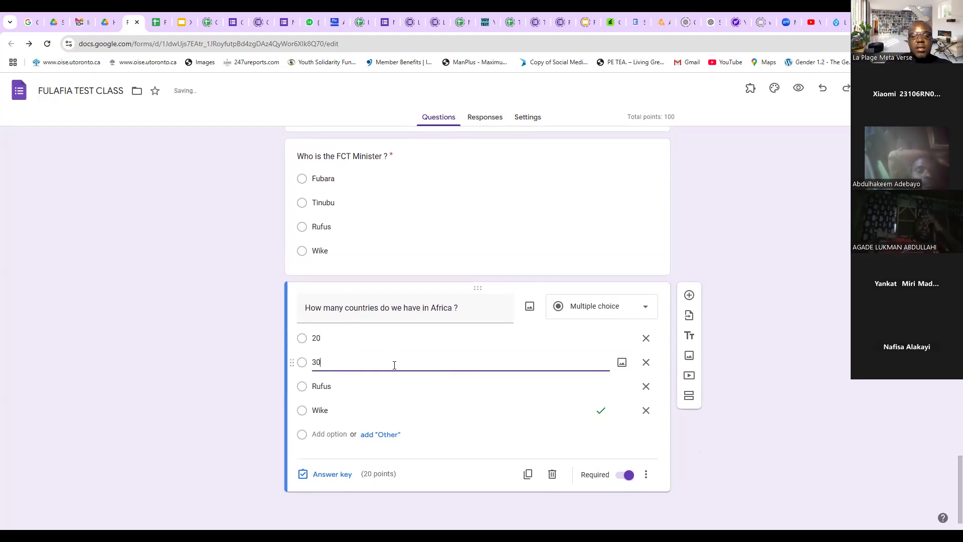
pyautogui.click(340, 387)
pyautogui.write('10')
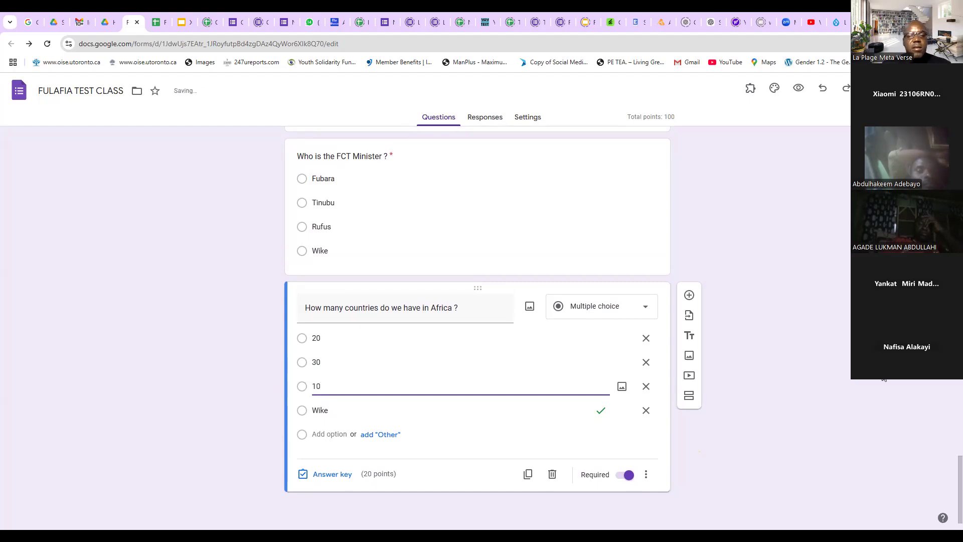
pyautogui.click(433, 410)
pyautogui.write('54')
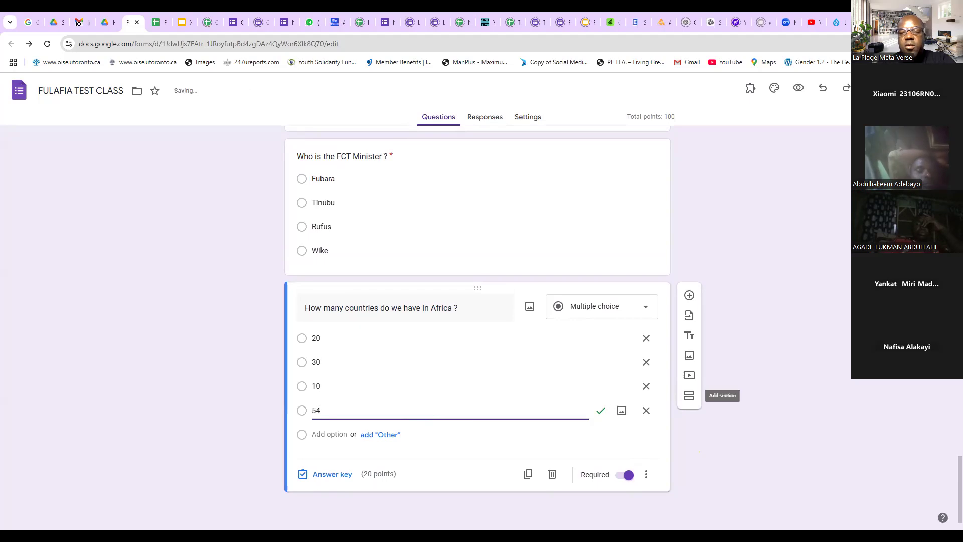
pyautogui.click(842, 262)
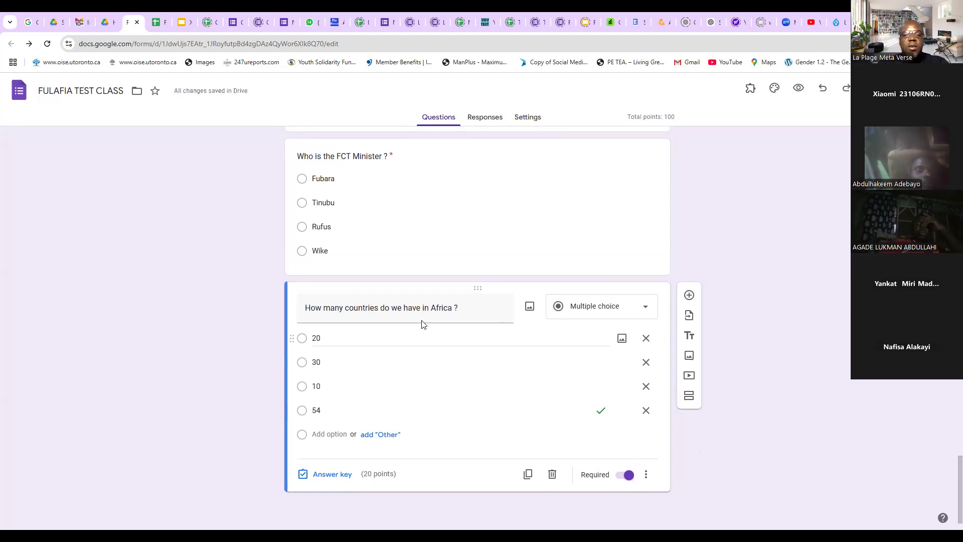
pyautogui.click(454, 307)
# Add a new section after the Africa question and title it "Thanks for taking this test" in bold
pyautogui.click(689, 397)
pyautogui.click(370, 452)
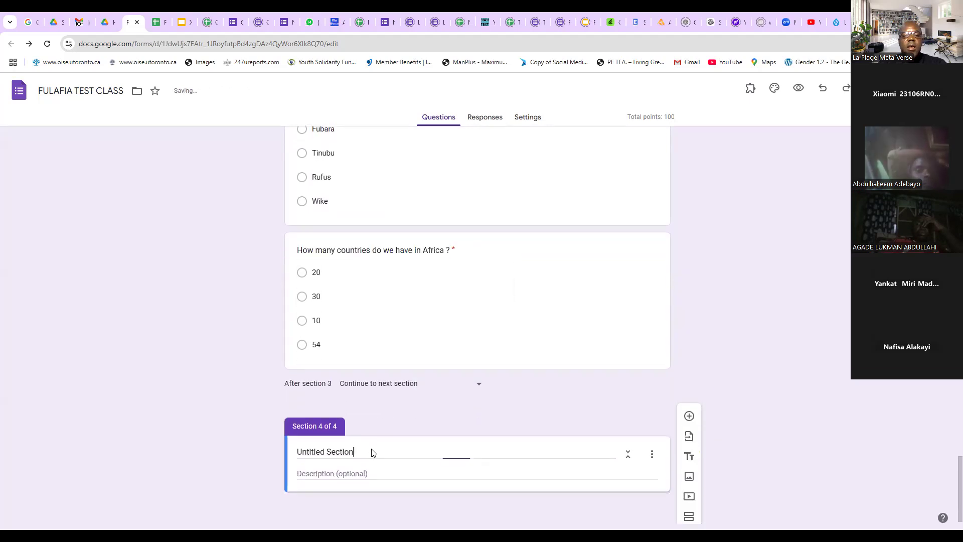
pyautogui.write('T')
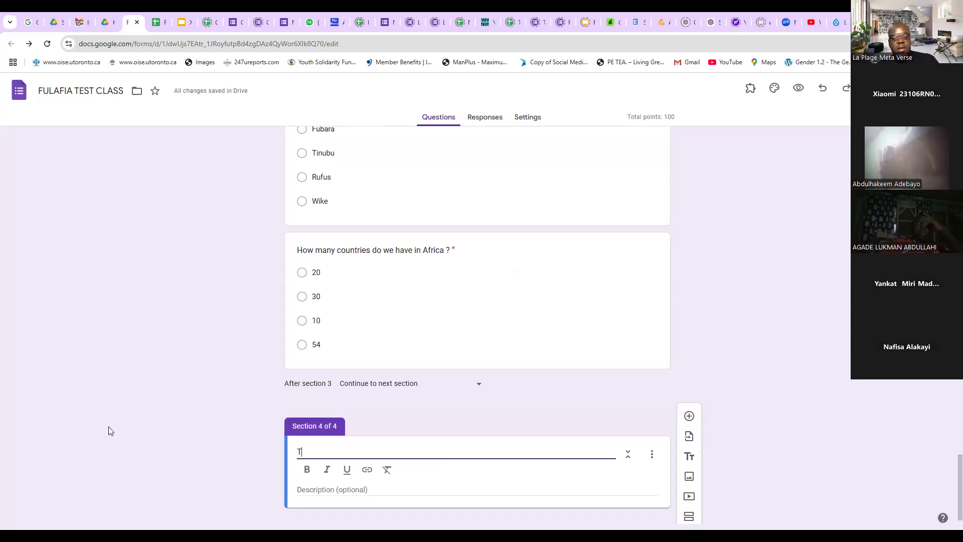
pyautogui.write('hanks for taking this test')
pyautogui.hotkey('ctrl', 'a')
pyautogui.hotkey('ctrl', 'b')
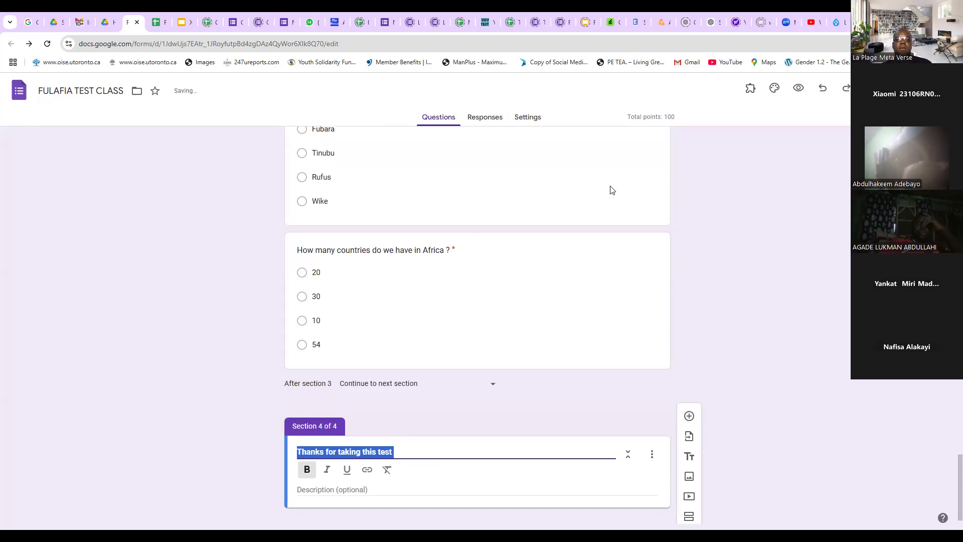
pyautogui.click(732, 430)
# Start adding a video to the form's first section, below the FULAFIA TEST CLASS header
pyautogui.scroll(20, 630, 394)
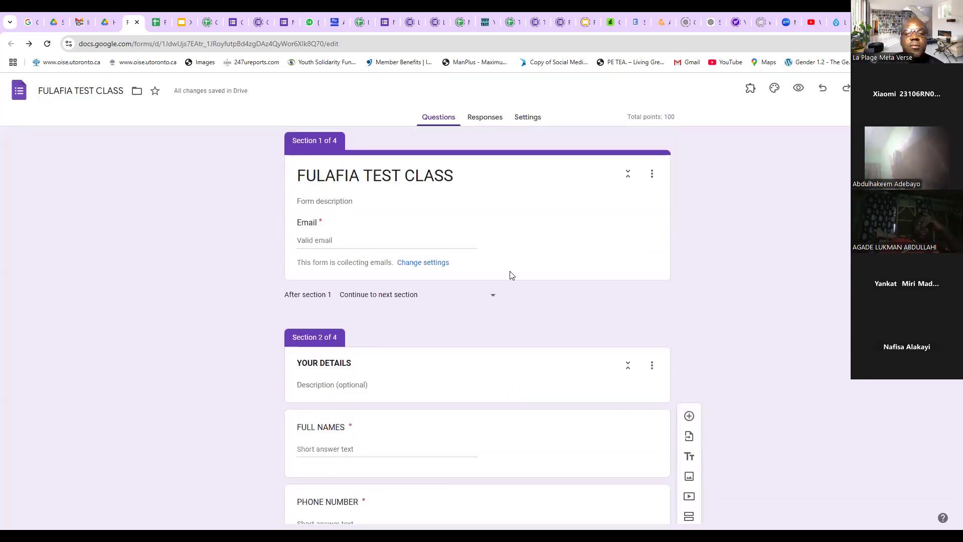
pyautogui.click(486, 241)
pyautogui.click(386, 204)
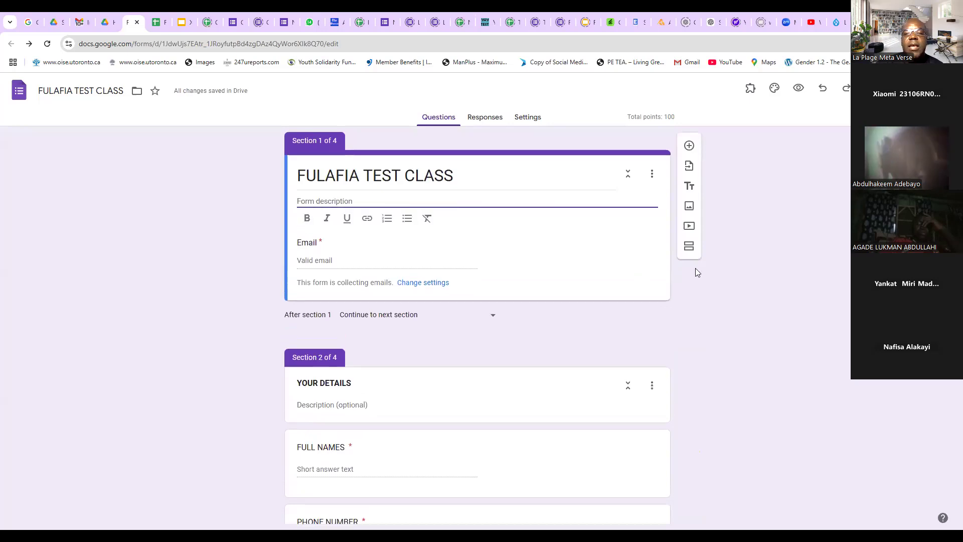
pyautogui.click(689, 225)
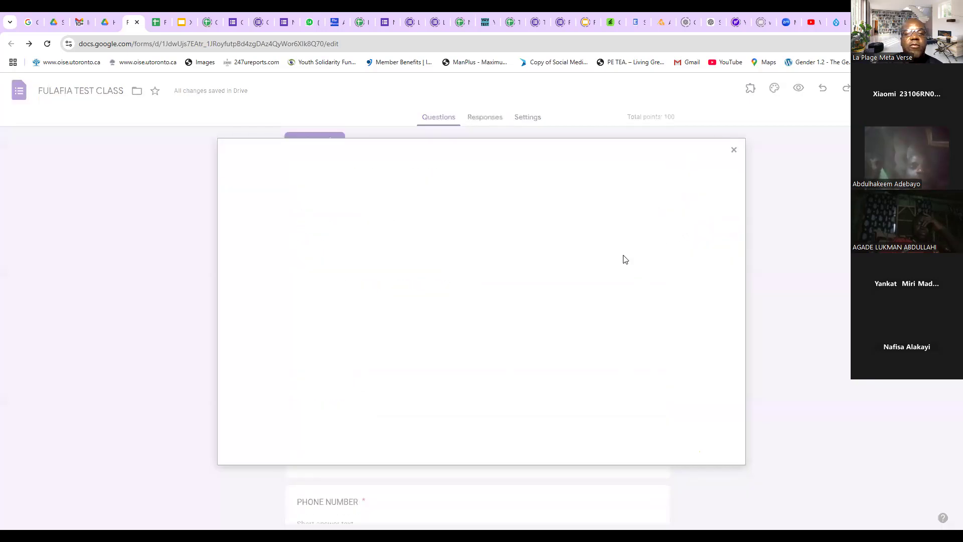
# Switch to YouTube Studio, go back to the channel content list and look through its videos
pyautogui.click(814, 23)
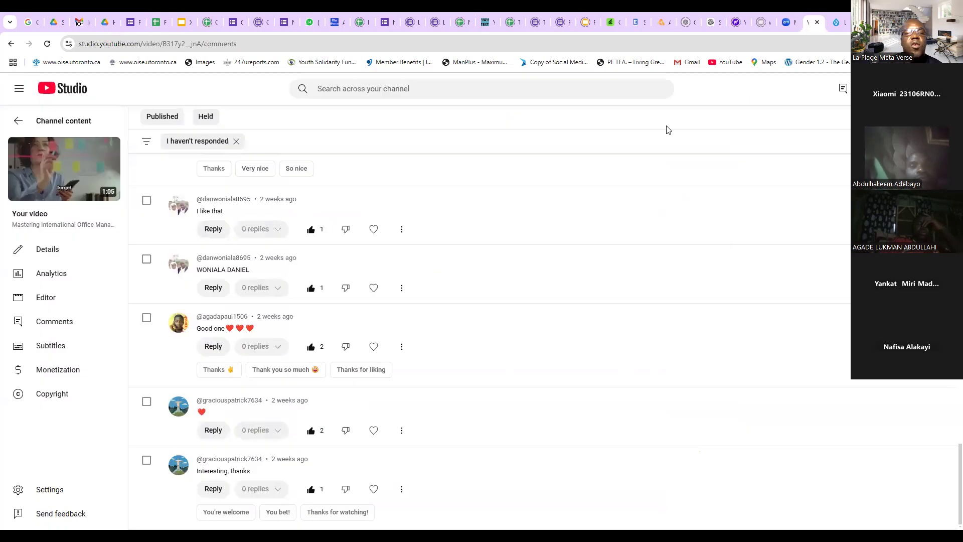
pyautogui.scroll(-8, 204, 221)
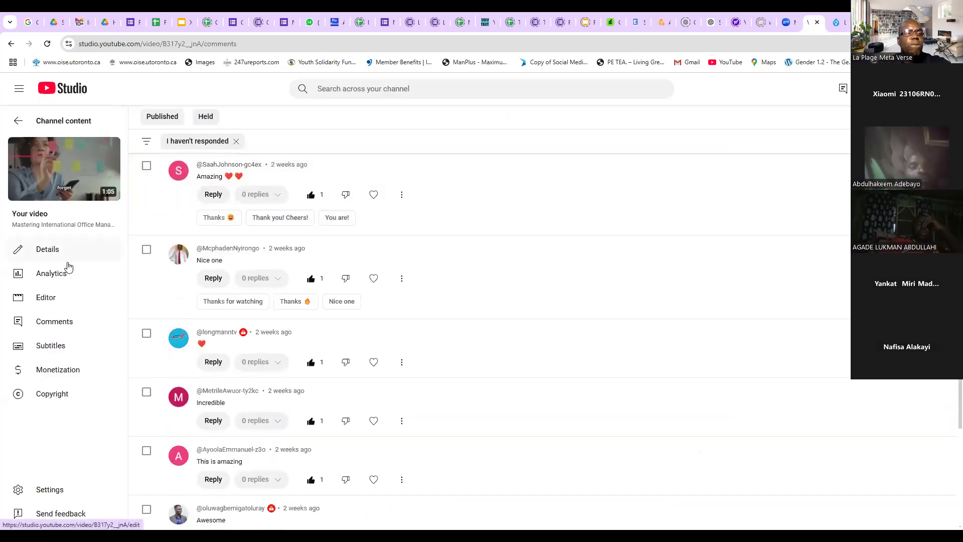
pyautogui.click(19, 121)
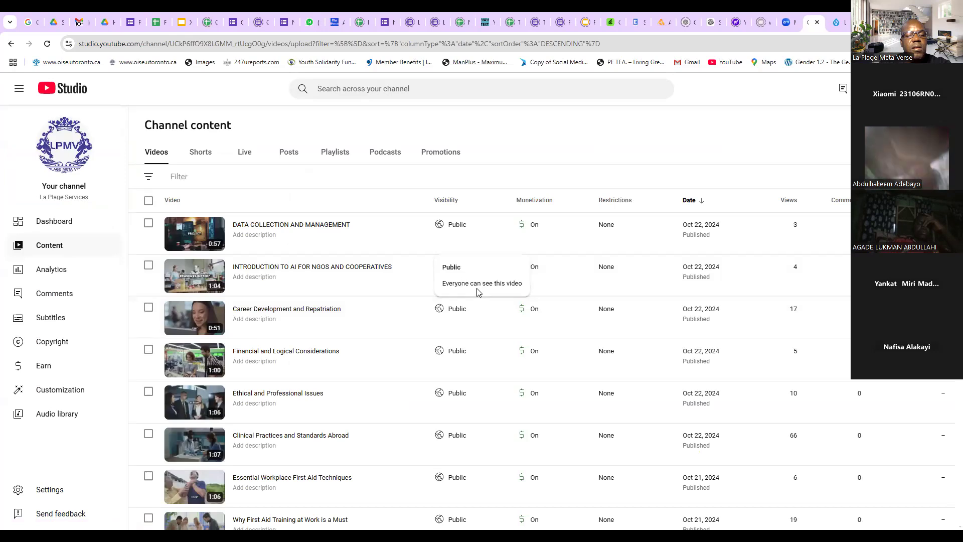
pyautogui.scroll(-4, 371, 295)
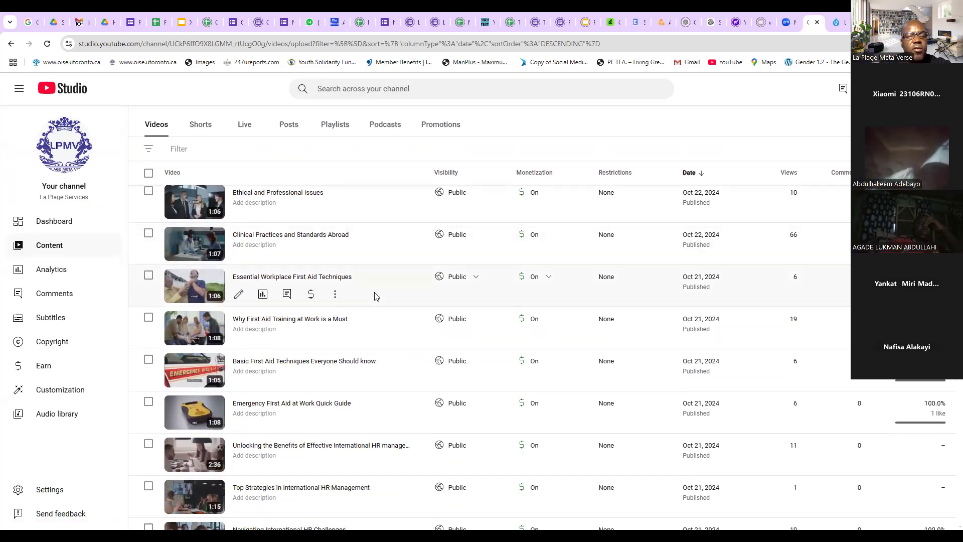
pyautogui.scroll(-6, 376, 295)
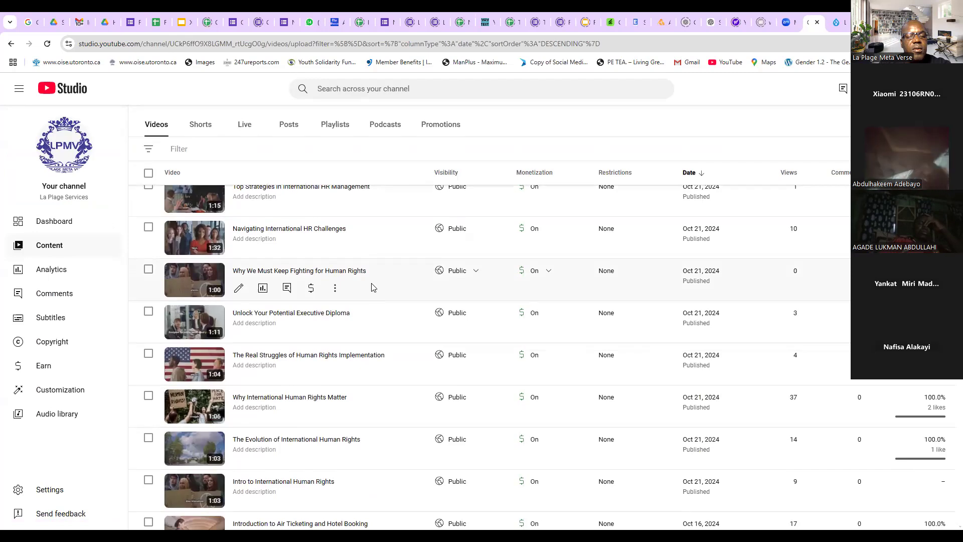
pyautogui.scroll(-4, 373, 288)
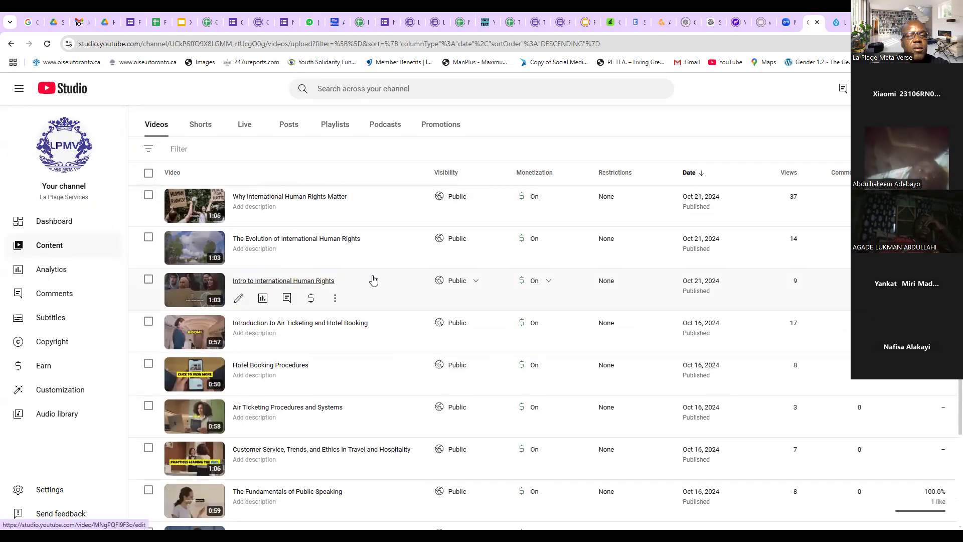
# Search the channel for "ful", open the DIGITAL TRAINING FOR FULAFIA 1 video and copy its link
pyautogui.click(344, 88)
pyautogui.write('f')
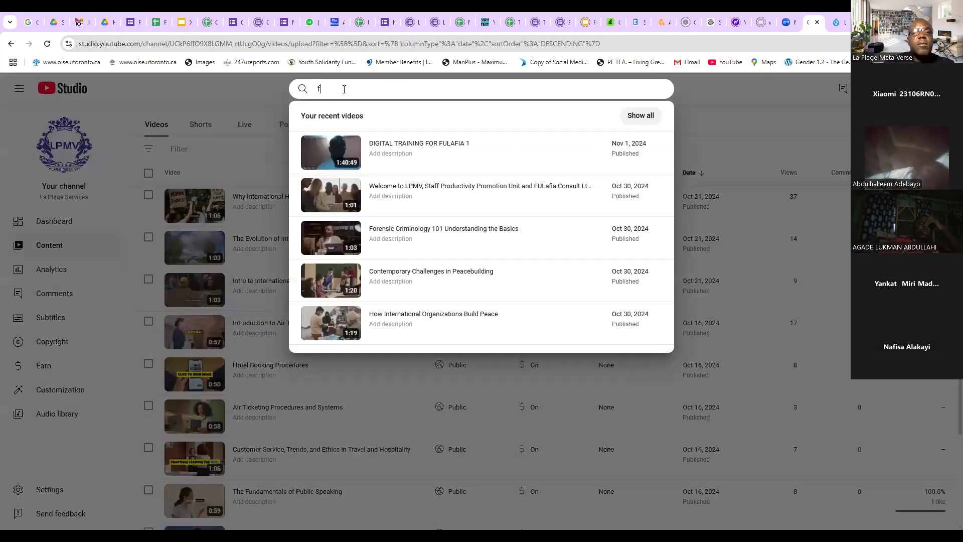
pyautogui.write('ul')
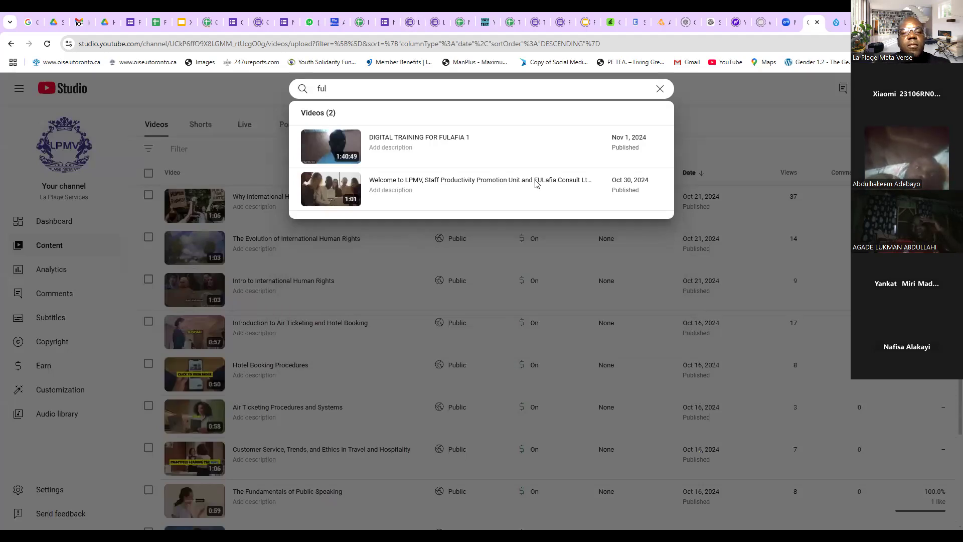
pyautogui.click(495, 149)
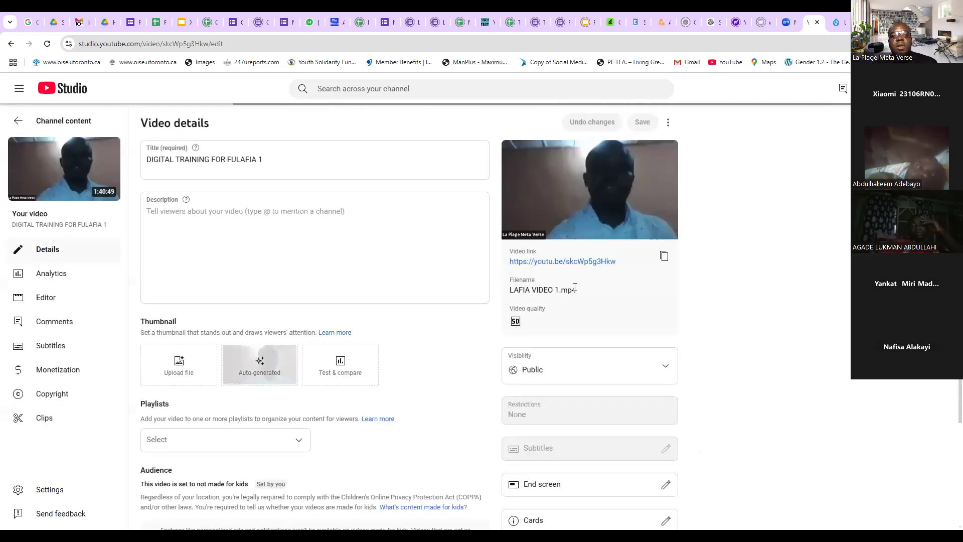
pyautogui.click(664, 257)
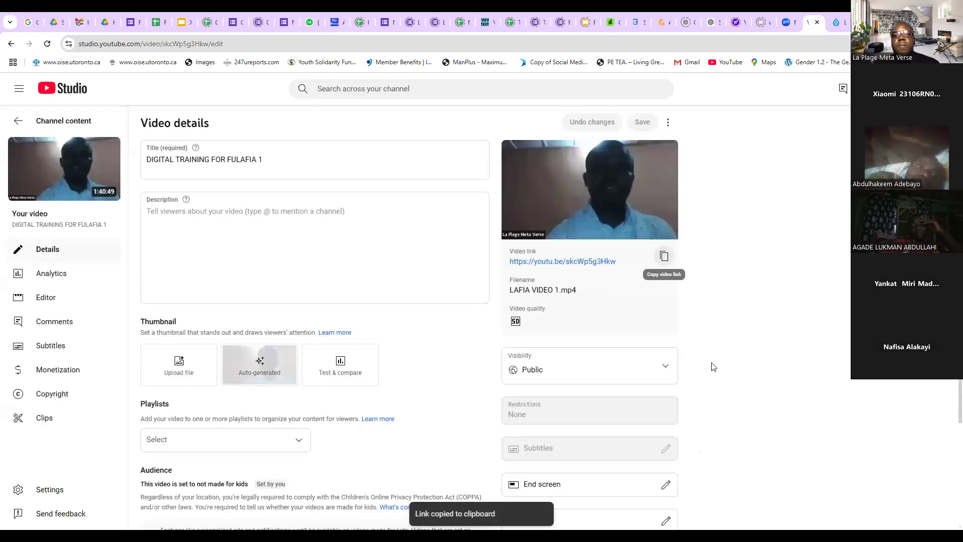
# Return to the form and insert the DIGITAL TRAINING FOR FULAFIA 1 video by looking it up with the copied YouTube link
pyautogui.click(131, 23)
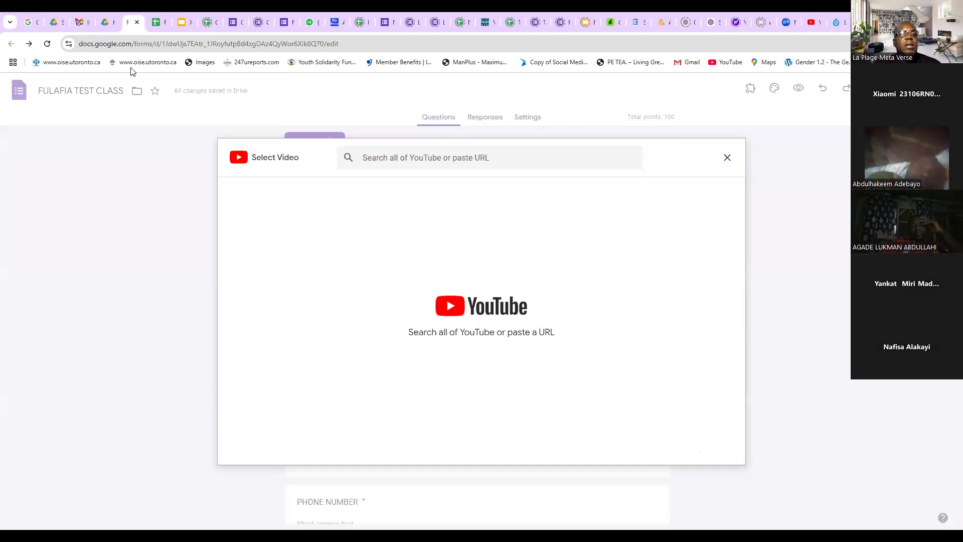
pyautogui.click(475, 160)
pyautogui.hotkey('ctrl', 'v')
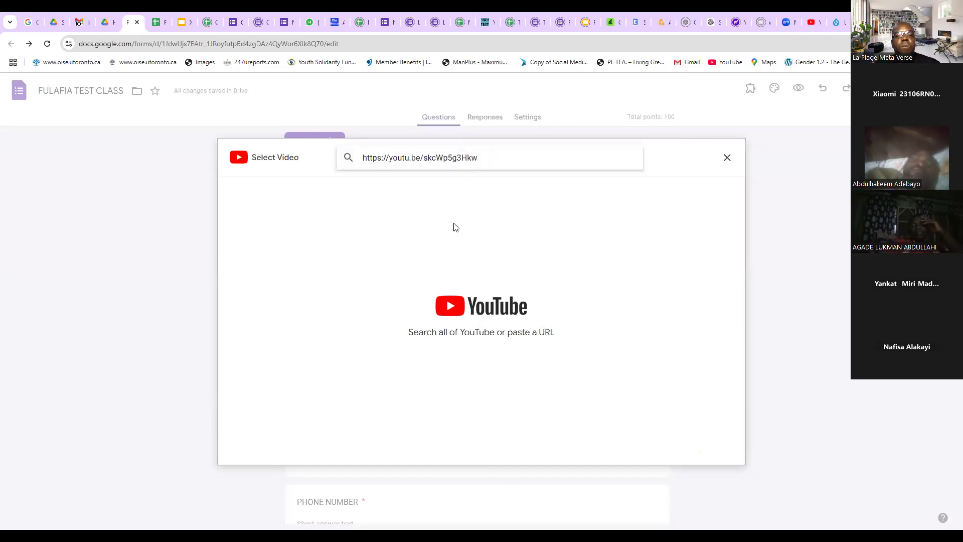
pyautogui.press('Return')
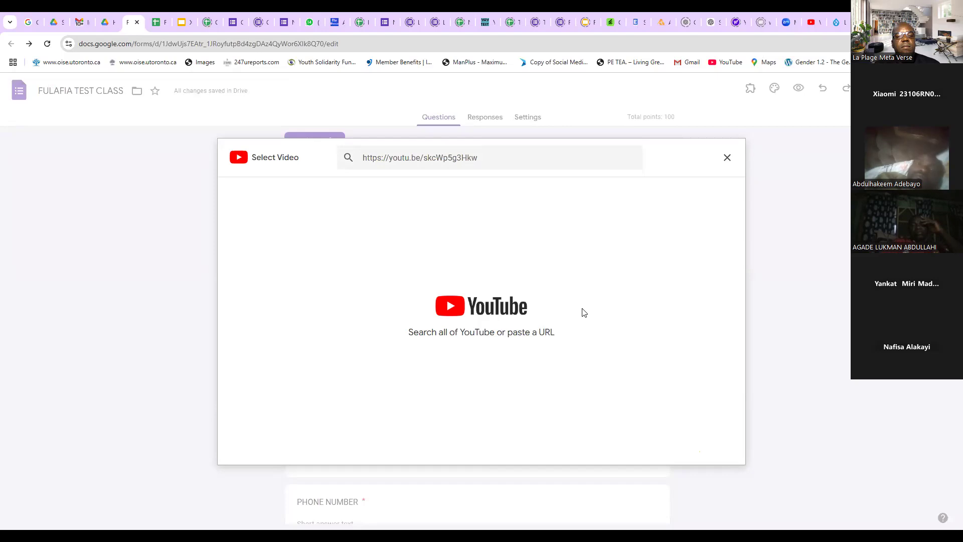
pyautogui.click(577, 161)
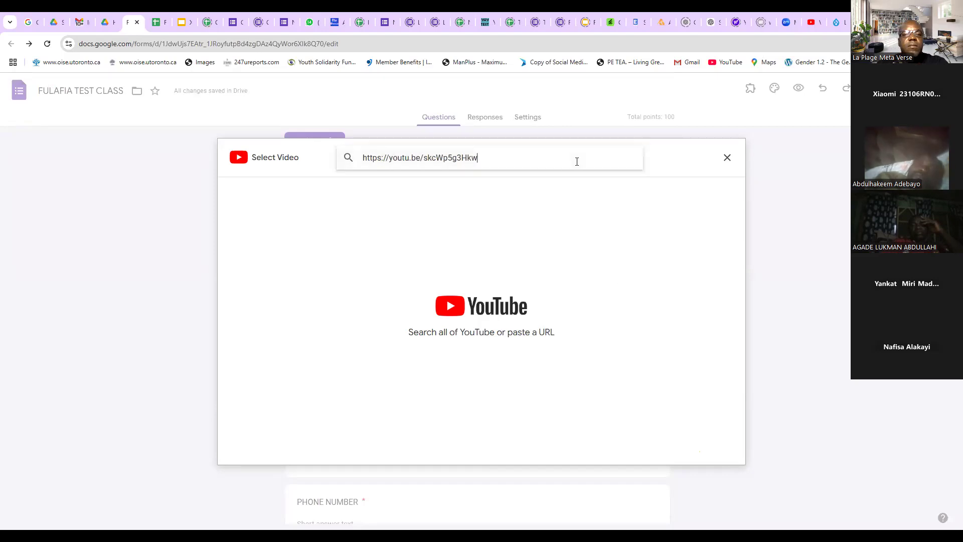
pyautogui.click(350, 160)
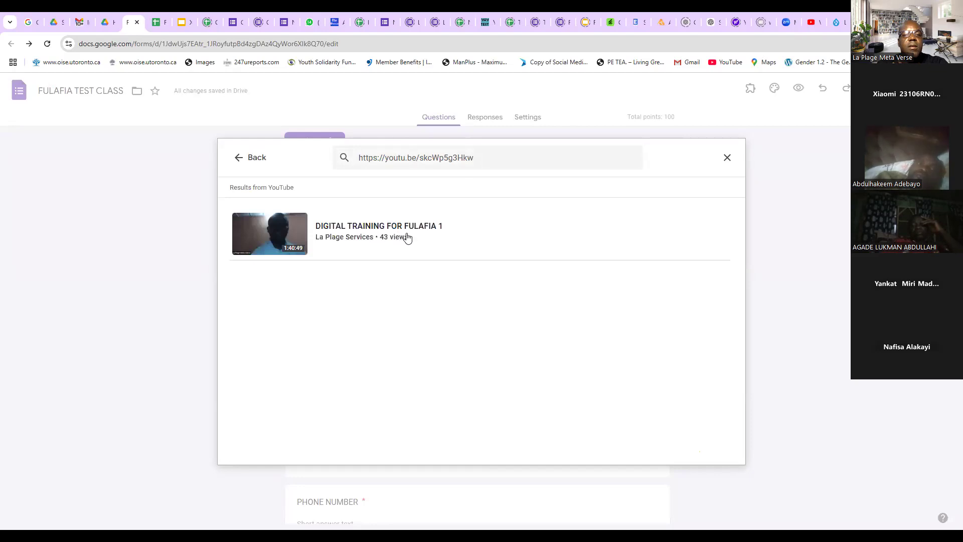
pyautogui.click(408, 237)
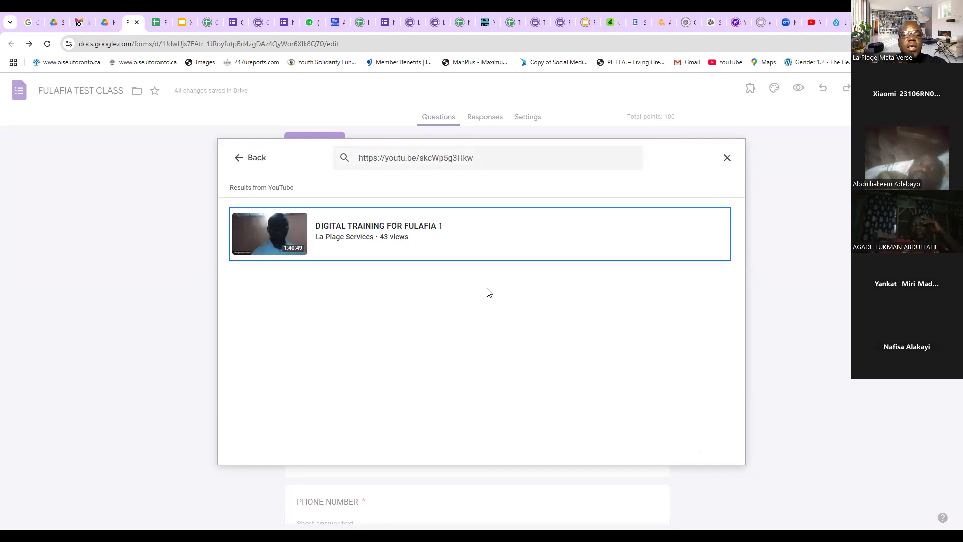
pyautogui.click(723, 455)
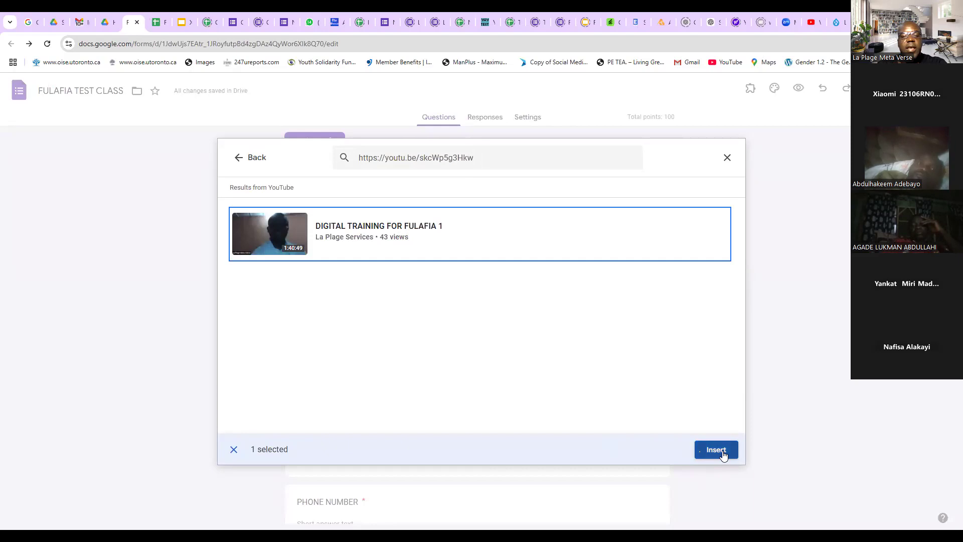
# Center-align the inserted video in the form's first section
pyautogui.scroll(-1, 416, 370)
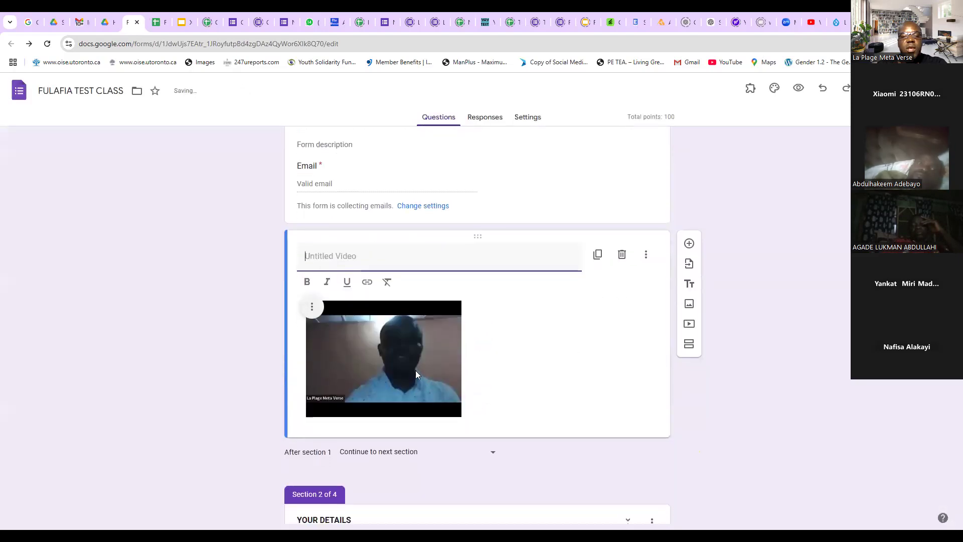
pyautogui.click(530, 302)
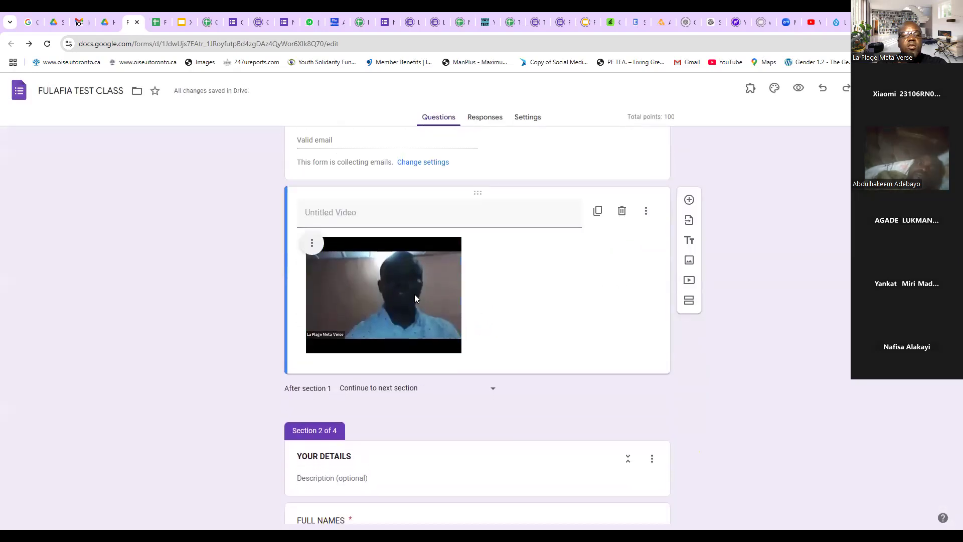
pyautogui.click(312, 243)
pyautogui.click(286, 274)
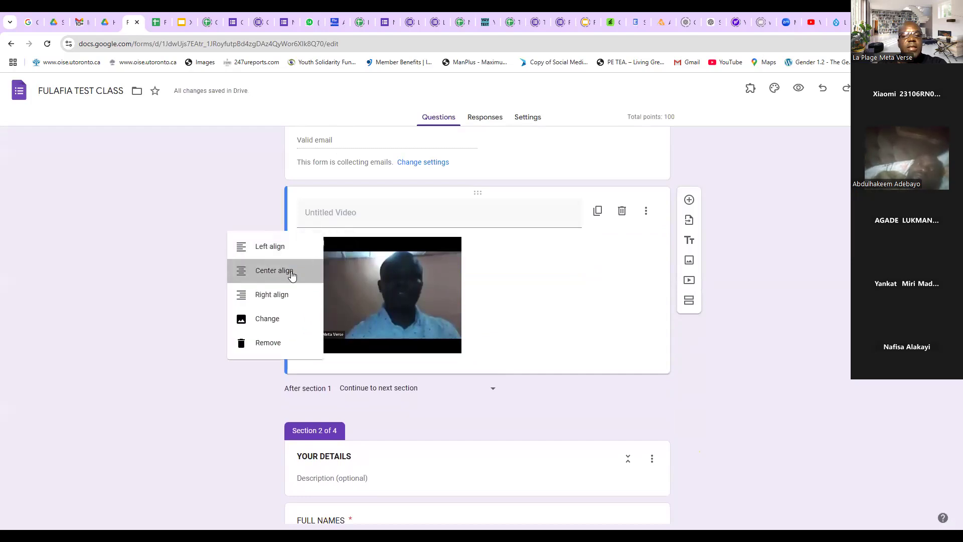
# Add the attention-important-information notification image from the Desktop folder below the video in the first section
pyautogui.click(689, 262)
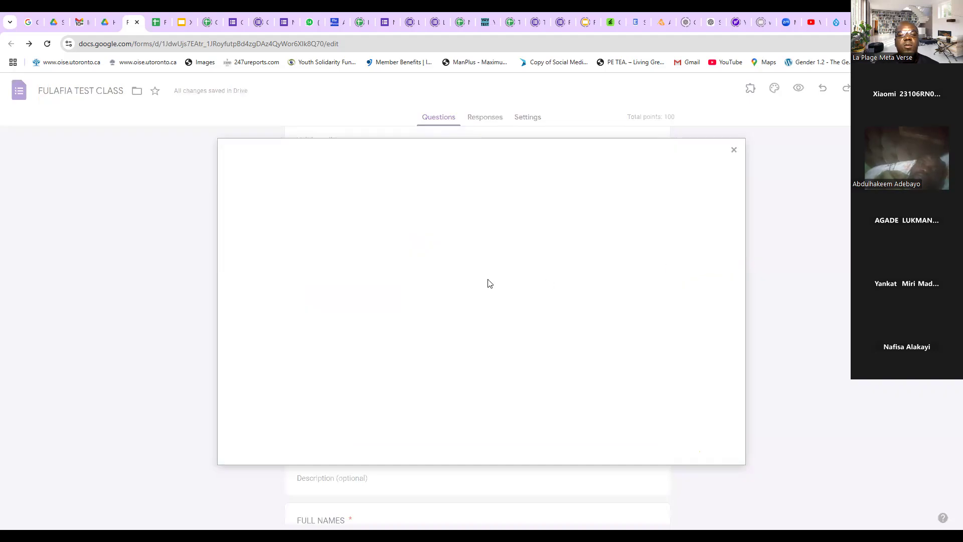
pyautogui.click(494, 372)
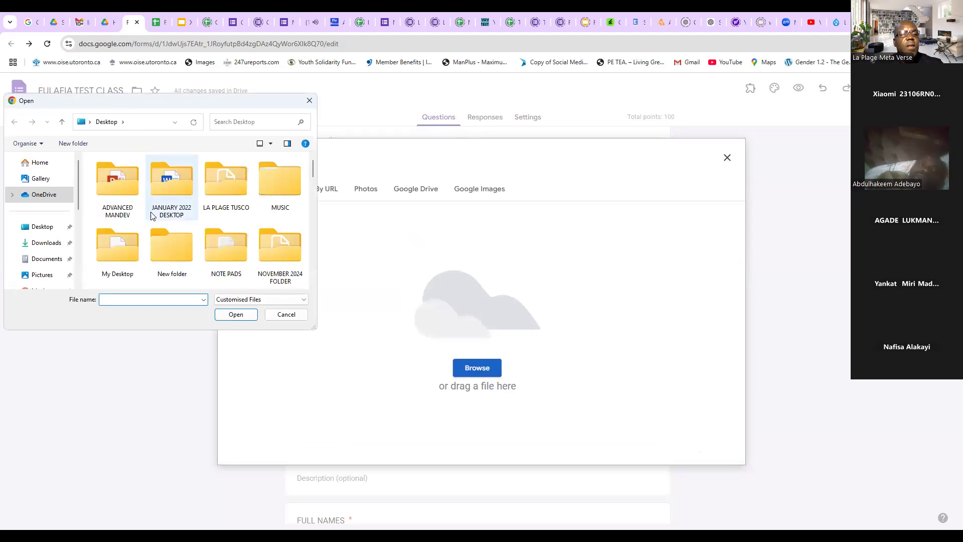
pyautogui.click(172, 246)
pyautogui.scroll(-1, 171, 245)
pyautogui.scroll(-2, 206, 246)
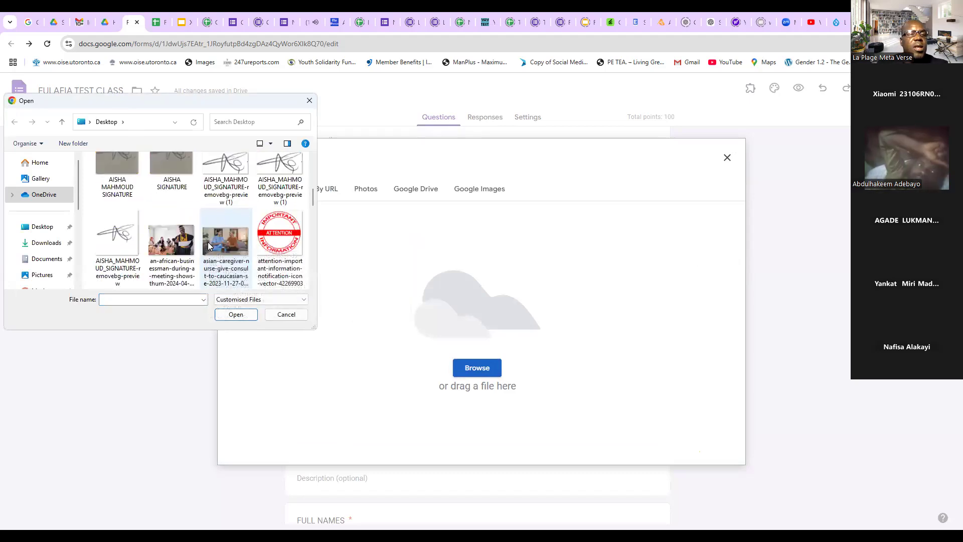
pyautogui.click(276, 254)
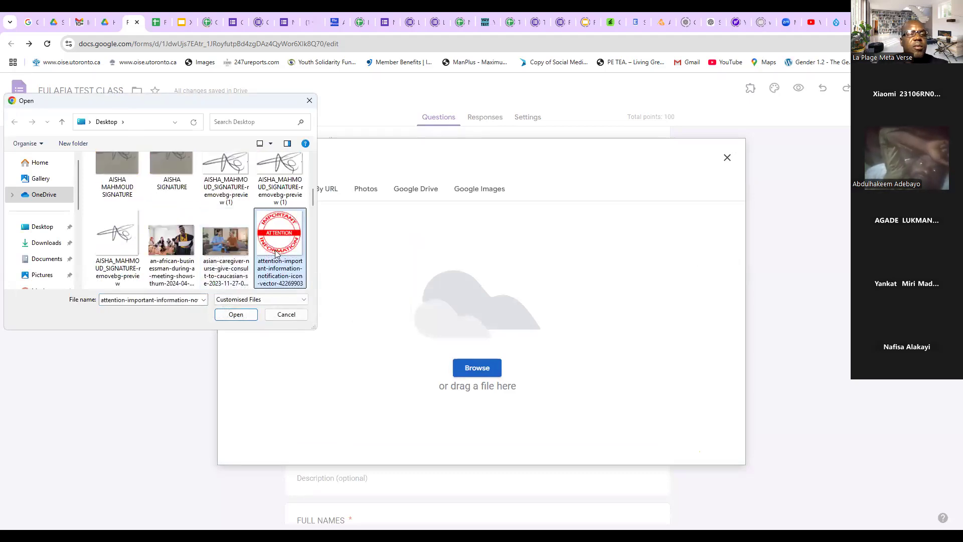
pyautogui.click(244, 315)
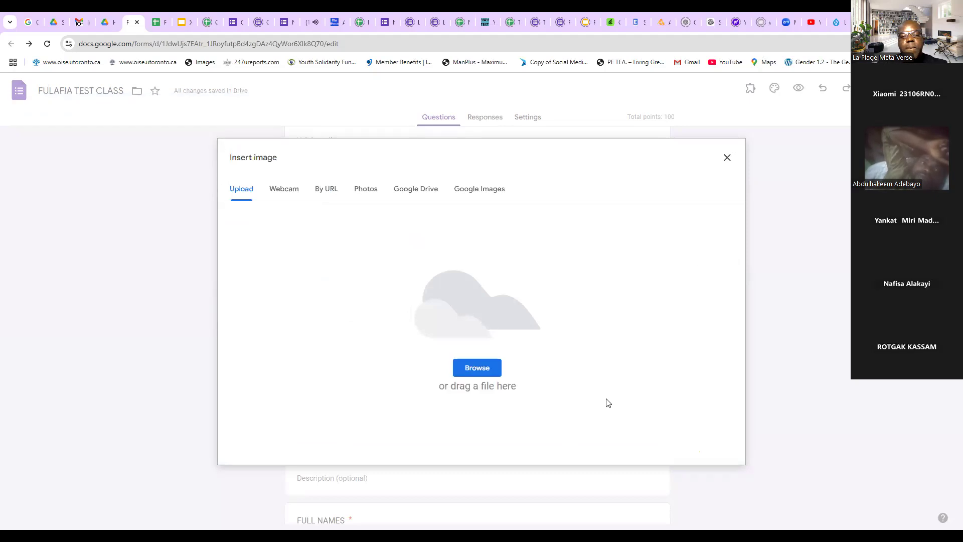
pyautogui.scroll(-7, 495, 383)
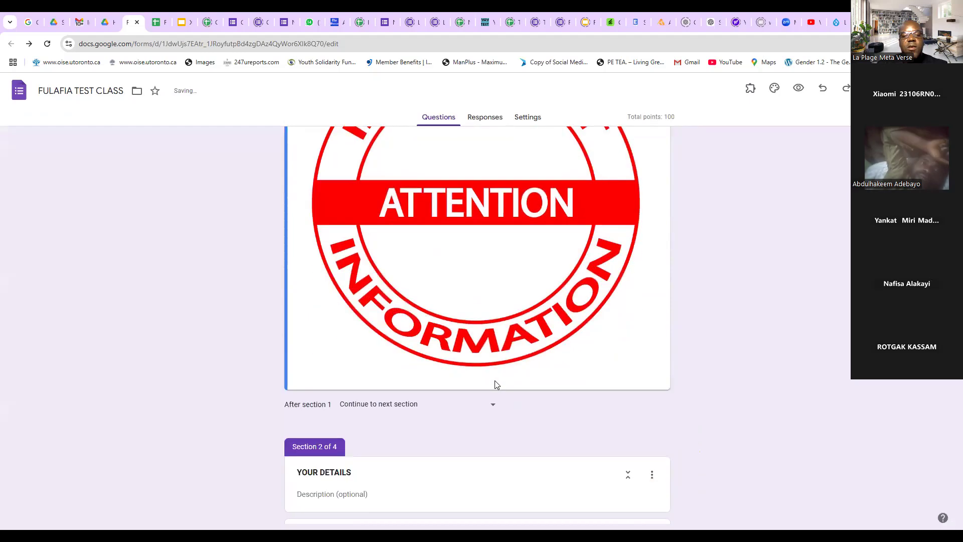
# Shrink the Important Attention Information image to about a quarter of its inserted width and center-align it
pyautogui.scroll(4, 491, 322)
pyautogui.click(489, 321)
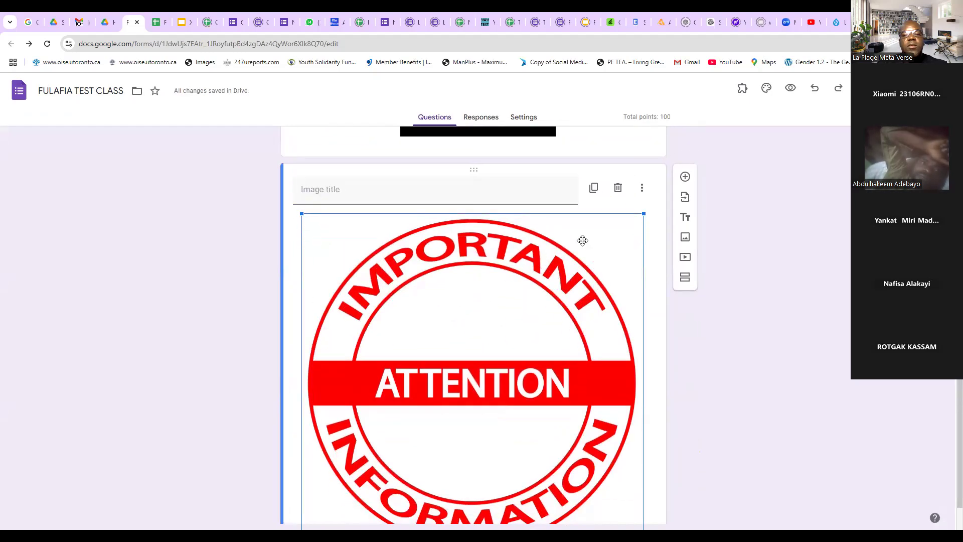
pyautogui.moveTo(645, 212); pyautogui.dragTo(452, 395)
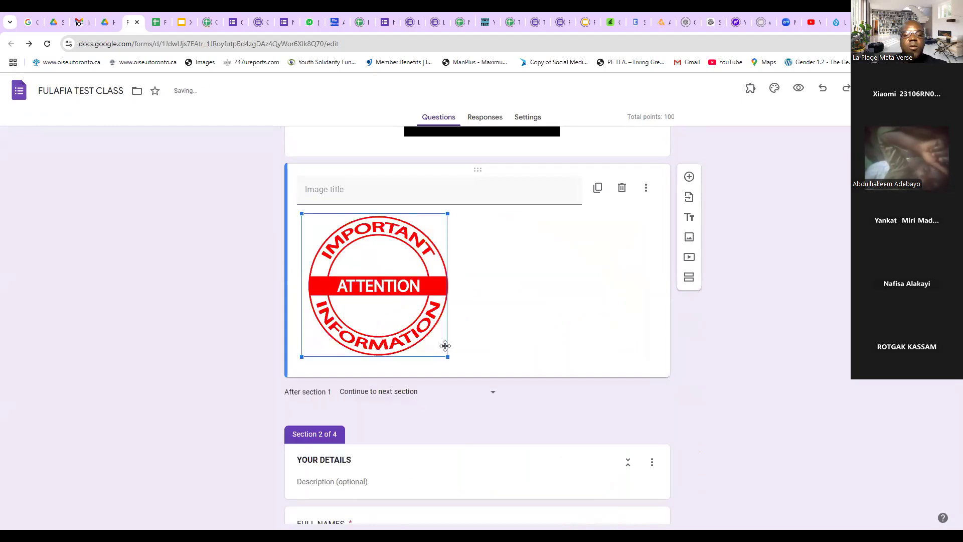
pyautogui.moveTo(447, 356); pyautogui.dragTo(401, 311)
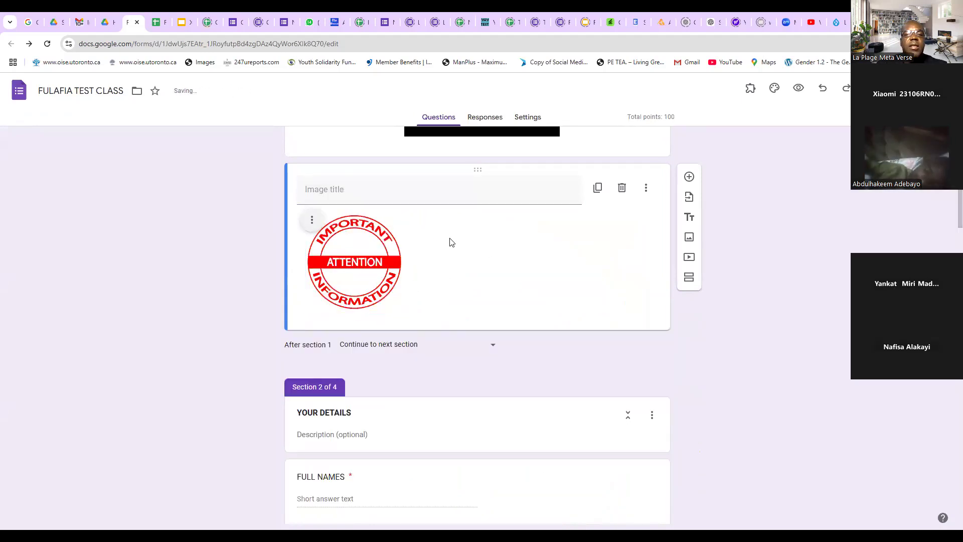
pyautogui.click(312, 221)
pyautogui.click(274, 247)
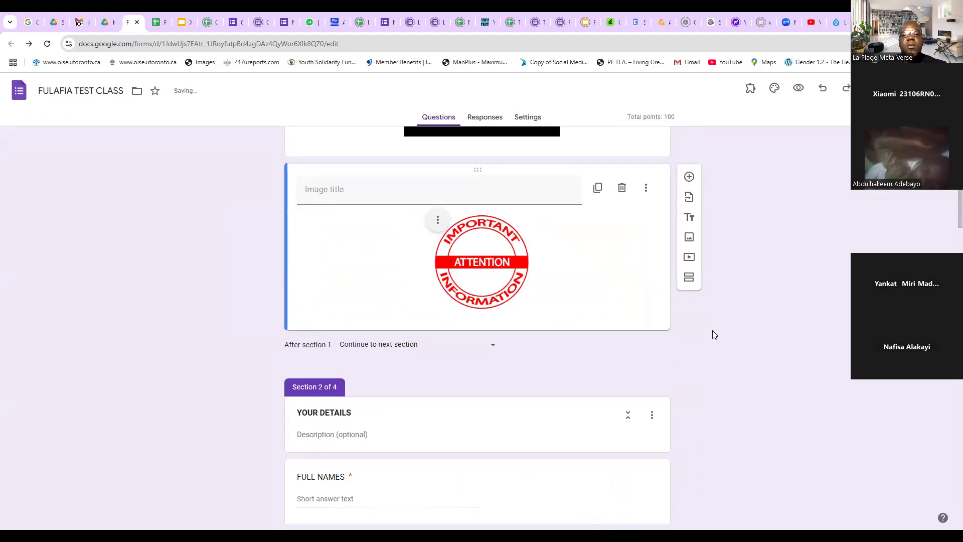
# Review the whole form down to the closing section and examine the question types available for the Africa question
pyautogui.scroll(3, 597, 321)
pyautogui.scroll(2, 590, 311)
pyautogui.scroll(-10, 592, 314)
pyautogui.scroll(-20, 597, 315)
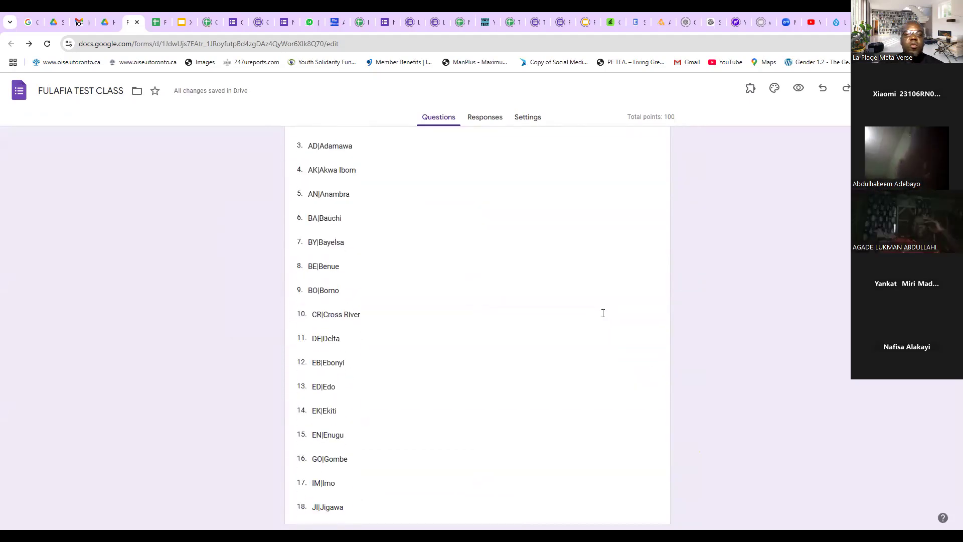
pyautogui.scroll(-4, 596, 355)
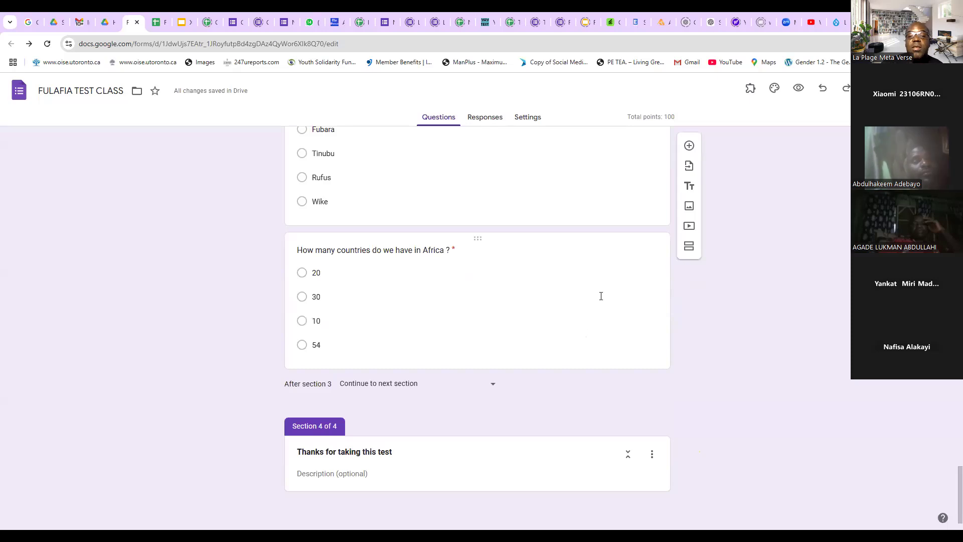
pyautogui.click(618, 275)
pyautogui.click(646, 244)
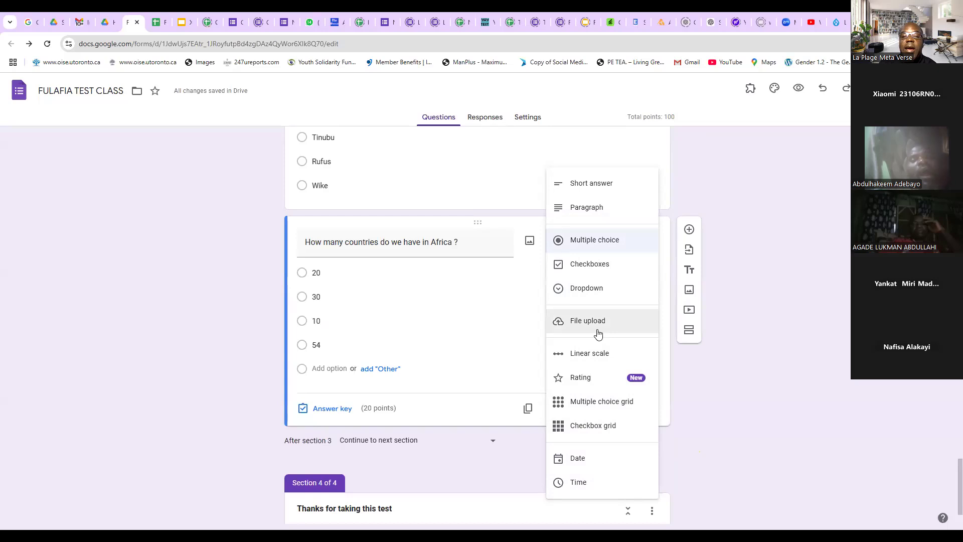
pyautogui.click(773, 311)
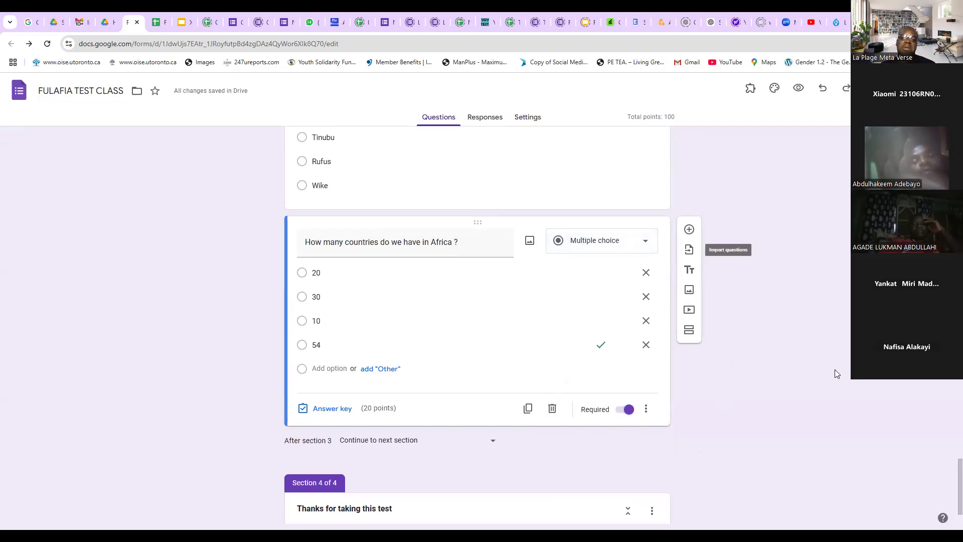
pyautogui.scroll(10, 828, 357)
pyautogui.scroll(15, 827, 359)
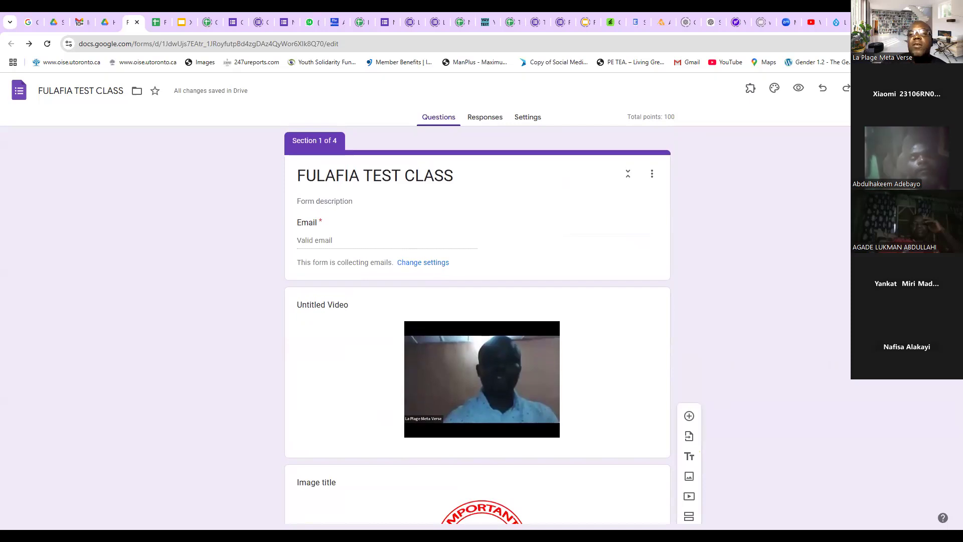
# Generate a shortened link for sharing the form and copy it
pyautogui.click(883, 88)
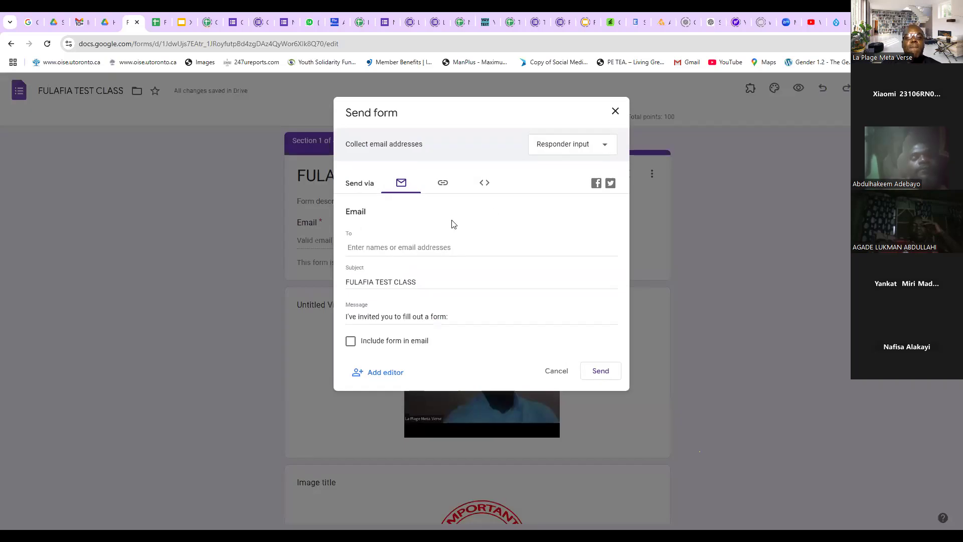
pyautogui.click(454, 184)
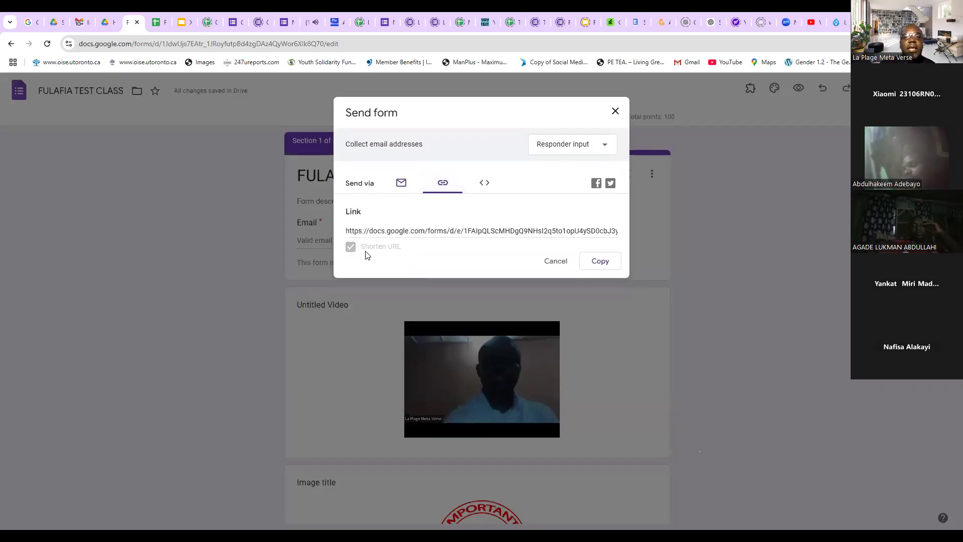
pyautogui.click(350, 248)
pyautogui.click(600, 262)
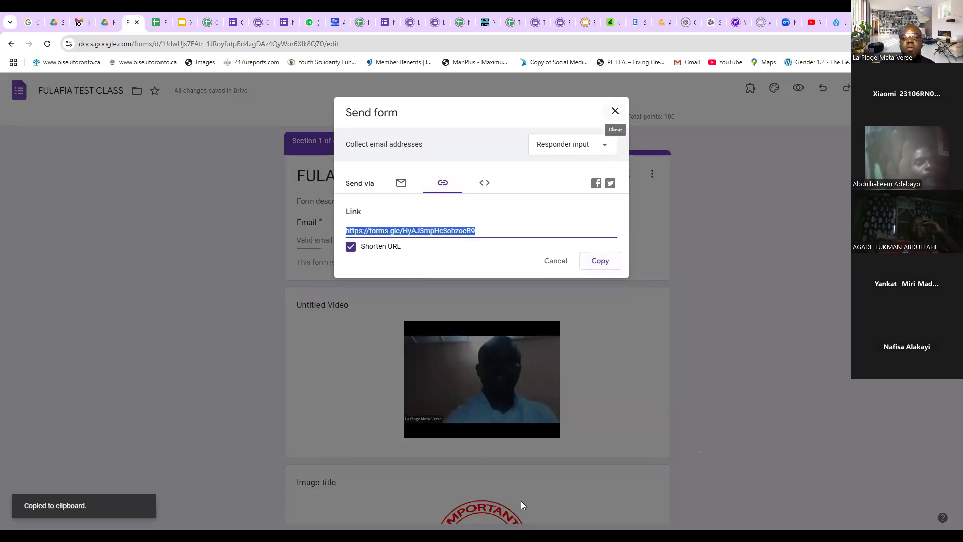
pyautogui.hotkey('alt', 's')
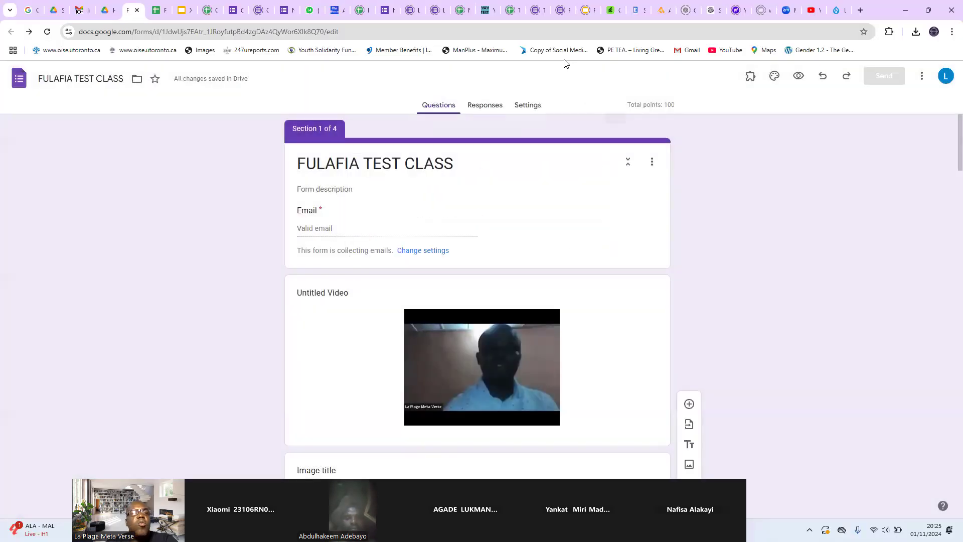
# Switch to the FULAFIA TEST CLASS (Responses) spreadsheet, check the submitted answers and scores, and reload it
pyautogui.click(158, 10)
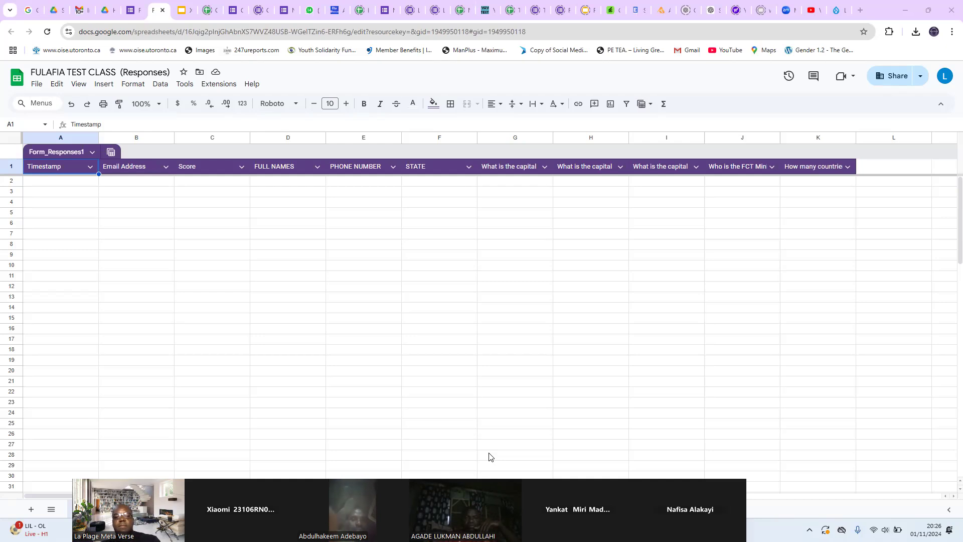
pyautogui.click(646, 331)
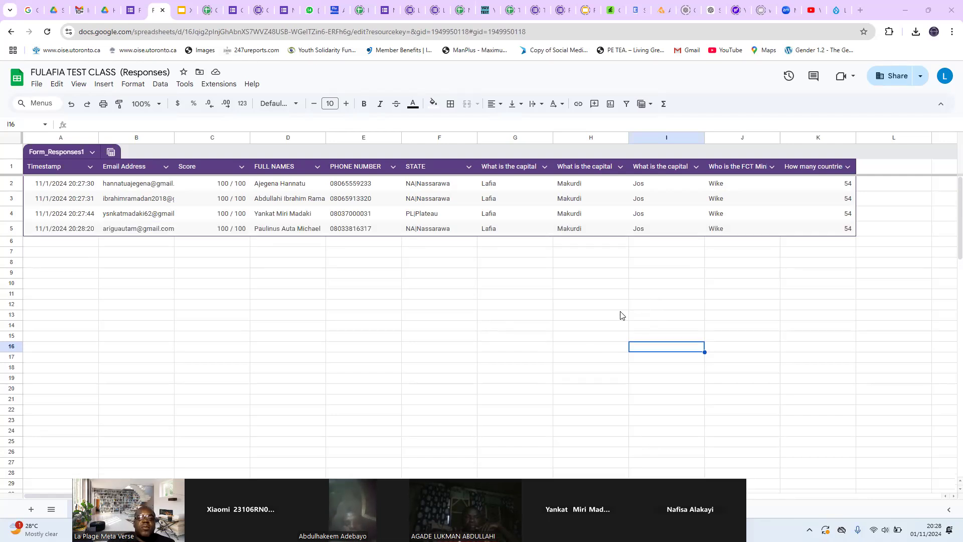
pyautogui.click(623, 315)
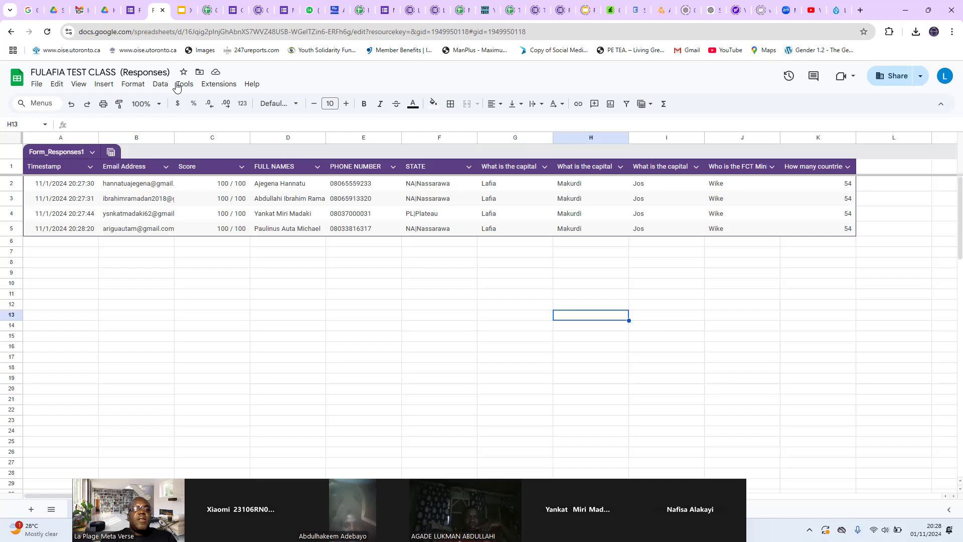
pyautogui.click(48, 32)
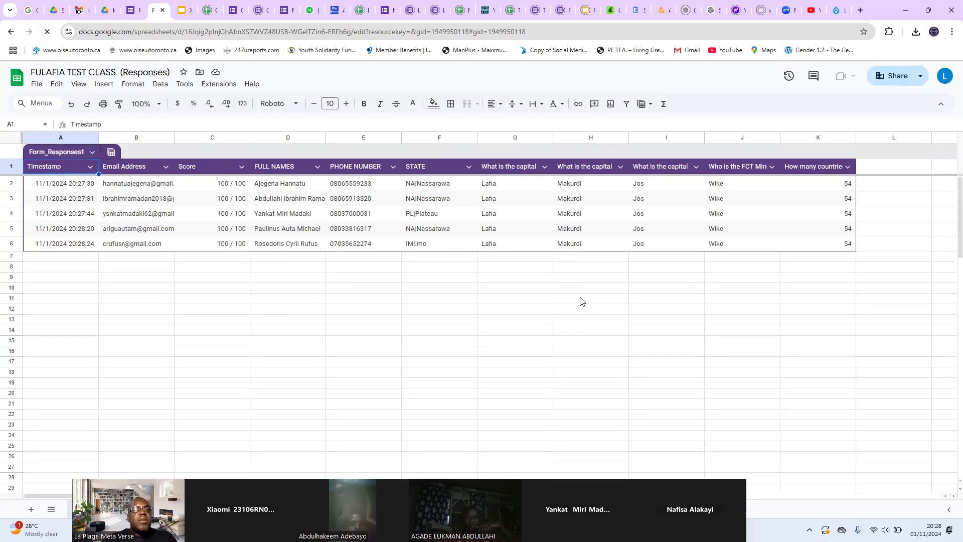
# Return to the FULAFIA TEST CLASS form and look over its first section
pyautogui.click(131, 11)
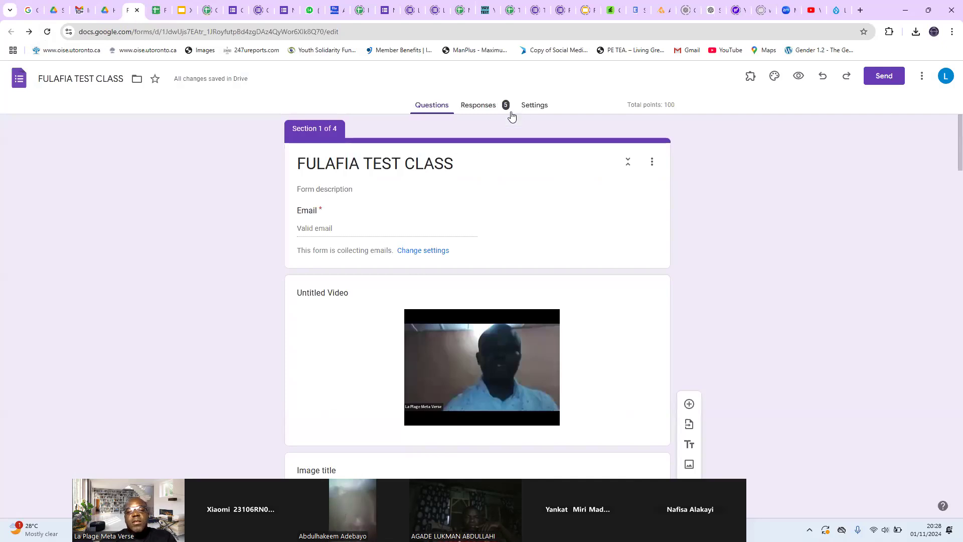
pyautogui.scroll(-5, 628, 336)
pyautogui.scroll(4, 630, 336)
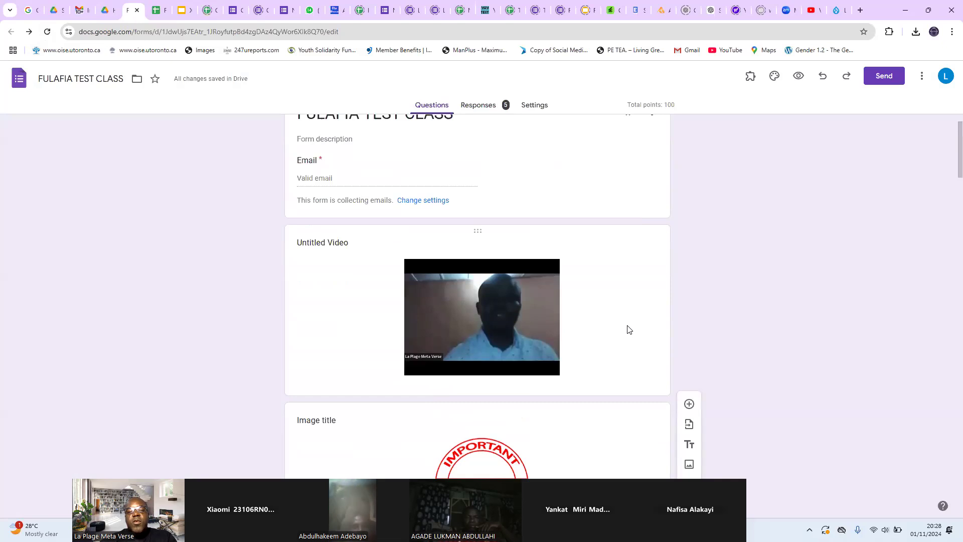
# Open the form's response summary and look through it from the insights down to the Africa question's chart
pyautogui.scroll(-5, 608, 317)
pyautogui.scroll(7, 604, 317)
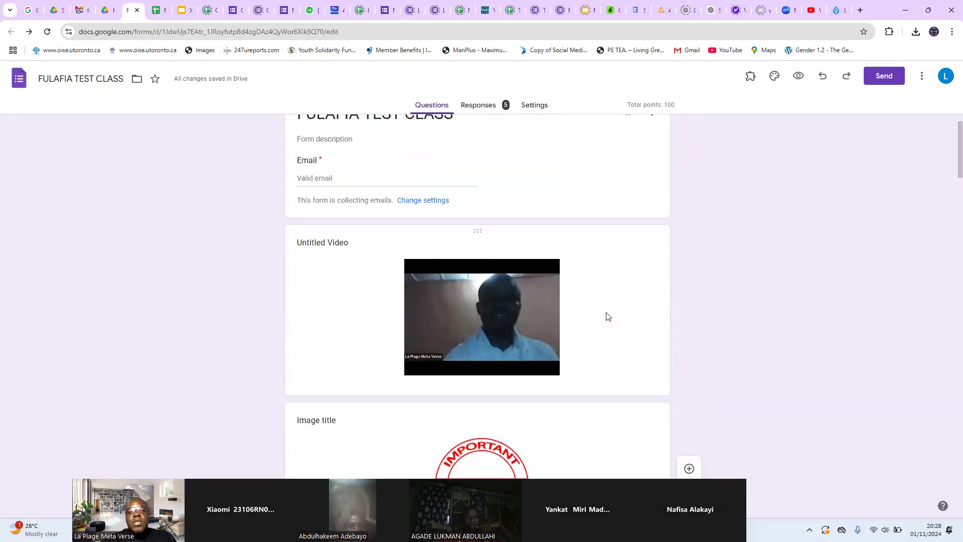
pyautogui.click(477, 107)
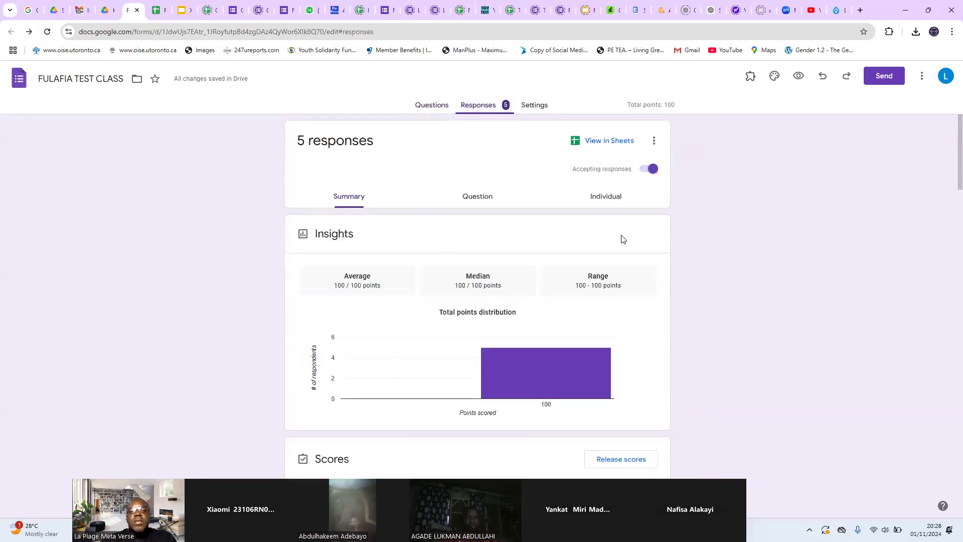
pyautogui.scroll(-8, 667, 249)
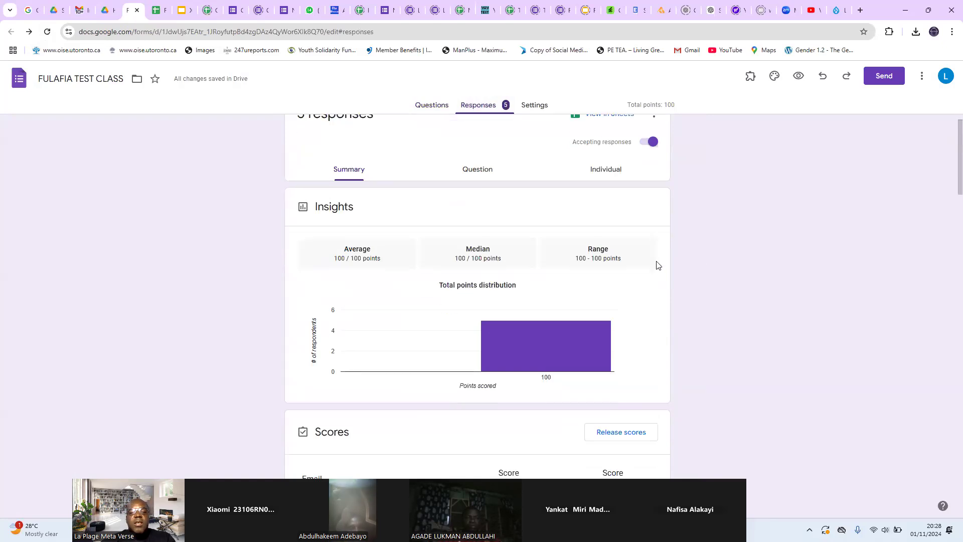
pyautogui.scroll(-15, 645, 297)
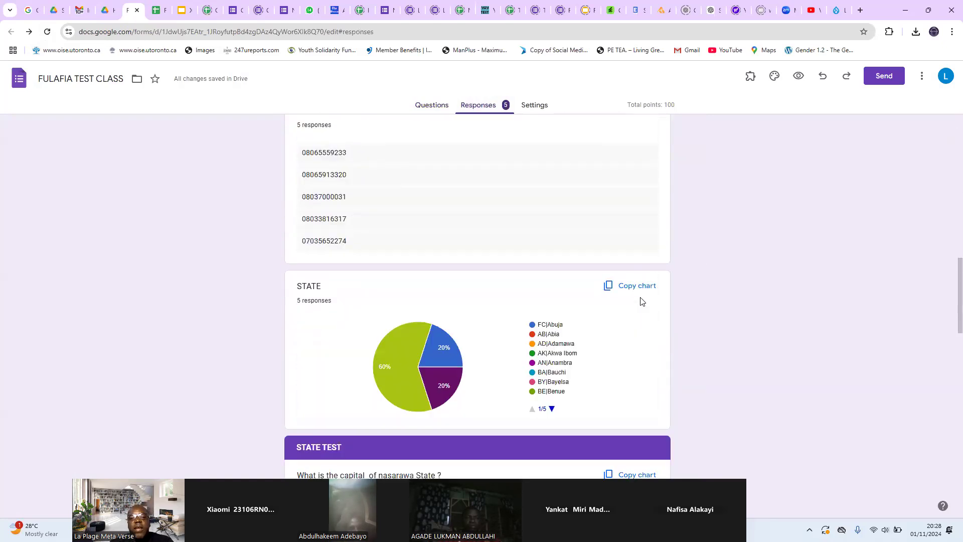
pyautogui.scroll(-10, 639, 299)
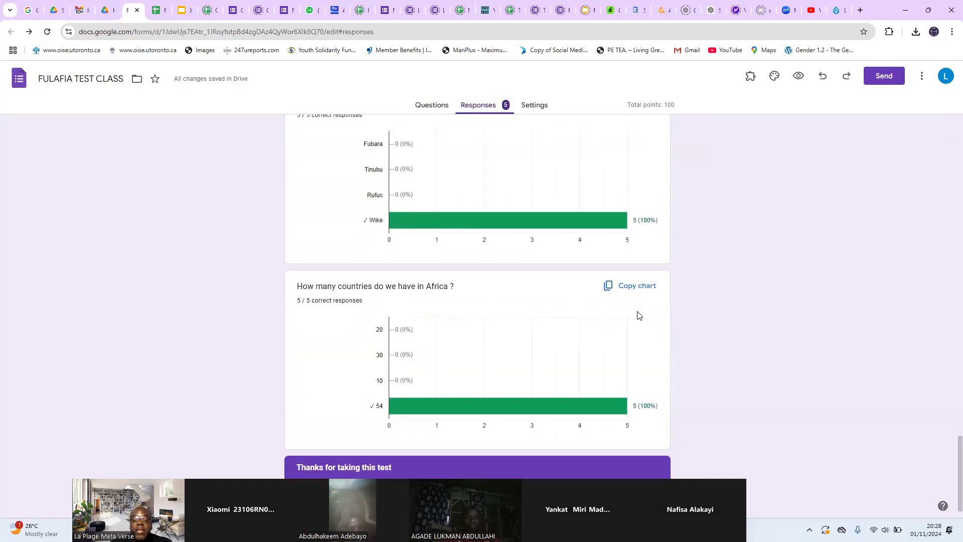
# Examine the answer charts for the Benue, Plateau, FCT Minister and Africa questions
pyautogui.scroll(6, 640, 315)
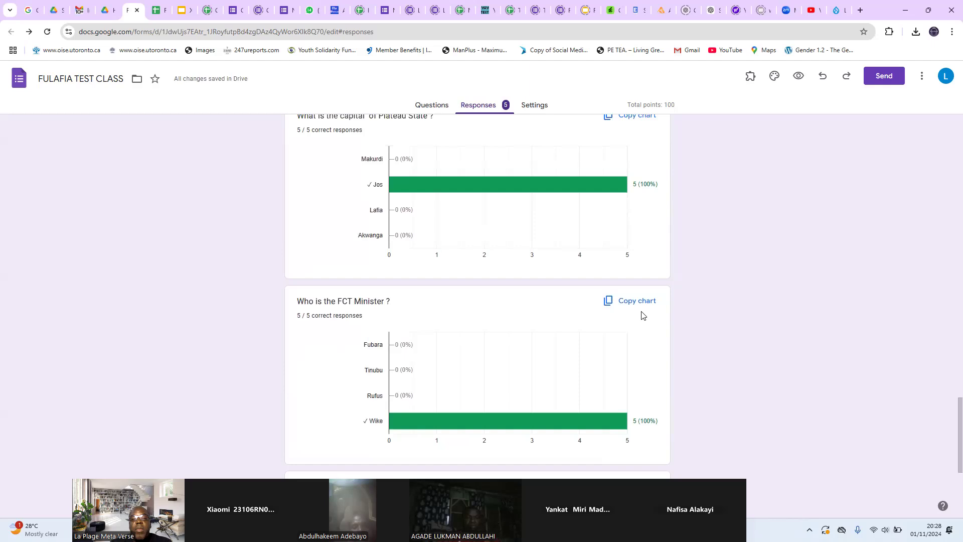
pyautogui.scroll(3, 641, 314)
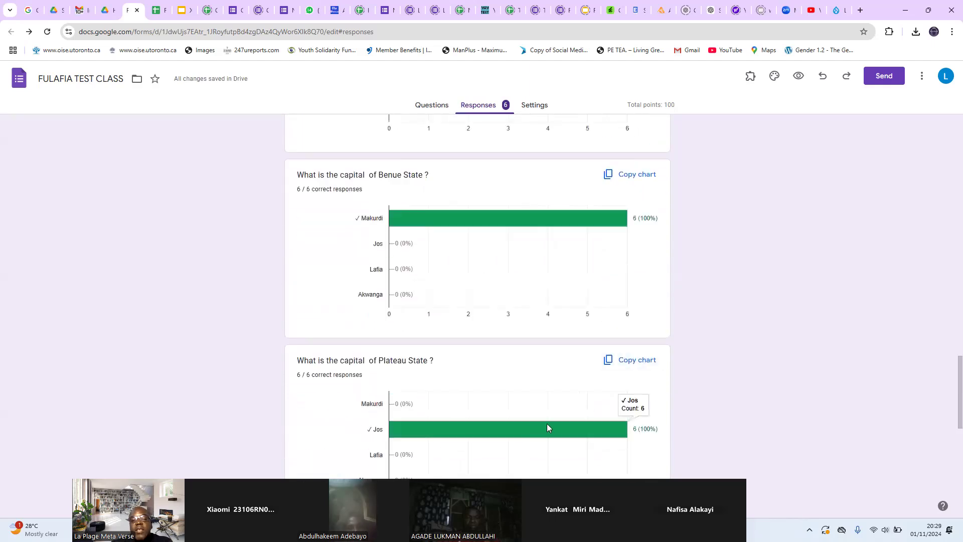
pyautogui.scroll(-8, 622, 397)
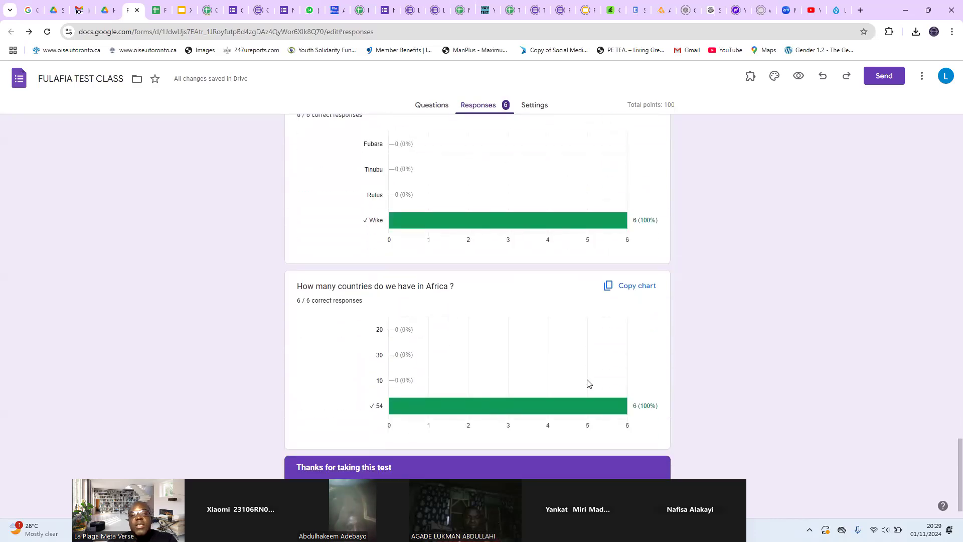
pyautogui.scroll(1, 584, 370)
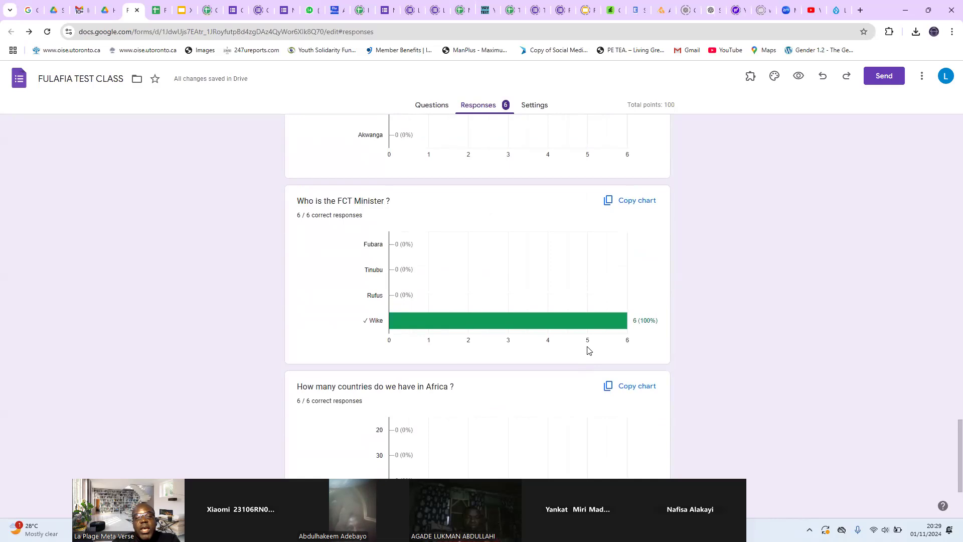
pyautogui.scroll(-2, 587, 350)
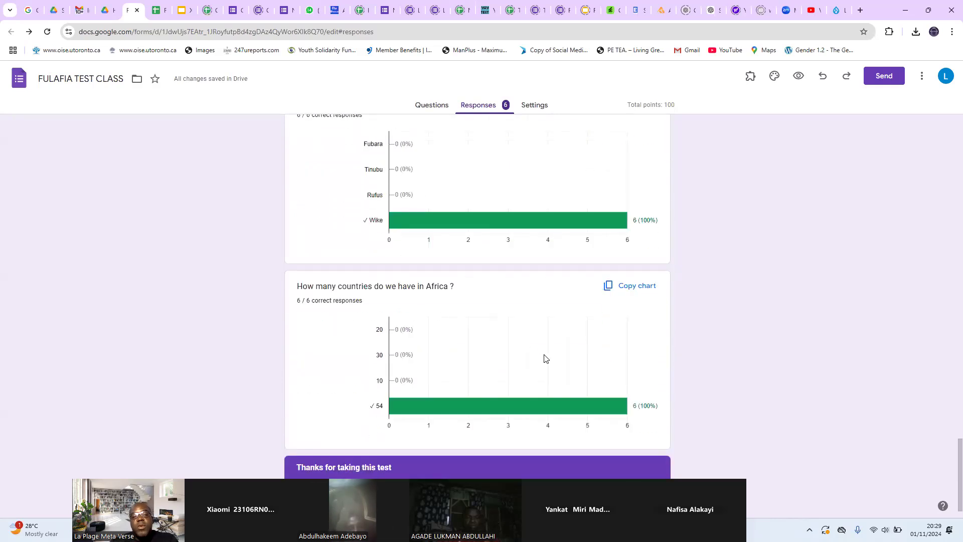
# Return to the start of the response summary and examine the insights and total points distribution
pyautogui.scroll(15, 547, 359)
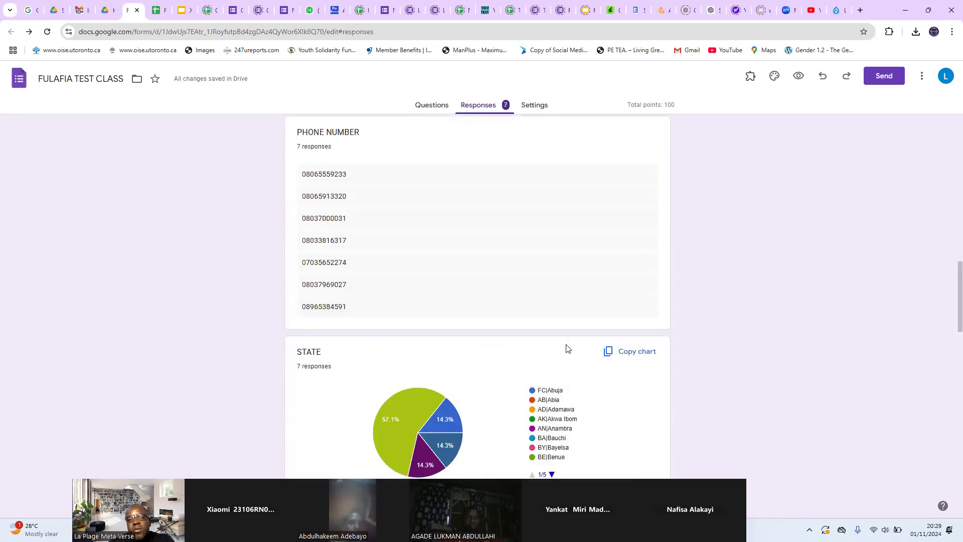
pyautogui.scroll(20, 568, 362)
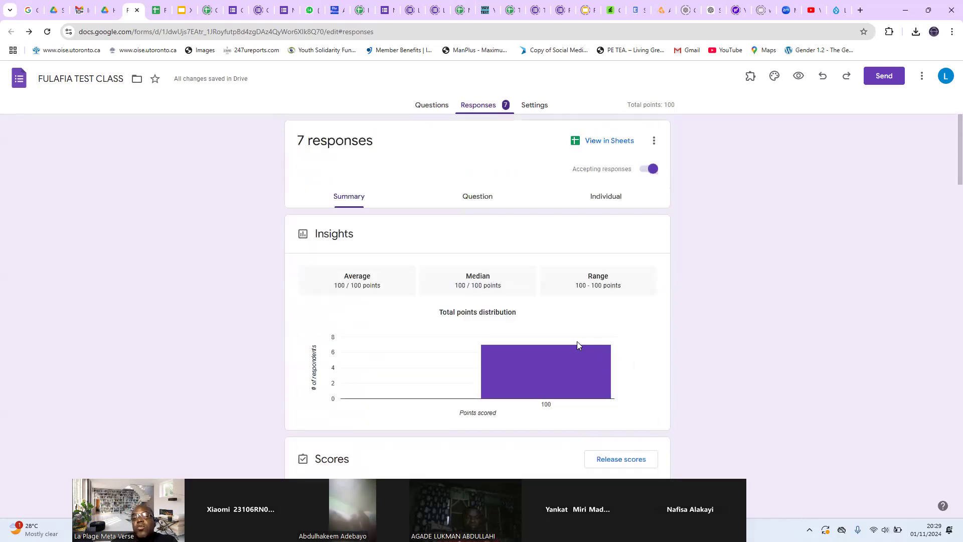
pyautogui.moveTo(539, 359)
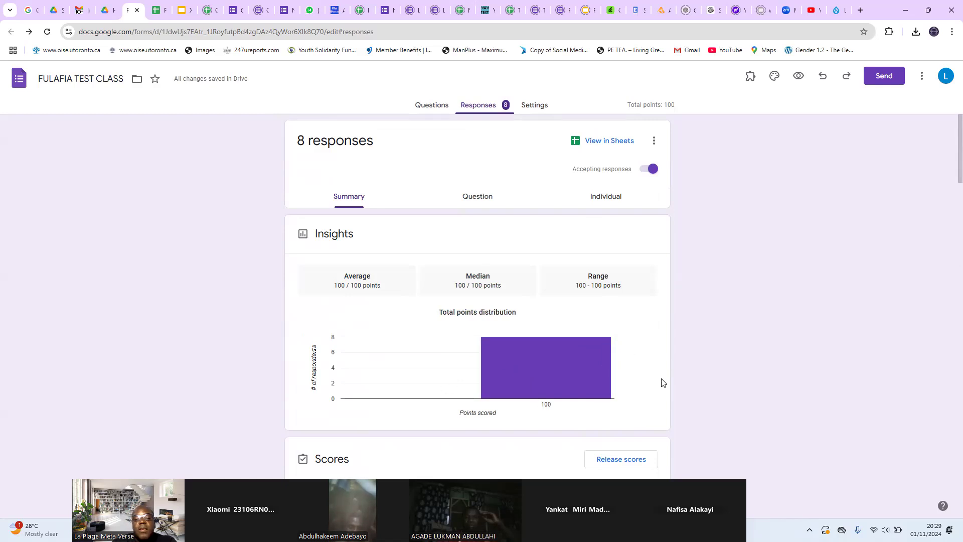
pyautogui.scroll(-4, 724, 371)
pyautogui.scroll(4, 724, 369)
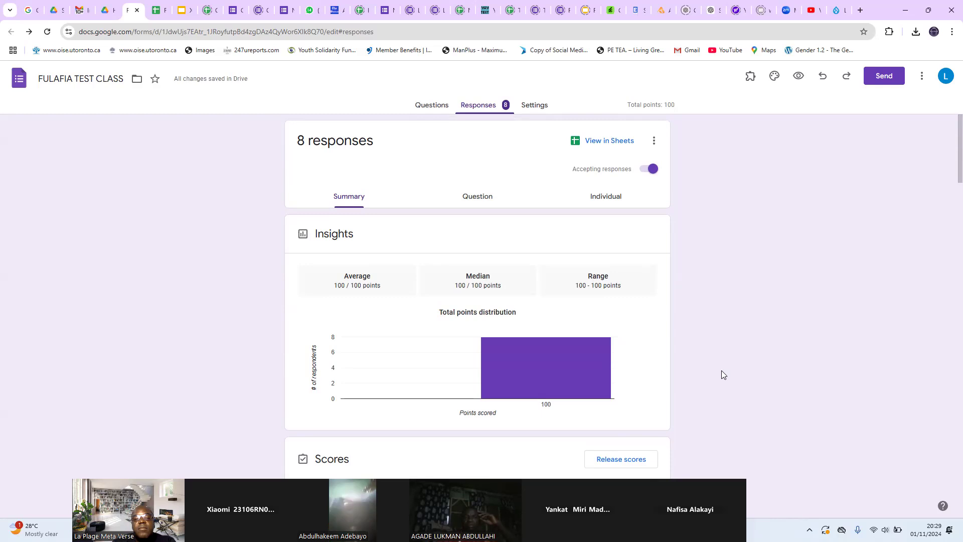
# Stop the form from accepting responses and switch accepting responses back on
pyautogui.click(641, 171)
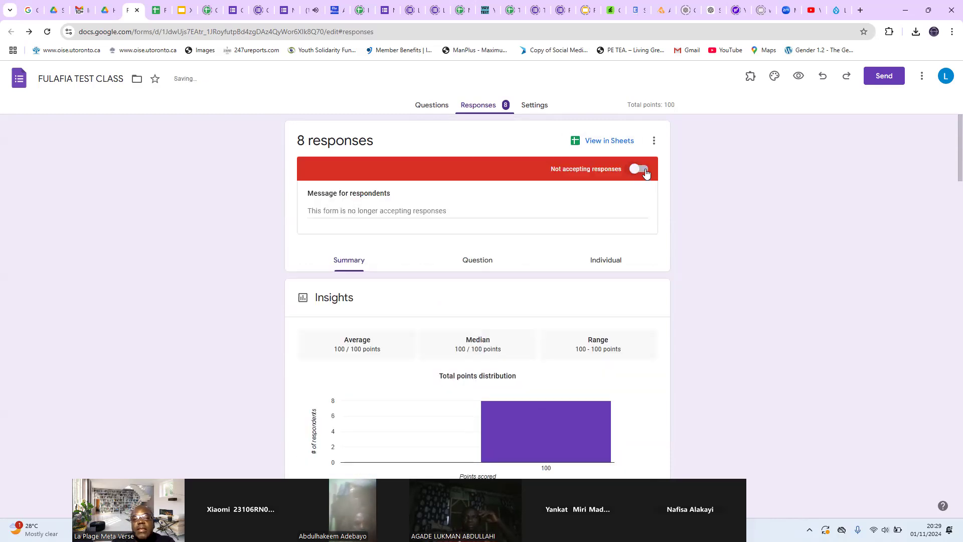
pyautogui.click(642, 171)
# Review the respondents' scores and the full names submitted under YOUR DETAILS
pyautogui.scroll(-4, 759, 291)
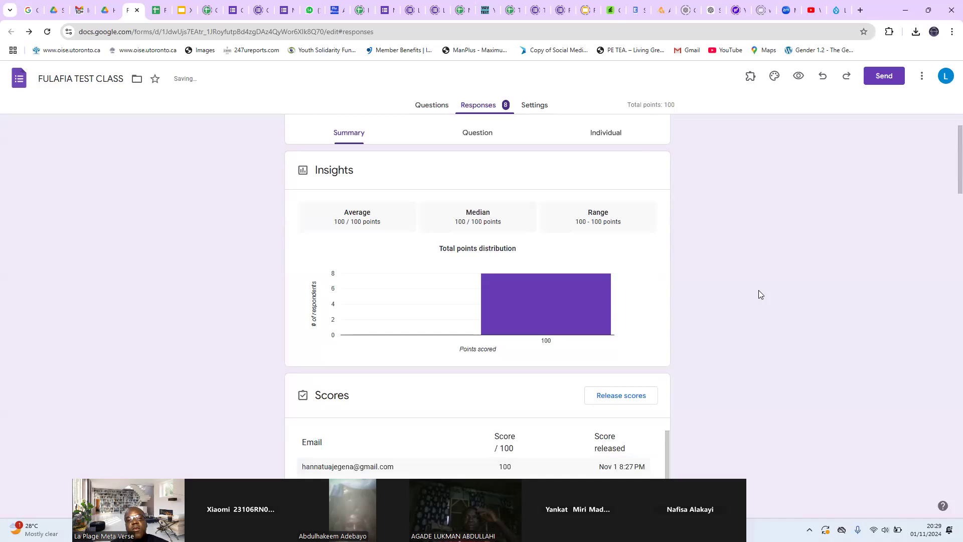
pyautogui.scroll(-6, 758, 292)
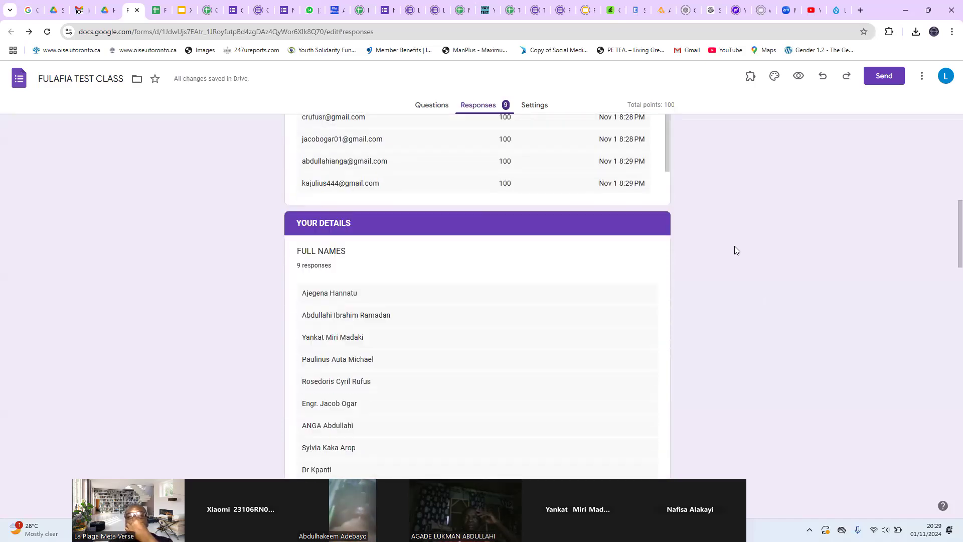
pyautogui.scroll(4, 733, 253)
pyautogui.scroll(-3, 440, 317)
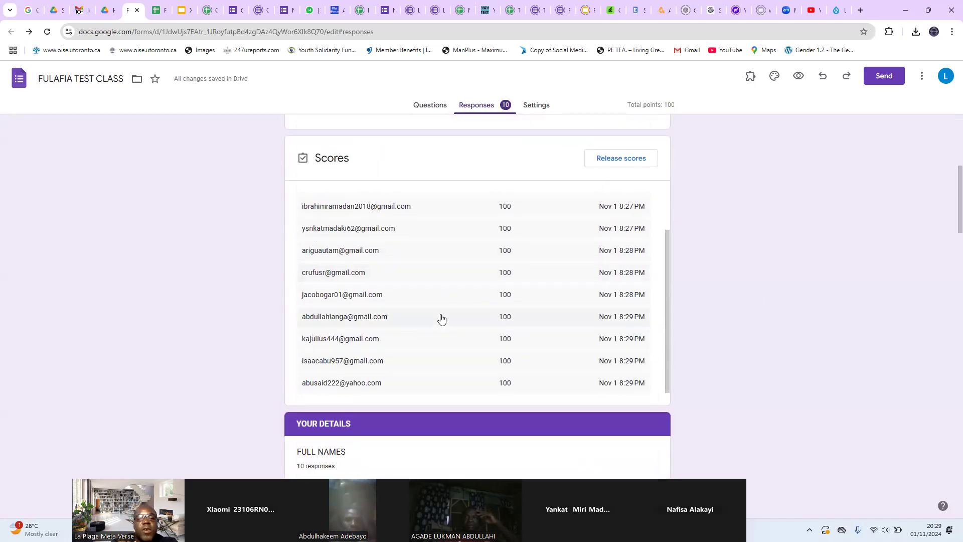
pyautogui.scroll(-1, 453, 395)
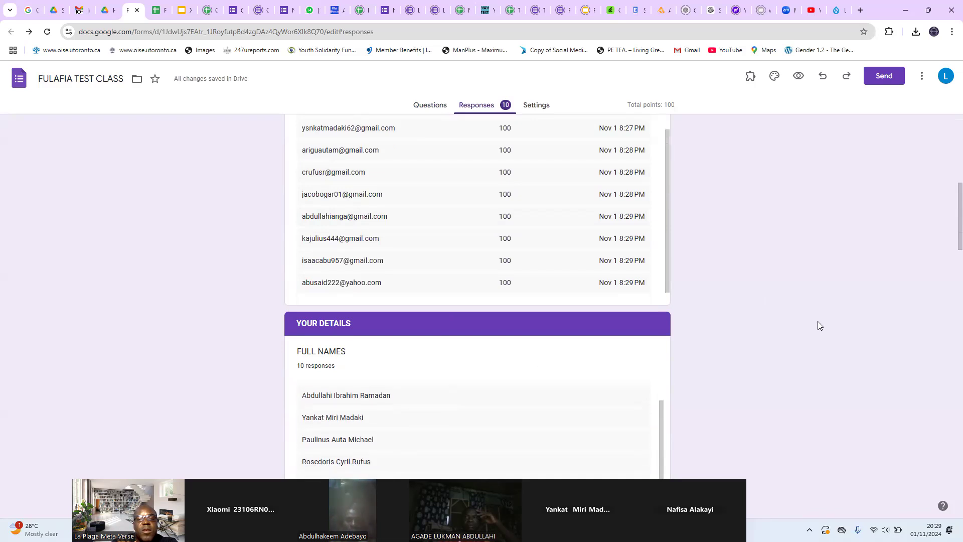
# Examine the STATE pie chart's individual slices and the state capital answer charts, and return to the respondents' details
pyautogui.scroll(-5, 817, 324)
pyautogui.scroll(4, 812, 321)
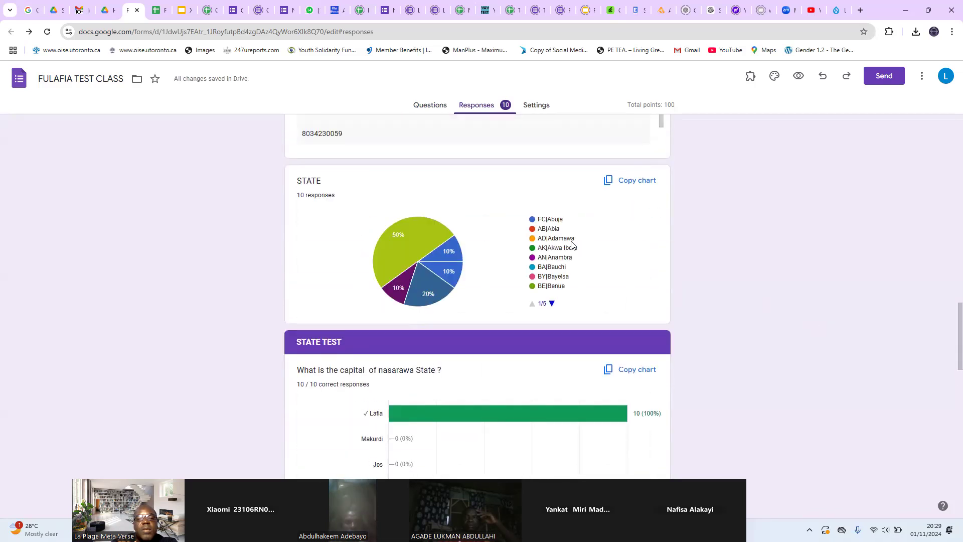
pyautogui.moveTo(423, 245)
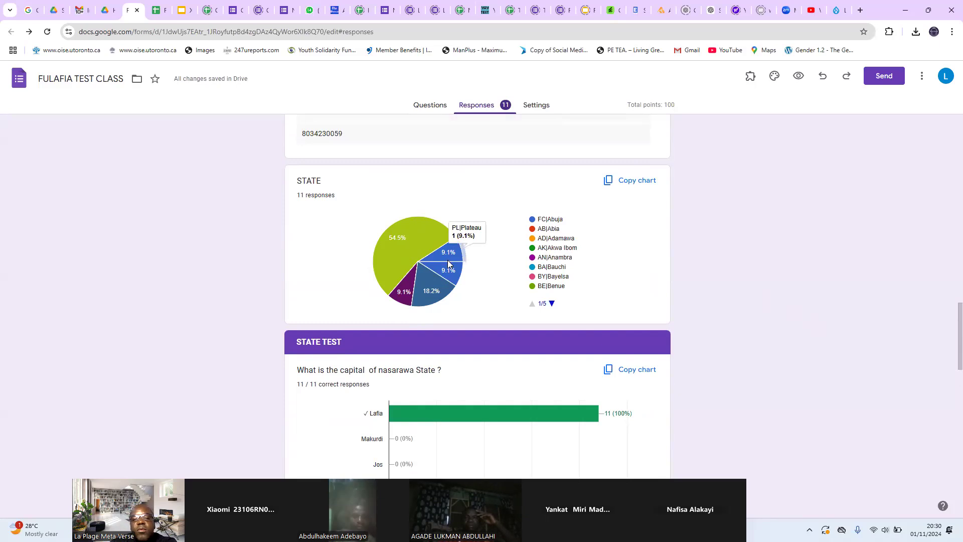
pyautogui.scroll(-6, 673, 269)
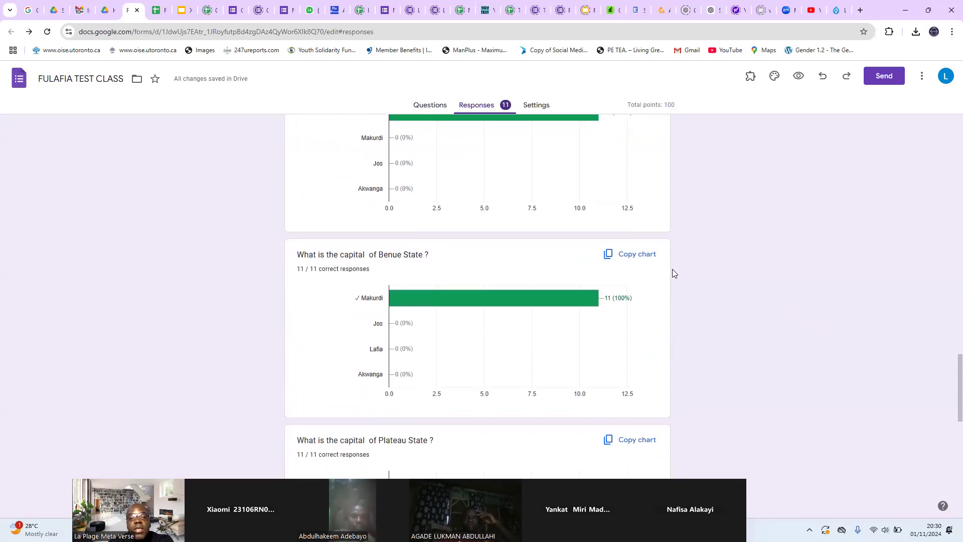
pyautogui.scroll(10, 673, 271)
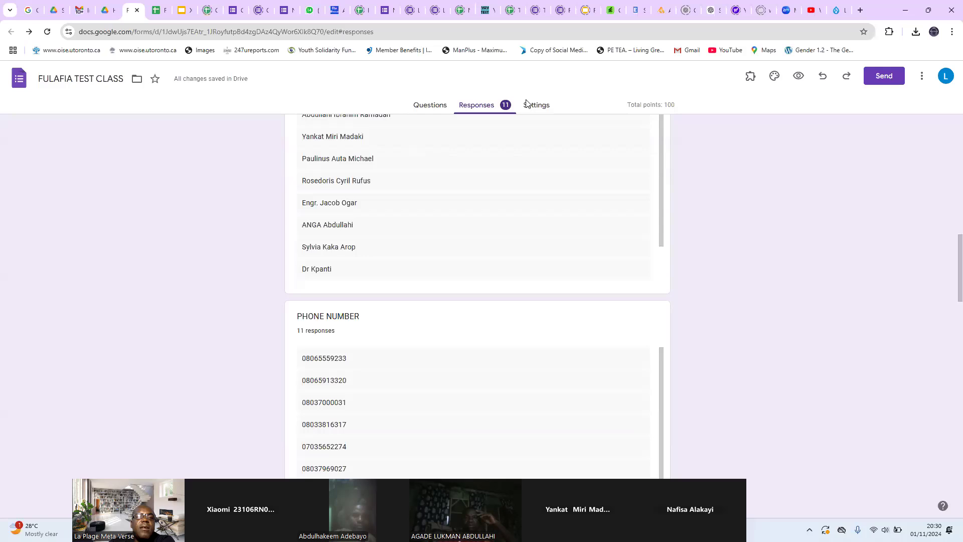